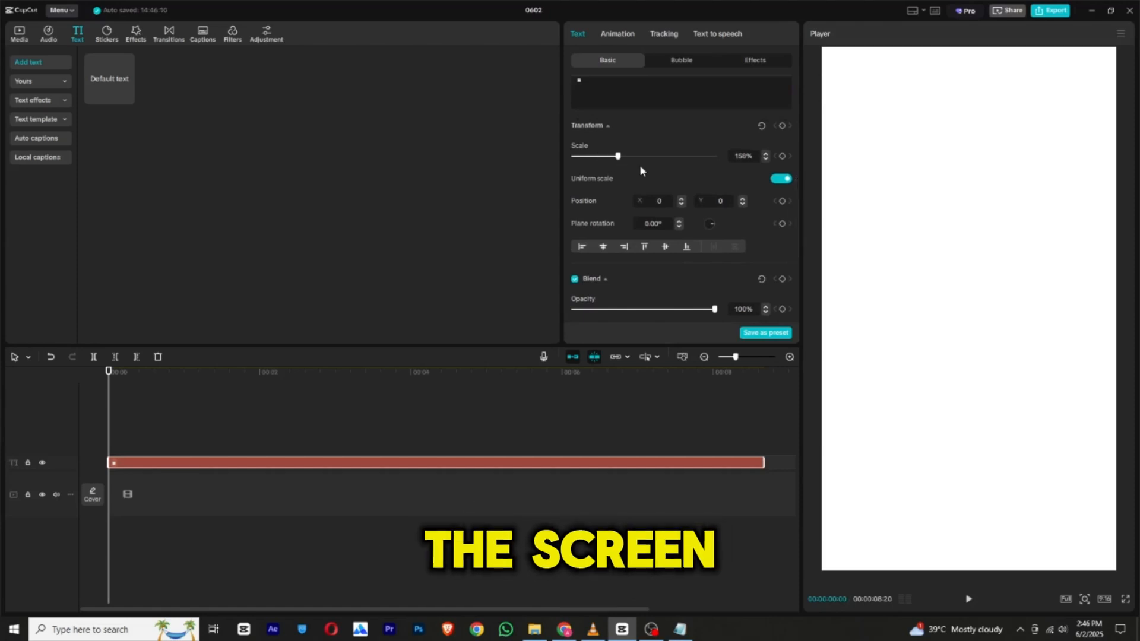
scroll(627, 142, down, 5)
scroll(627, 143, up, 1)
click(164, 397)
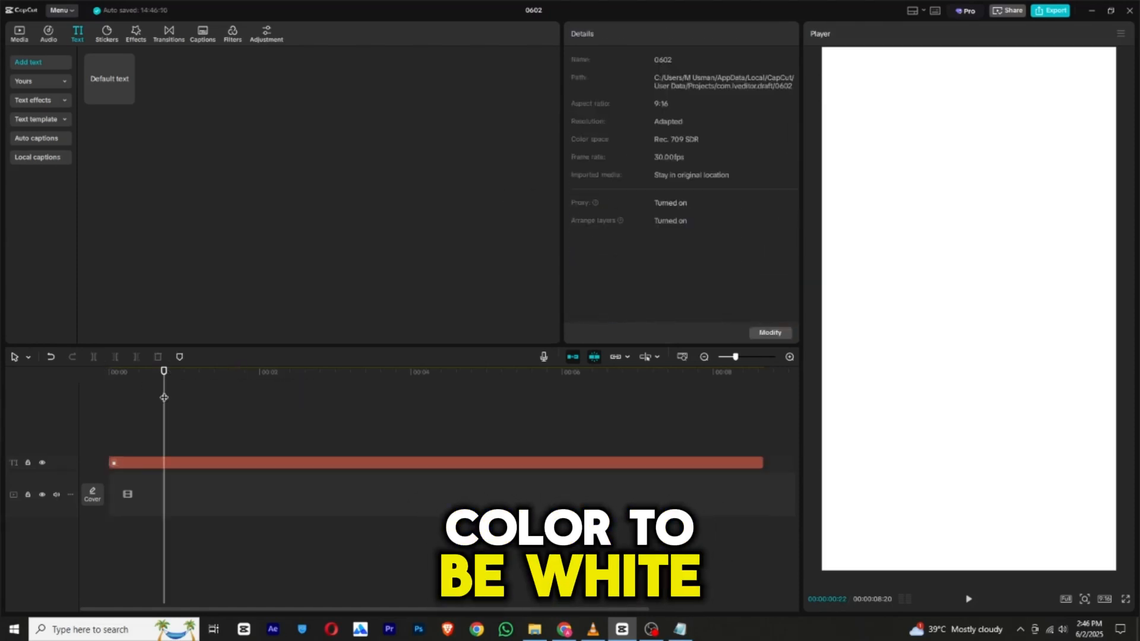
drag(163, 394, 87, 398)
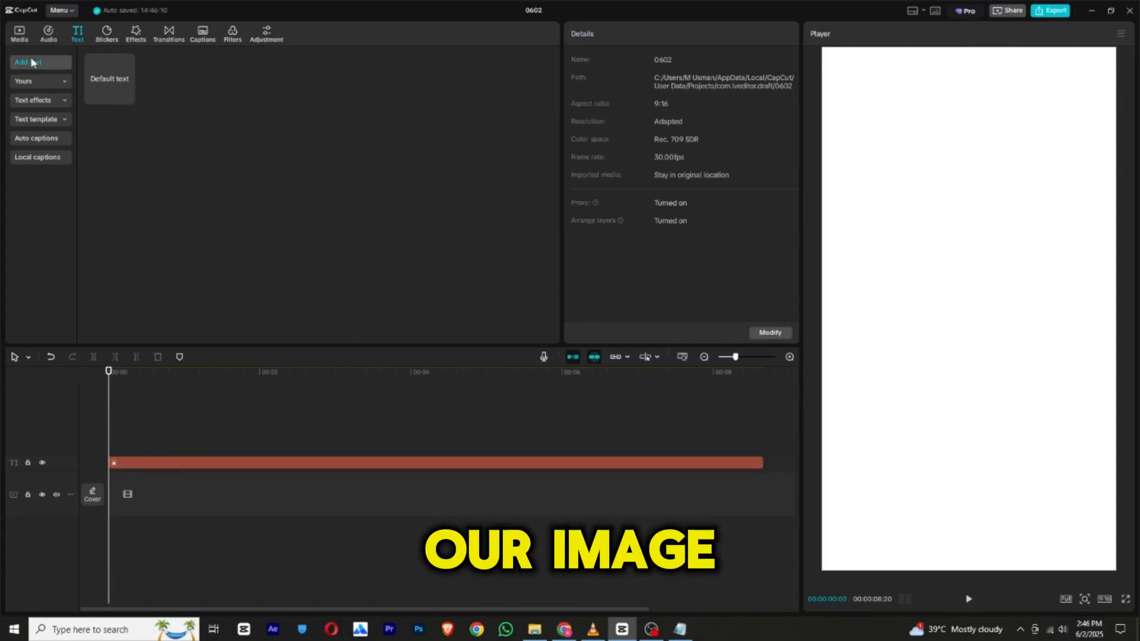
Place the photo of the man taking a mirror selfie above the text clip and extend it to 00:00:08:20.
click(19, 34)
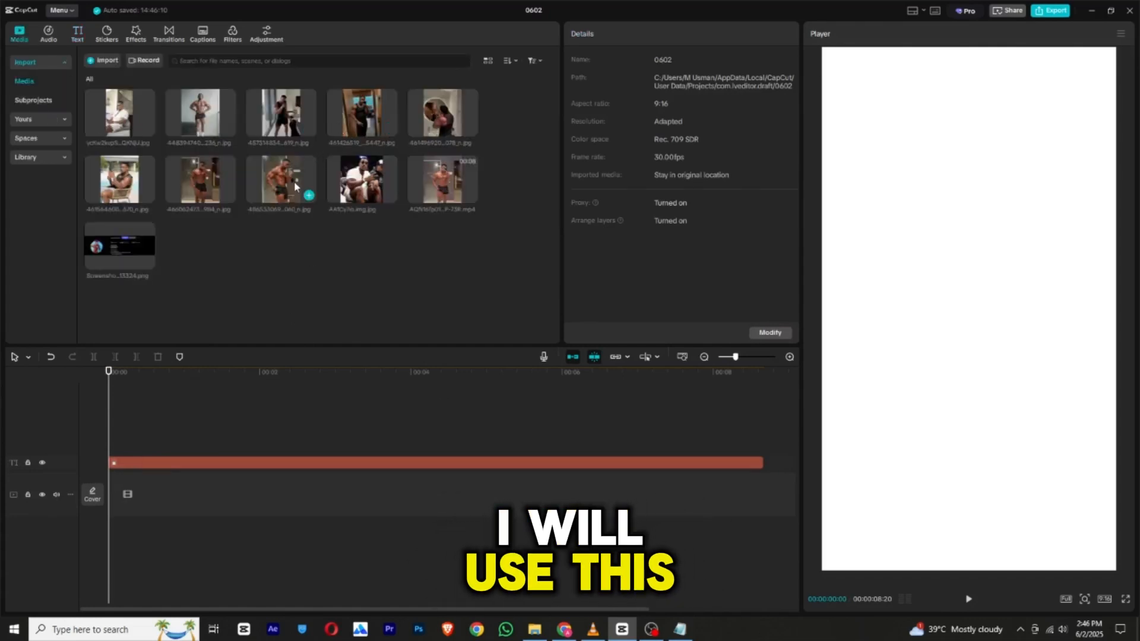
drag(148, 368, 122, 434)
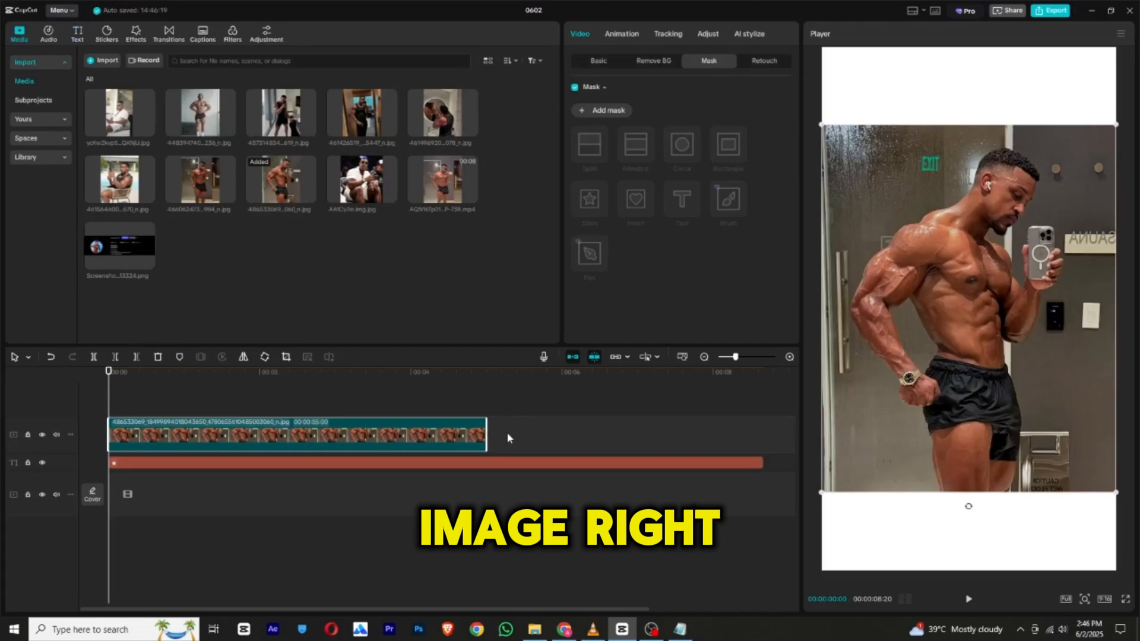
drag(487, 434, 765, 421)
Remove the photo's background with Auto removal and add a rectangle mask to the cut-out.
click(654, 61)
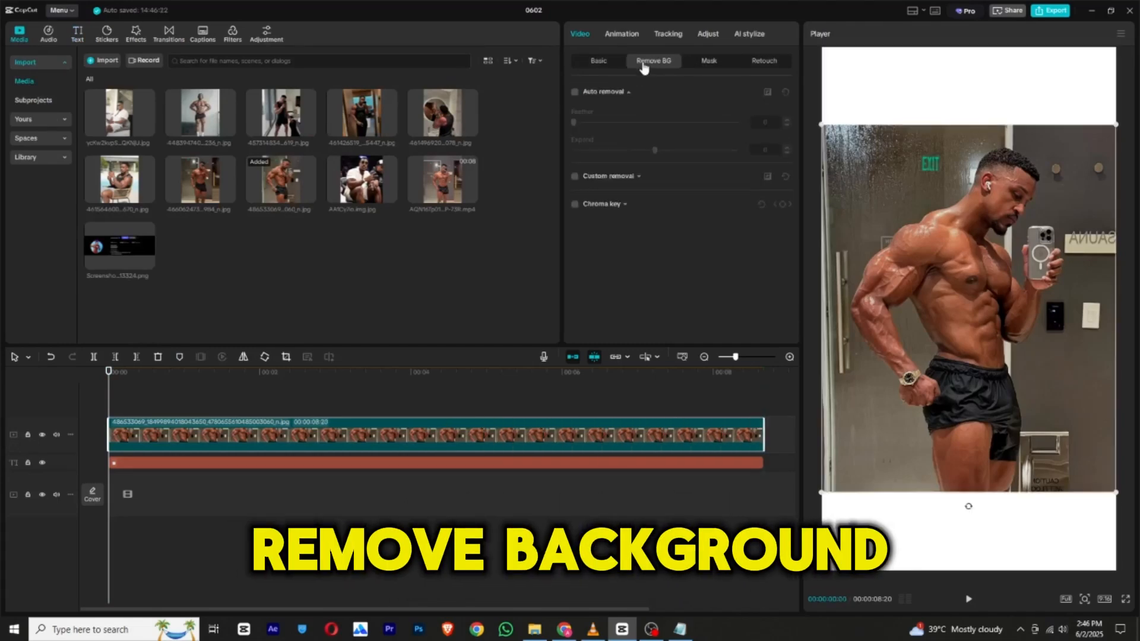
click(575, 93)
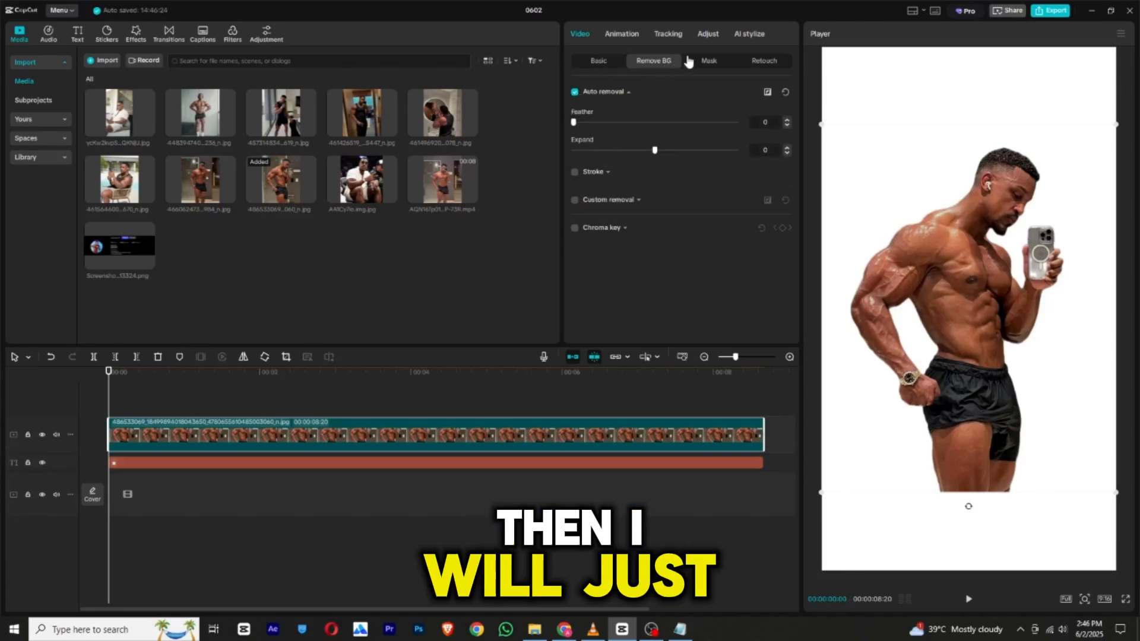
click(703, 61)
click(617, 111)
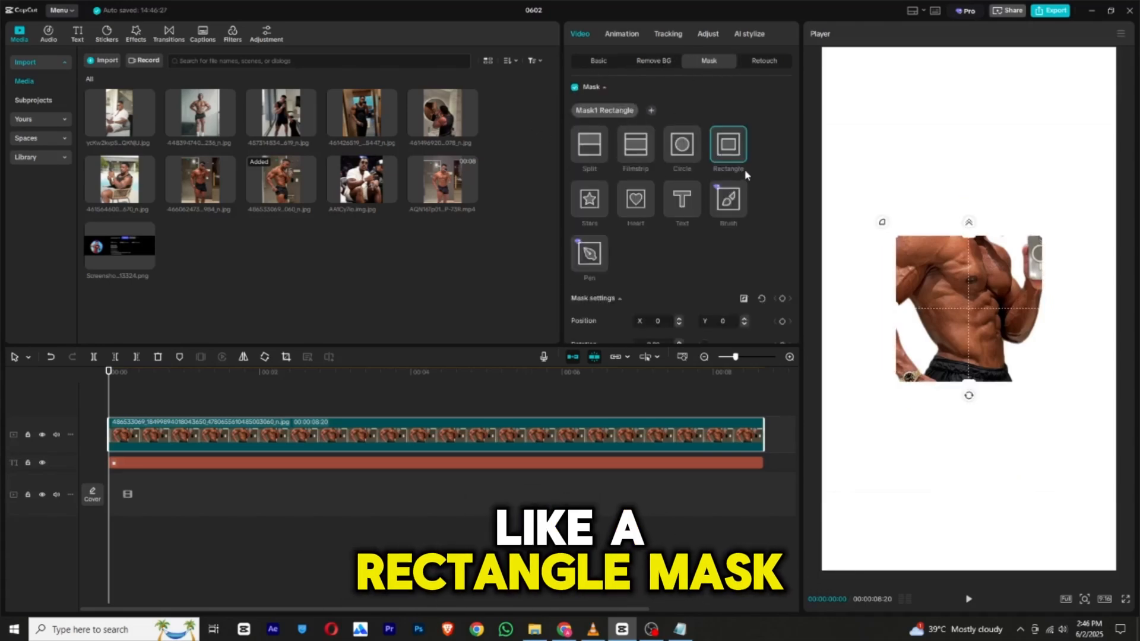
Enlarge the rectangle mask around the whole figure, to about 871 wide and 1324 high.
drag(972, 237, 986, 134)
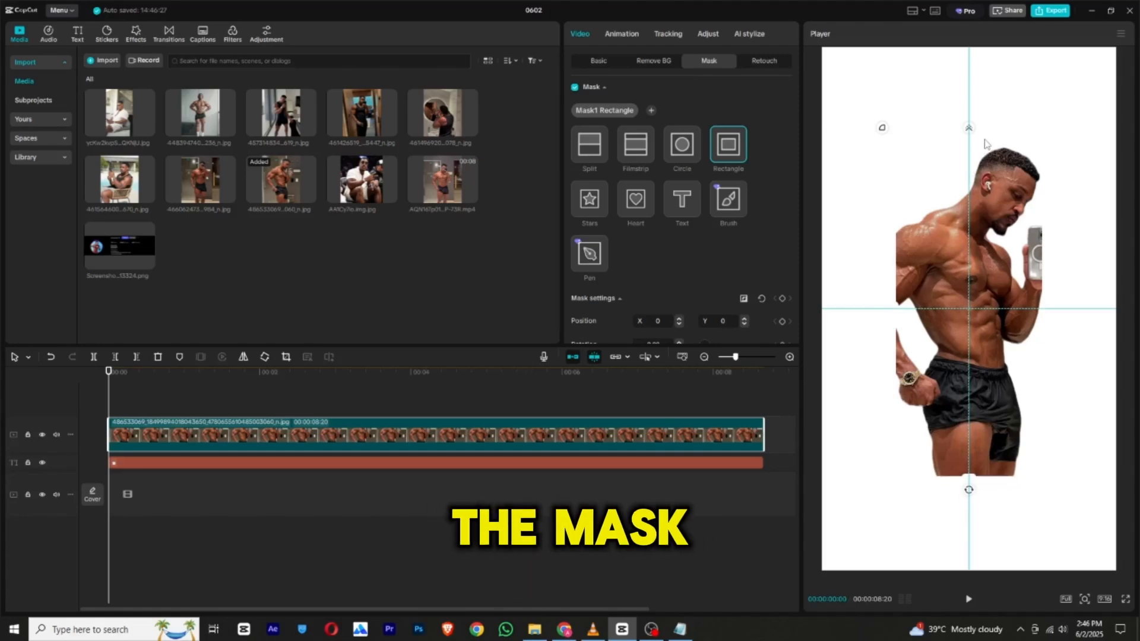
drag(896, 309, 878, 312)
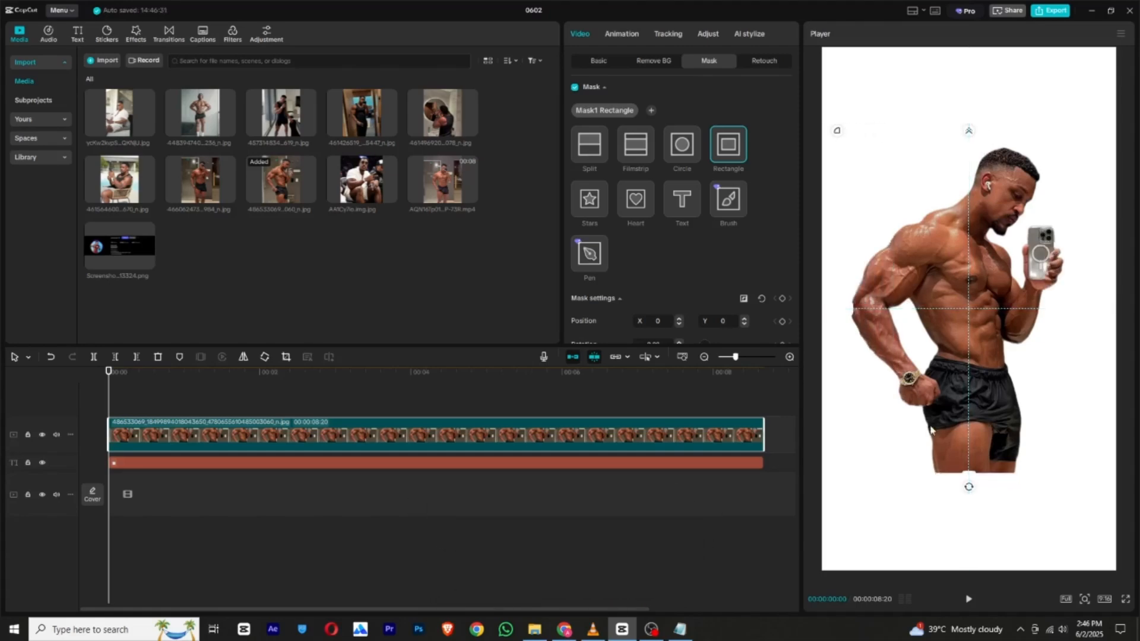
mouse_move(969, 482)
mouse_down()
mouse_move(970, 514)
mouse_move(970, 497)
mouse_up()
Shorten the mask to about 1137 high and set its feather to 12, temporarily hiding the white background track to check the edges.
scroll(629, 172, down, 3)
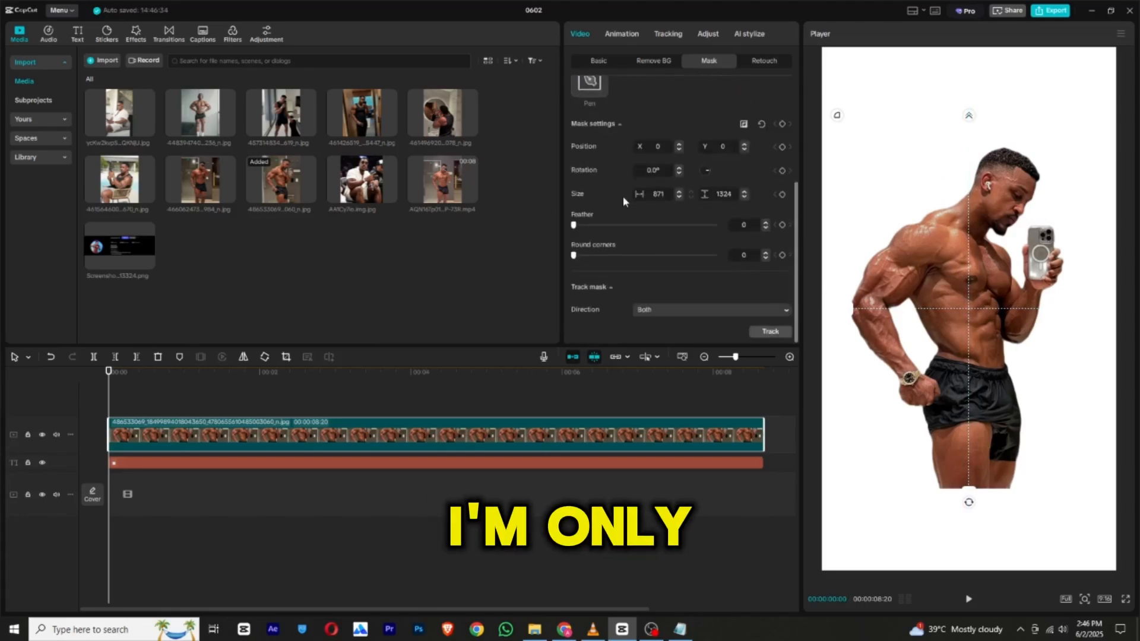
drag(579, 225, 617, 227)
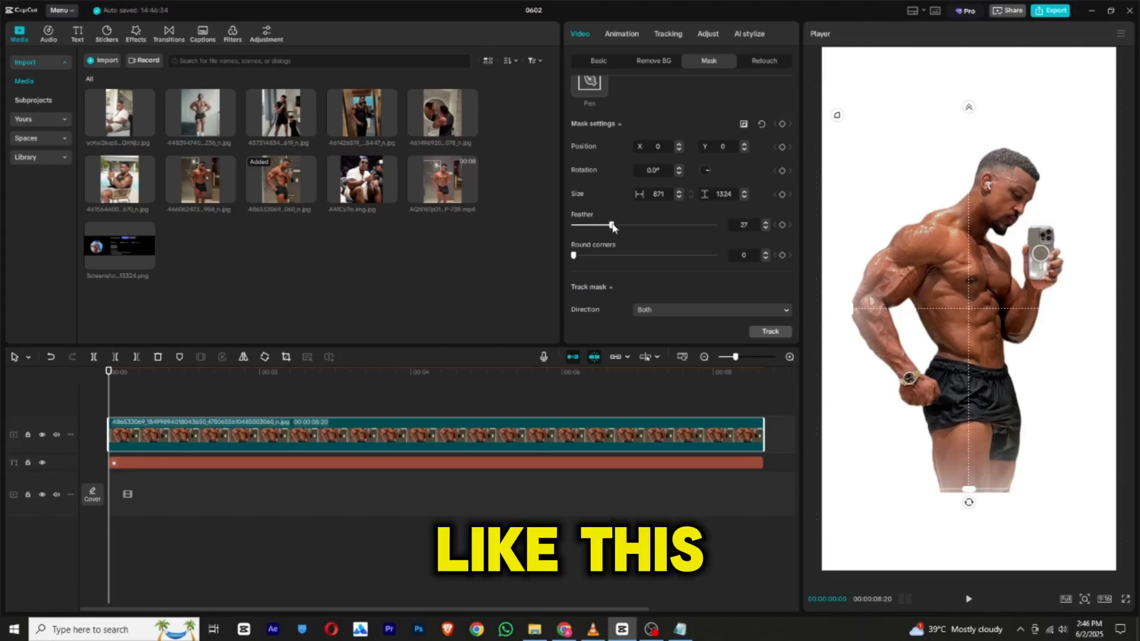
drag(965, 481, 970, 474)
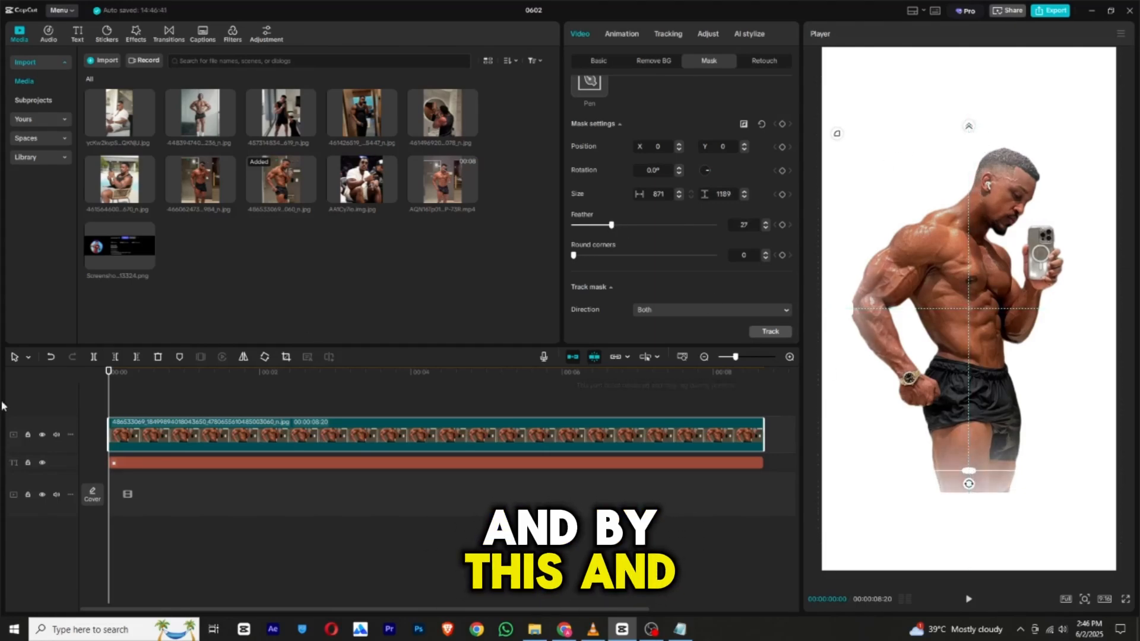
click(42, 463)
drag(969, 153, 969, 160)
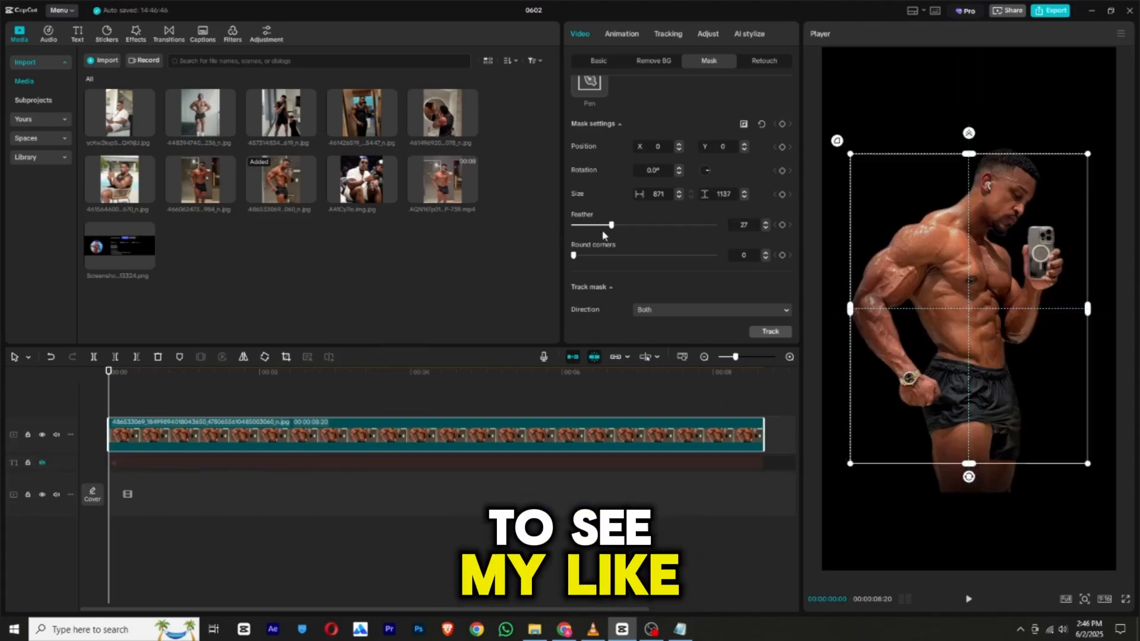
drag(611, 225, 591, 224)
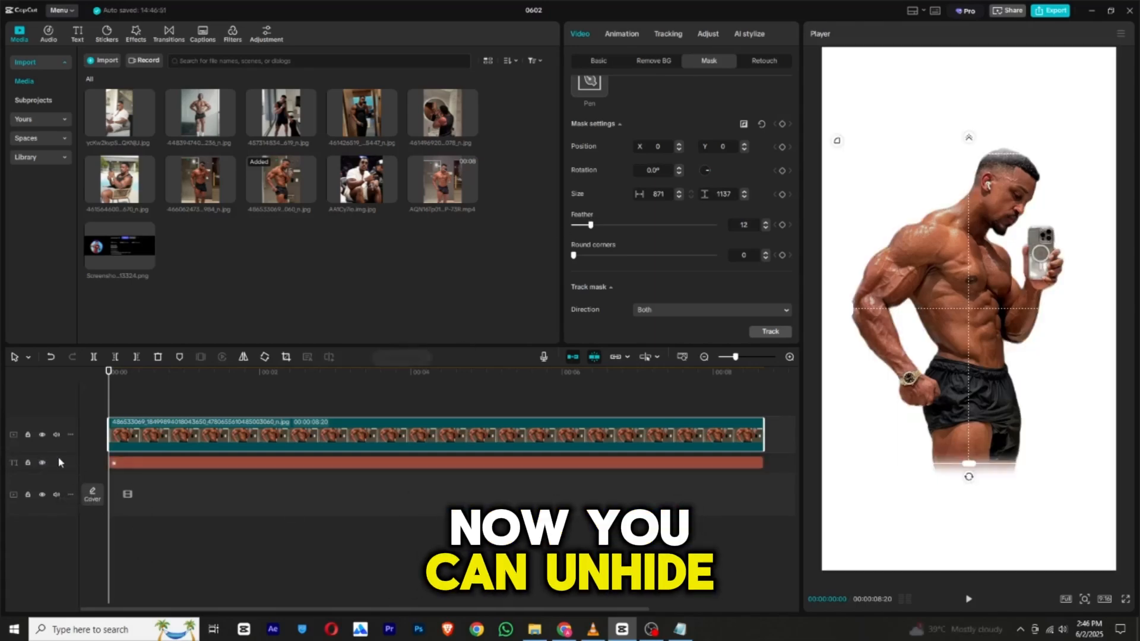
click(42, 463)
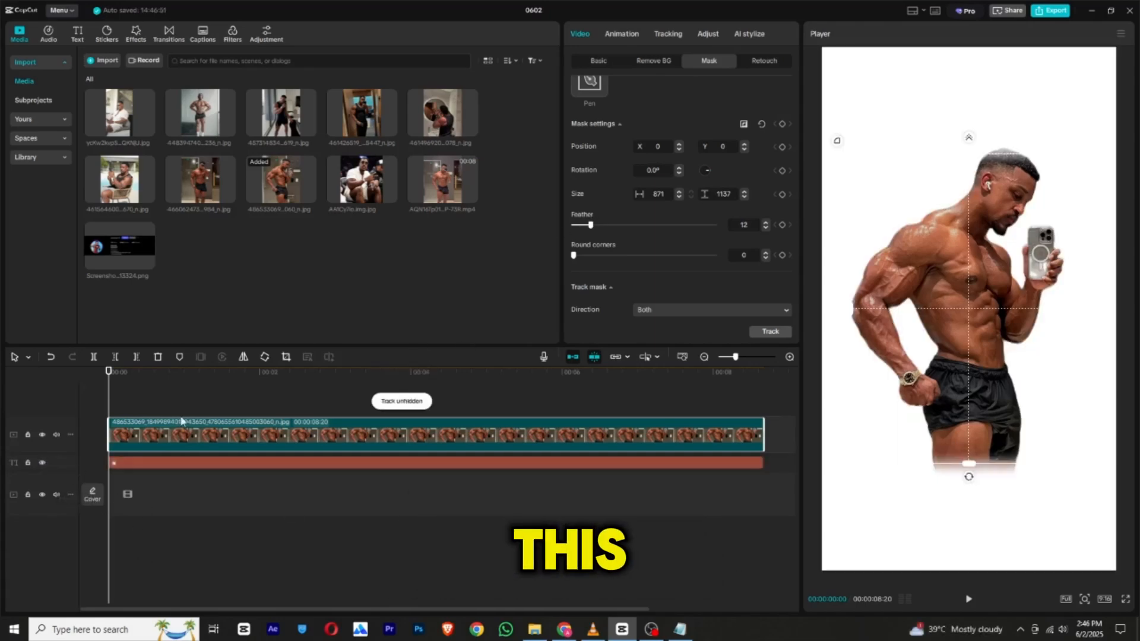
Add a default text clip at the start of the timeline and extend it to the end of the photo clip.
click(112, 388)
click(78, 33)
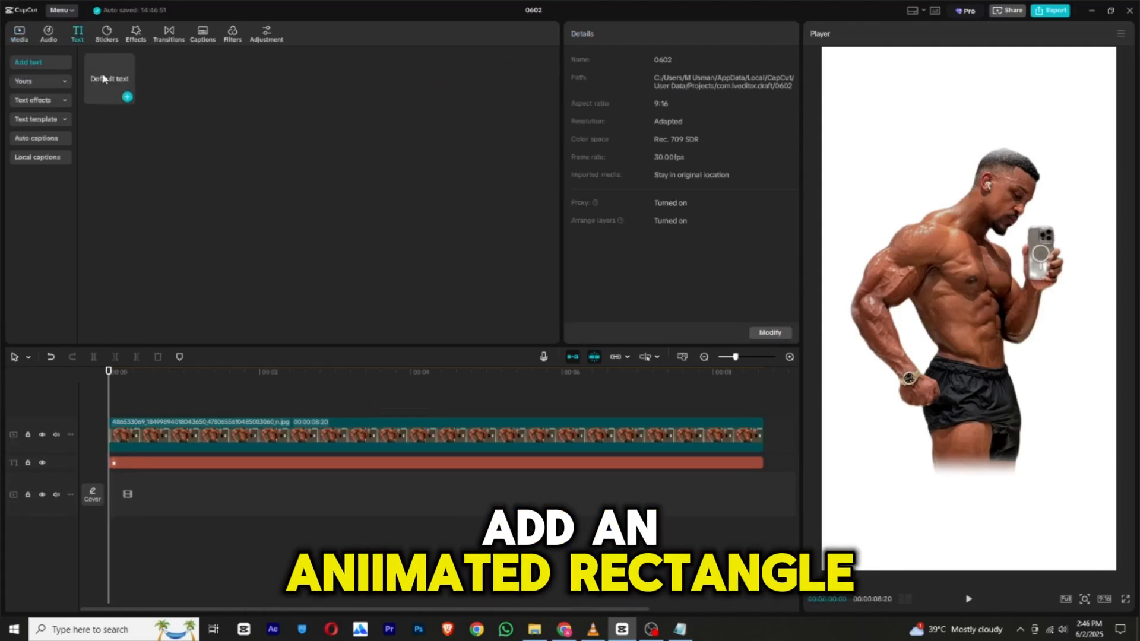
click(125, 93)
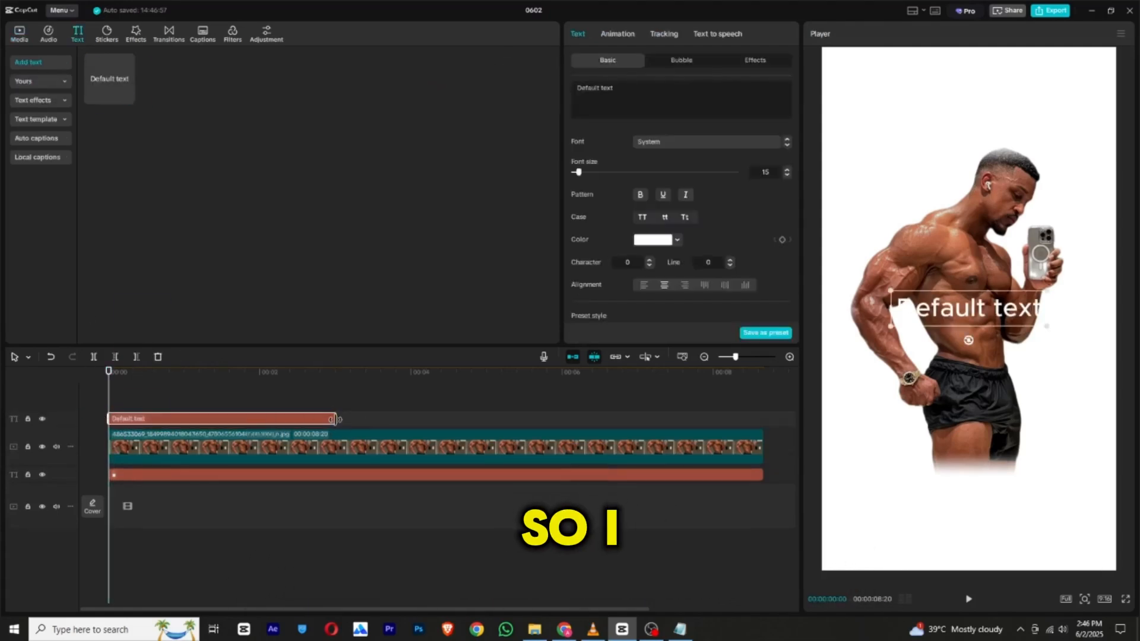
drag(334, 419, 764, 420)
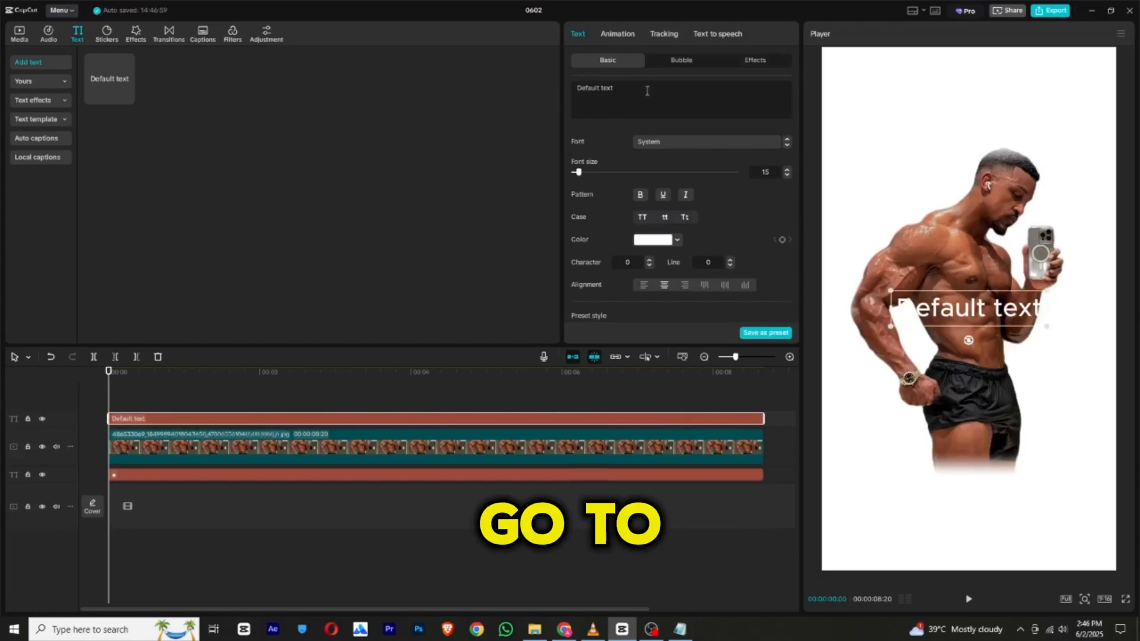
Replace the default text with a solid rectangle symbol from the system's symbol picker.
key(super+period)
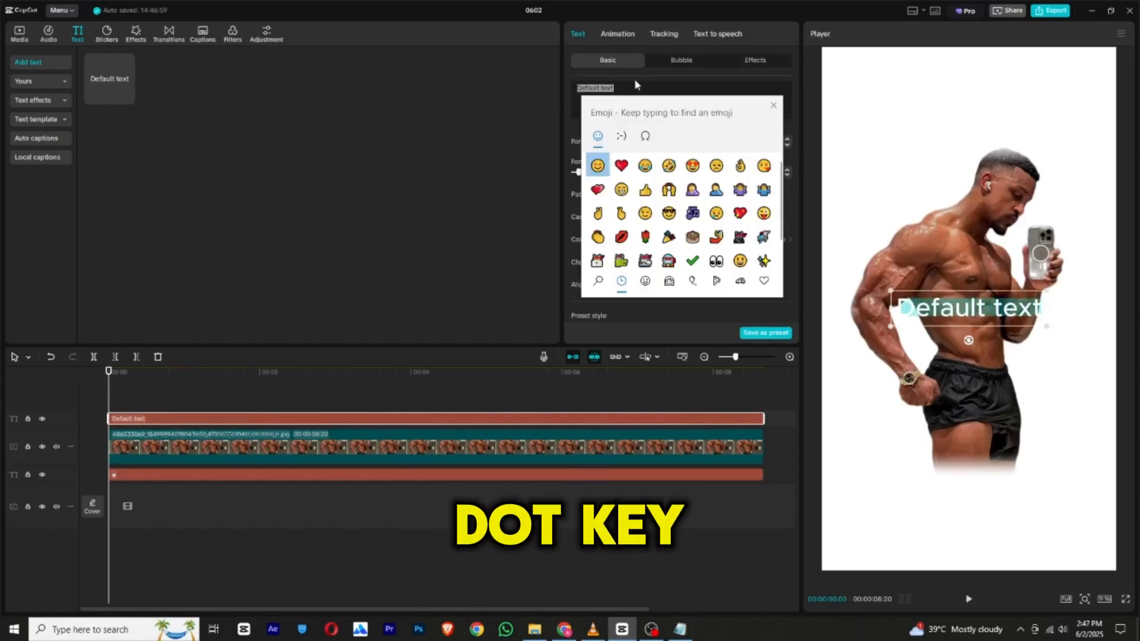
click(645, 136)
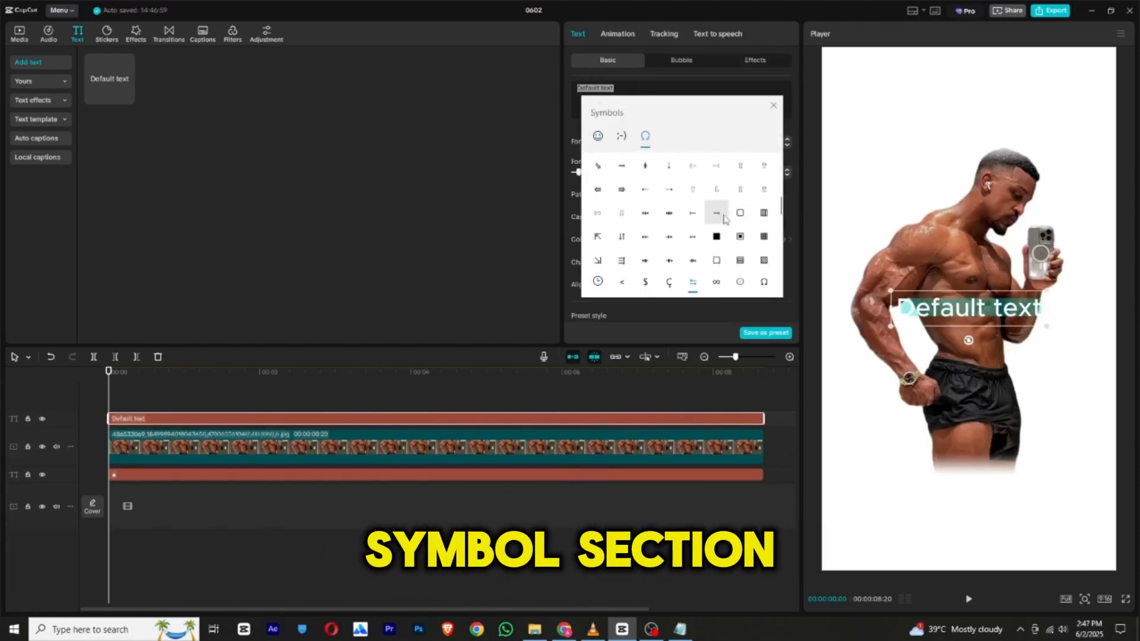
click(646, 209)
click(556, 212)
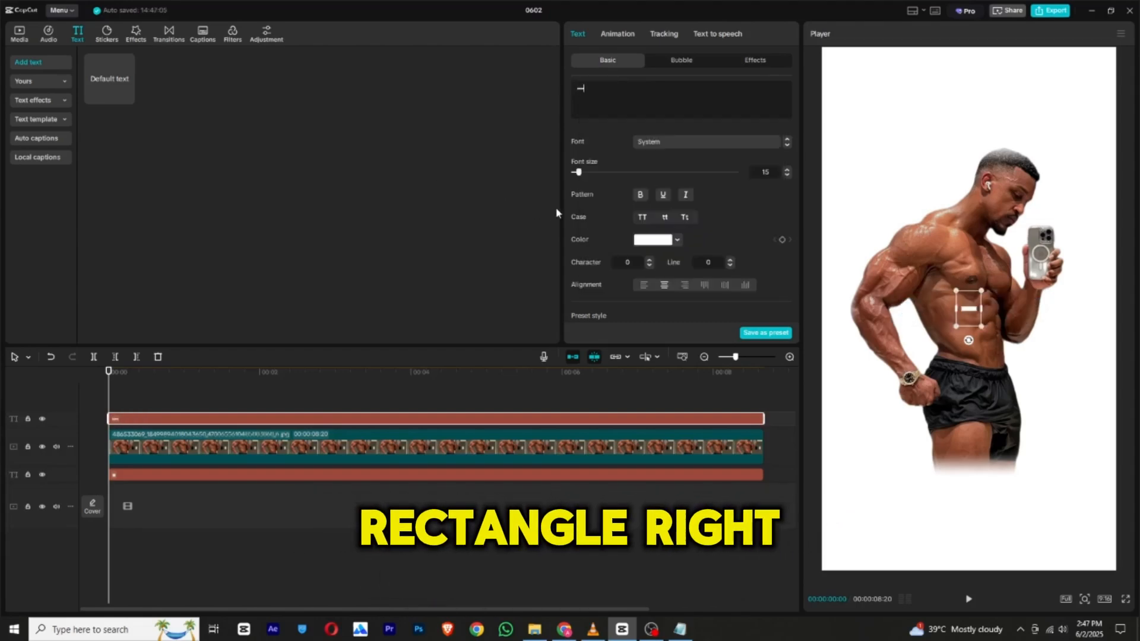
Color the rectangle symbol dark green (007E06) and enlarge its font size to 287.
drag(579, 173, 590, 173)
click(657, 243)
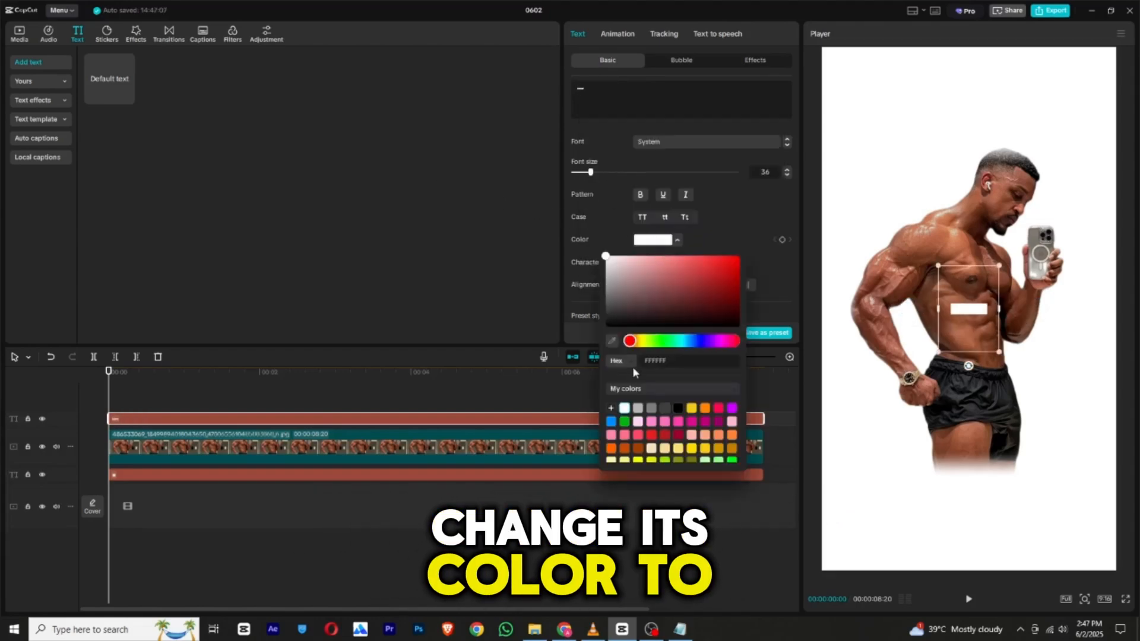
click(625, 422)
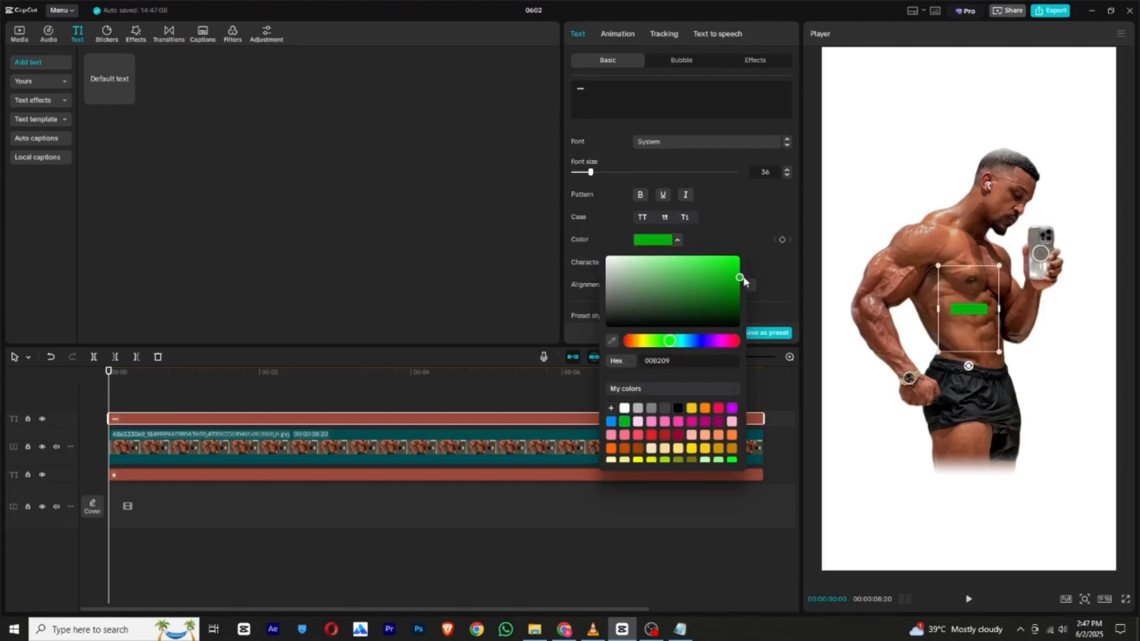
drag(743, 277, 753, 294)
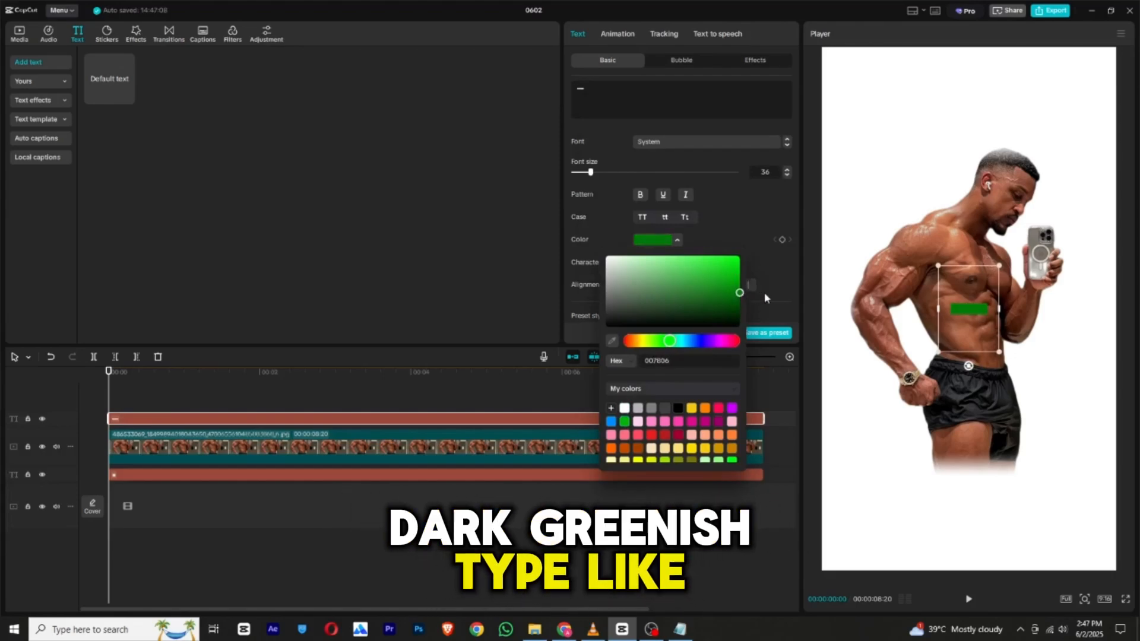
click(617, 159)
drag(602, 172, 729, 181)
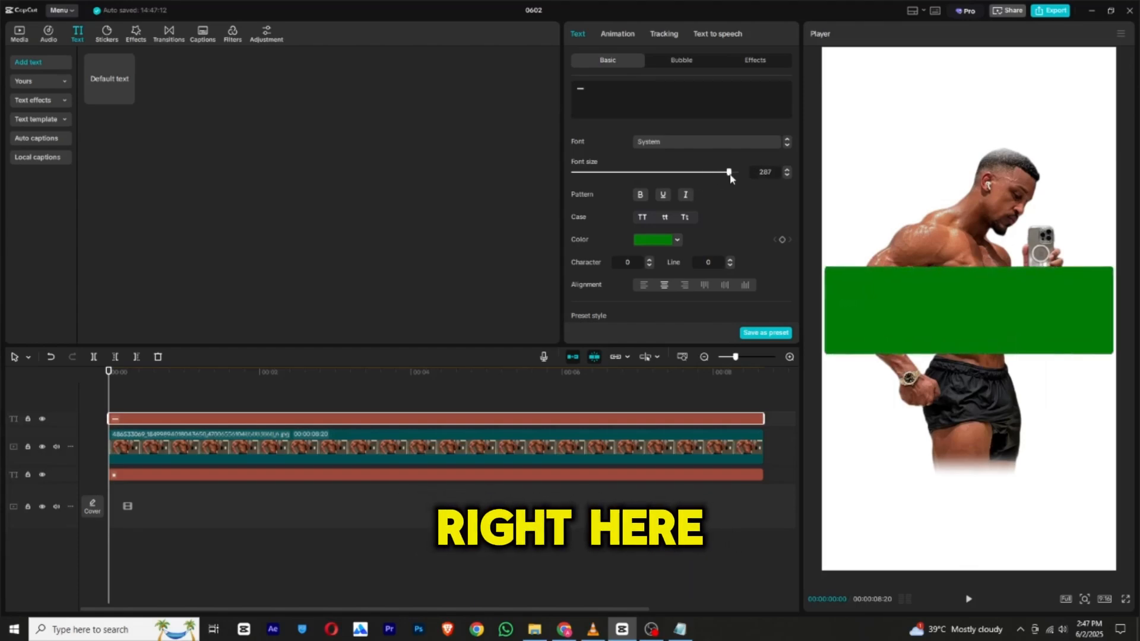
Turn off uniform scale for the green rectangle and stretch it to about 121% width and 123% height.
scroll(701, 196, down, 10)
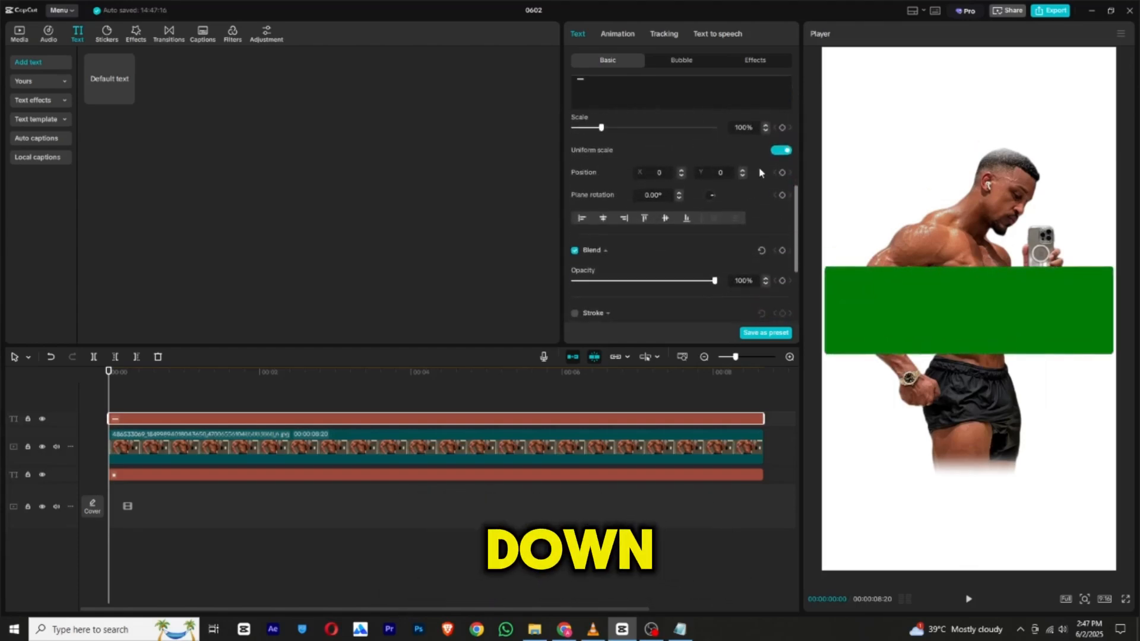
click(780, 151)
scroll(796, 220, up, 2)
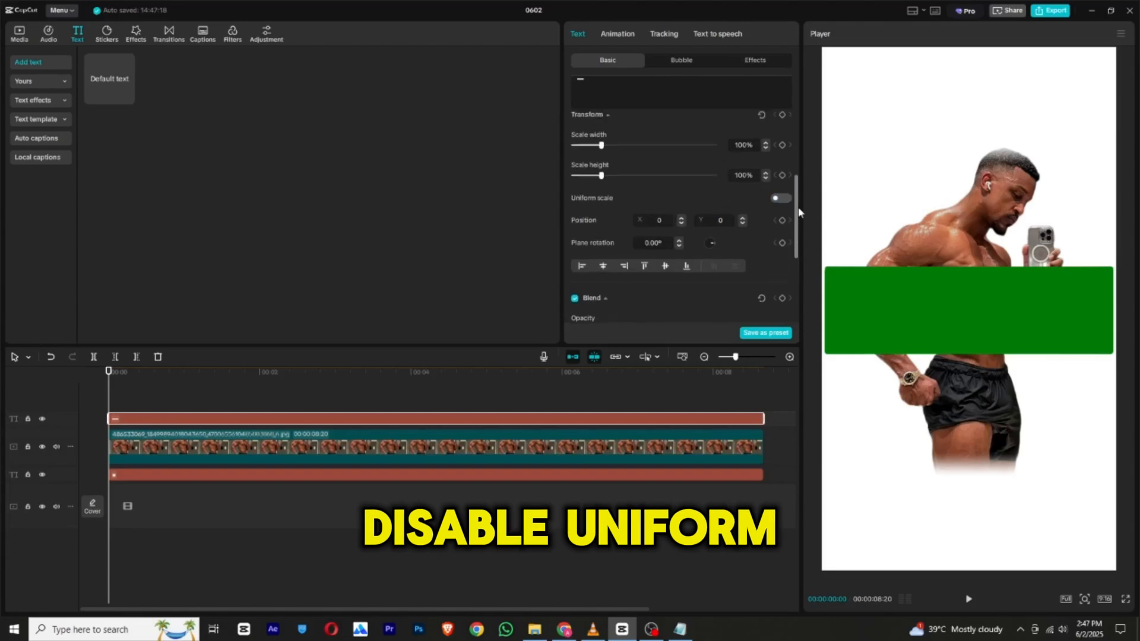
drag(608, 202, 611, 202)
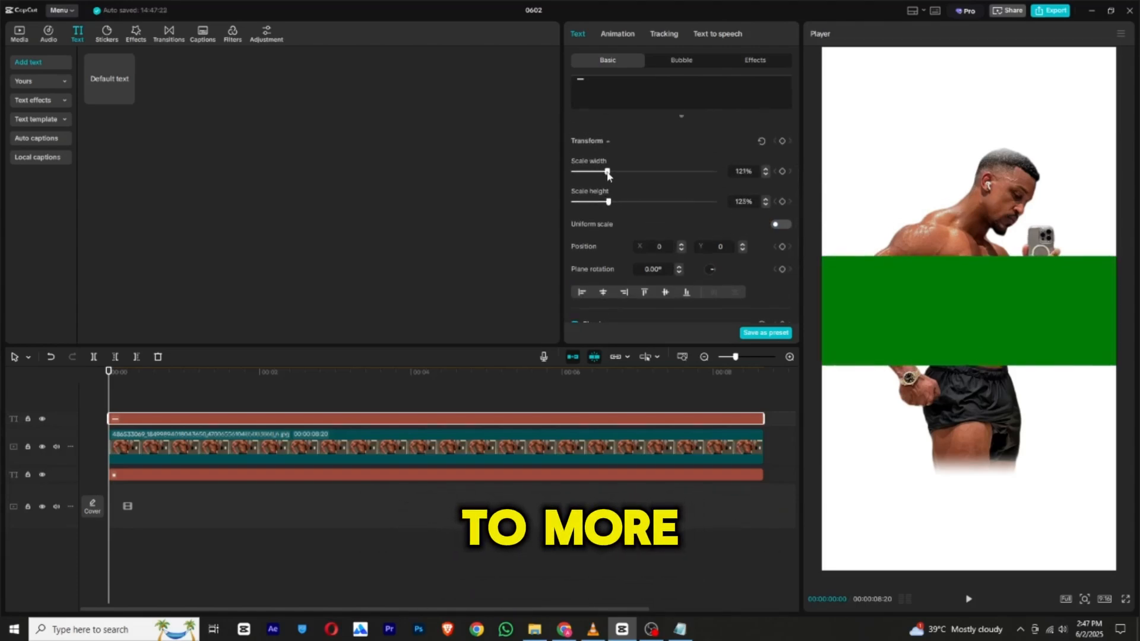
Darken the rectangle's color to a very deep green.
scroll(661, 176, up, 6)
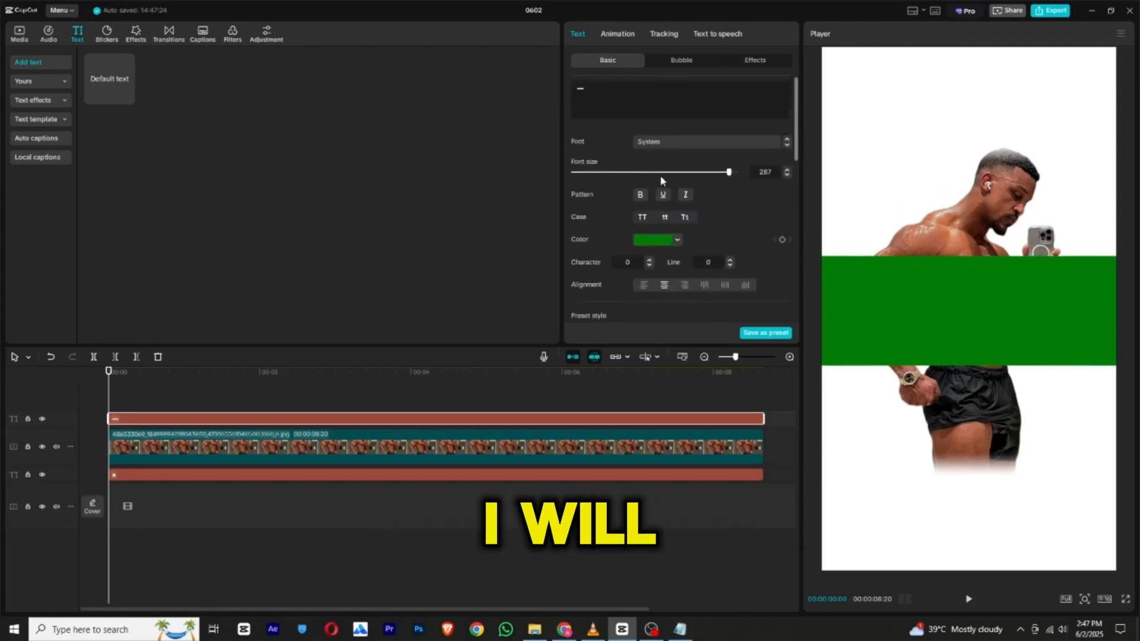
click(665, 239)
drag(742, 304, 750, 311)
click(131, 374)
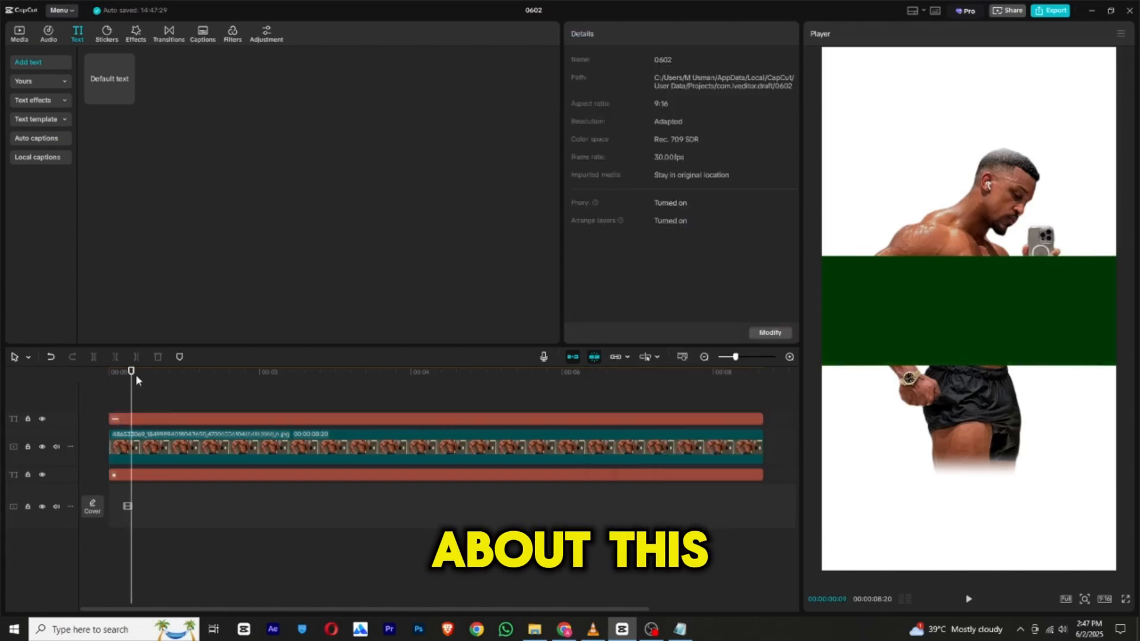
Convert the green rectangle text clip into a compound clip.
click(129, 418)
right_click(129, 418)
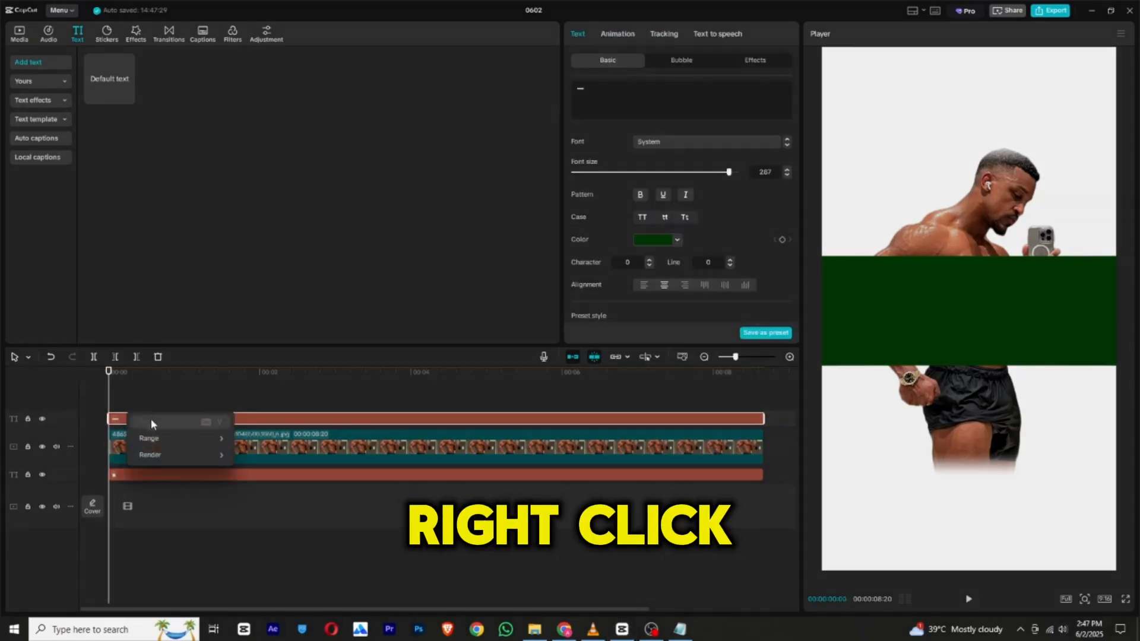
click(251, 425)
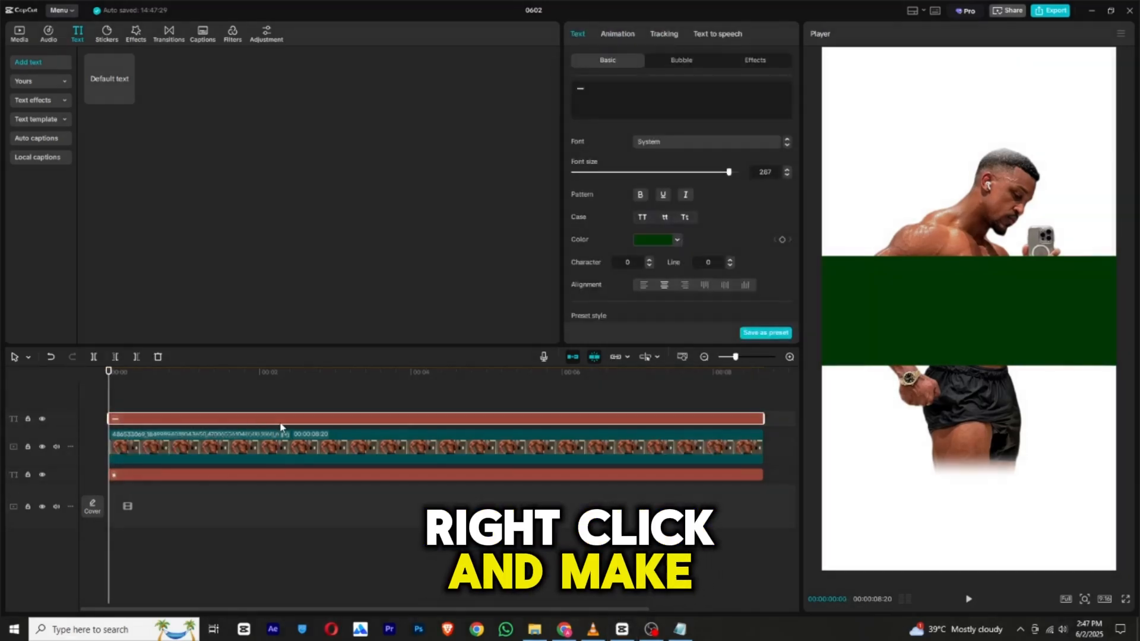
right_click(282, 427)
click(332, 484)
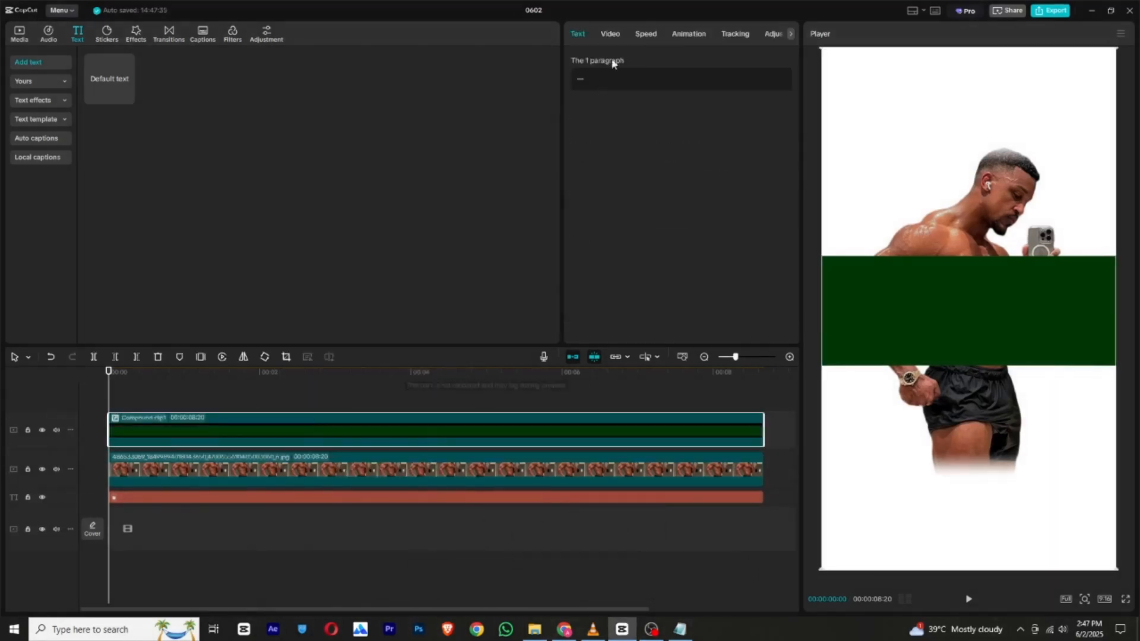
Add a filmstrip mask to the green rectangle's compound clip.
click(617, 37)
click(615, 118)
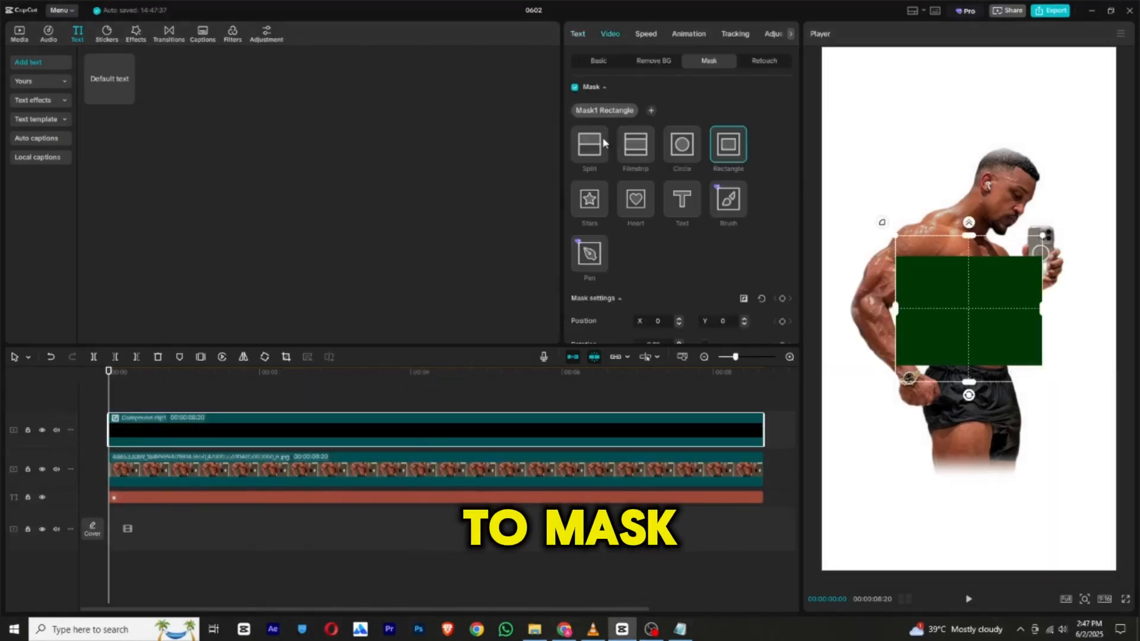
click(604, 143)
click(648, 151)
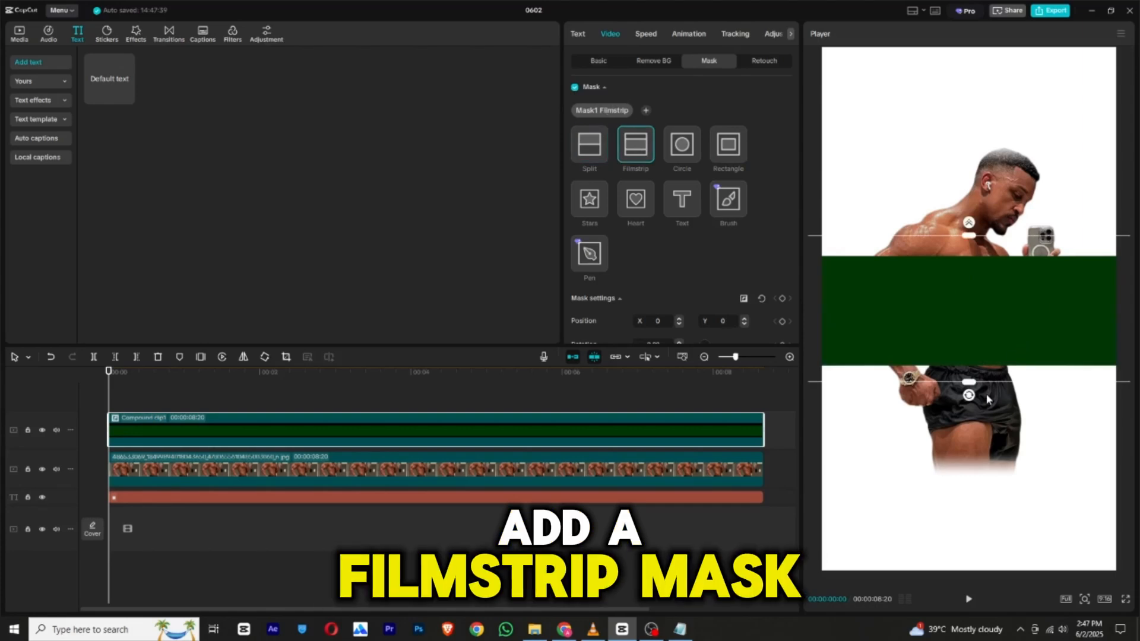
Rotate the filmstrip mask on the green rectangle to vertical and widen it beyond both sides of the frame.
drag(969, 367, 1025, 308)
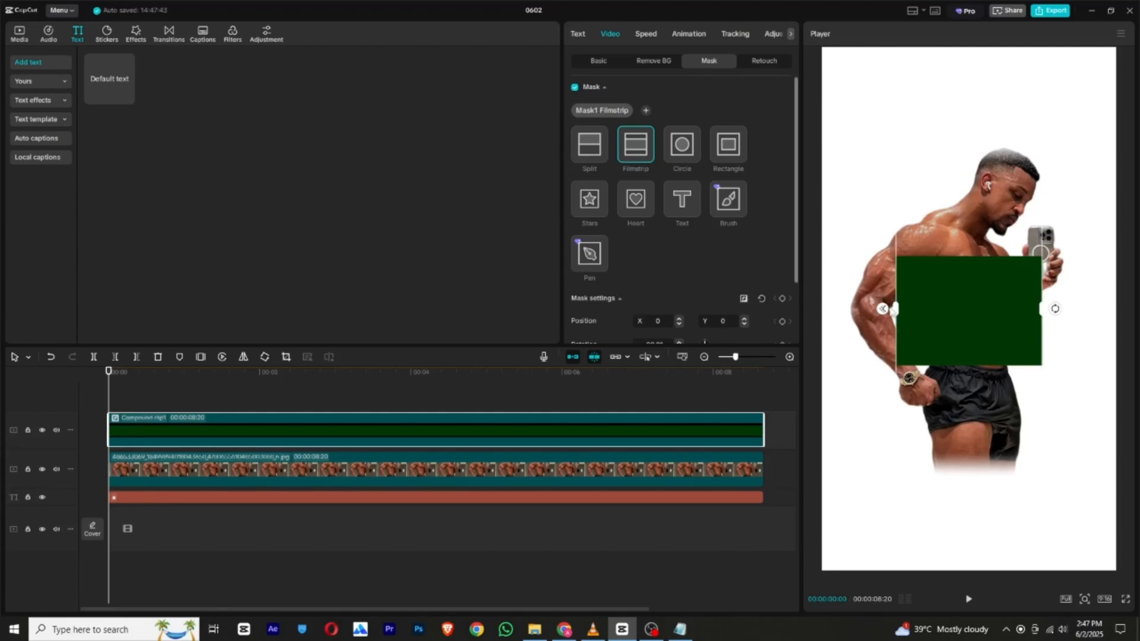
mouse_move(898, 311)
mouse_down()
mouse_move(838, 312)
mouse_move(884, 315)
mouse_up()
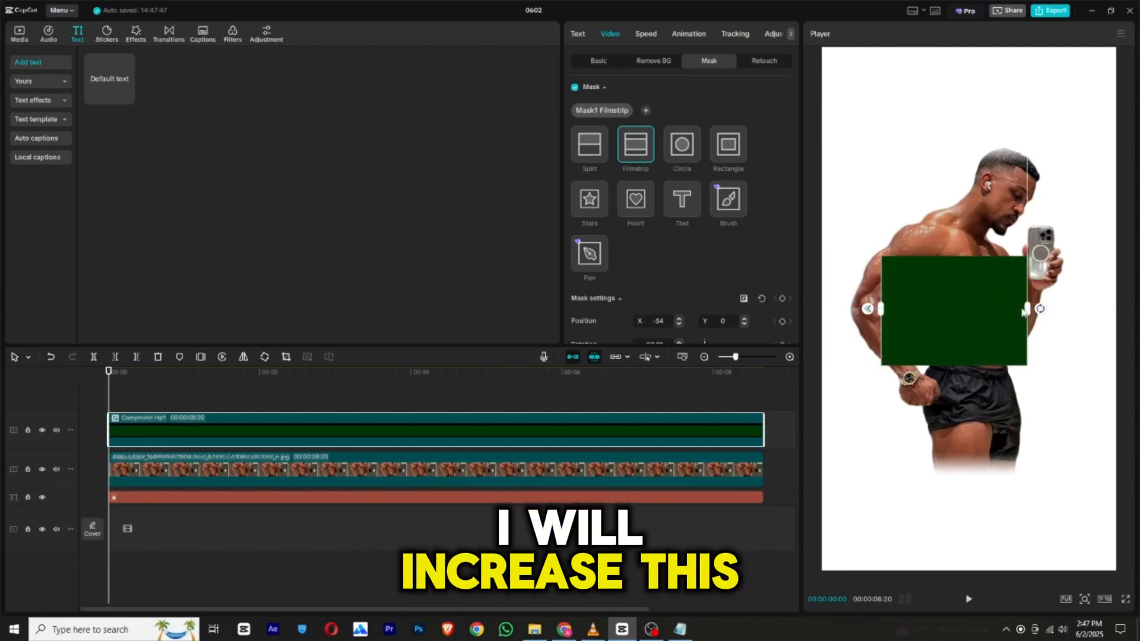
drag(1023, 313, 1120, 310)
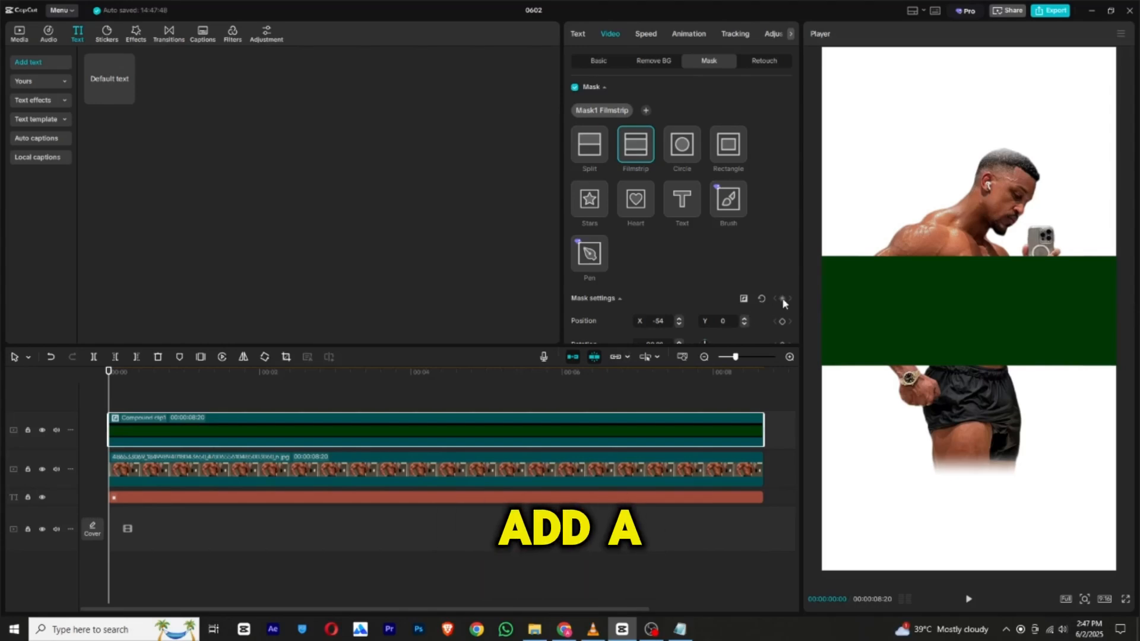
Animate the mask from closed at the clip's start to fully open at a keyframe near 3 seconds, and play it back.
drag(112, 429, 325, 430)
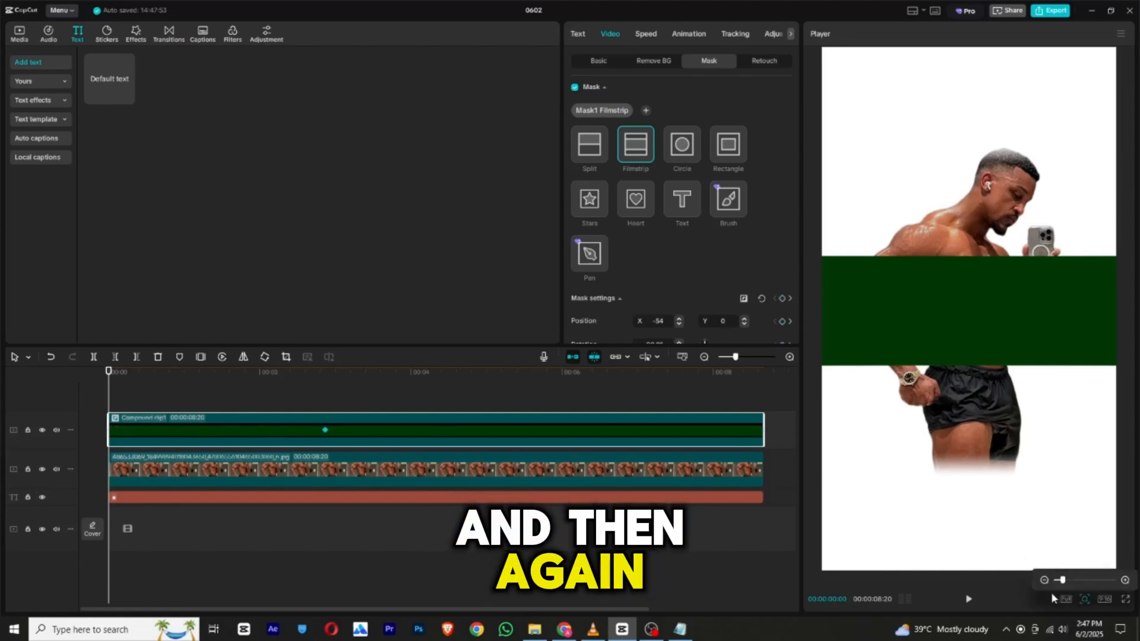
click(1084, 600)
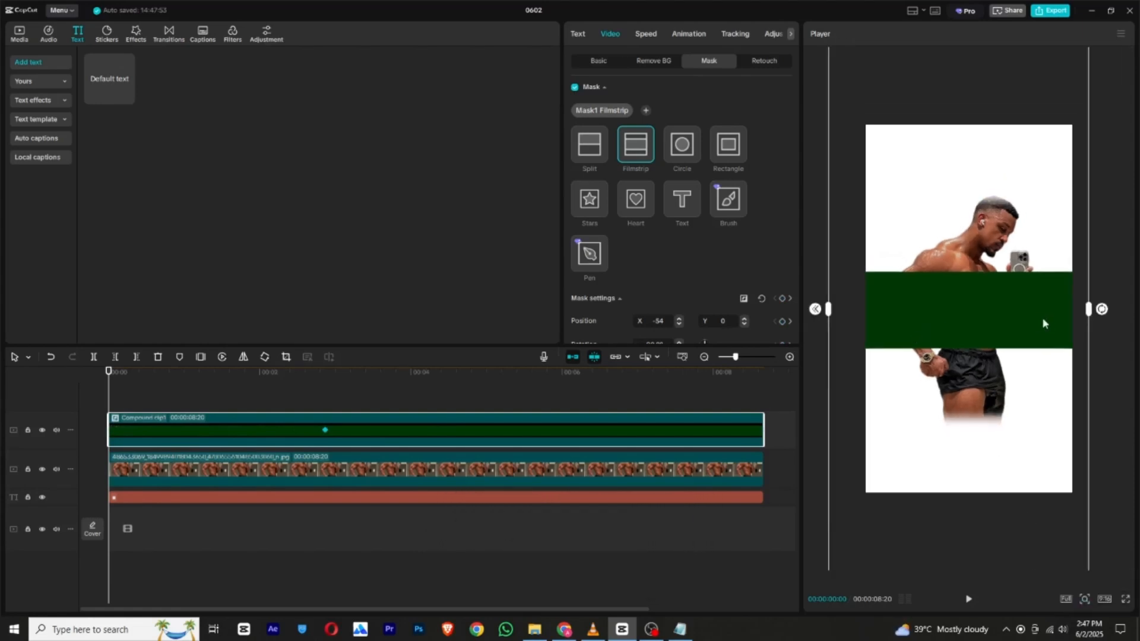
drag(1092, 313, 917, 326)
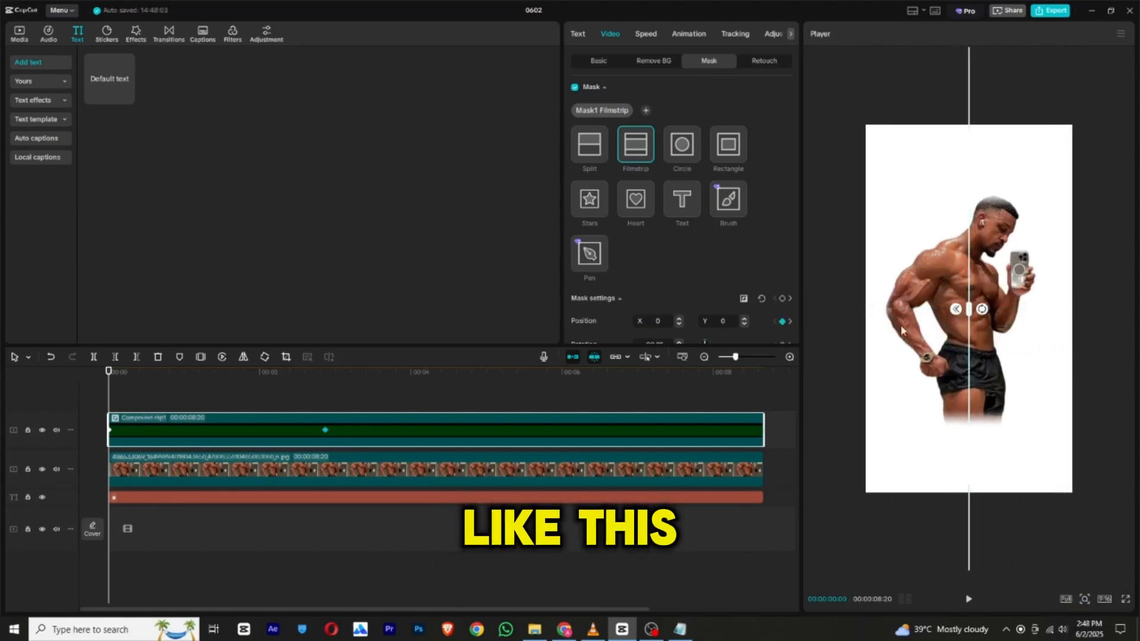
click(972, 601)
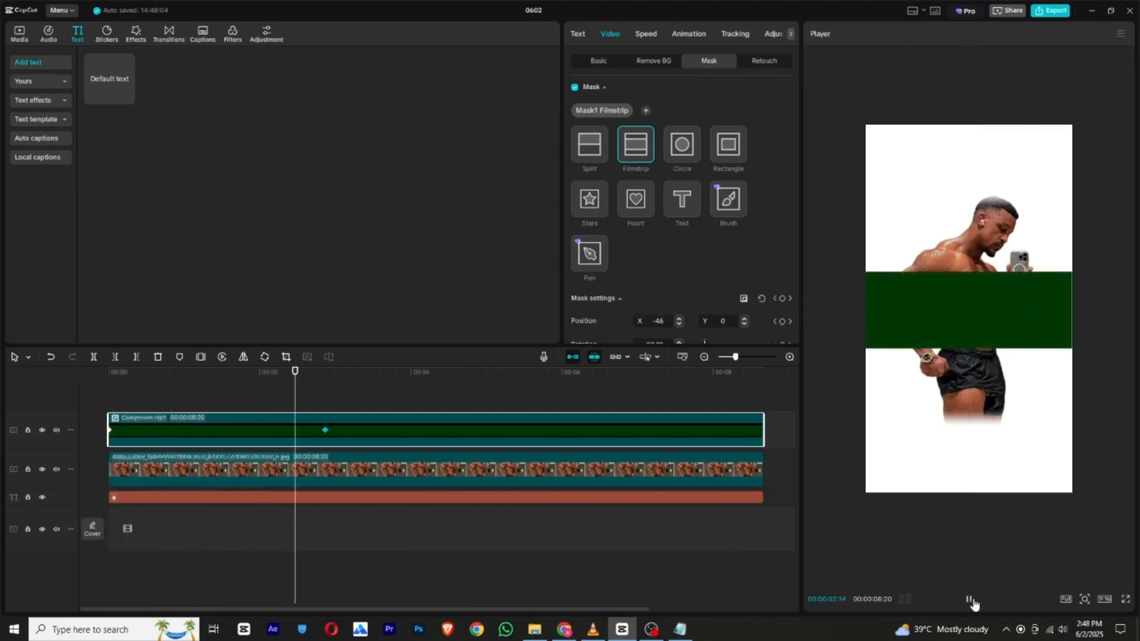
click(970, 600)
Apply a preset easing curve to the mask keyframe near 3 seconds.
right_click(325, 431)
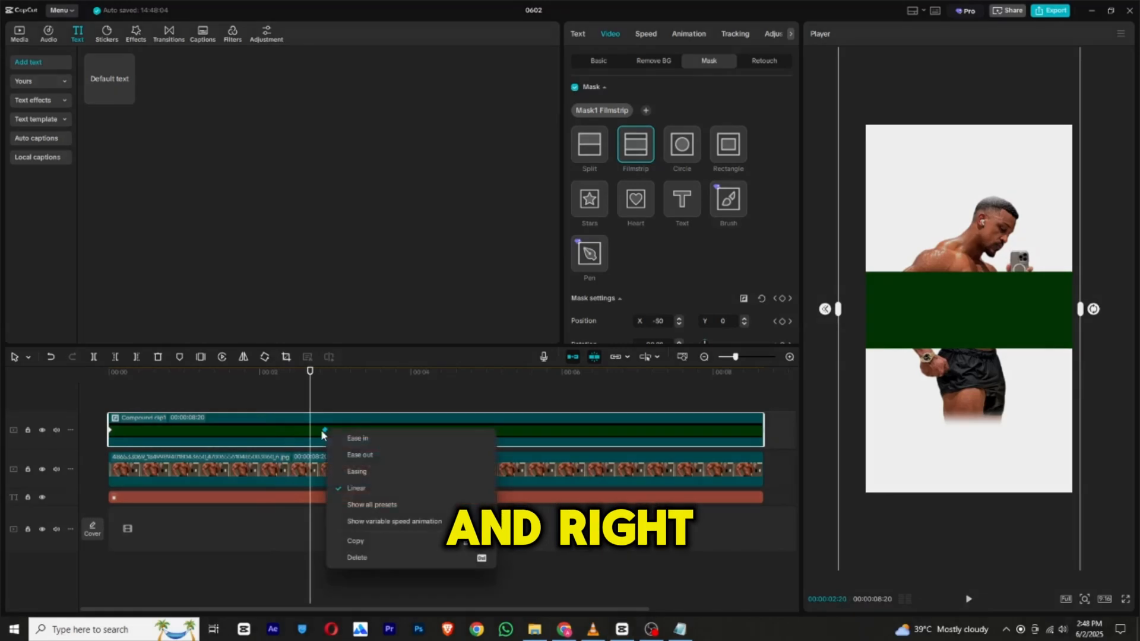
click(371, 499)
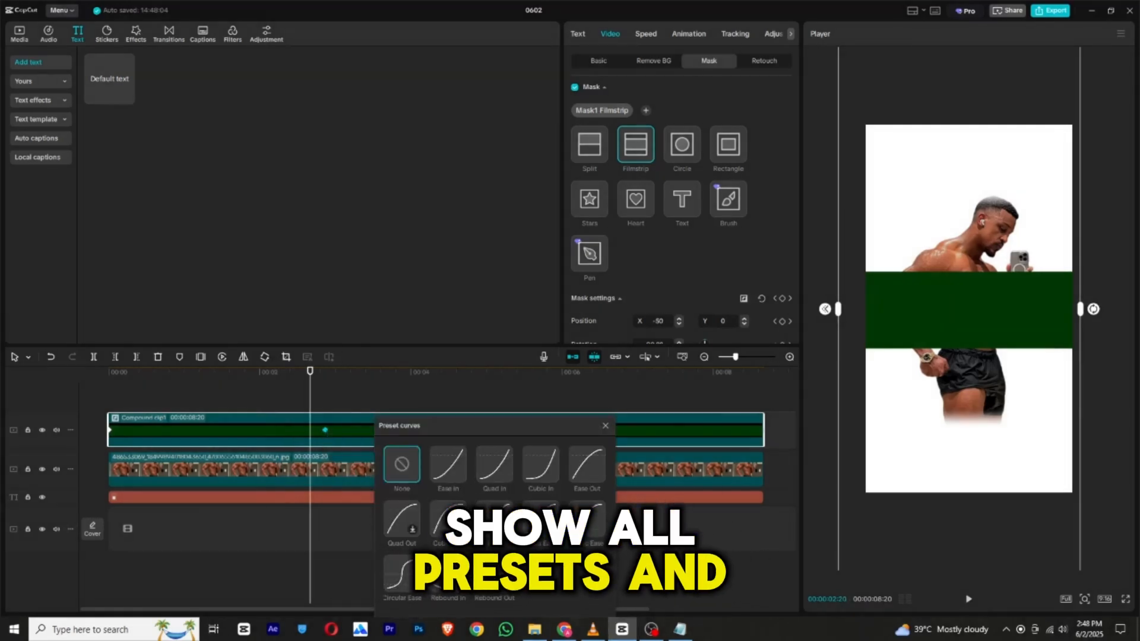
click(448, 518)
click(605, 426)
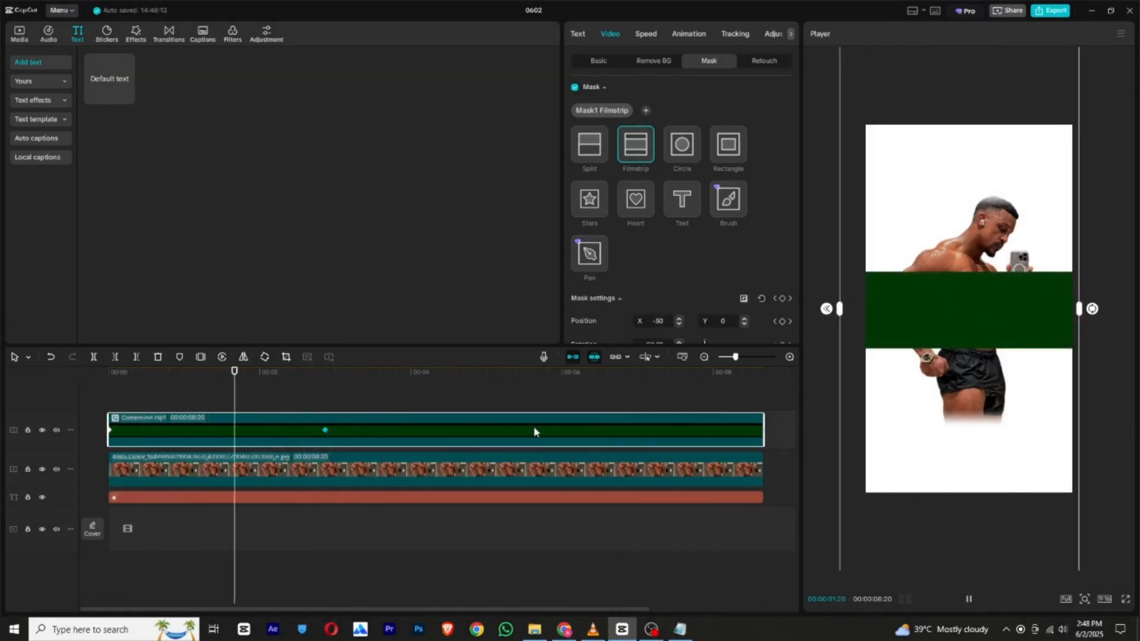
Move the man's photo clip to the track above the green compound clip so he stands in front of the rectangle.
click(297, 407)
drag(148, 469, 327, 393)
click(127, 474)
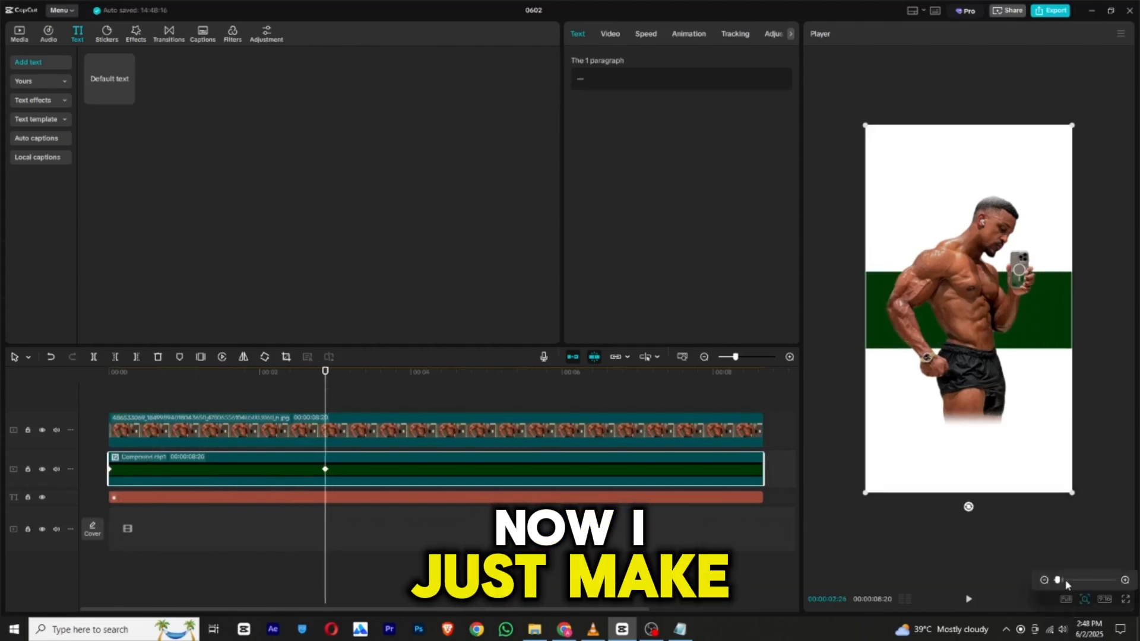
Scale the green compound clip to 113% and play the reveal from the beginning.
click(1085, 600)
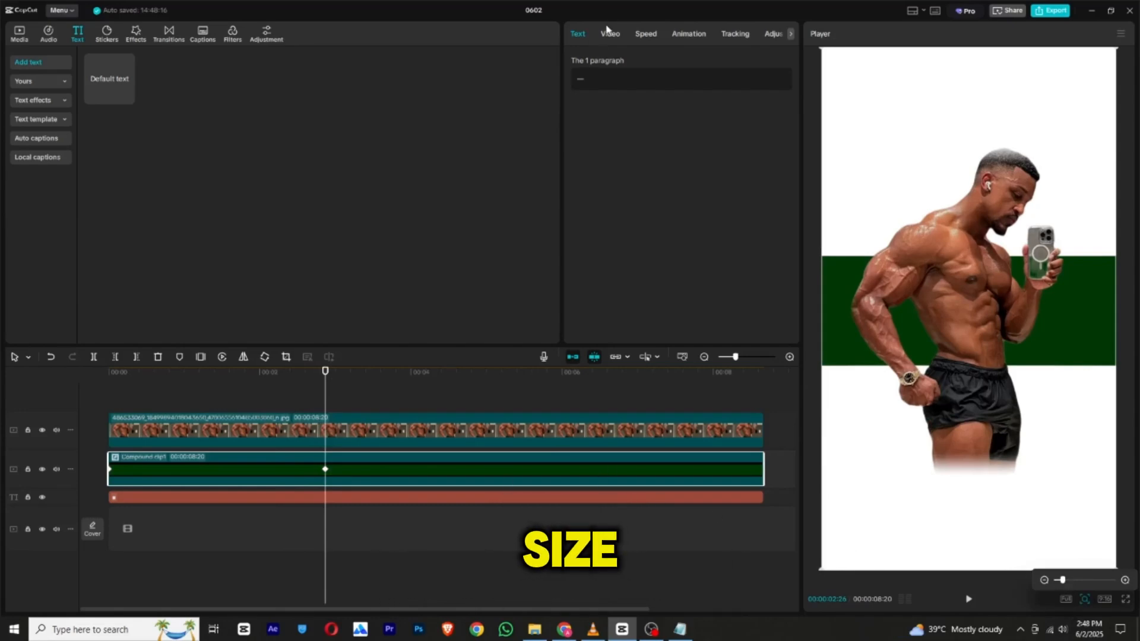
click(607, 33)
click(599, 61)
drag(601, 122, 606, 122)
click(168, 383)
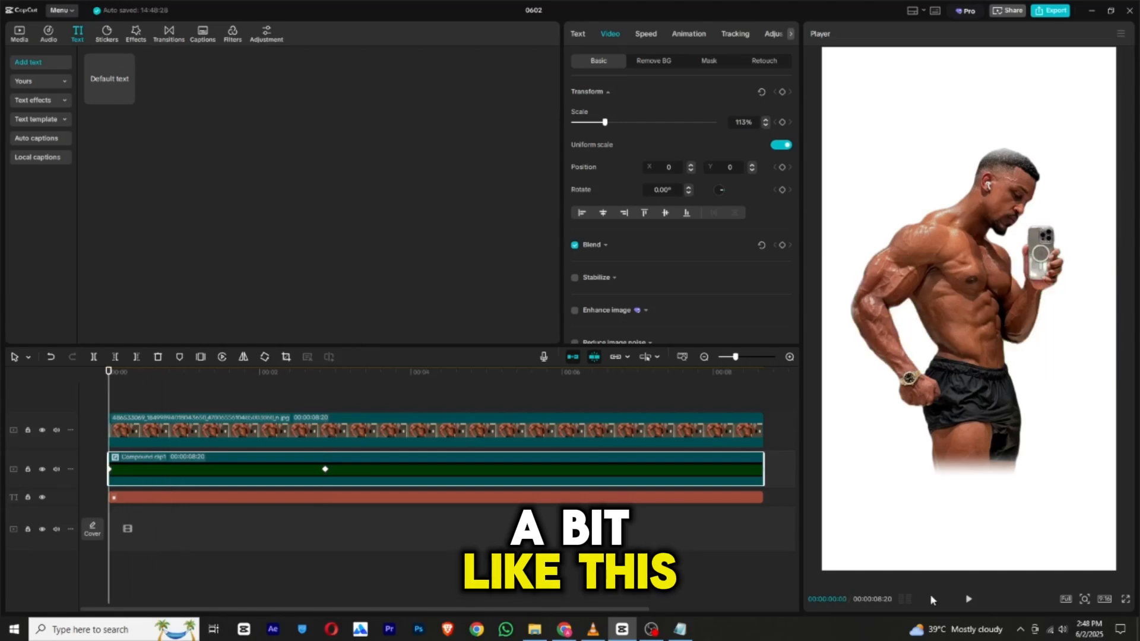
click(970, 600)
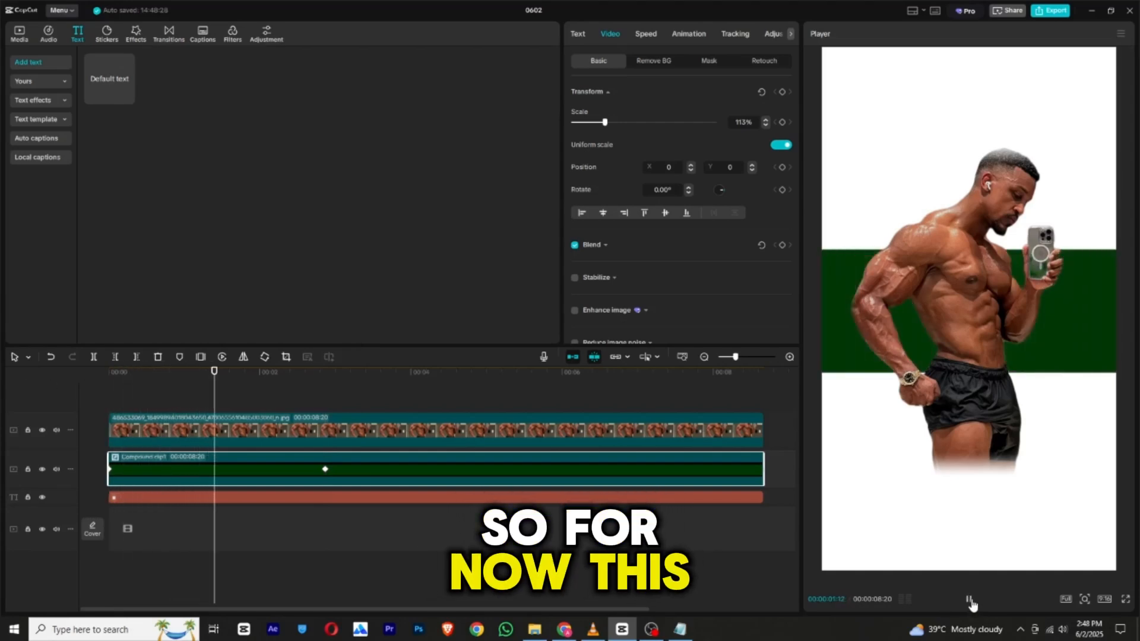
click(969, 600)
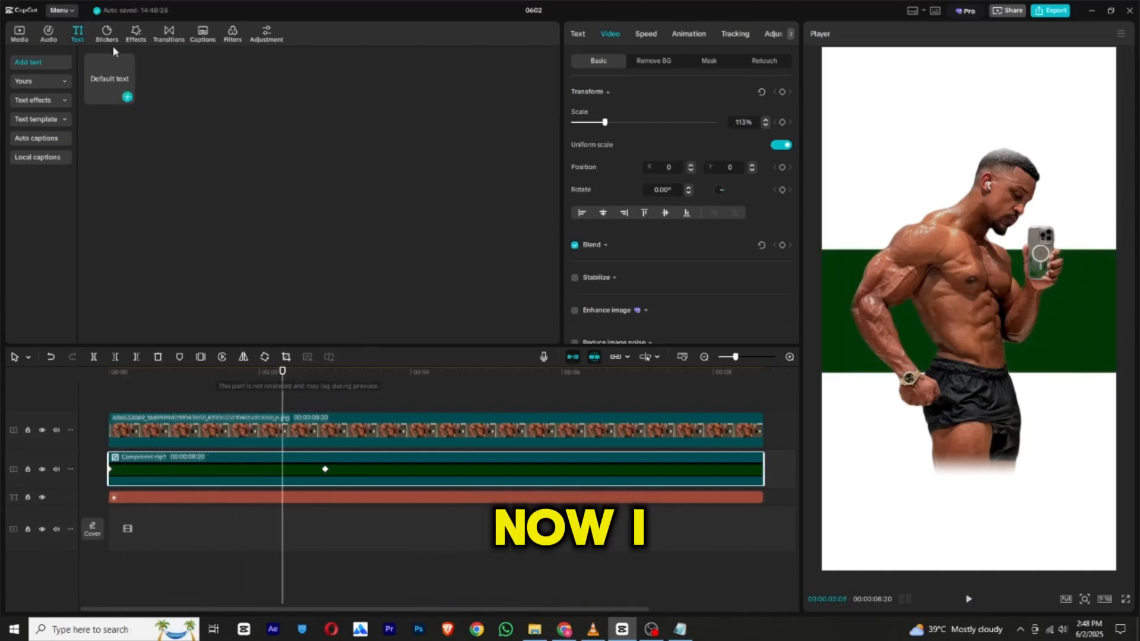
Add a default text clip above the photo track and extend it to the end of the other clips.
drag(109, 93, 184, 411)
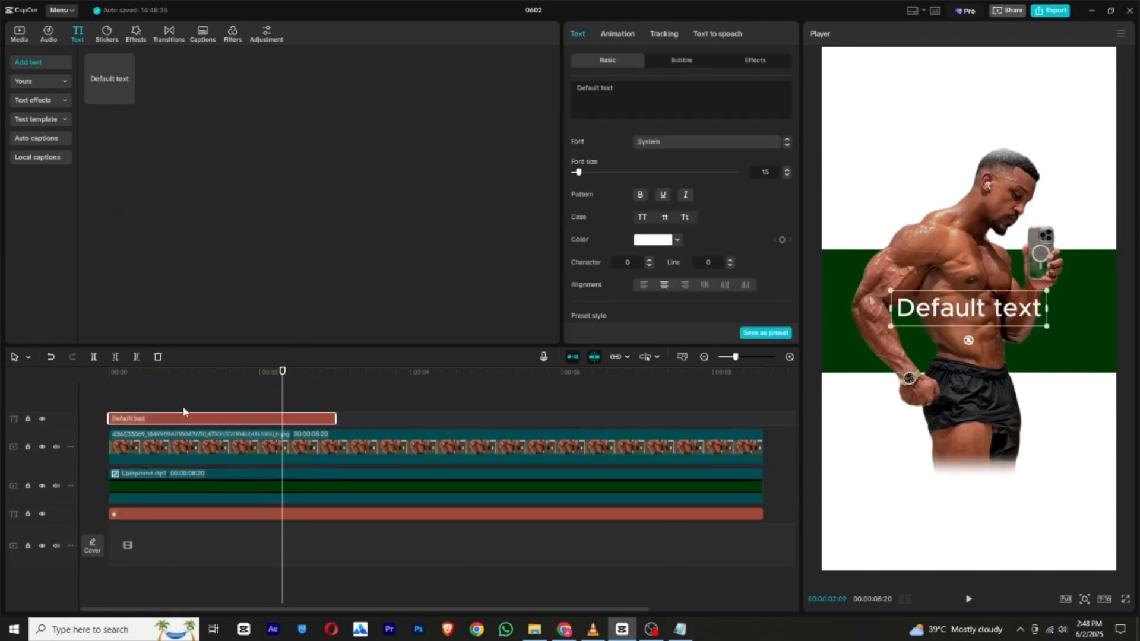
click(338, 422)
drag(335, 419, 754, 424)
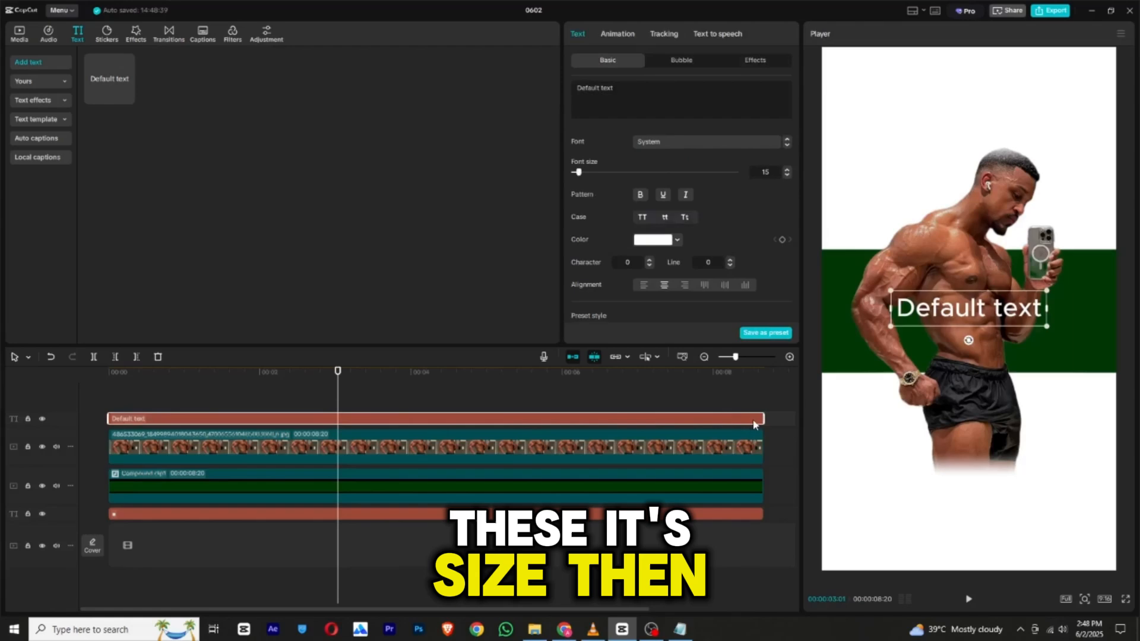
Switch to Notepad and copy the words "this is" from the prepared notes.
click(680, 628)
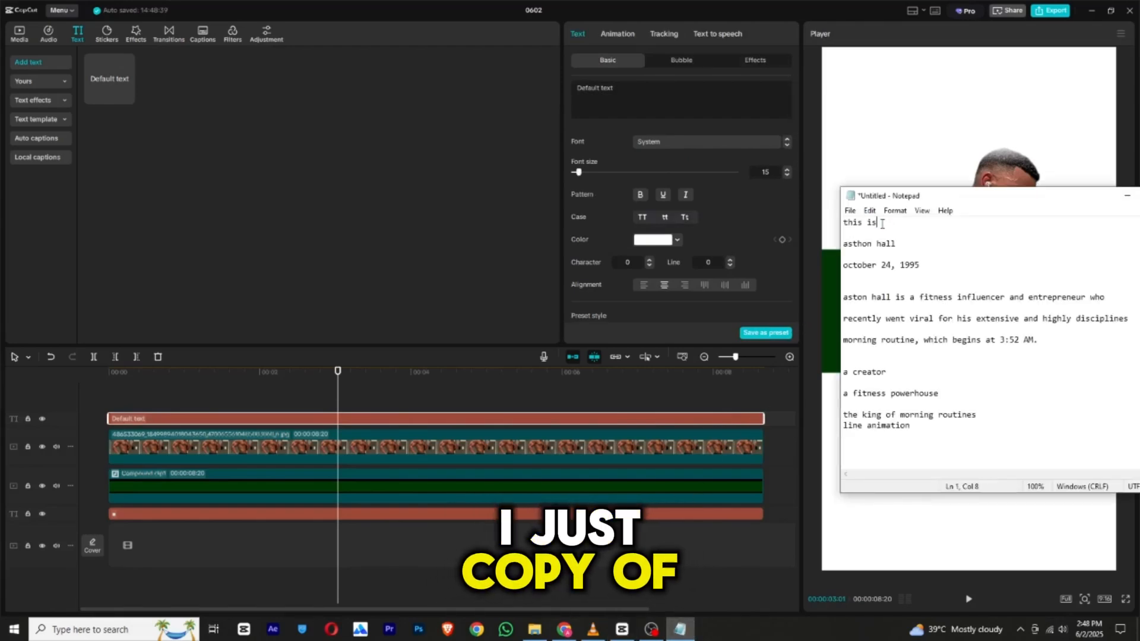
drag(883, 224, 843, 223)
right_click(855, 222)
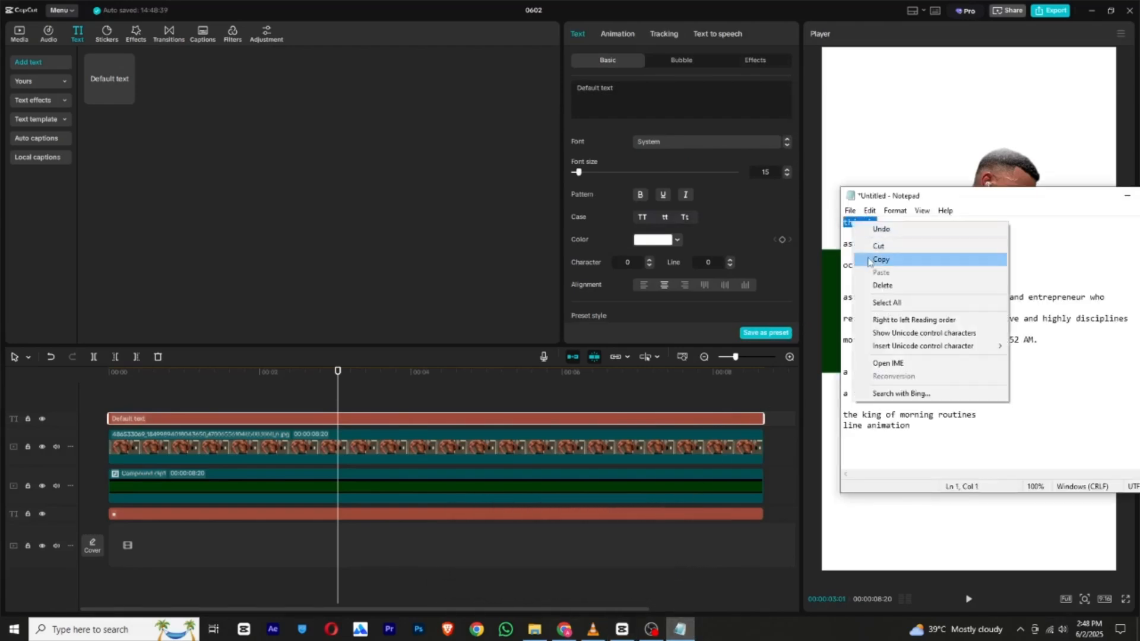
click(868, 261)
Switch back to CapCut and replace the default text with the copied "this is".
click(641, 97)
double_click(641, 97)
right_click(641, 98)
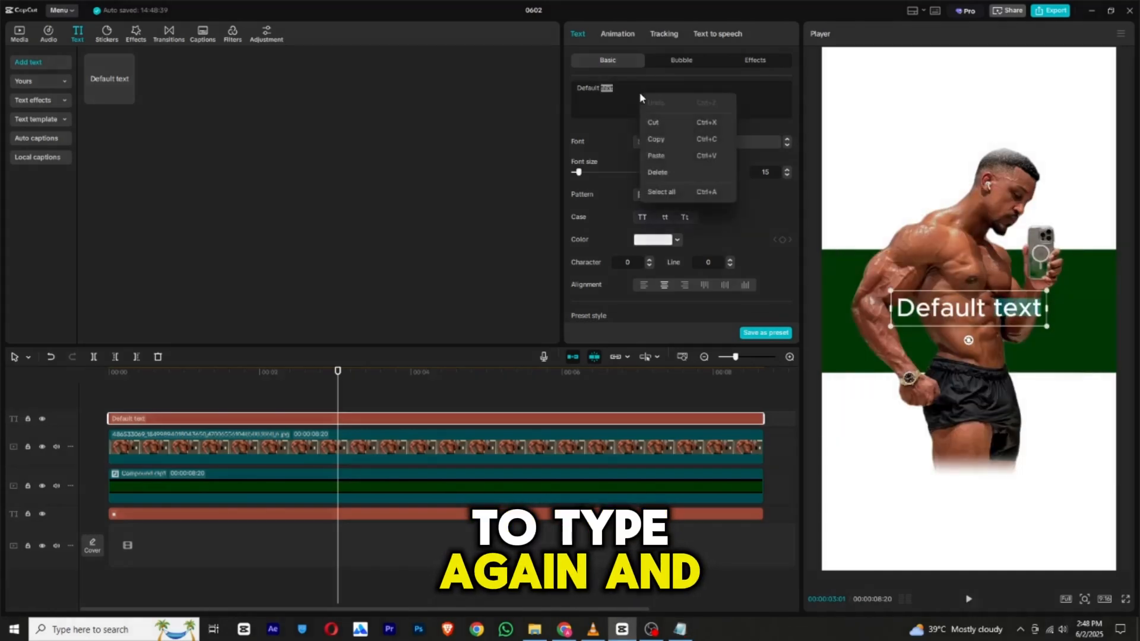
click(634, 91)
triple_click(634, 91)
right_click(634, 92)
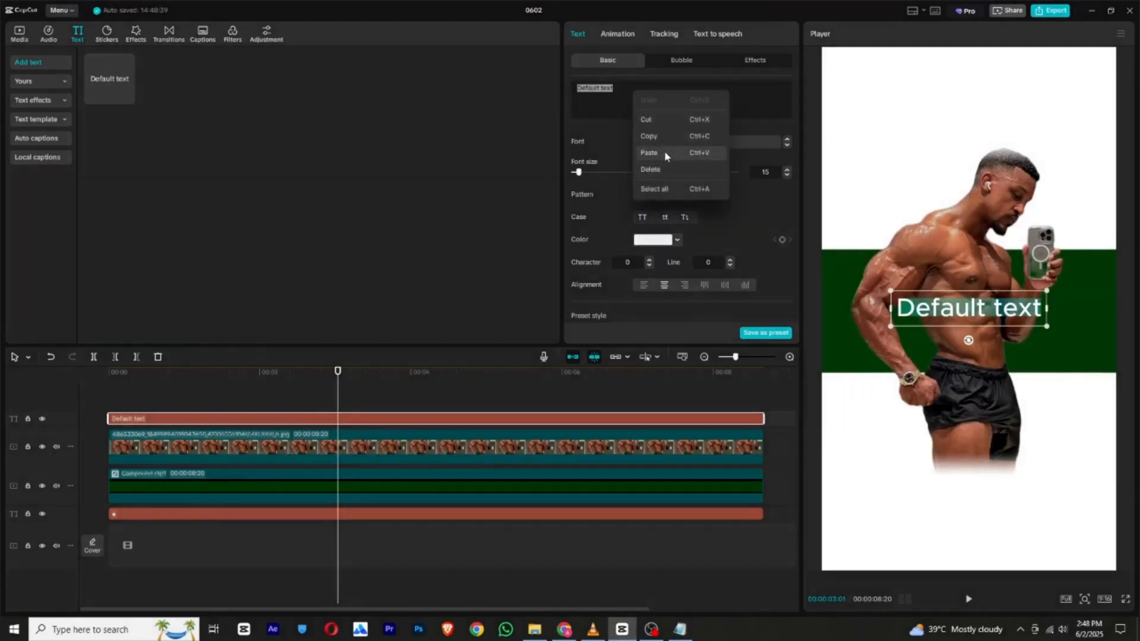
click(649, 153)
Set the text's font to Diễn viên, enlarge it and place it above the man's head.
click(651, 142)
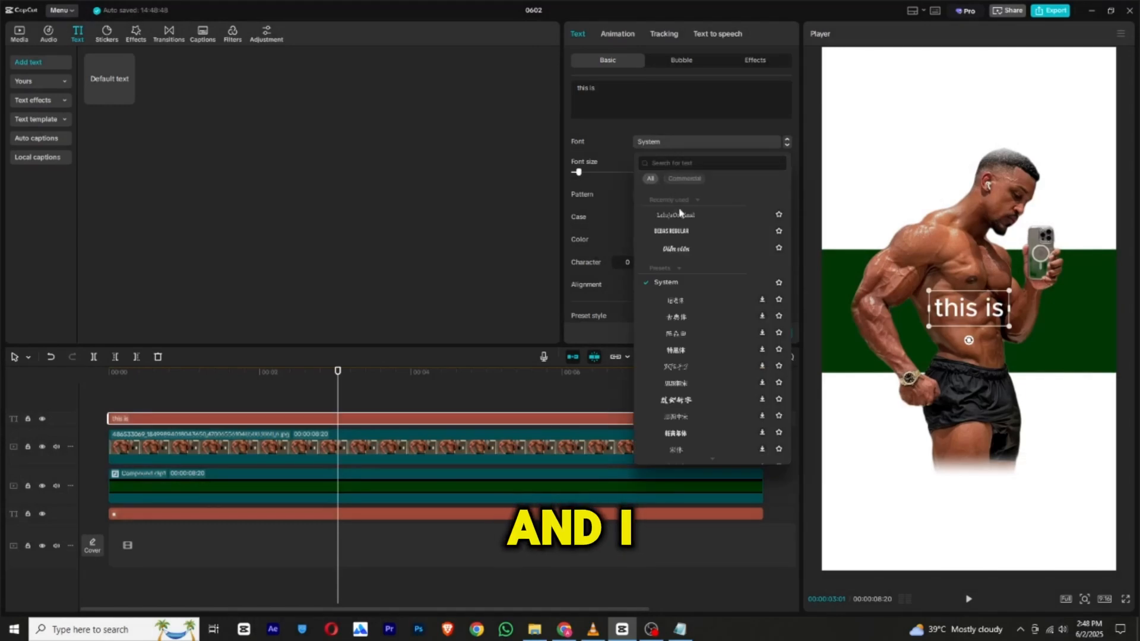
click(683, 247)
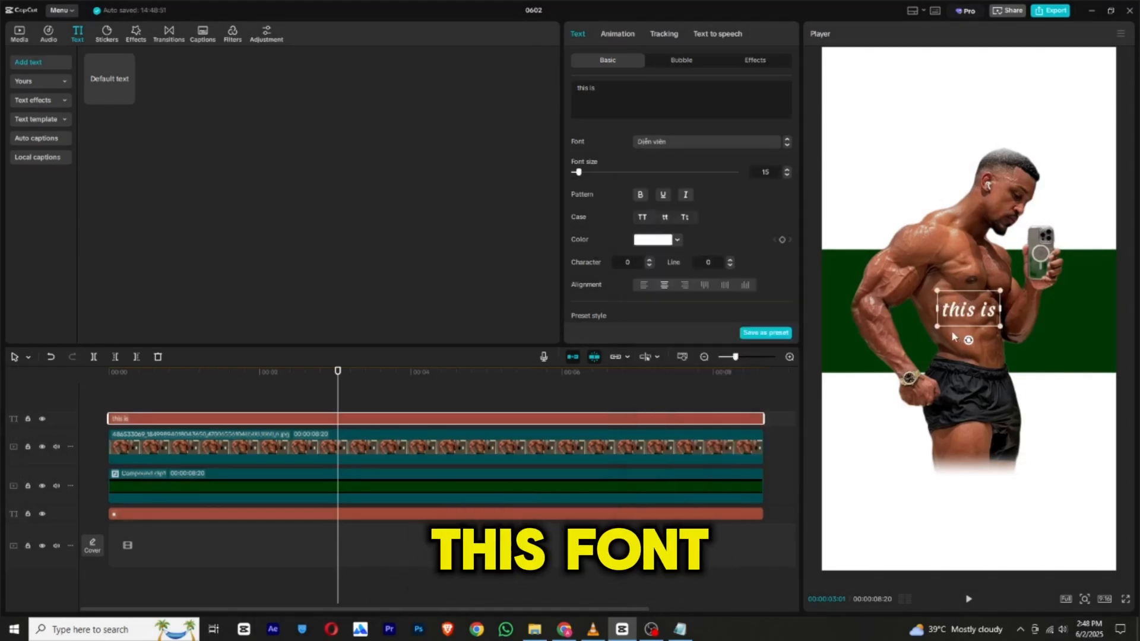
drag(937, 326, 907, 104)
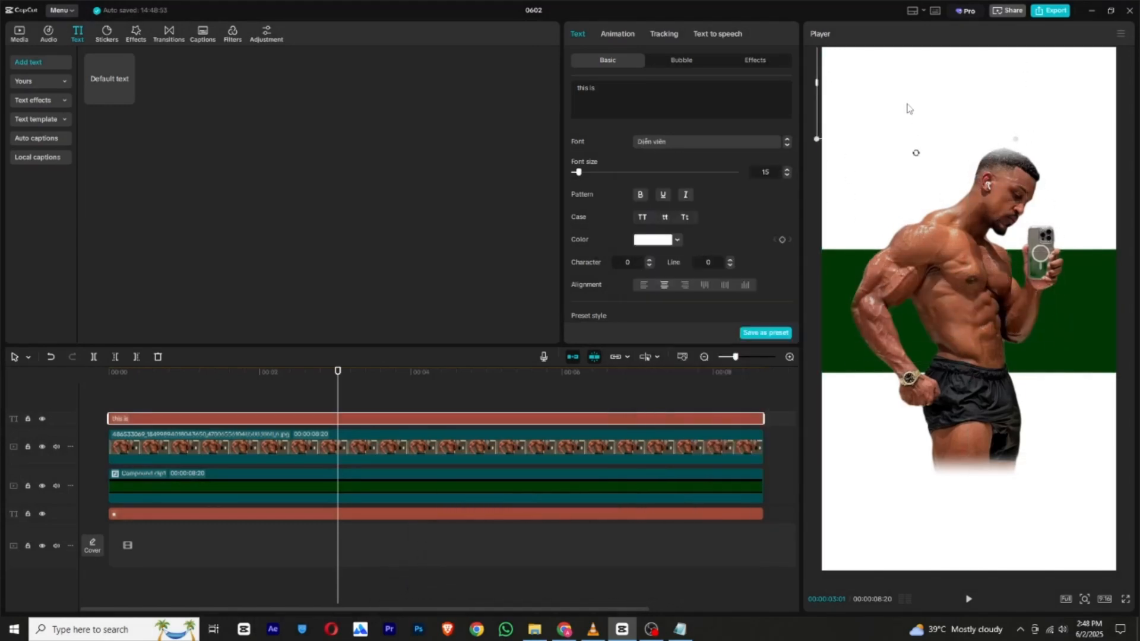
Sample the rectangle's dark green (003703) as the text color and move the text slightly down.
click(653, 239)
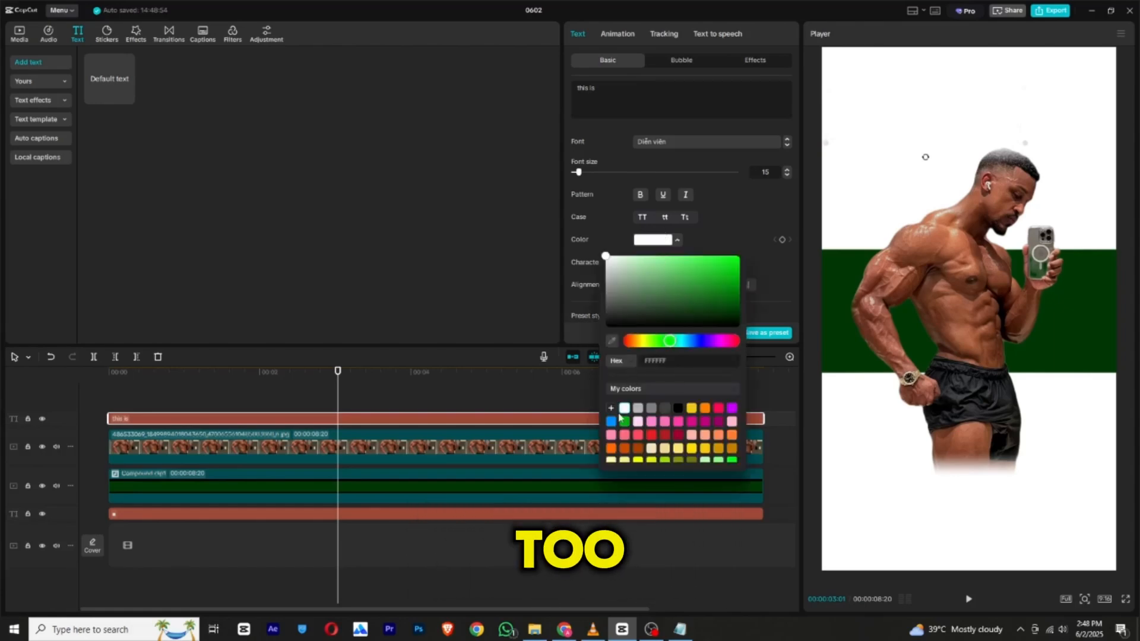
click(613, 340)
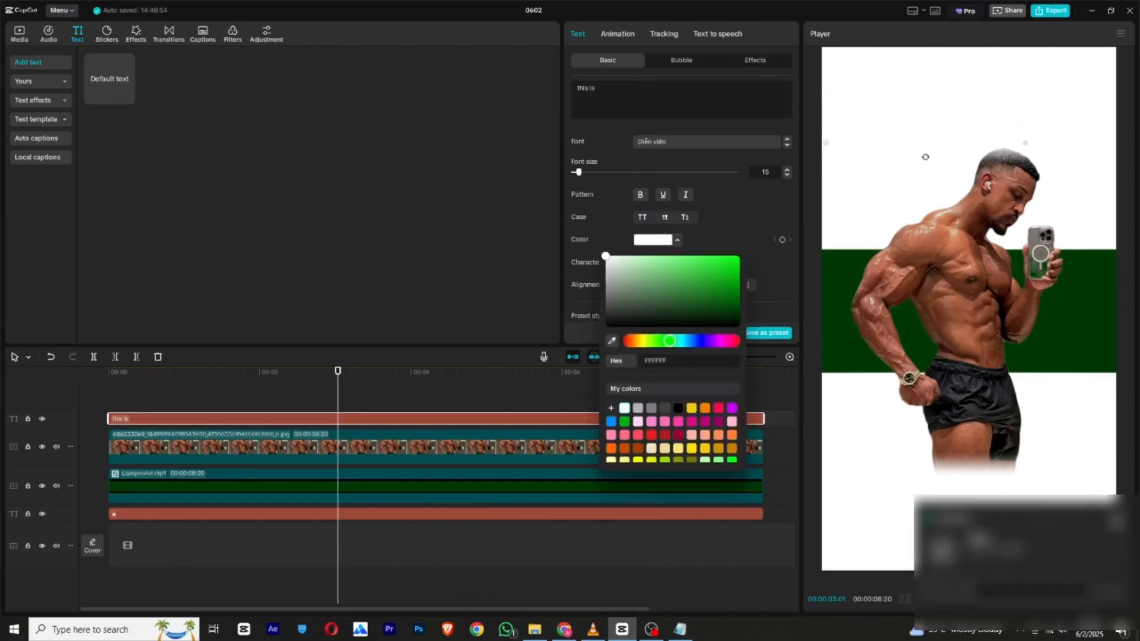
click(836, 326)
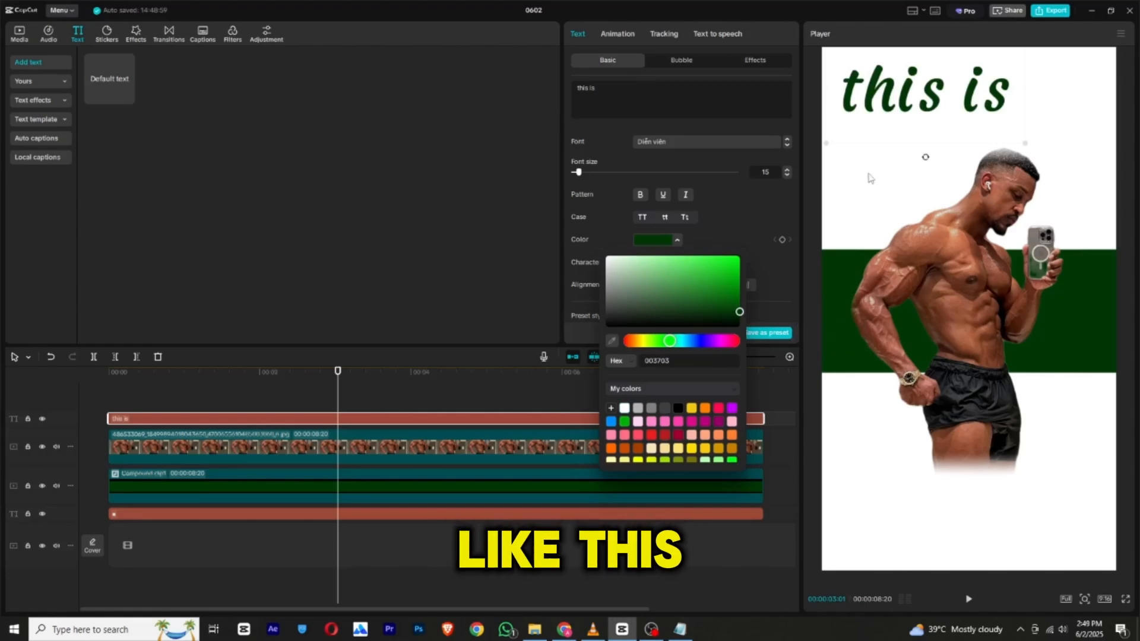
click(900, 104)
drag(900, 104, 902, 111)
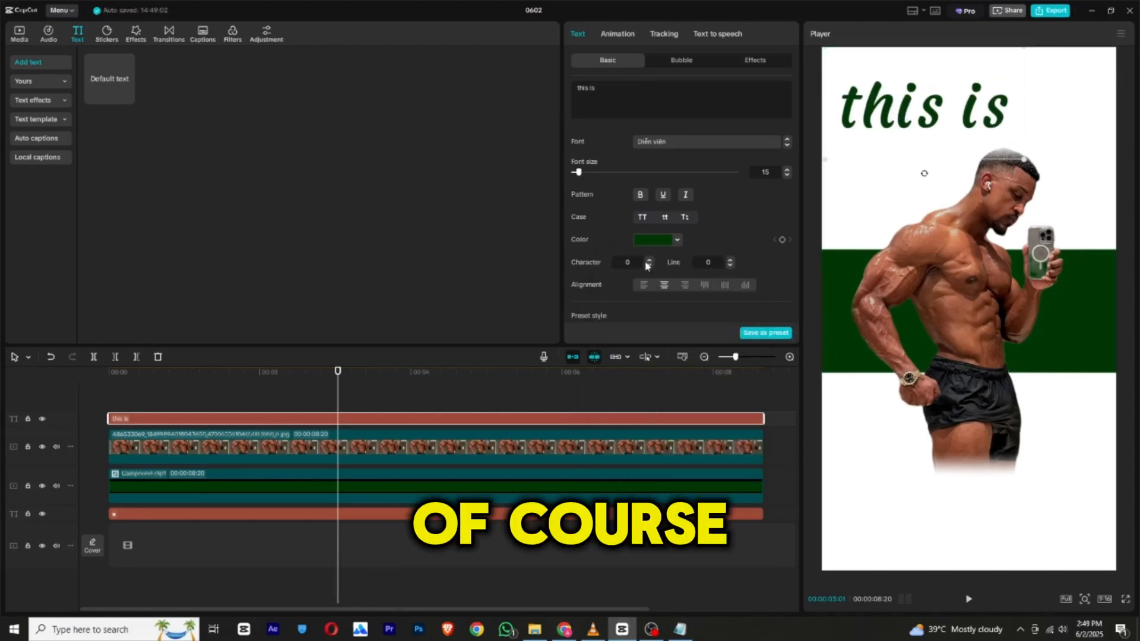
Color the text red (EC1D1D) and restyle it in title case at font size 18.
click(650, 240)
click(652, 435)
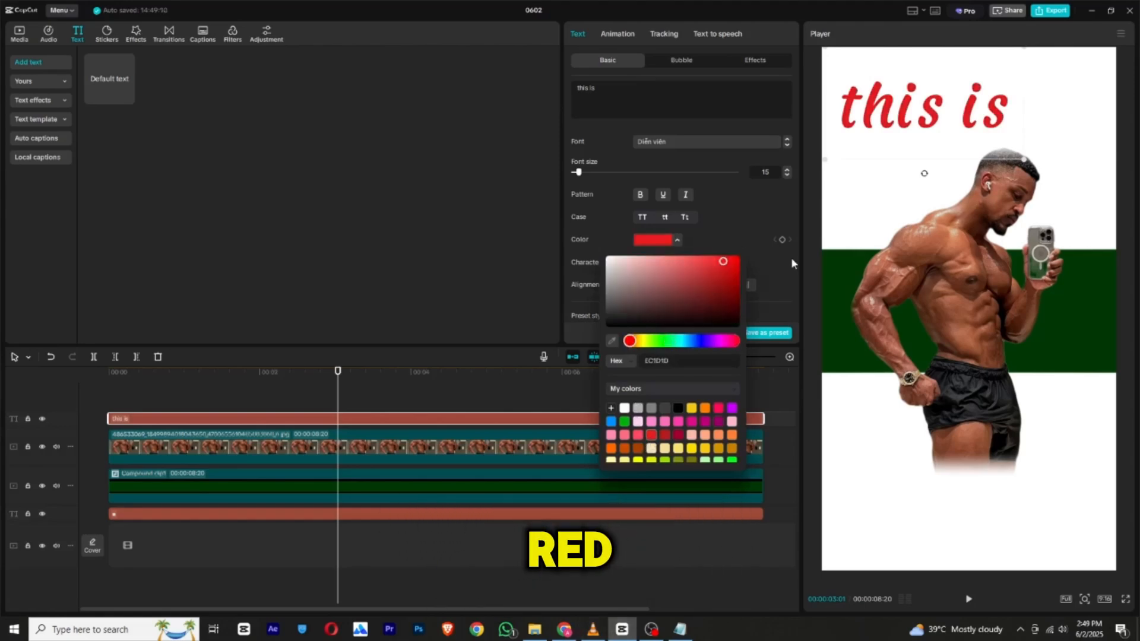
mouse_move(579, 172)
mouse_down()
mouse_move(589, 172)
mouse_move(580, 172)
mouse_up()
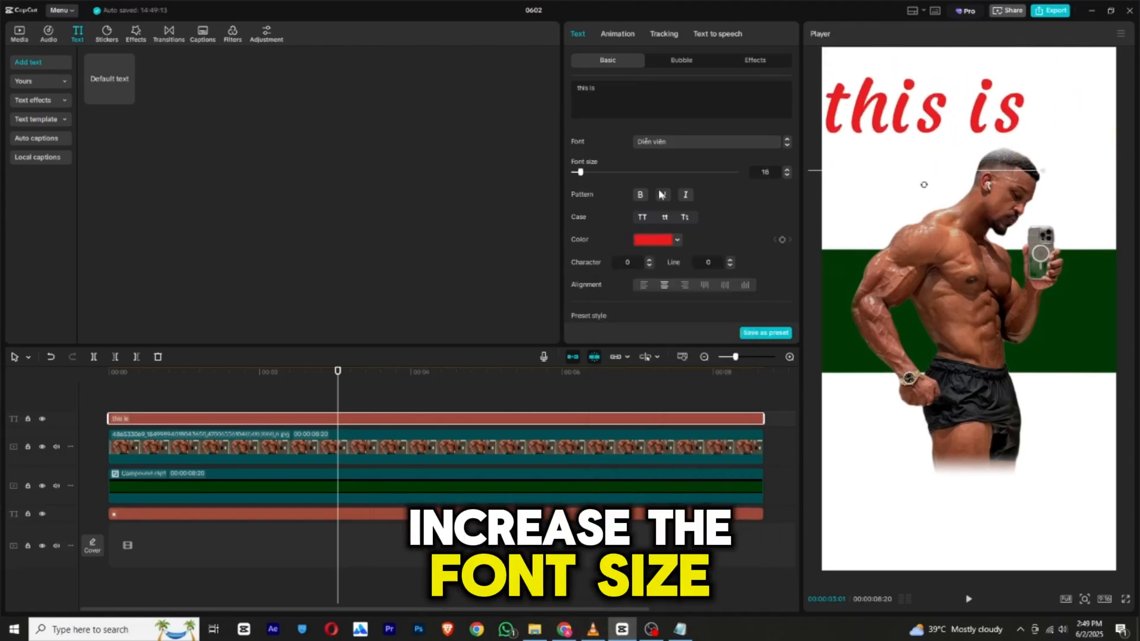
click(684, 216)
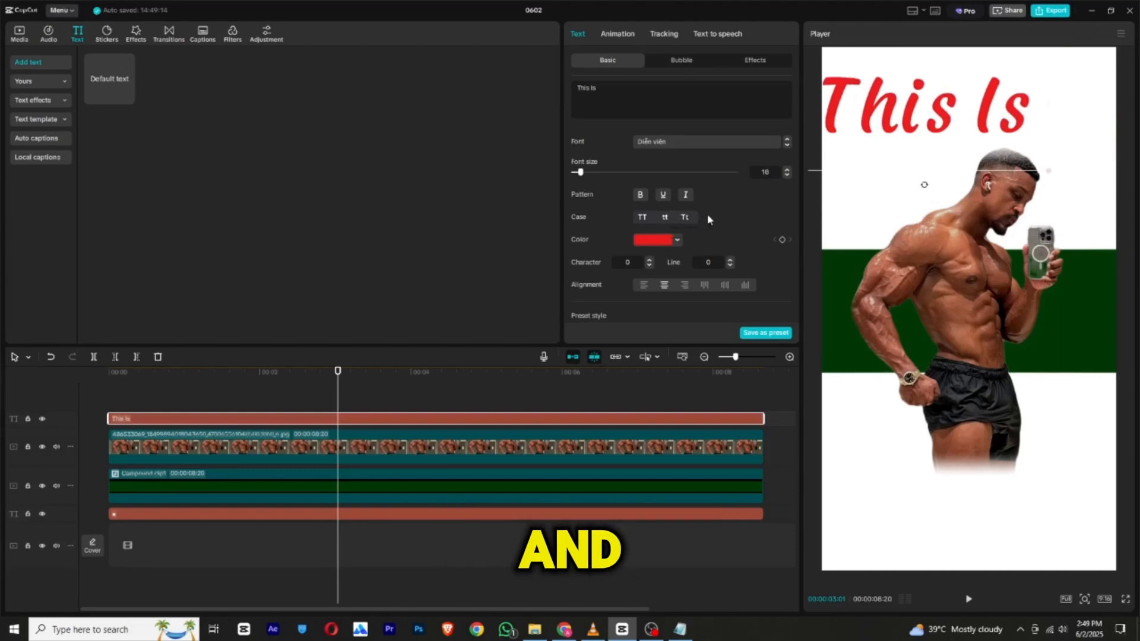
Shrink the "This Is" text slightly and move it up toward the frame's upper-left corner.
drag(1052, 170, 1014, 152)
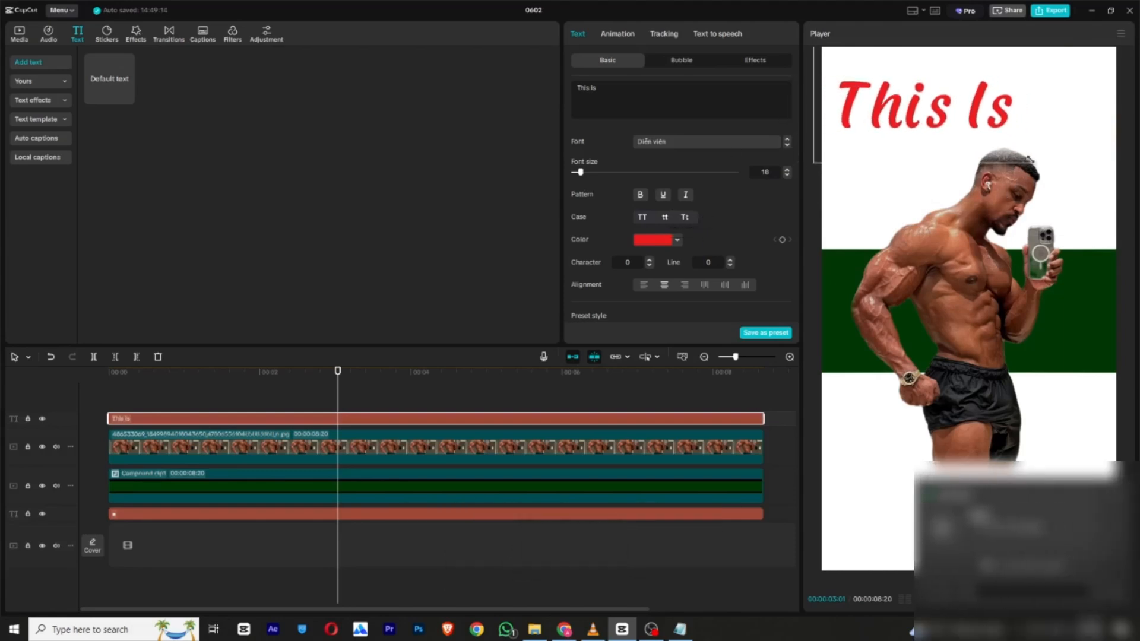
drag(950, 119, 943, 101)
Darken the "This Is" text color to deep red (930000) and nudge the text slightly down.
click(664, 241)
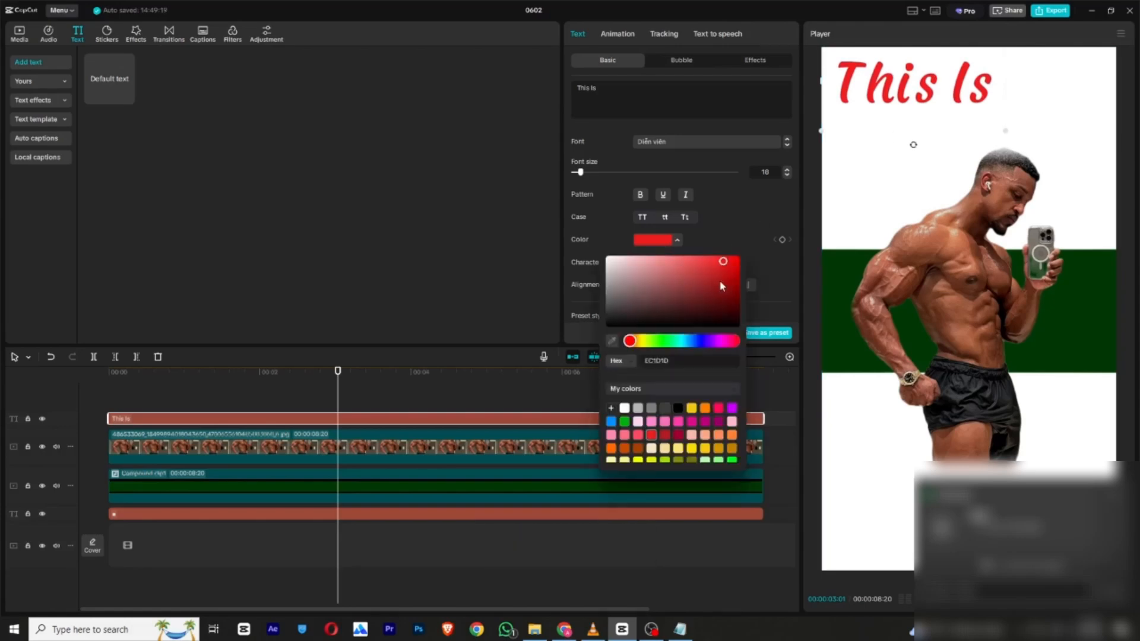
drag(720, 280, 747, 284)
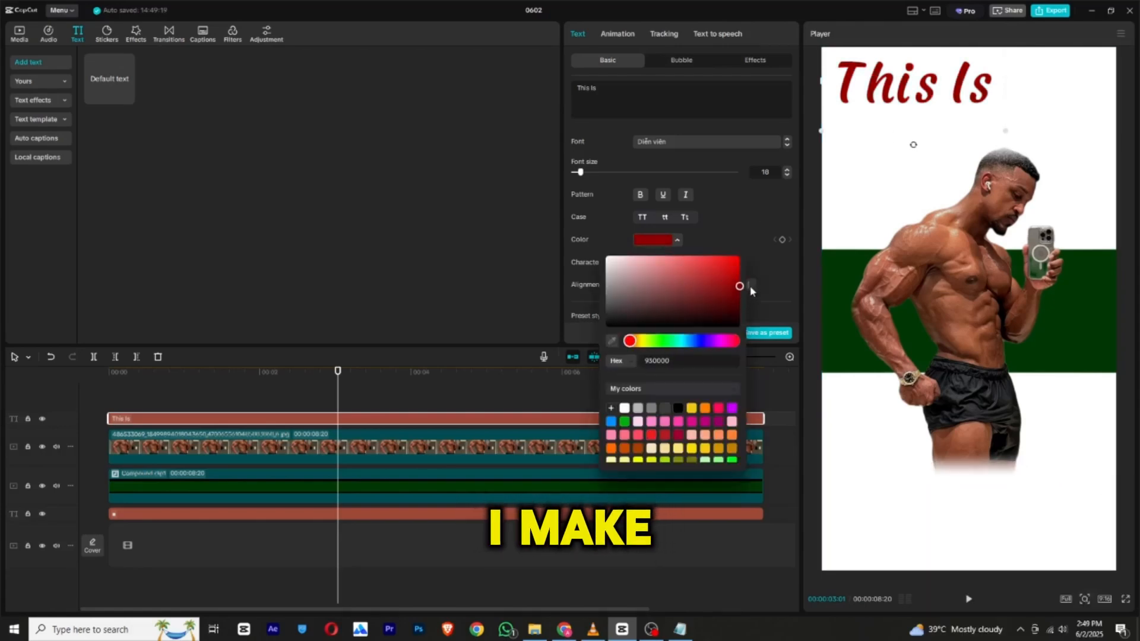
click(767, 213)
drag(906, 102, 907, 111)
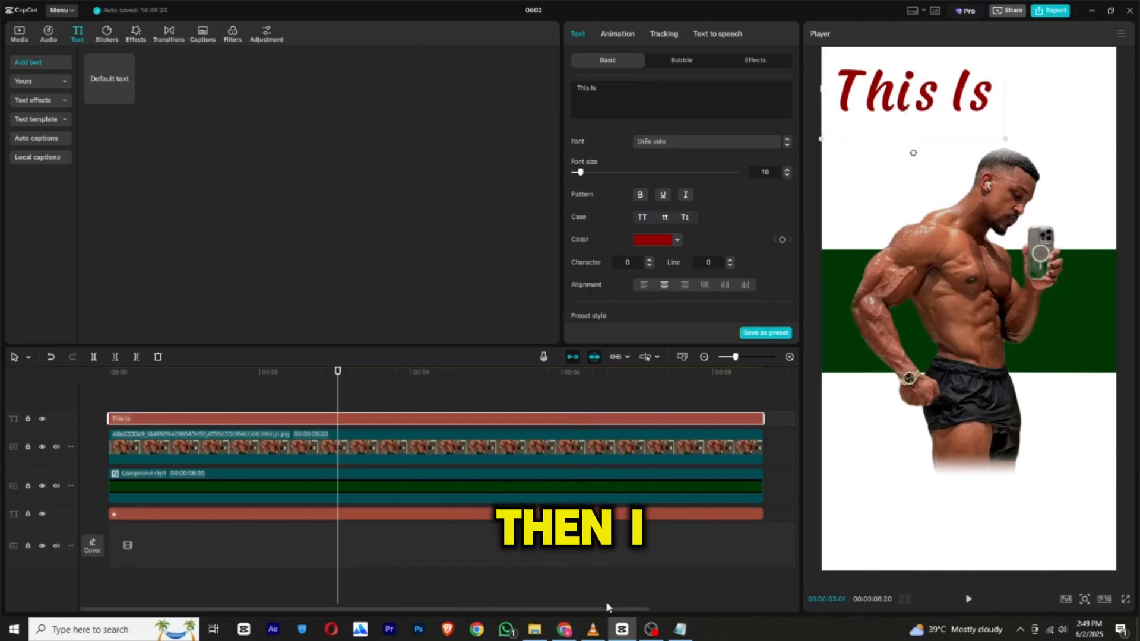
Add a default text layer spanning the full length of the clips and replace its wording with the influencer's name copied from Notepad.
drag(112, 89, 107, 400)
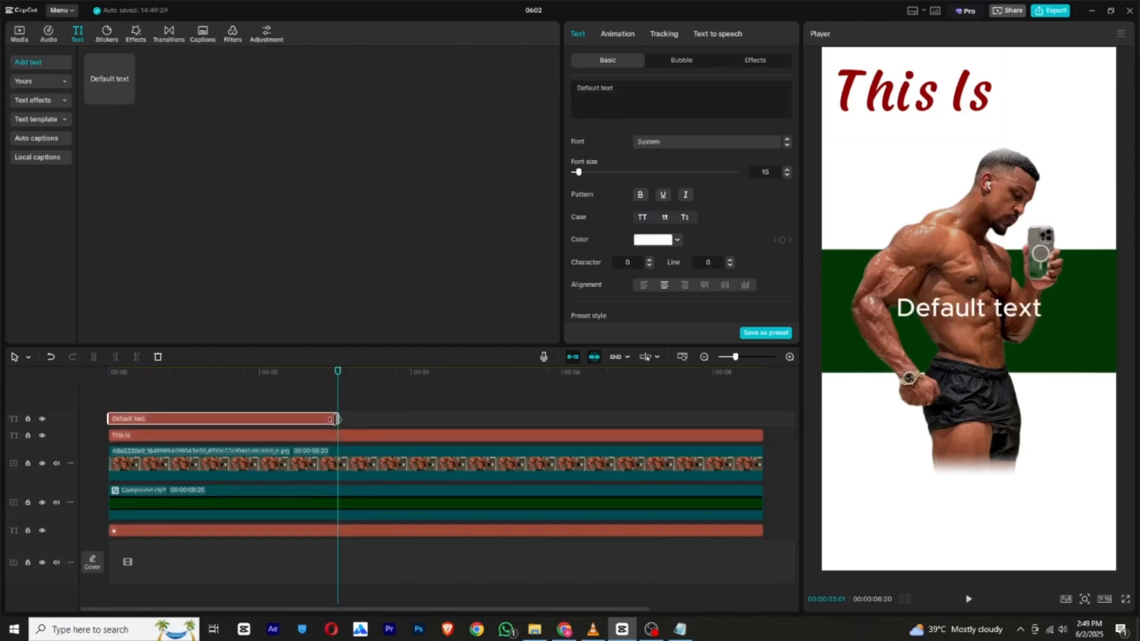
drag(337, 419, 763, 425)
click(680, 630)
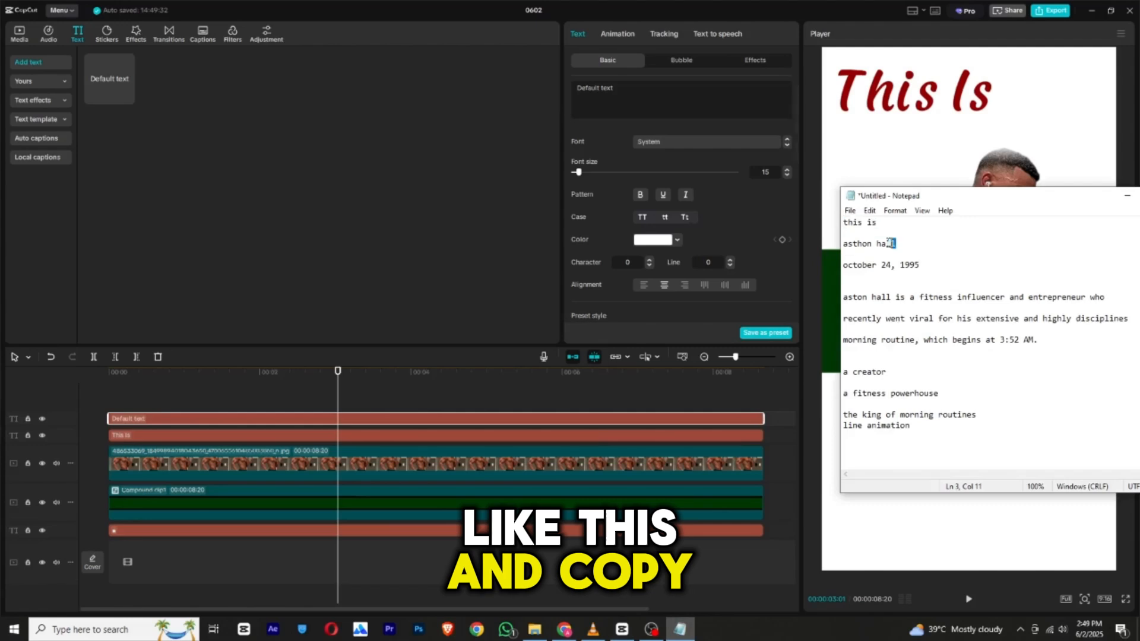
drag(889, 242, 844, 244)
right_click(879, 244)
click(915, 280)
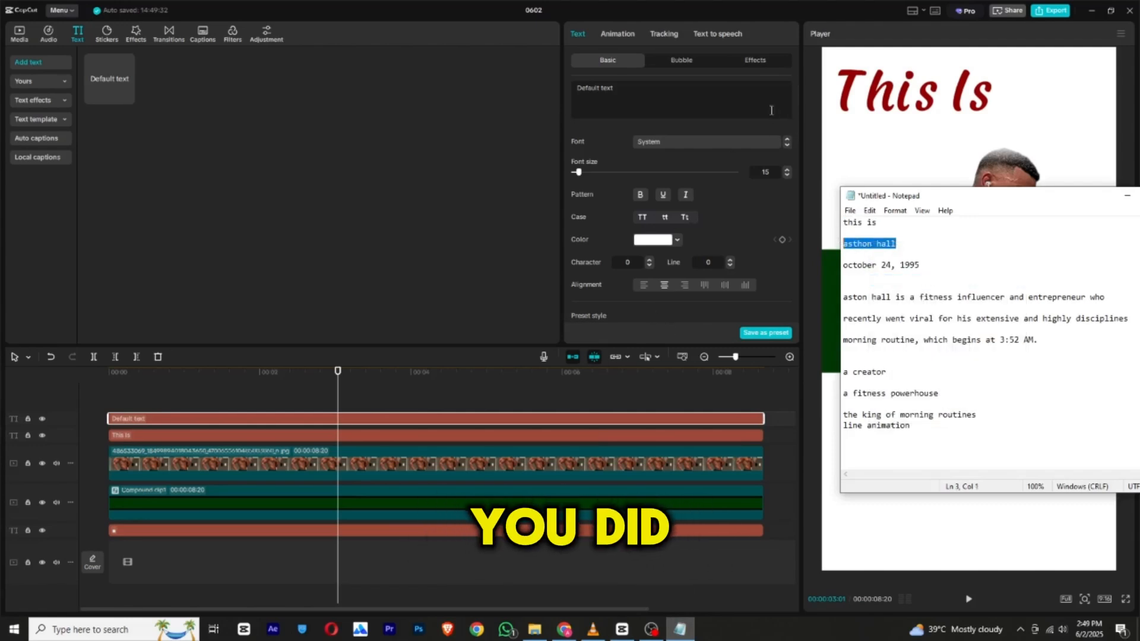
click(626, 96)
right_click(626, 96)
click(715, 156)
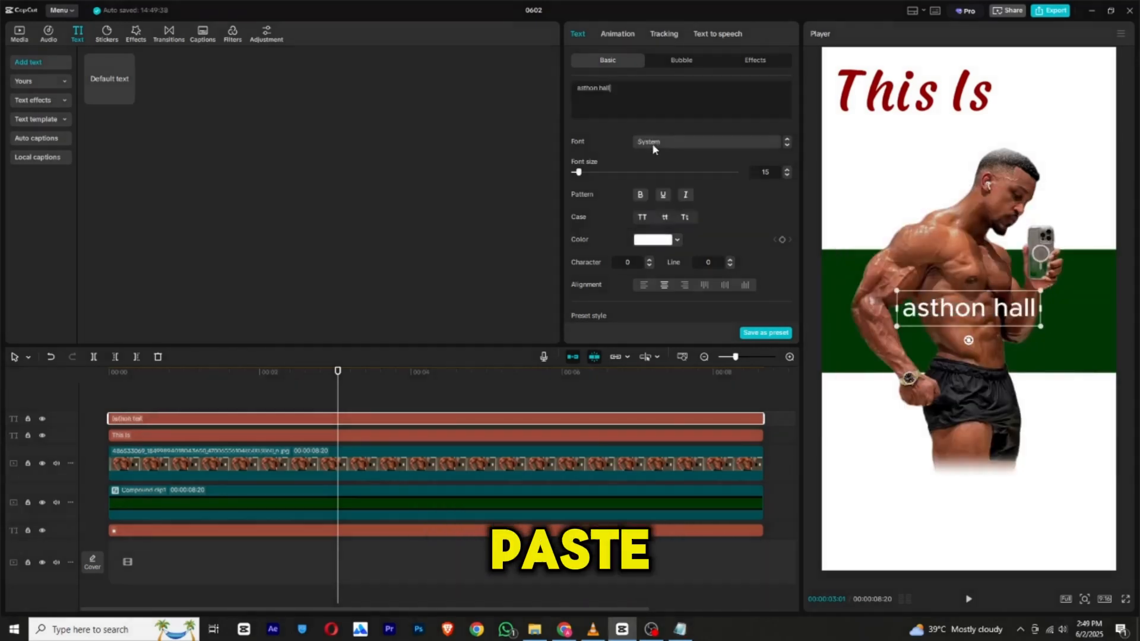
Set the name text in Bebas Regular, enlarge it and place it just below "This Is".
click(652, 143)
click(677, 250)
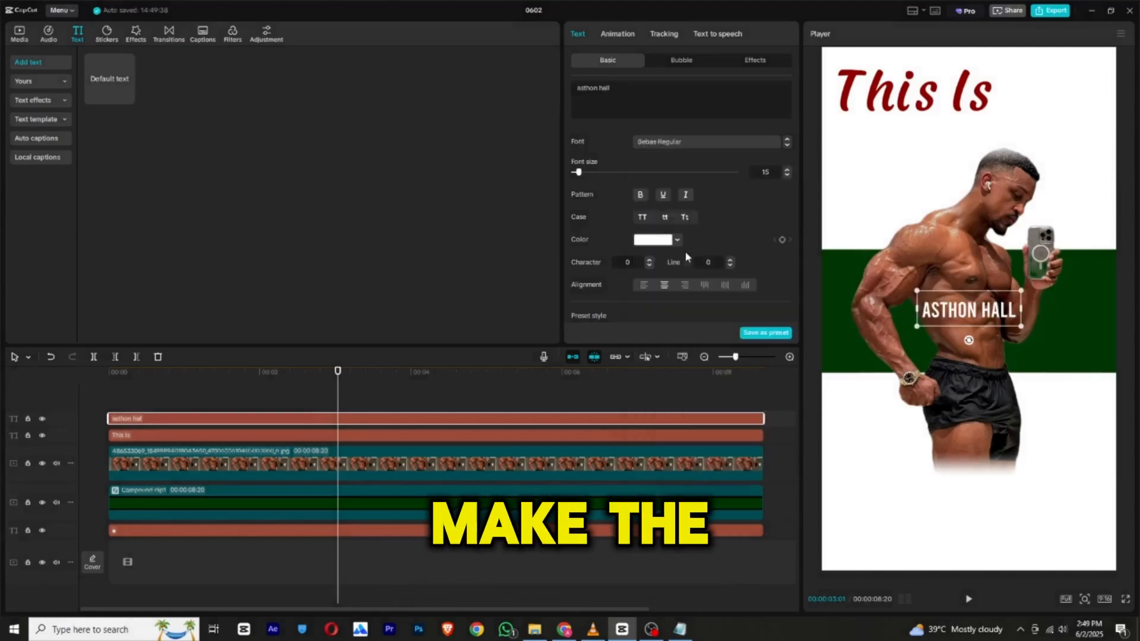
drag(916, 327, 861, 347)
drag(956, 332, 940, 172)
Sample the deep red (930000) of "This Is" as the name's color and nudge the name slightly sideways.
click(677, 240)
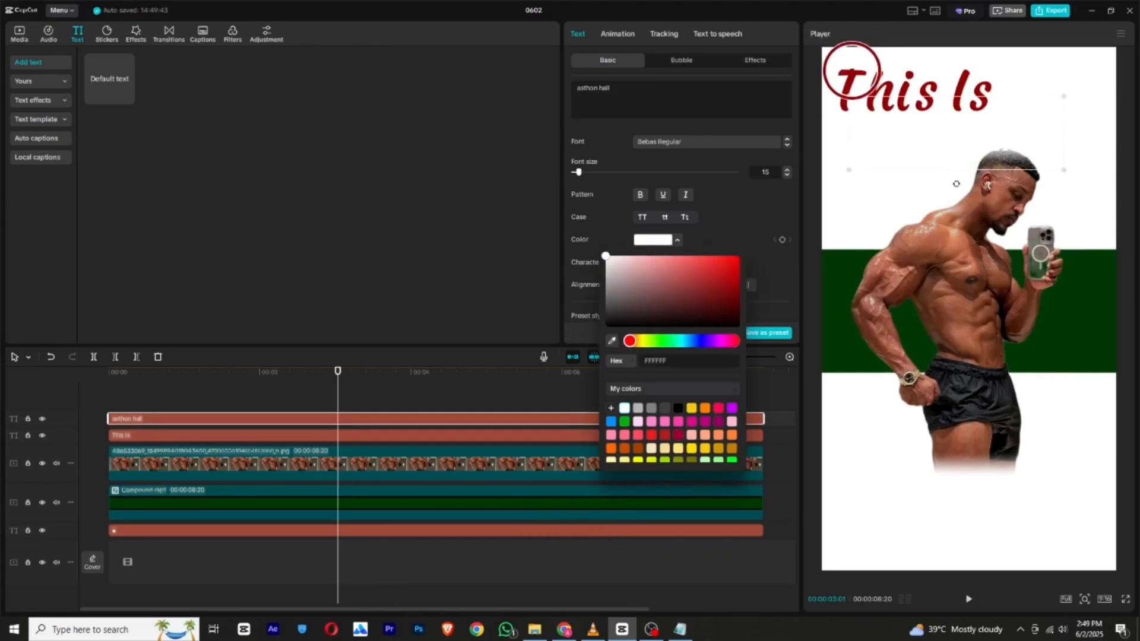
click(853, 70)
drag(956, 155, 970, 153)
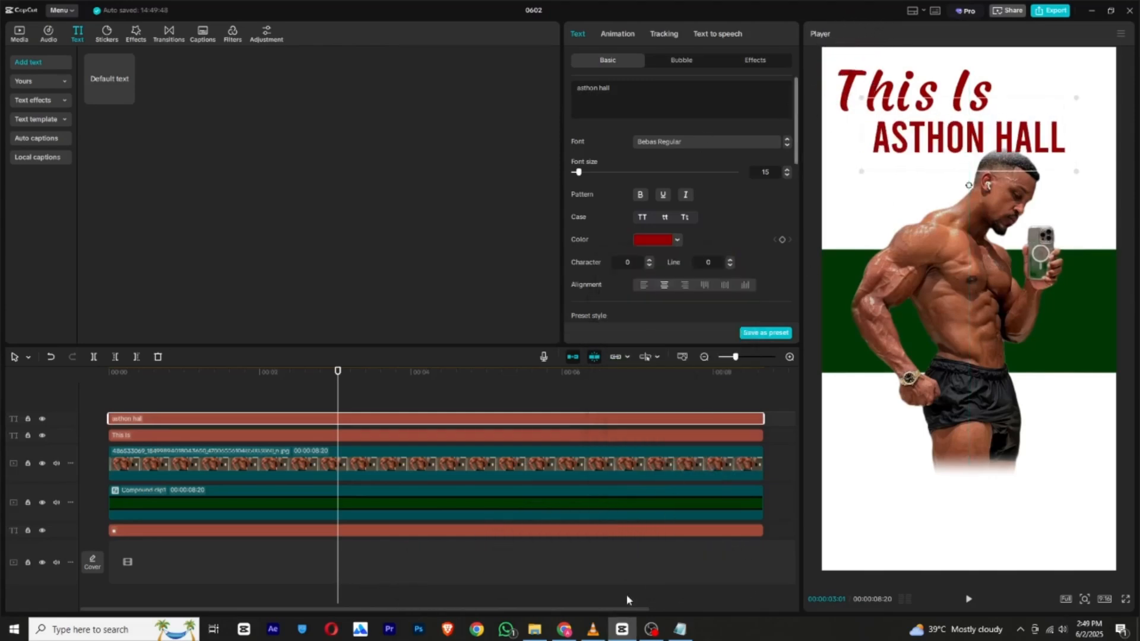
Recolor the name with the dark green (003703) sampled from the rectangle and enlarge it across the frame.
click(648, 241)
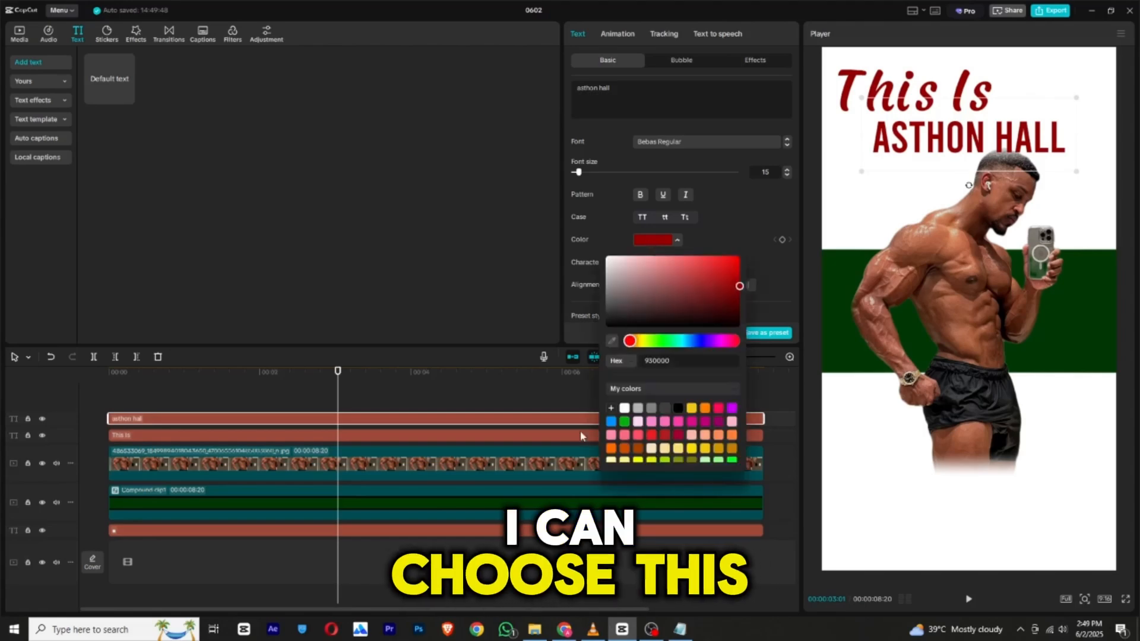
click(614, 343)
click(838, 288)
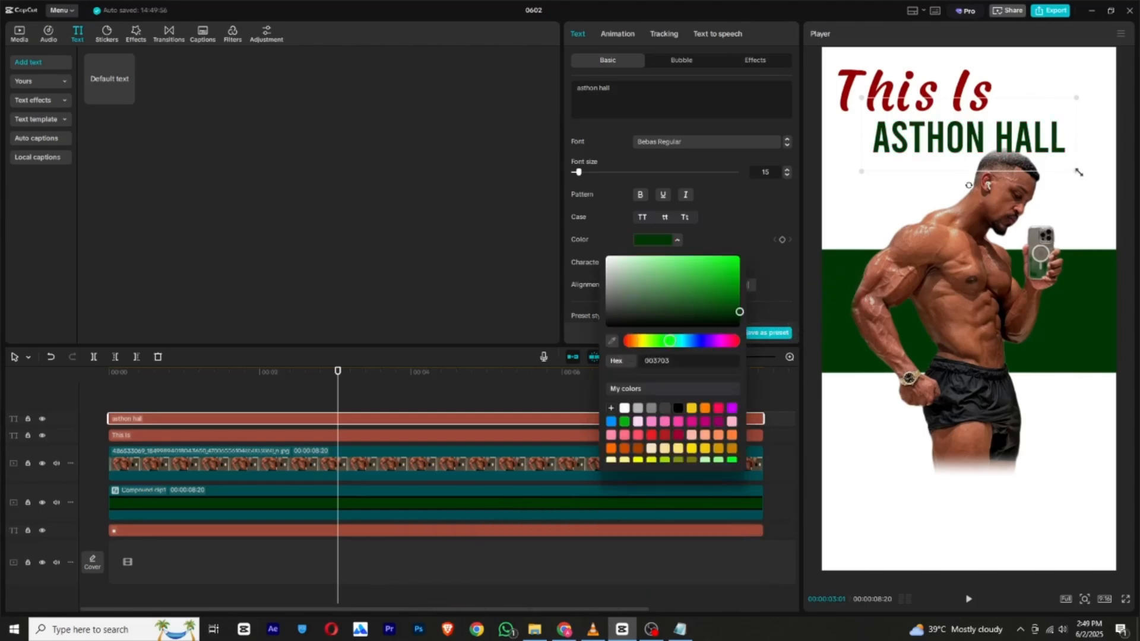
drag(1079, 173, 1116, 181)
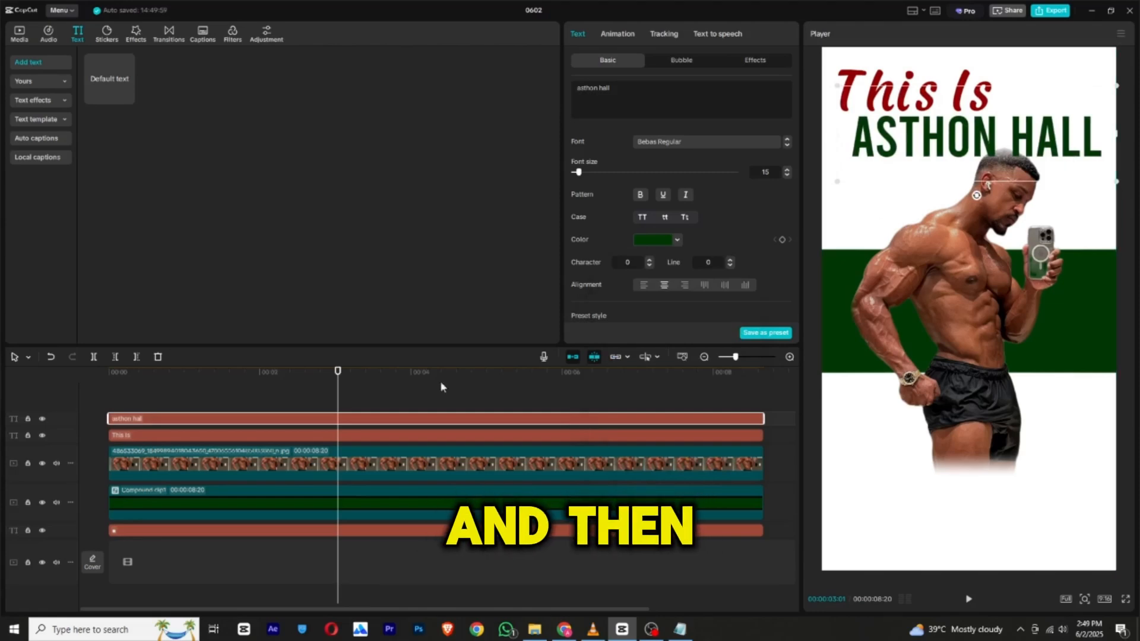
Move the name text layer beneath the photo layer so the name sits behind the man.
click(347, 464)
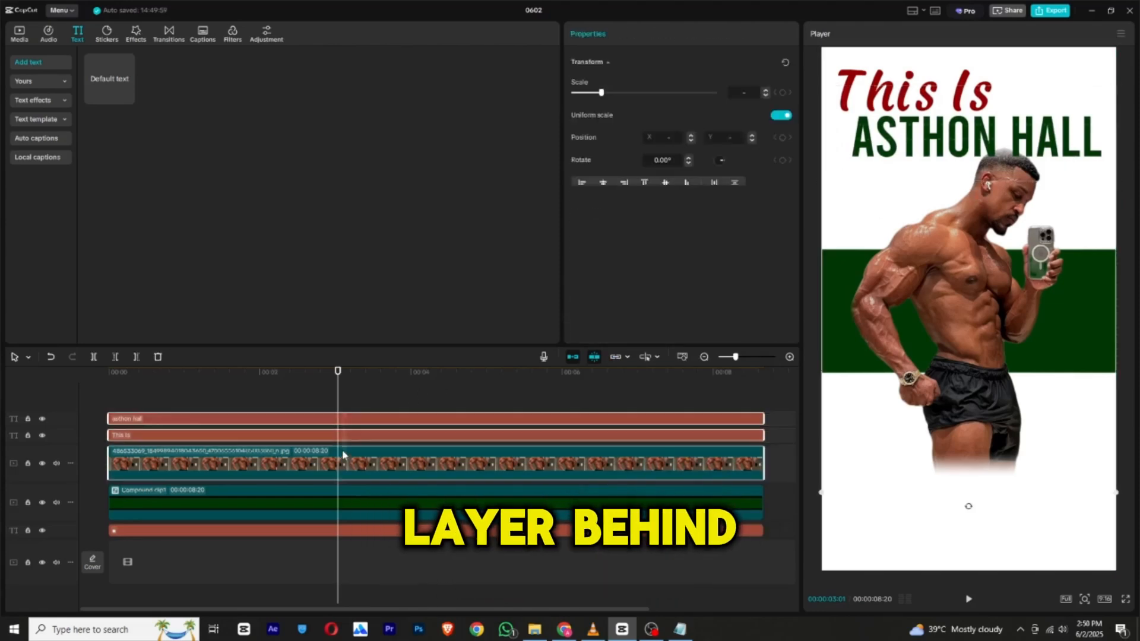
click(378, 398)
click(392, 421)
drag(392, 421, 399, 472)
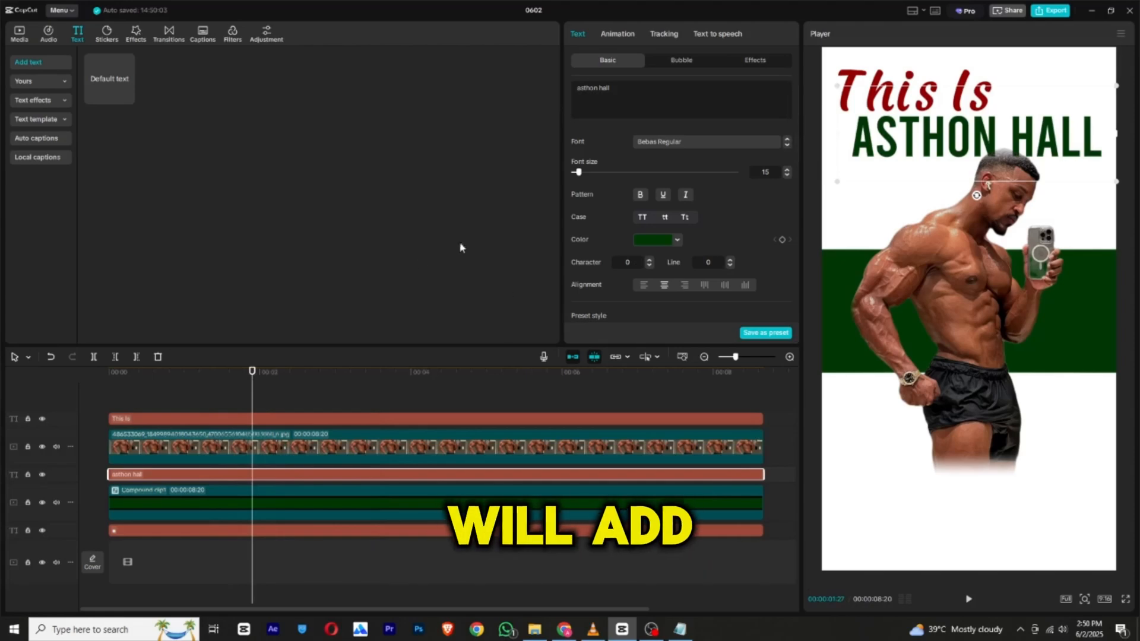
Add another default text layer from the start of the timeline and extend it to the end of the clips.
drag(118, 82, 101, 407)
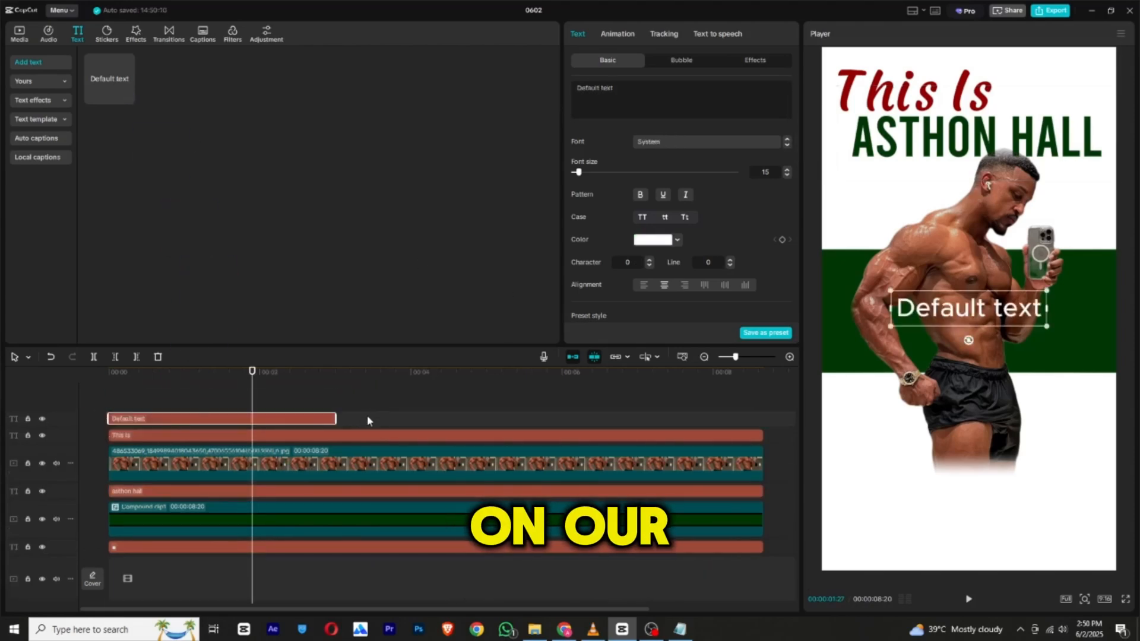
click(338, 419)
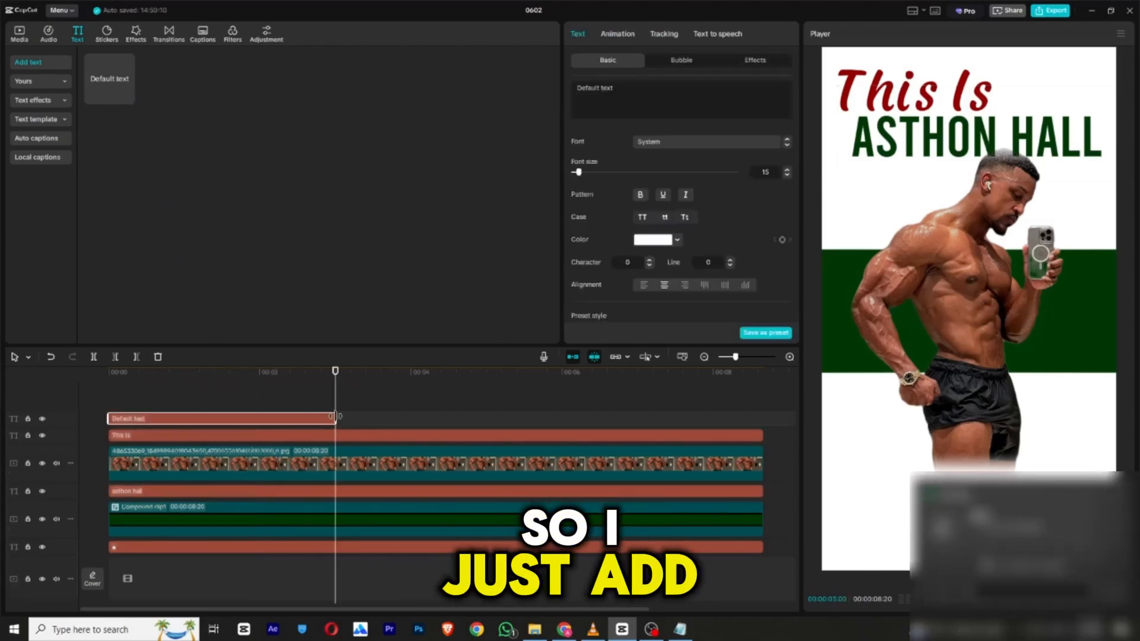
drag(336, 419, 763, 420)
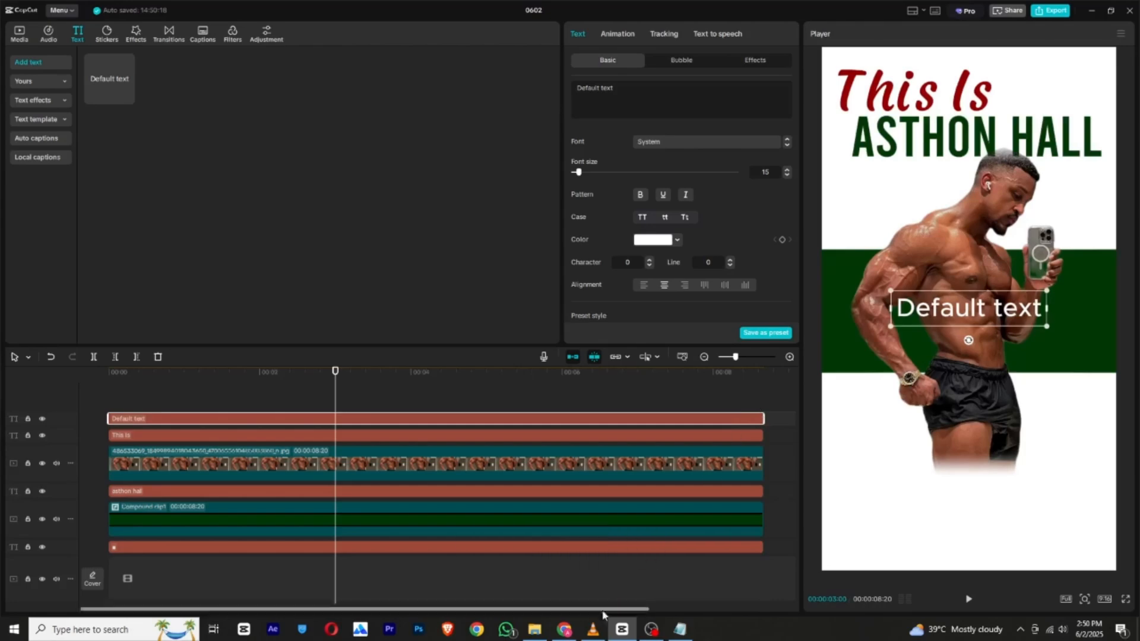
Replace the default text with the influencer's date of birth copied from Notepad.
click(681, 630)
drag(939, 272, 842, 265)
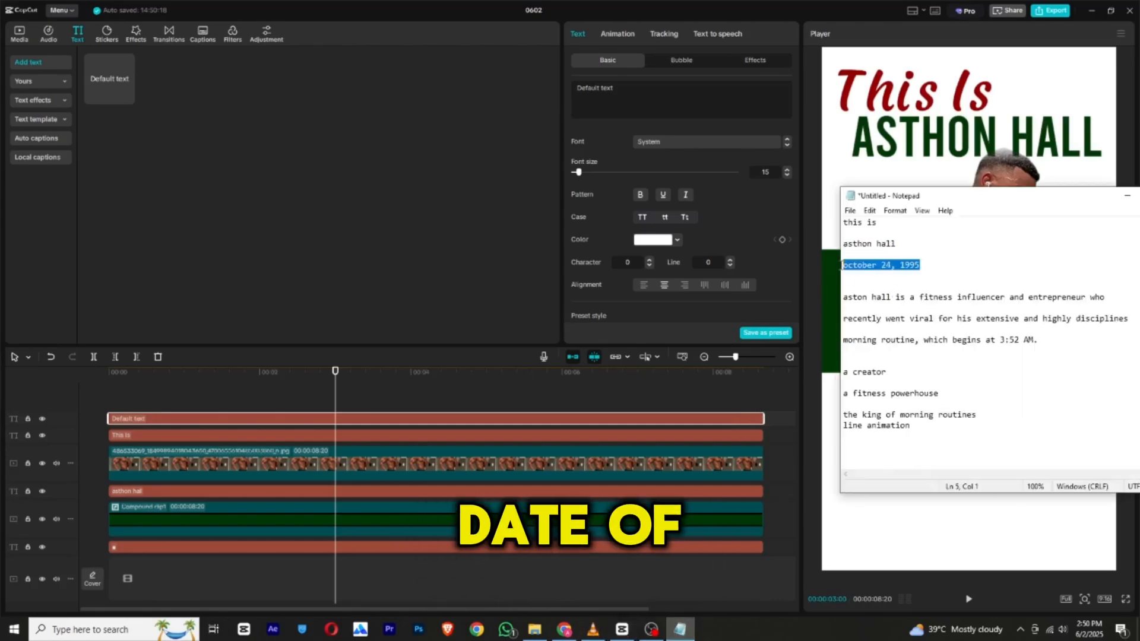
right_click(859, 266)
click(886, 301)
click(623, 100)
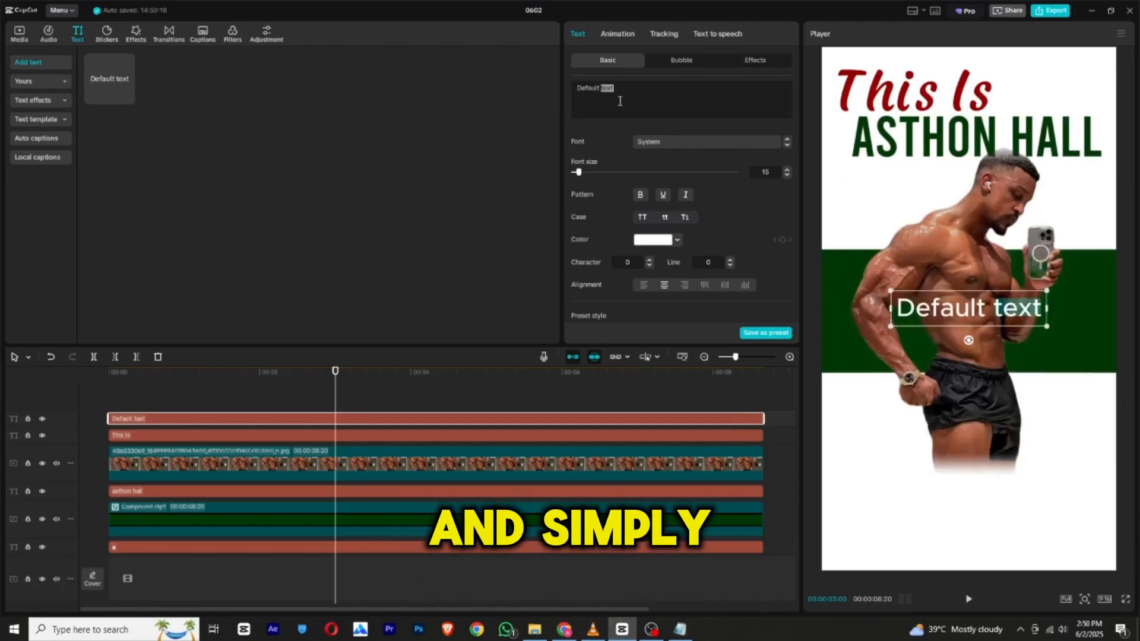
key(ctrl+a)
right_click(624, 100)
click(632, 161)
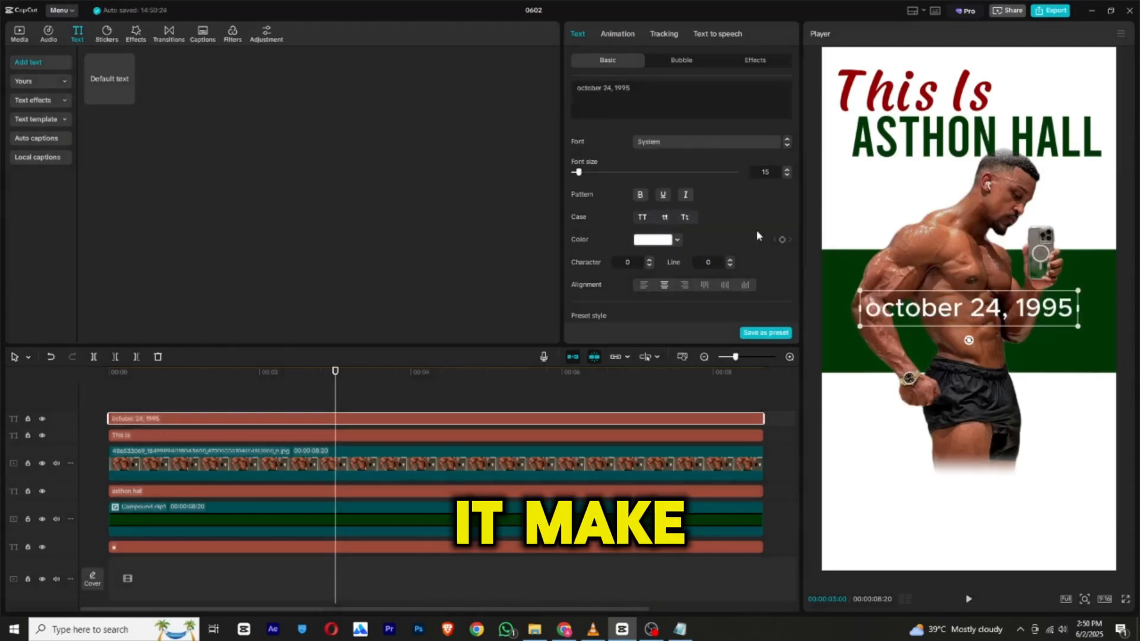
Shrink the birth date, place it under the name and color it with the deep red (930000) sampled from "This Is".
drag(1079, 290, 876, 189)
click(661, 239)
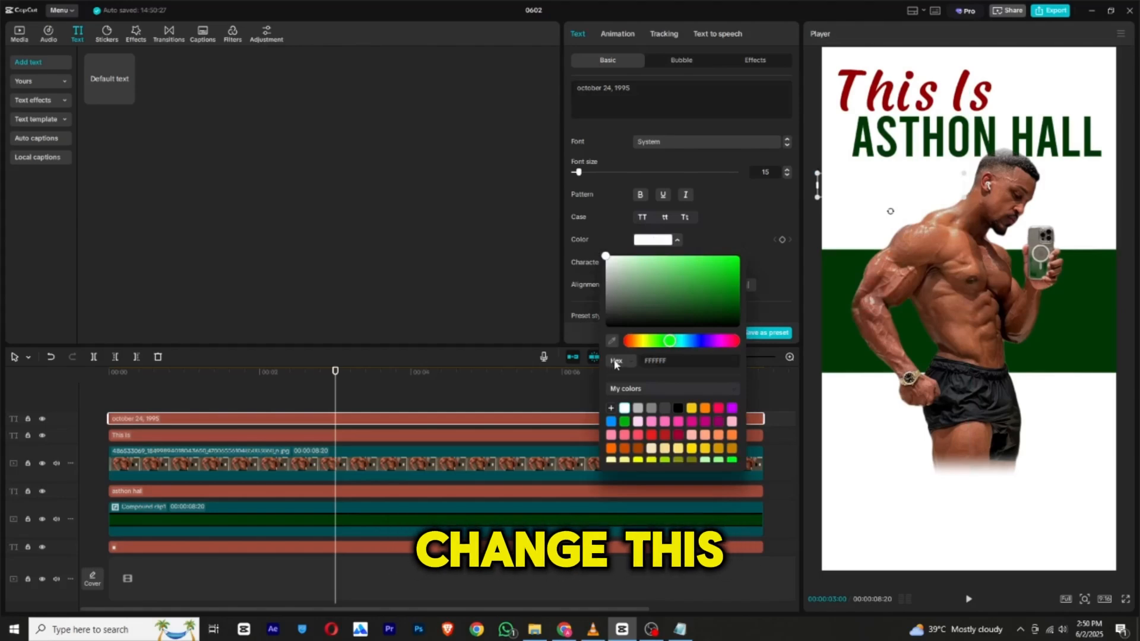
click(843, 95)
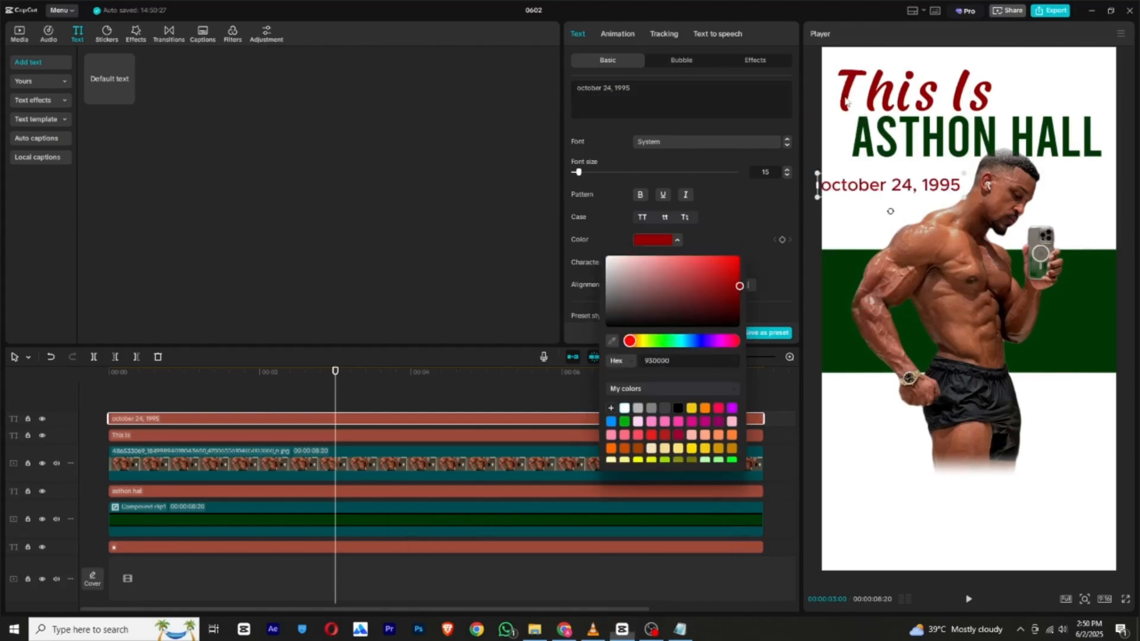
click(861, 193)
Set the birth date in Leluja Original-Regular with title case and nudge it into place below the name.
click(683, 142)
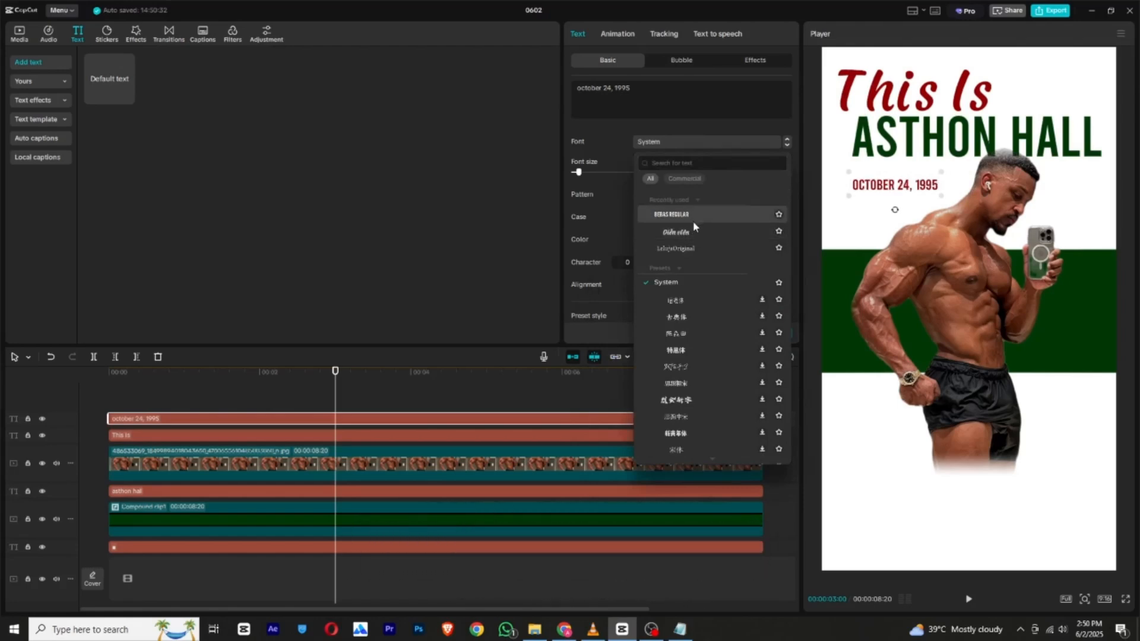
click(695, 249)
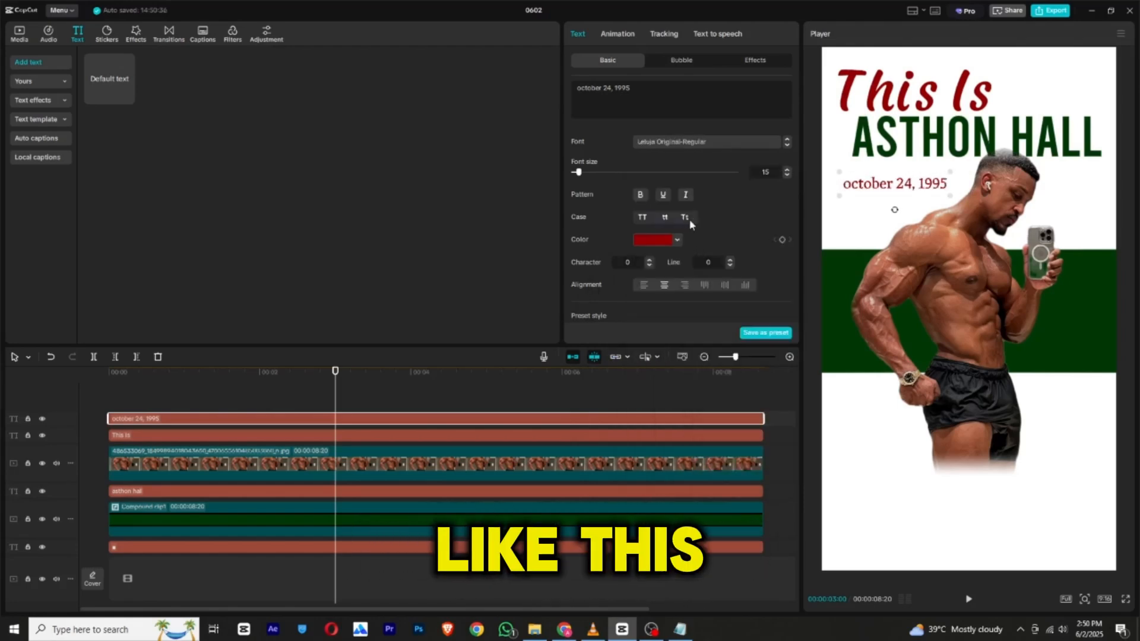
click(686, 218)
drag(902, 177, 903, 179)
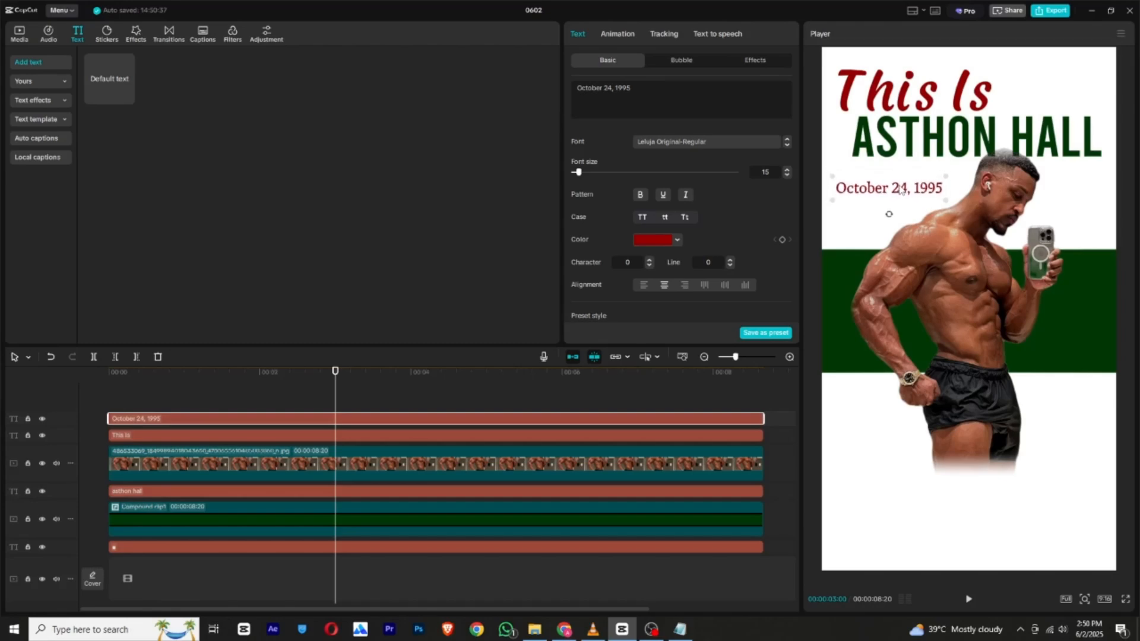
Adjust the layout by lowering the photo and name slightly, with "This Is" just above the name and the birth date just below it.
drag(893, 95, 888, 79)
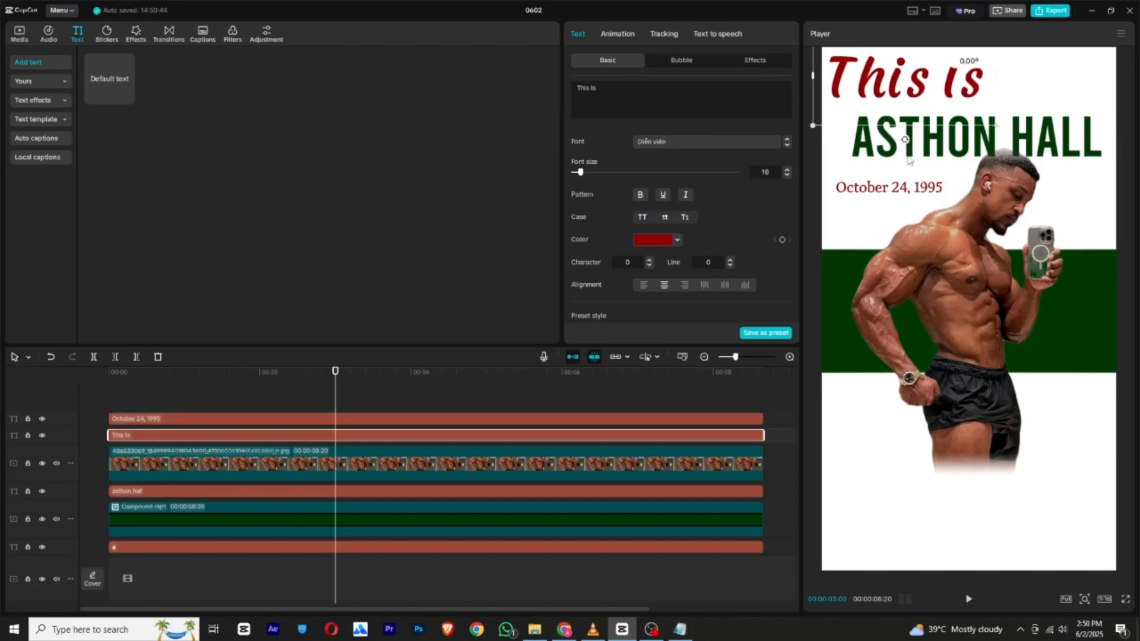
drag(905, 156, 927, 147)
click(919, 123)
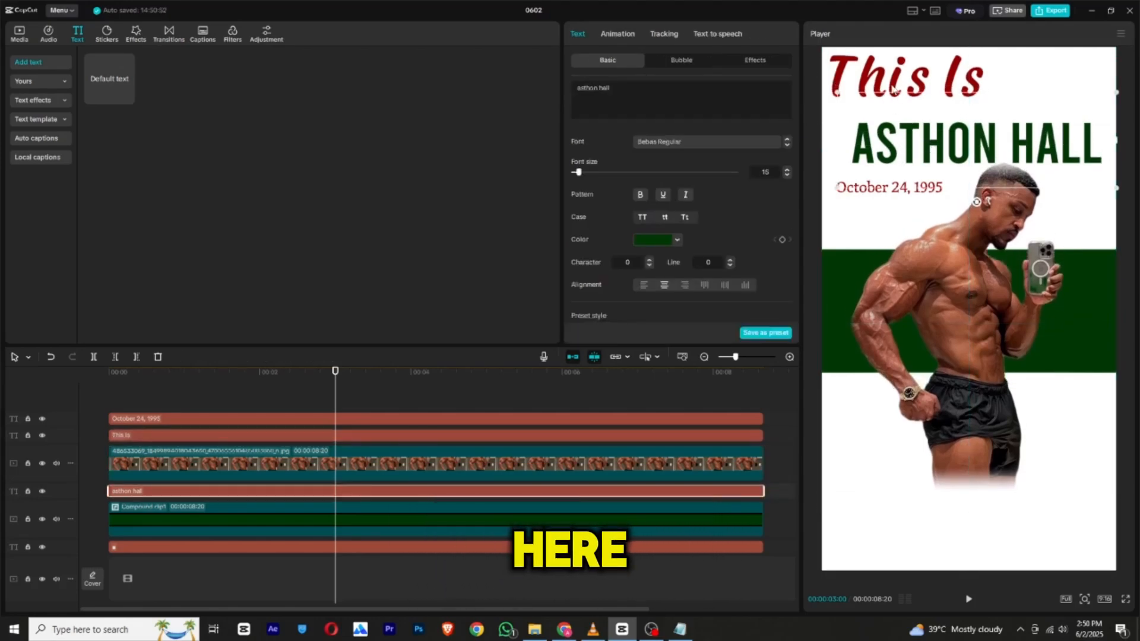
drag(904, 85, 905, 102)
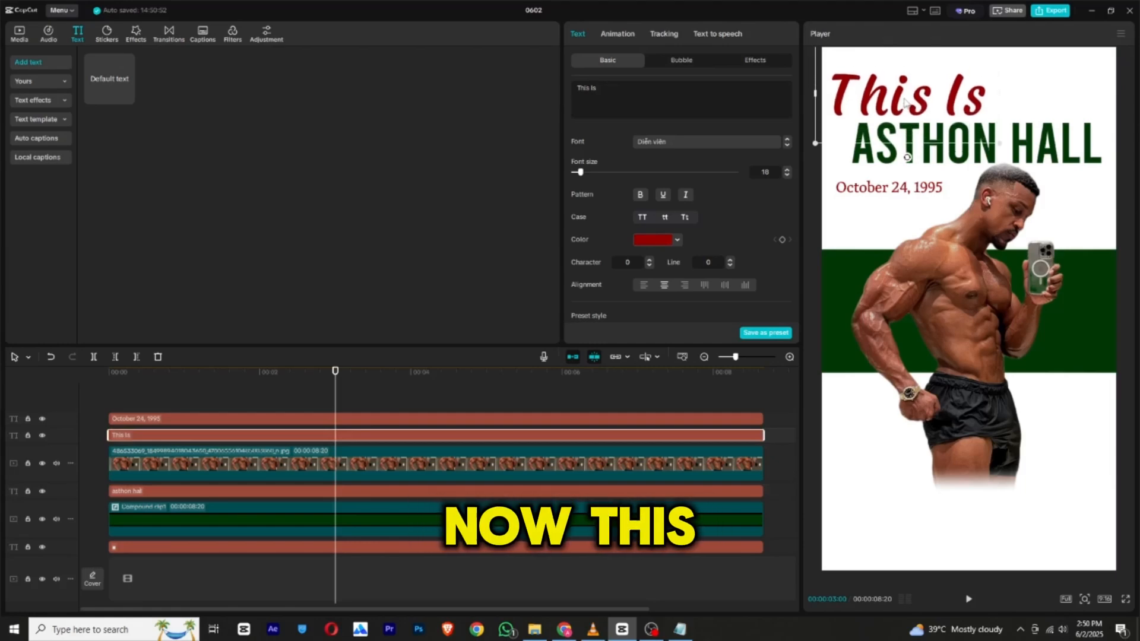
drag(877, 190, 880, 185)
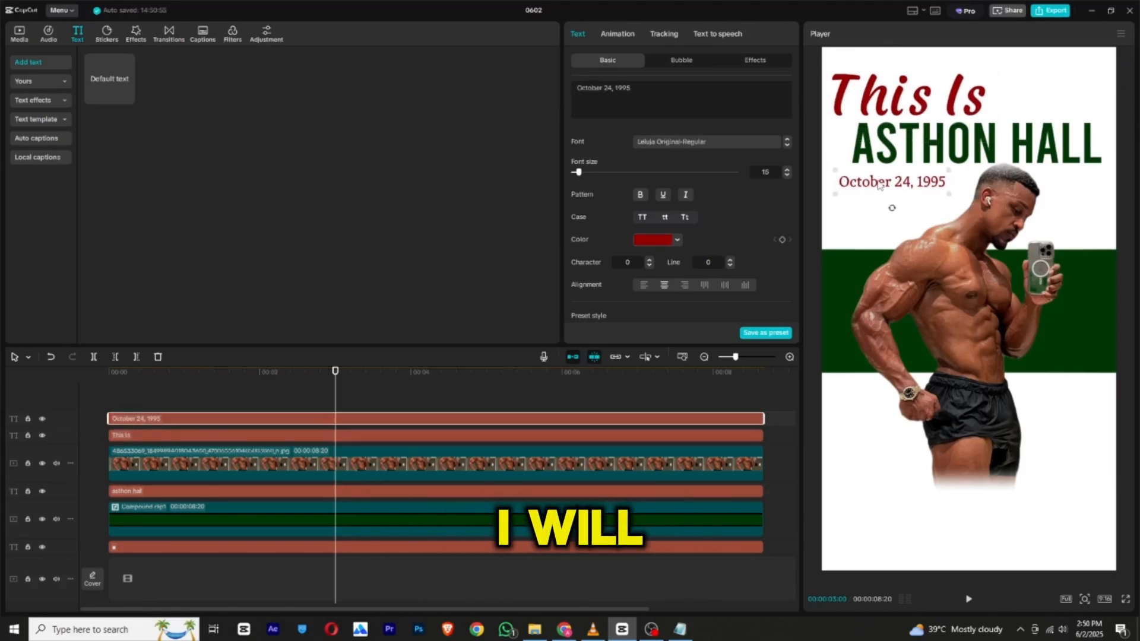
Add a full-length default text layer and replace its wording with the three-line fitness influencer description copied from Notepad.
drag(124, 95, 764, 418)
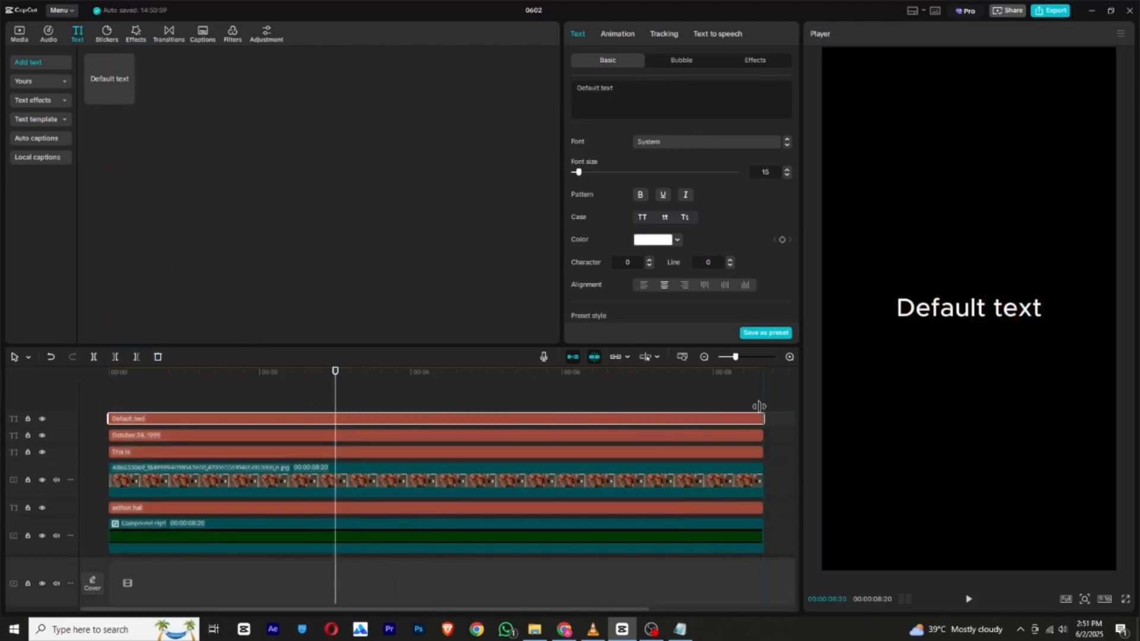
click(677, 632)
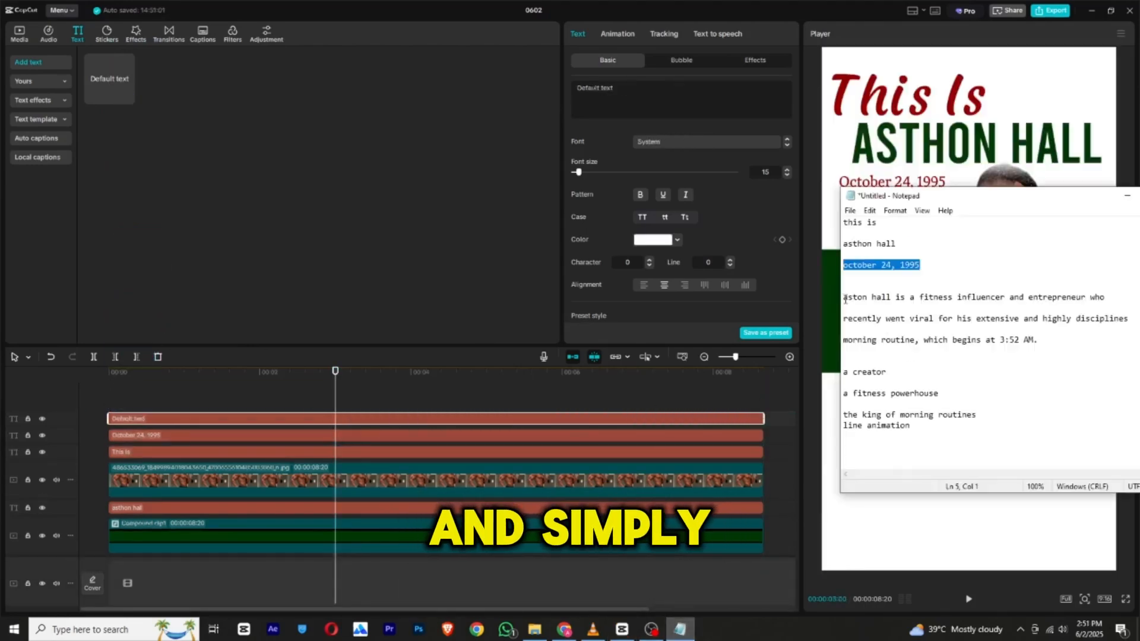
drag(844, 297, 1048, 344)
right_click(1003, 324)
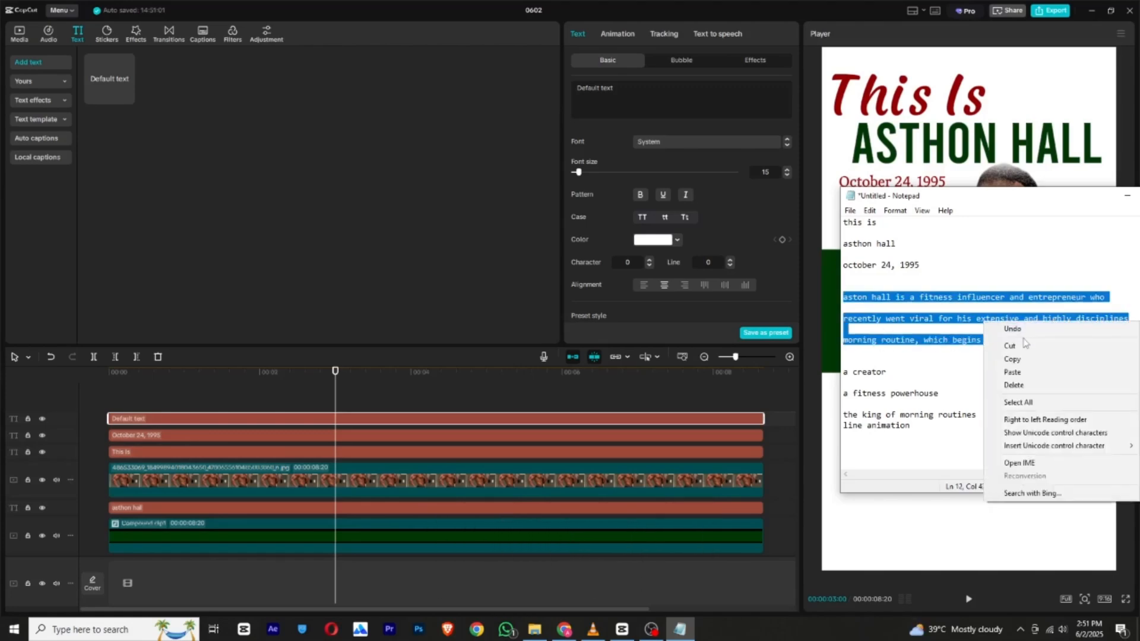
click(1008, 359)
click(635, 96)
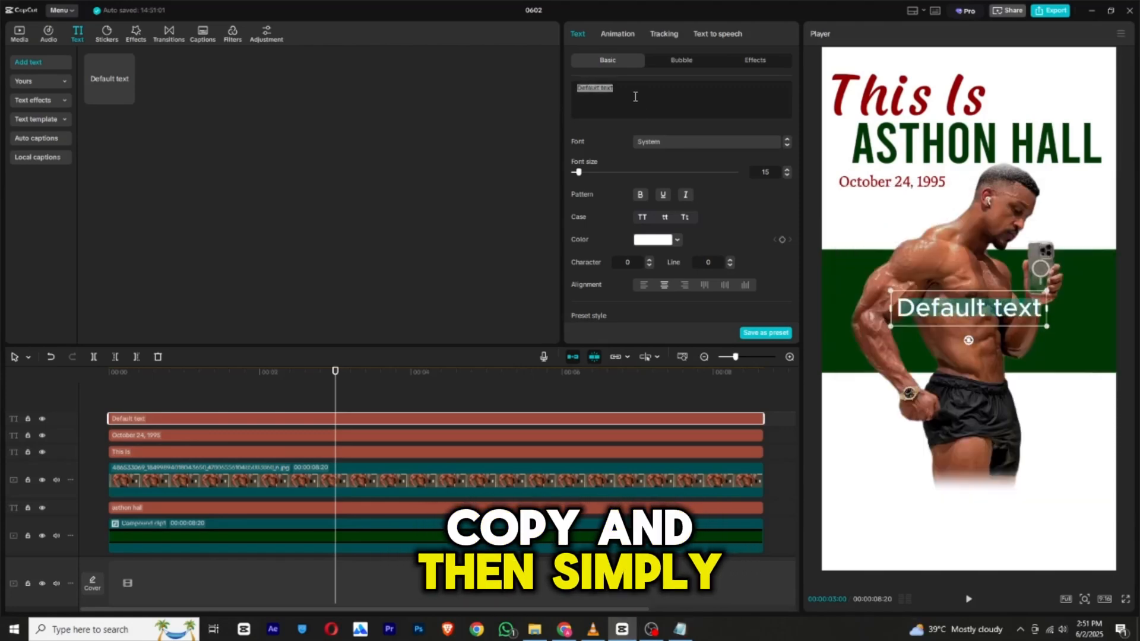
right_click(636, 98)
click(649, 160)
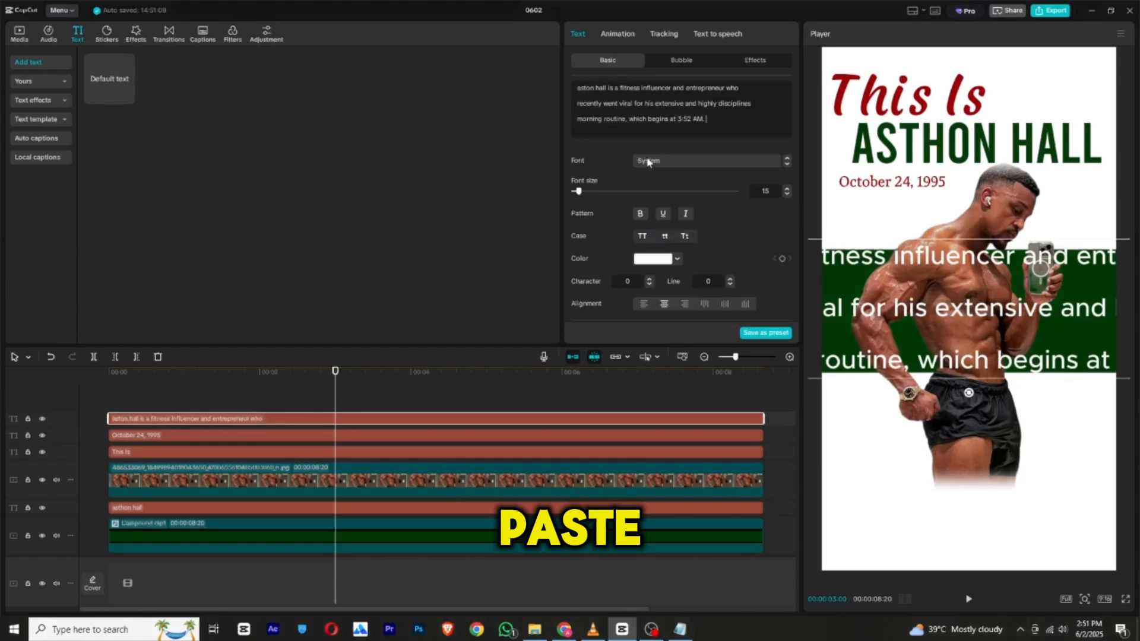
Remove the blank lines between the description's three lines and reduce its font size to 5.
click(576, 111)
key(BackSpace)
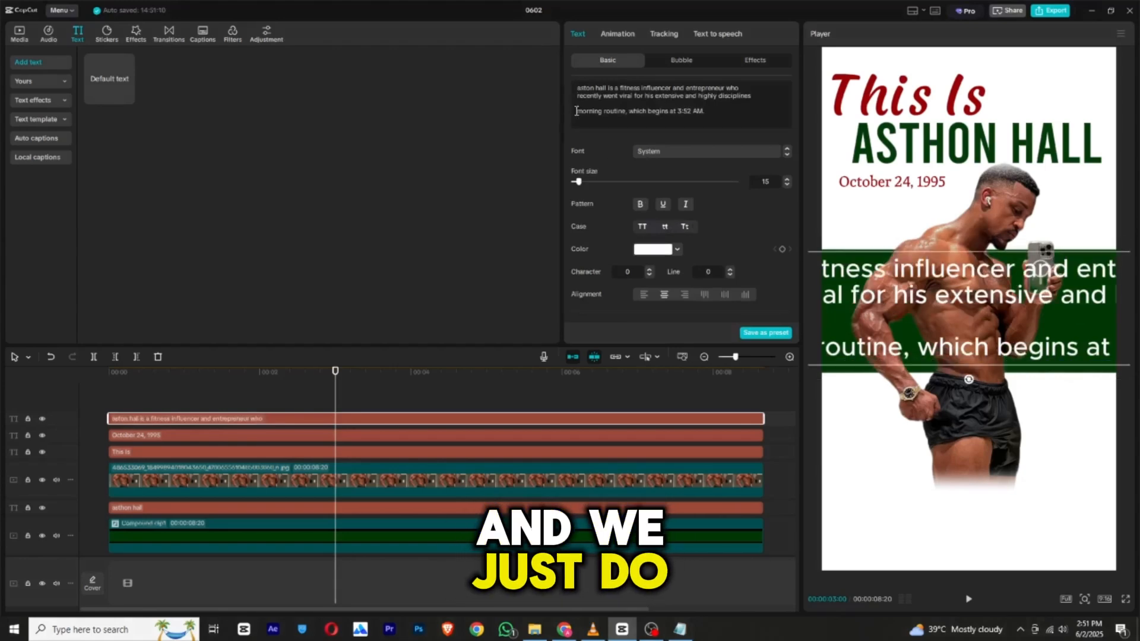
key(BackSpace)
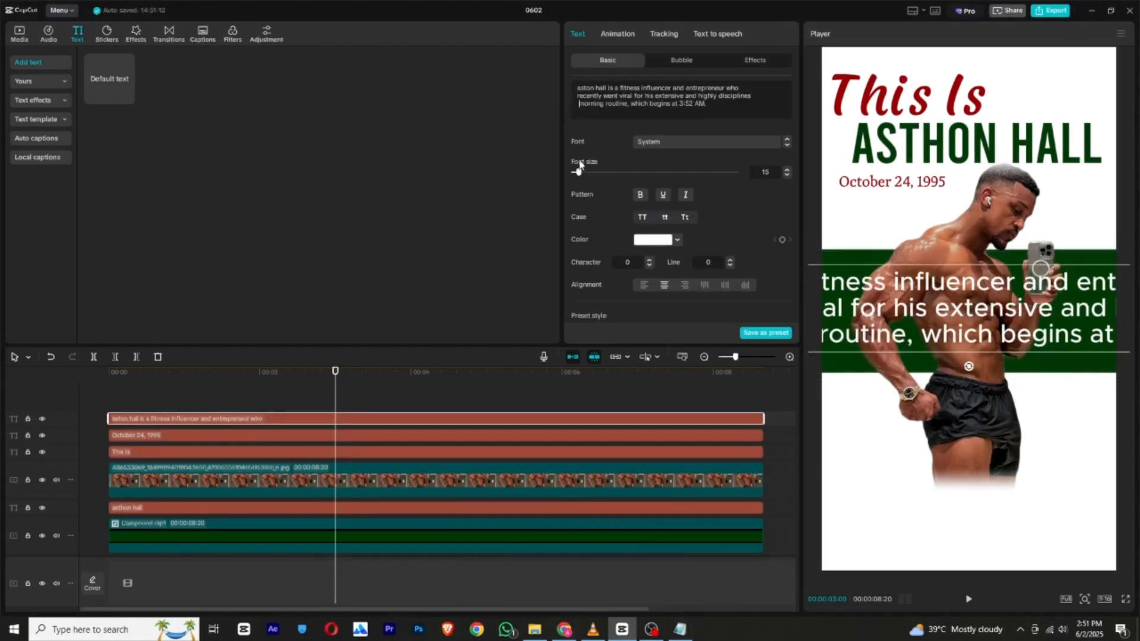
drag(579, 172, 575, 180)
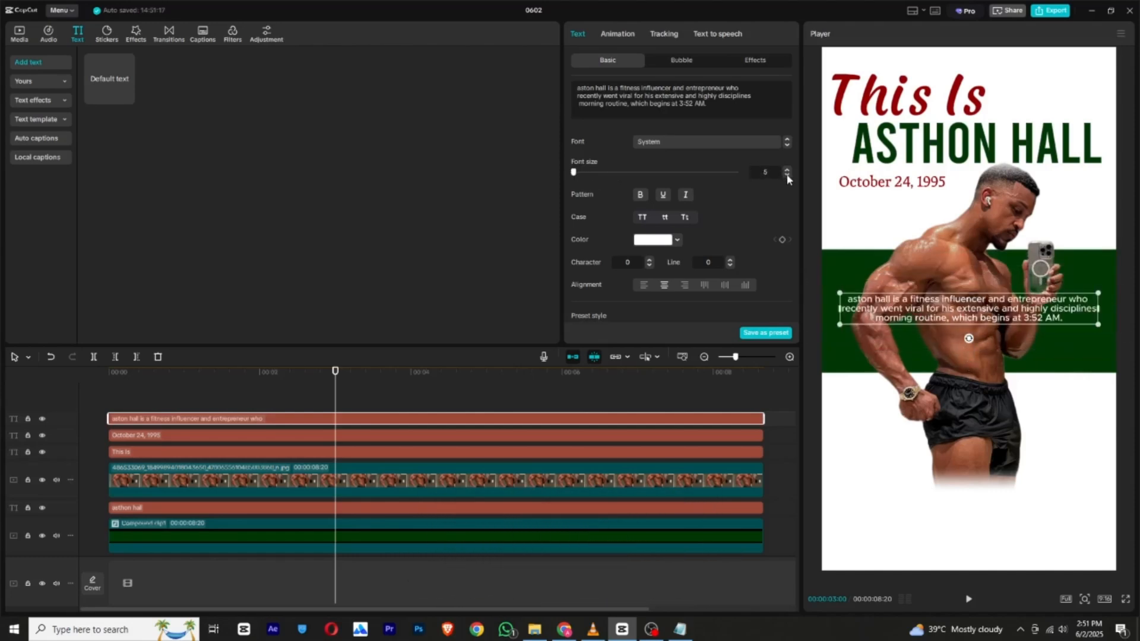
Set the description's font to Leluja Original-Regular with title case and move the text below the photo.
click(703, 144)
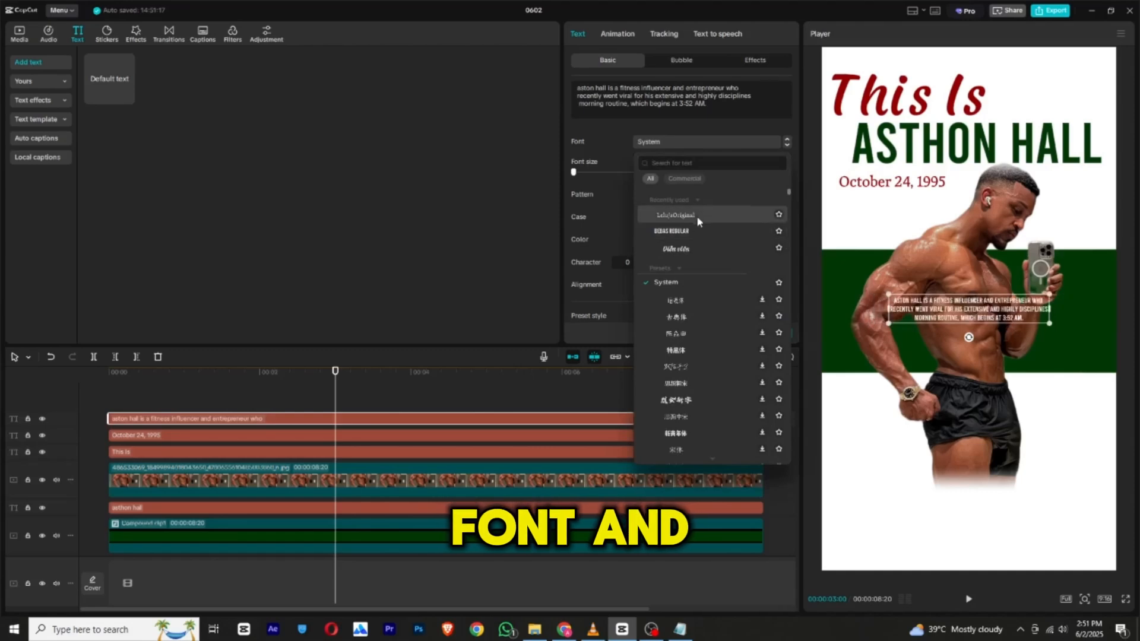
click(699, 217)
click(685, 216)
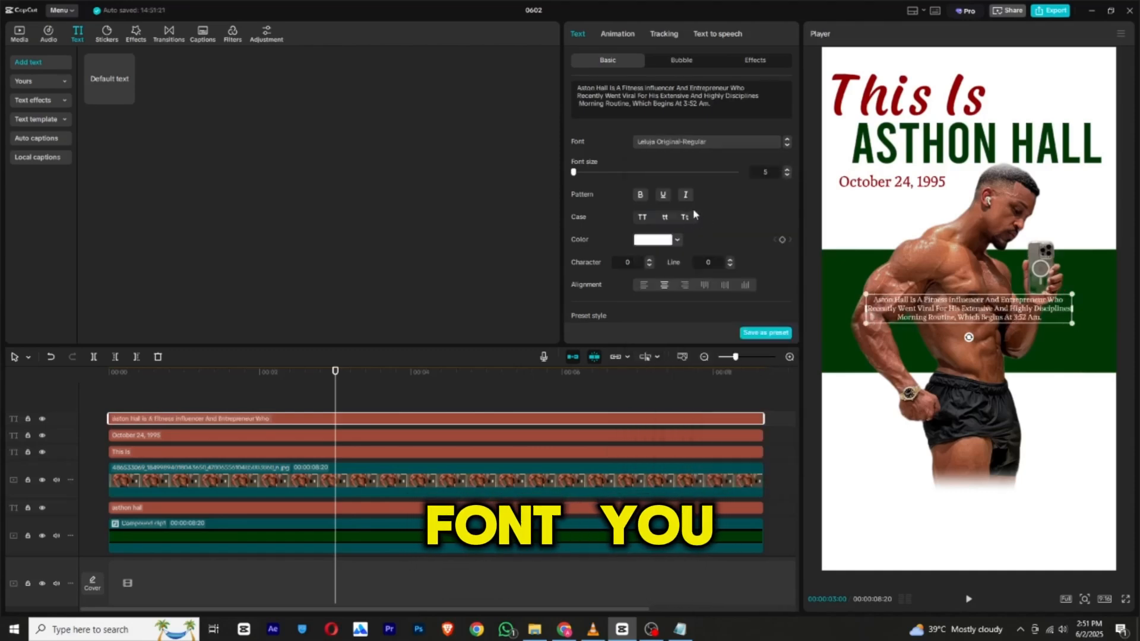
drag(955, 324, 945, 509)
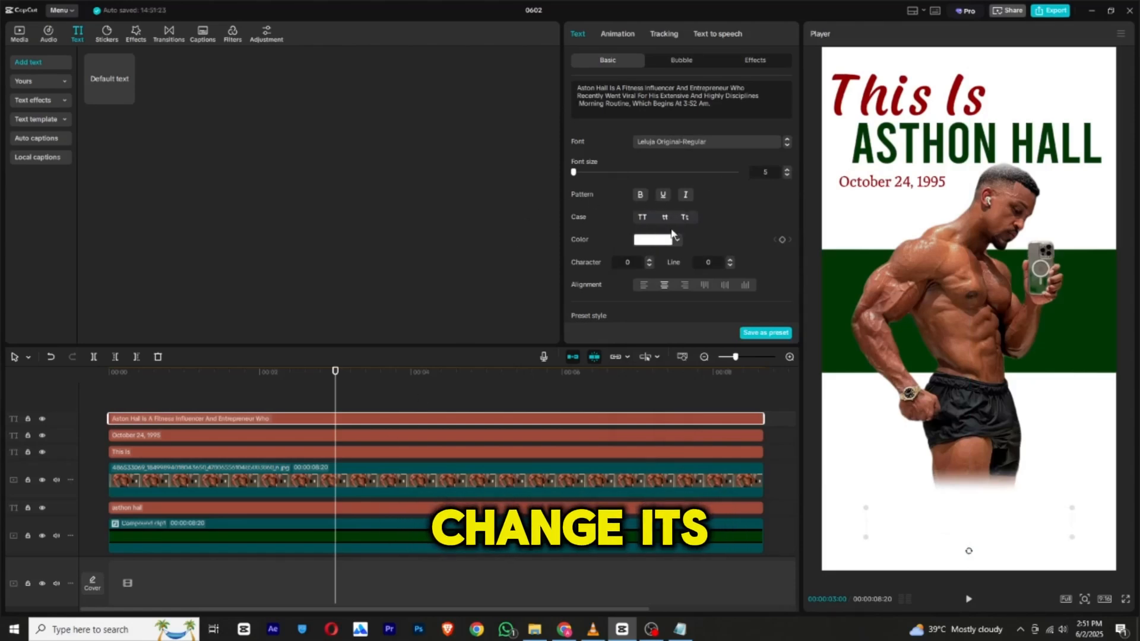
Color the description dark green 003703 sampled from the name text, enlarge it to nearly the frame's width and lower it slightly.
click(661, 244)
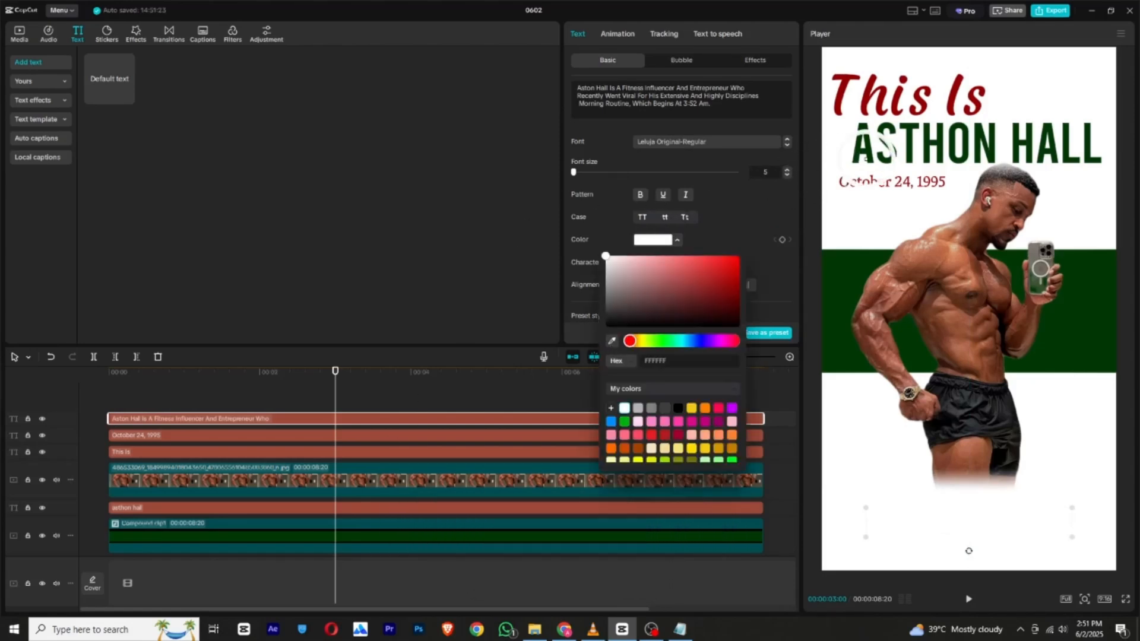
click(857, 157)
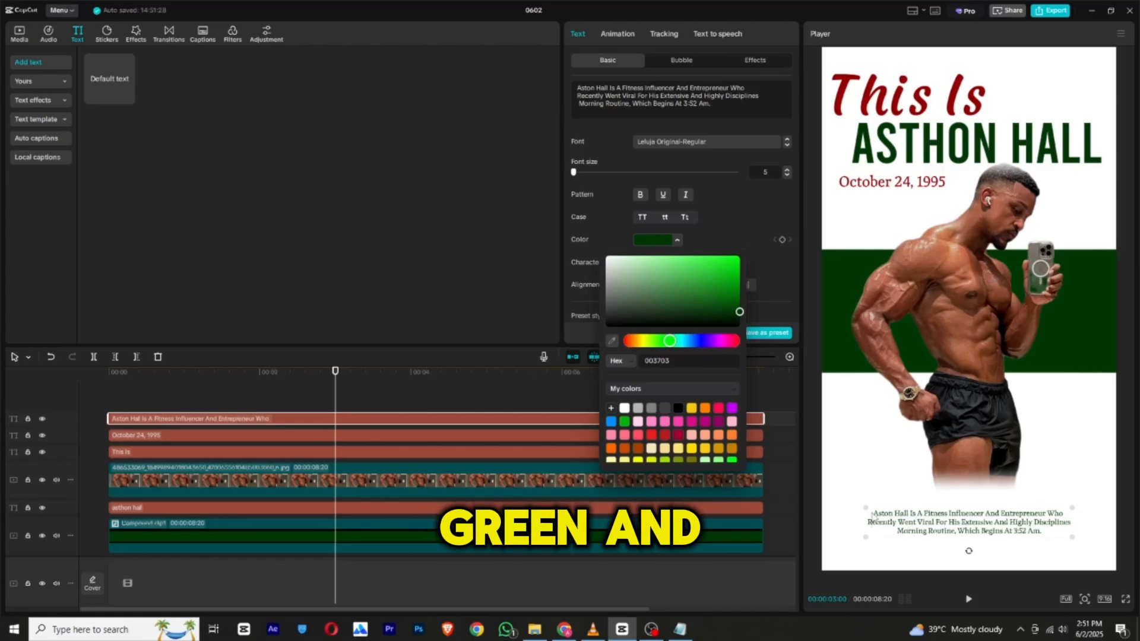
drag(872, 516, 813, 472)
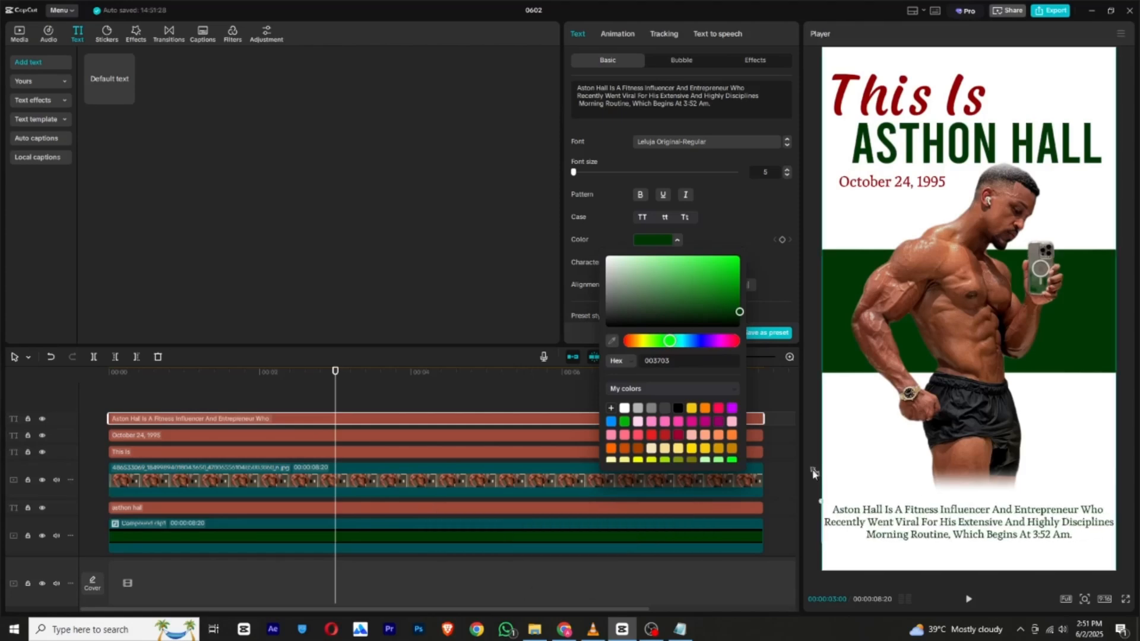
drag(1003, 525, 1003, 531)
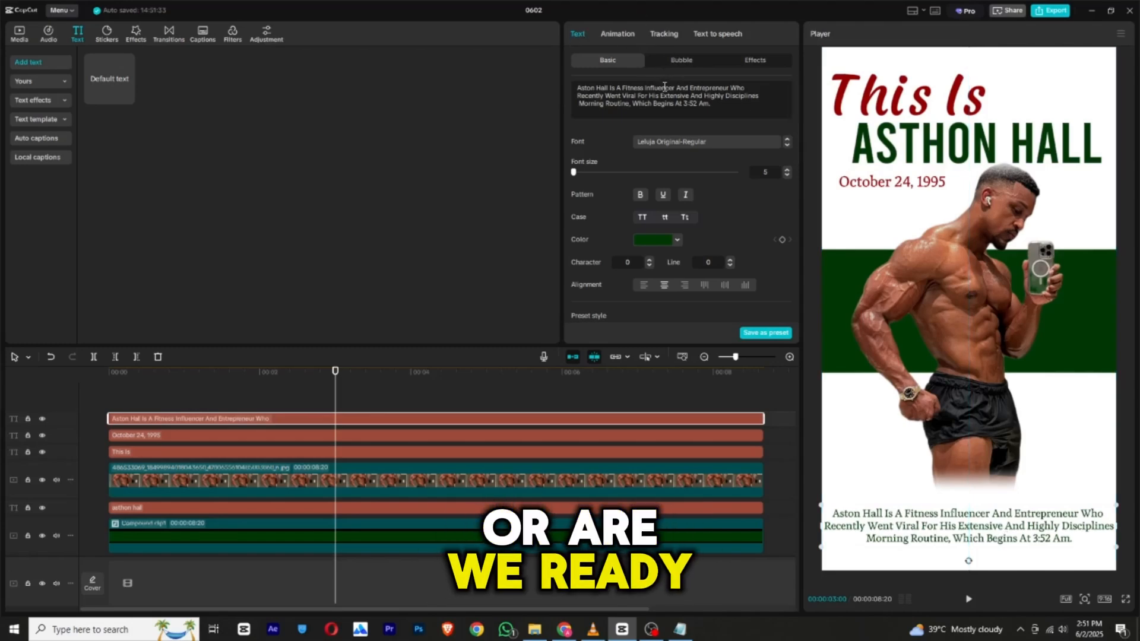
Apply the favorite Grow entrance animation to the description with a duration of 3.2 s.
click(611, 36)
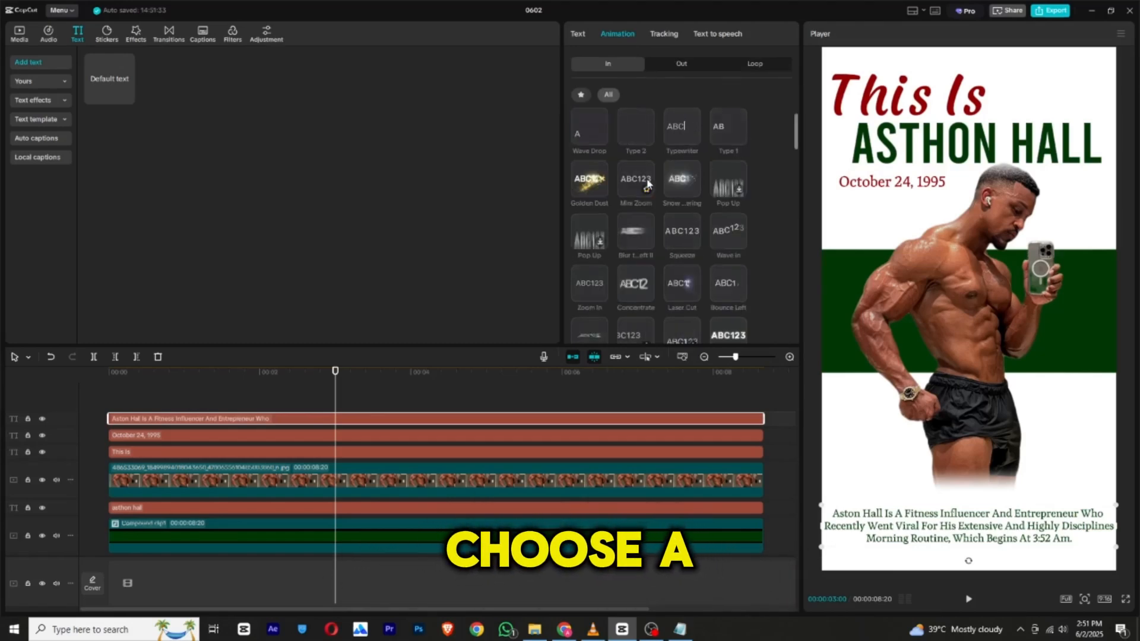
click(581, 93)
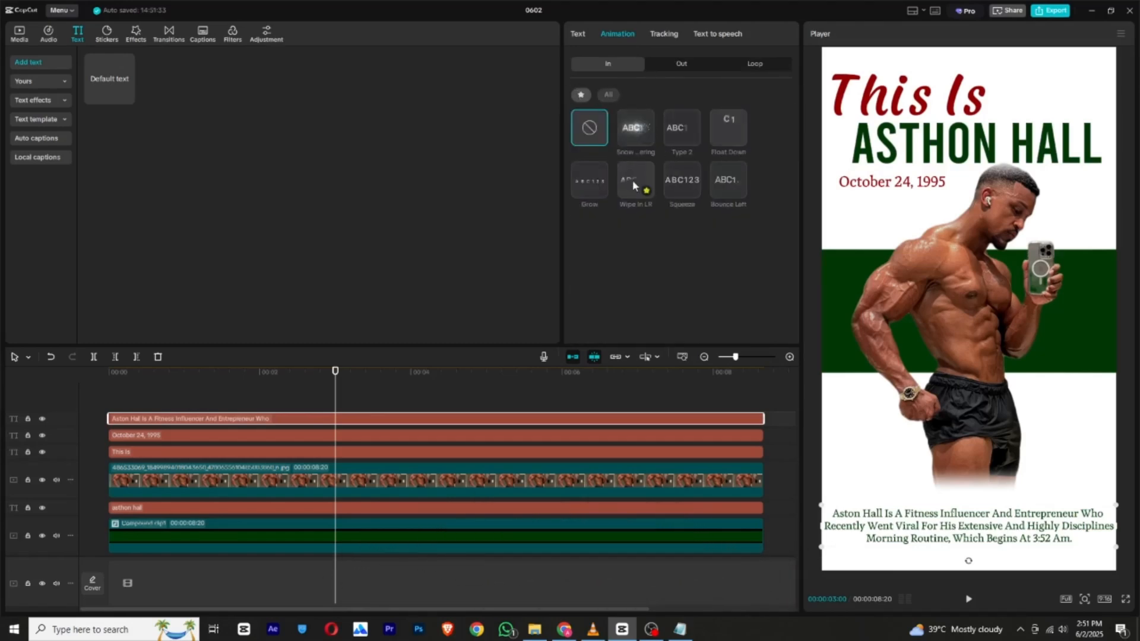
click(590, 178)
drag(663, 330, 708, 332)
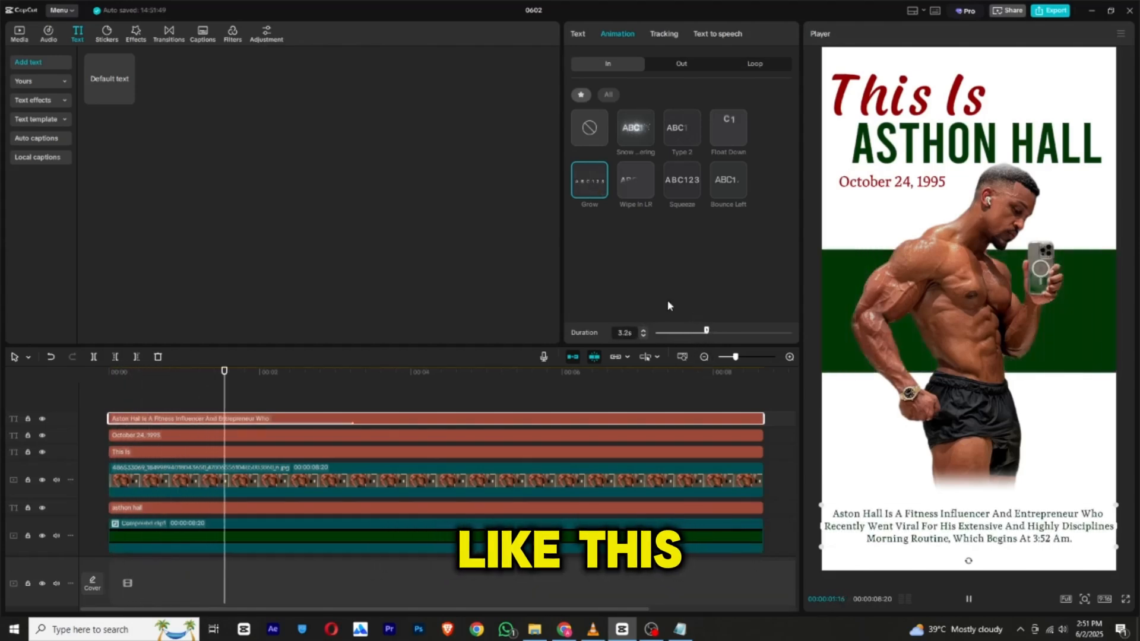
drag(819, 504, 823, 504)
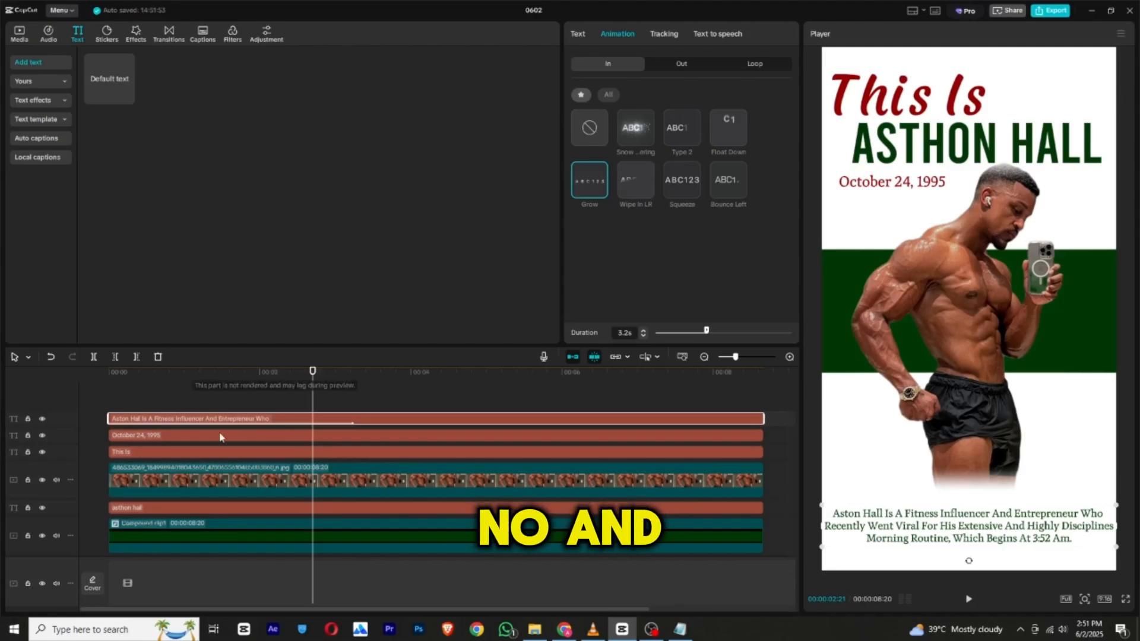
Apply the Grow entrance animation to the birth date text with a duration of 2.9 s.
click(176, 437)
click(618, 33)
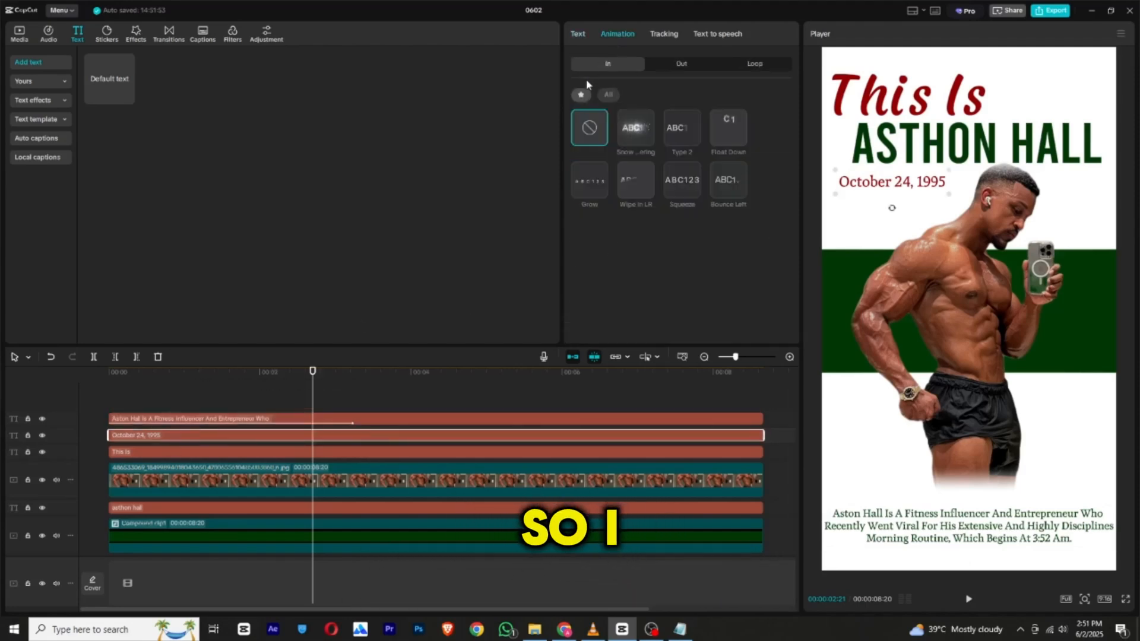
click(590, 180)
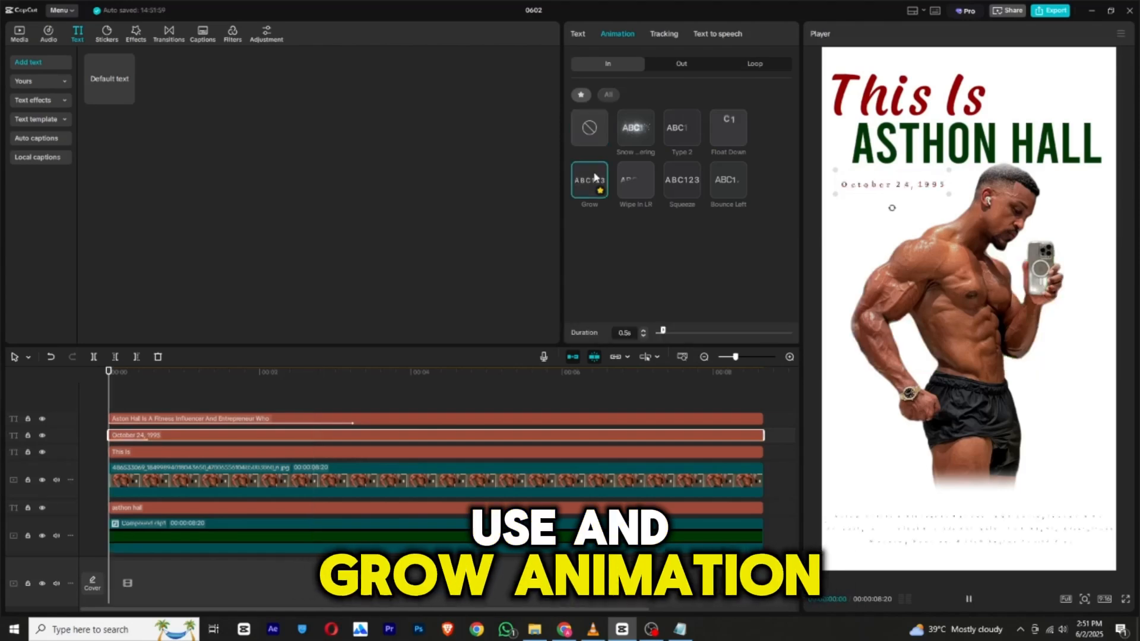
drag(692, 337, 697, 325)
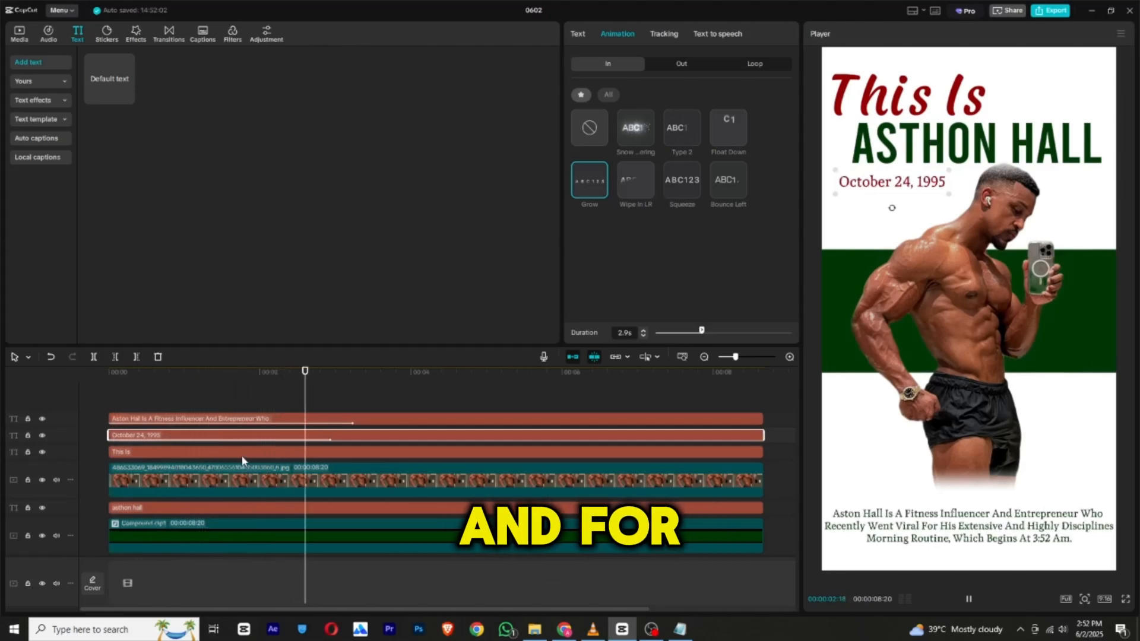
Apply the Squeeze entrance animation to the "This Is" text with a duration of 1.7 s.
click(224, 458)
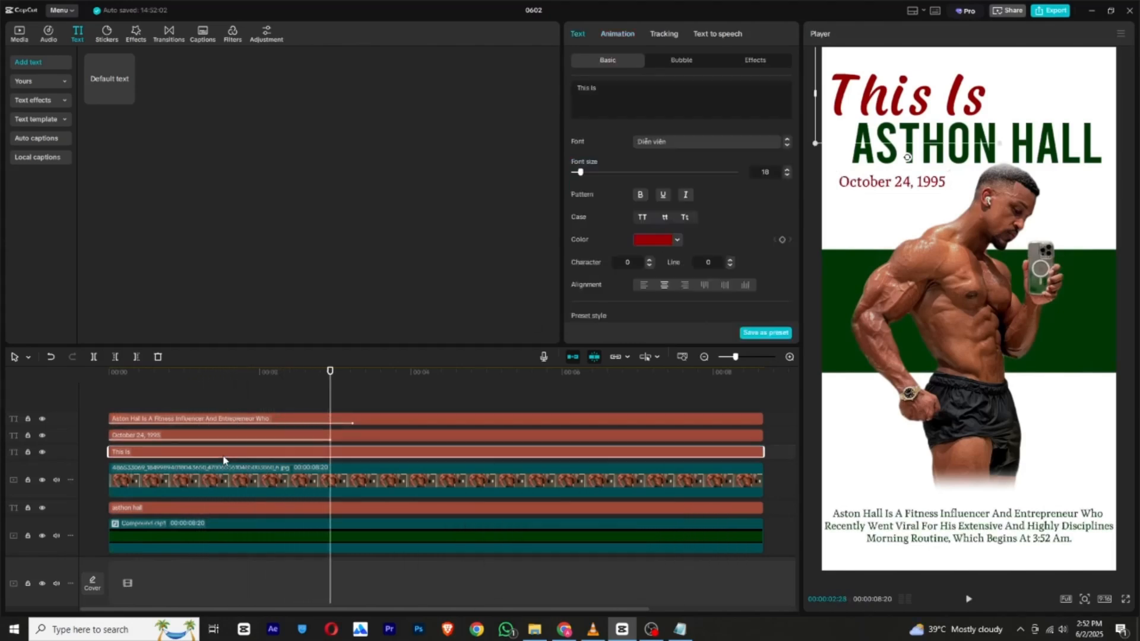
click(618, 34)
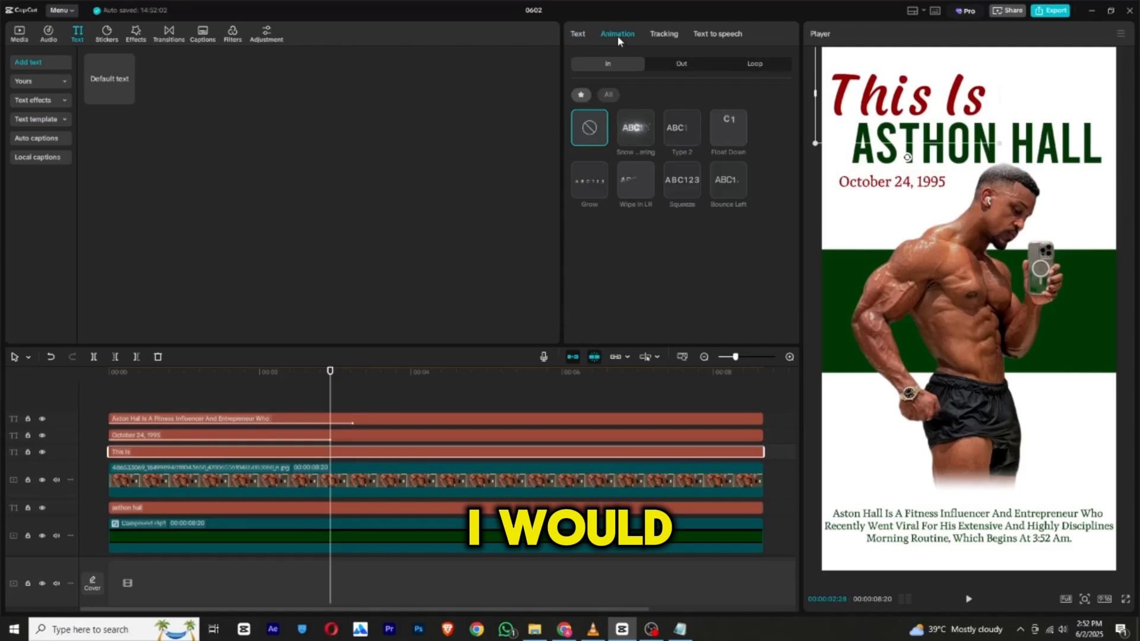
click(683, 179)
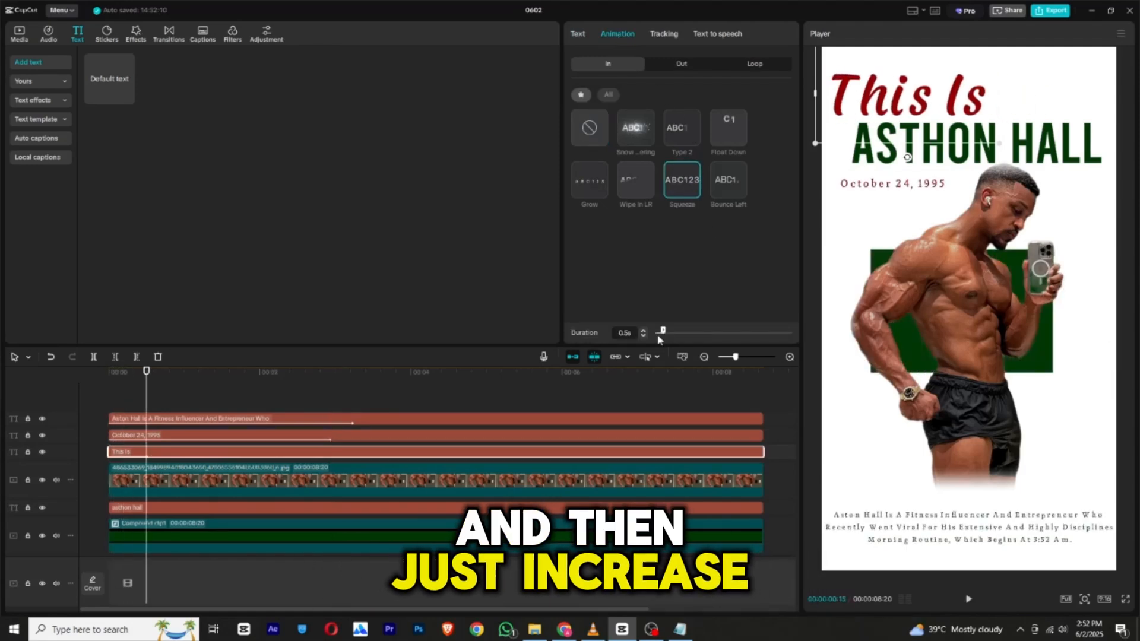
drag(680, 338, 692, 338)
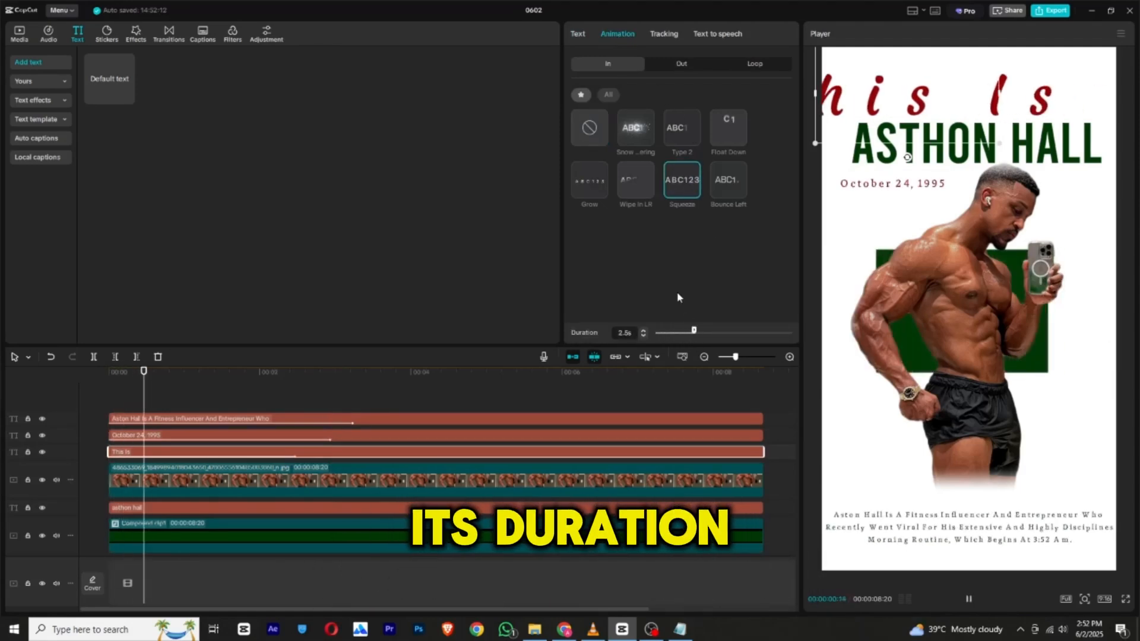
click(692, 333)
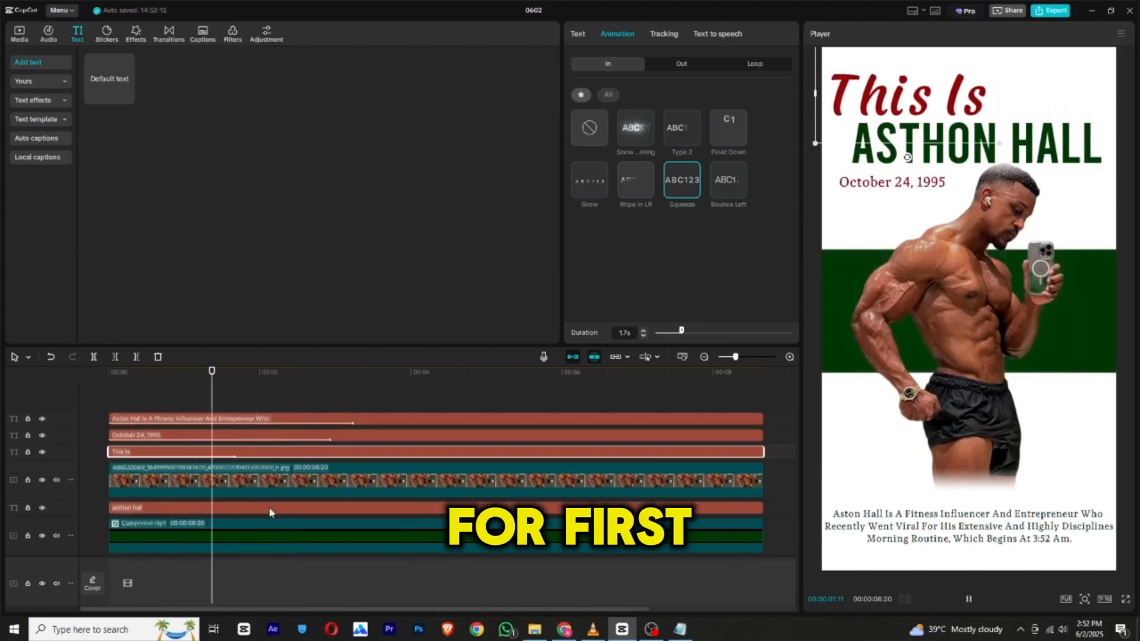
Apply the Wipe In LR entrance animation to the name text with a duration of 4.0 s.
click(244, 508)
click(634, 36)
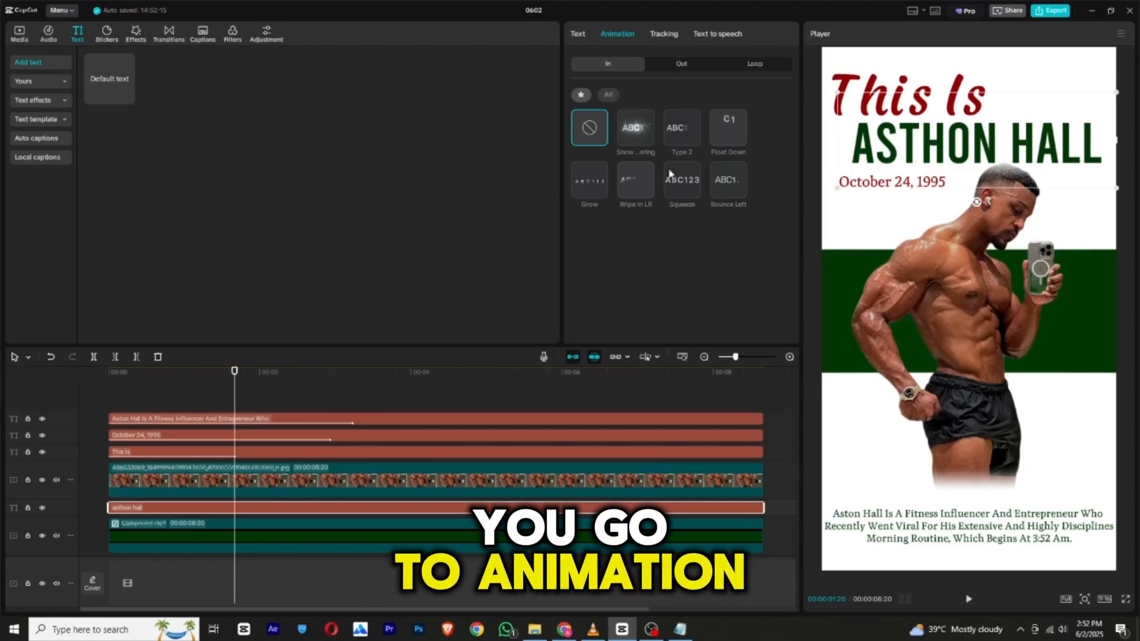
click(624, 180)
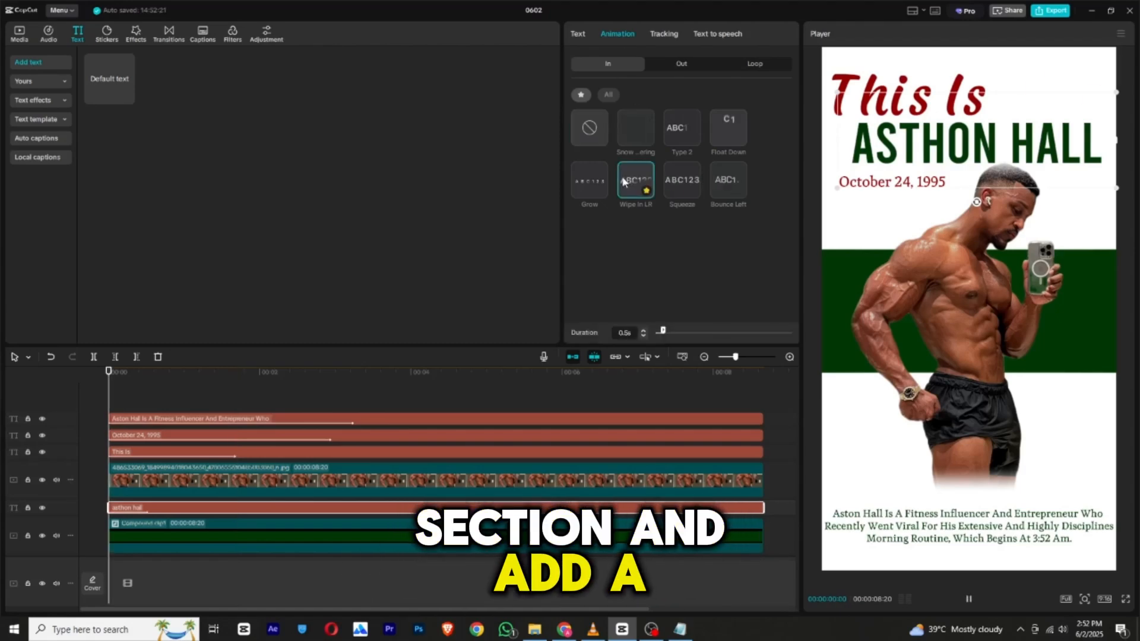
click(707, 332)
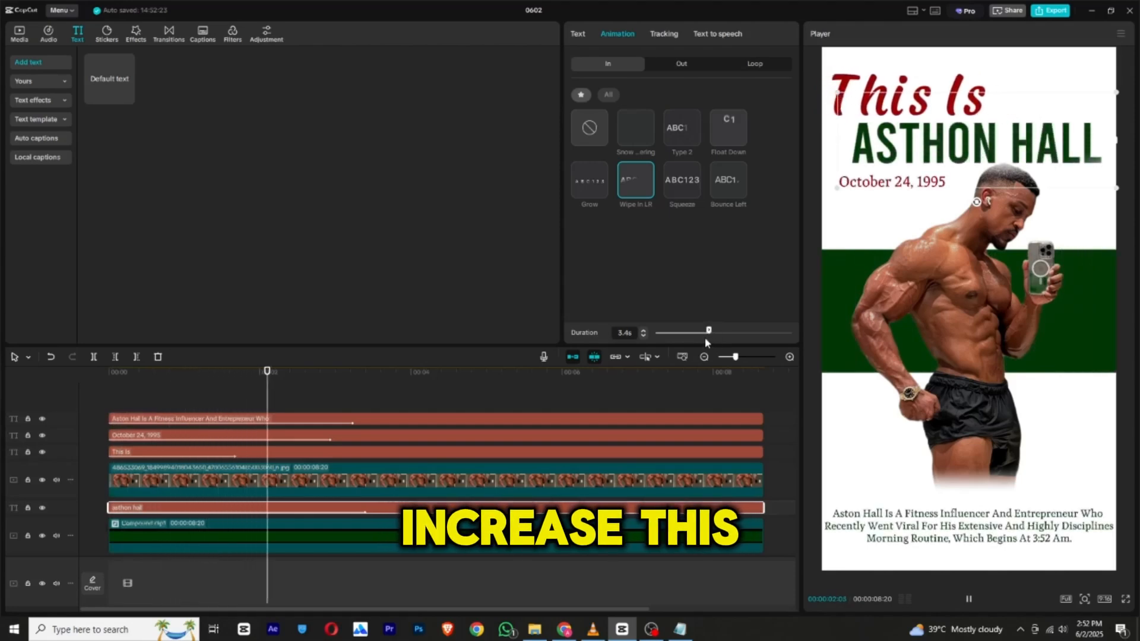
drag(719, 334, 720, 333)
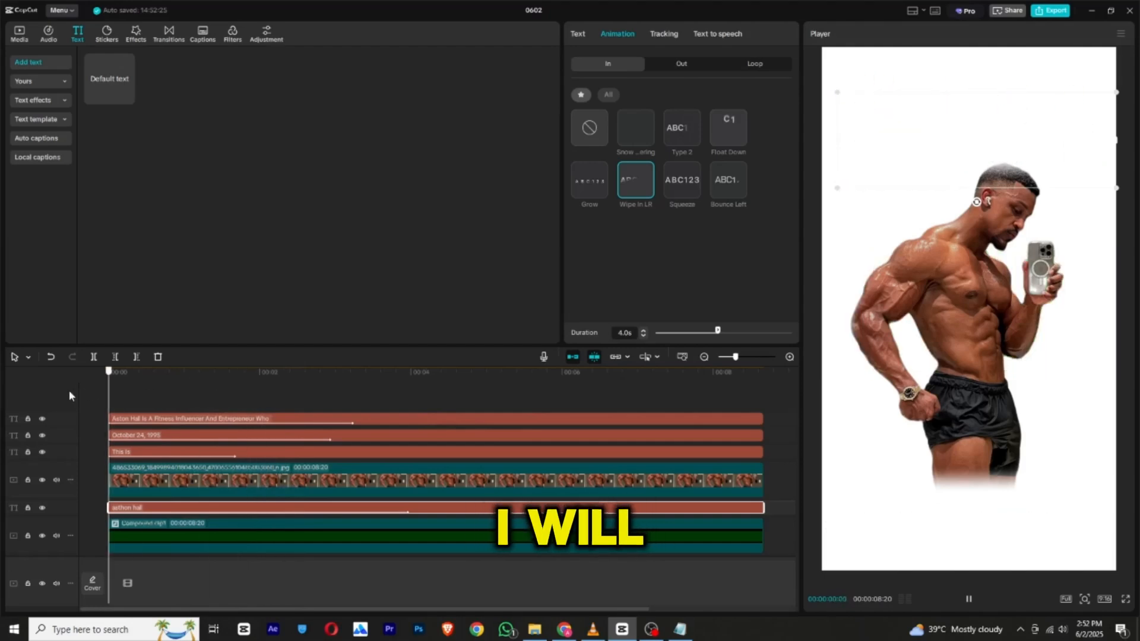
Shift the photo clip's transform keyframe earlier, to roughly one and a half seconds into the timeline.
click(118, 484)
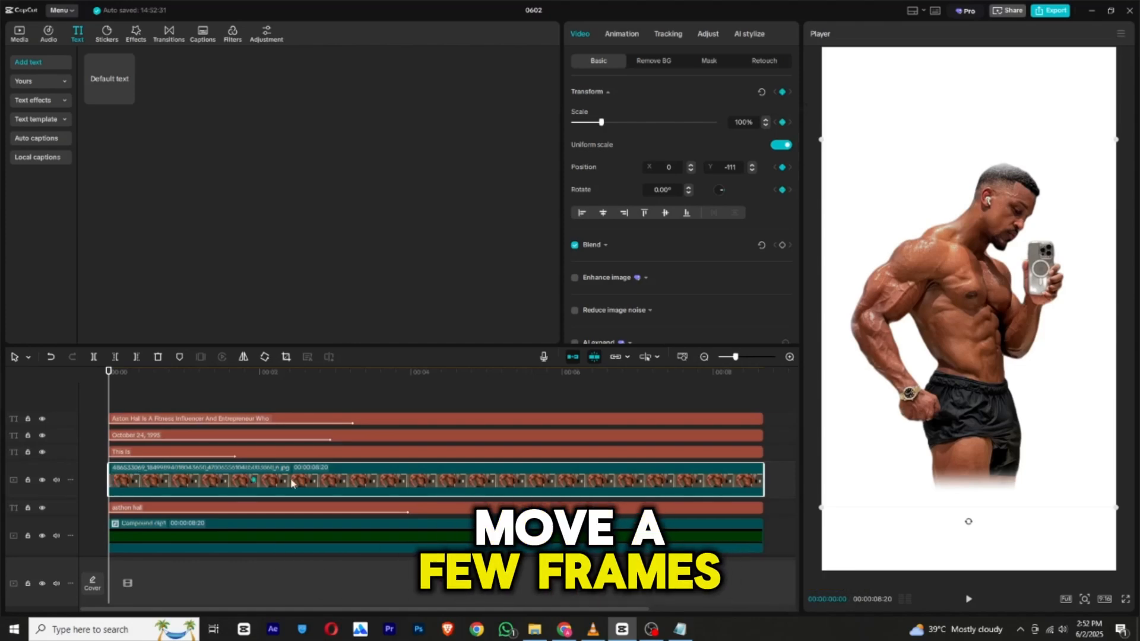
drag(308, 383, 178, 386)
drag(317, 481, 218, 481)
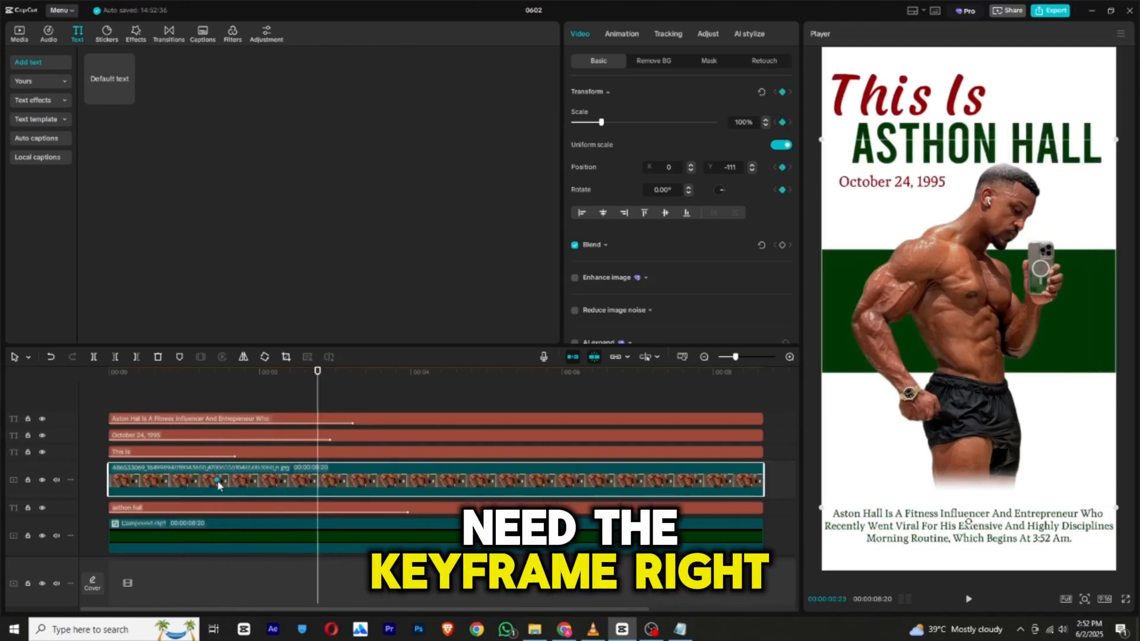
At the photo clip's first frame, scale it up to 230% and add an opacity keyframe of 0%.
drag(139, 385, 72, 384)
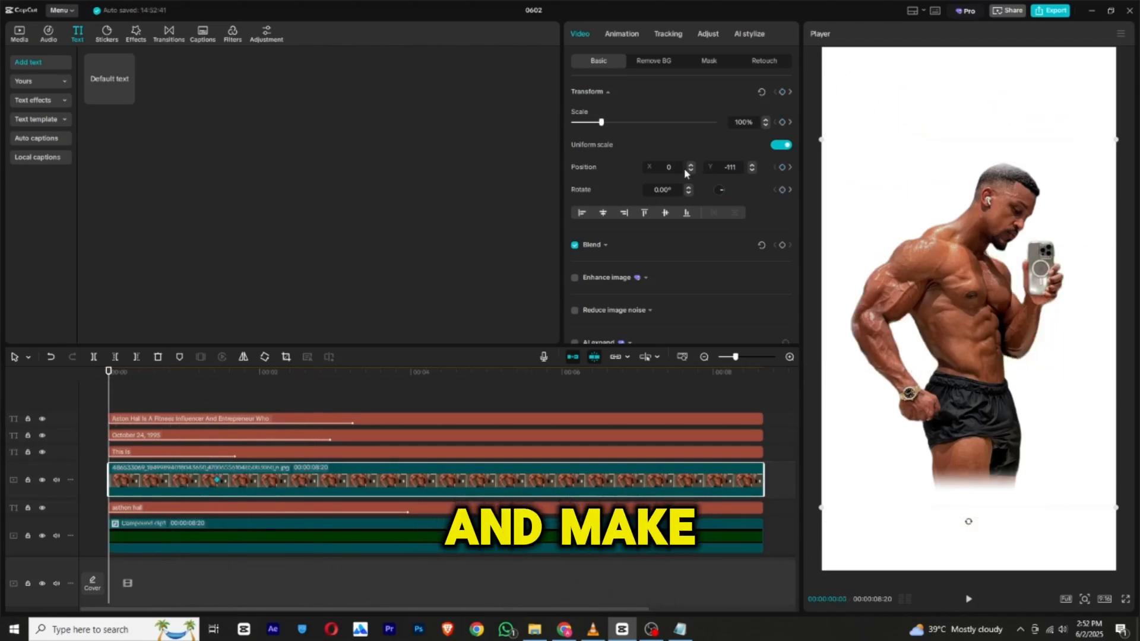
drag(607, 124, 642, 127)
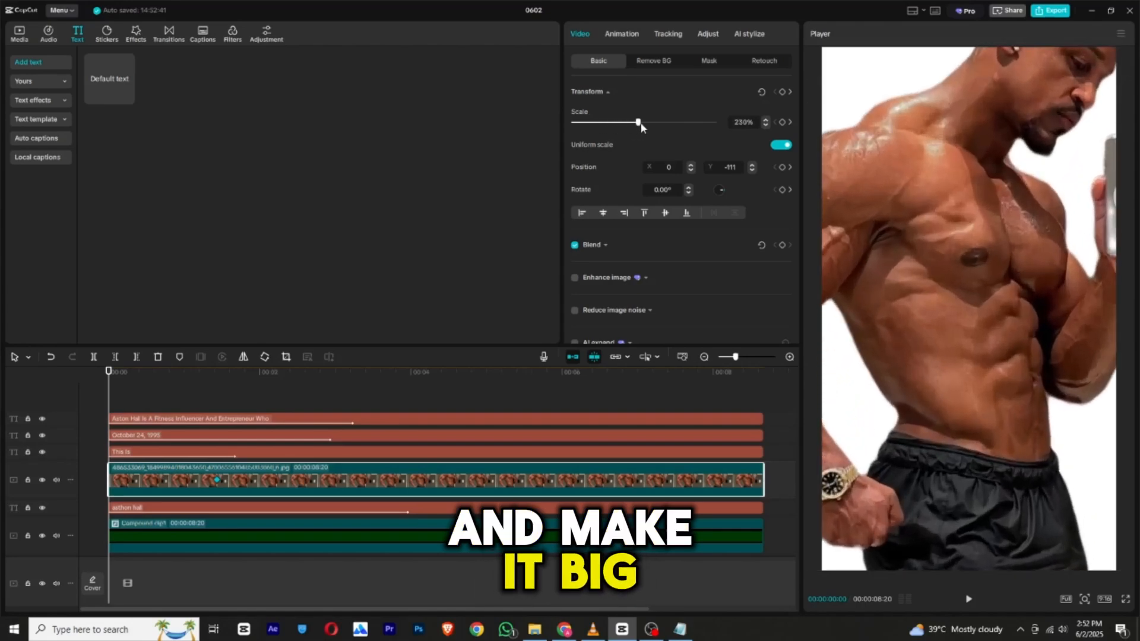
click(783, 245)
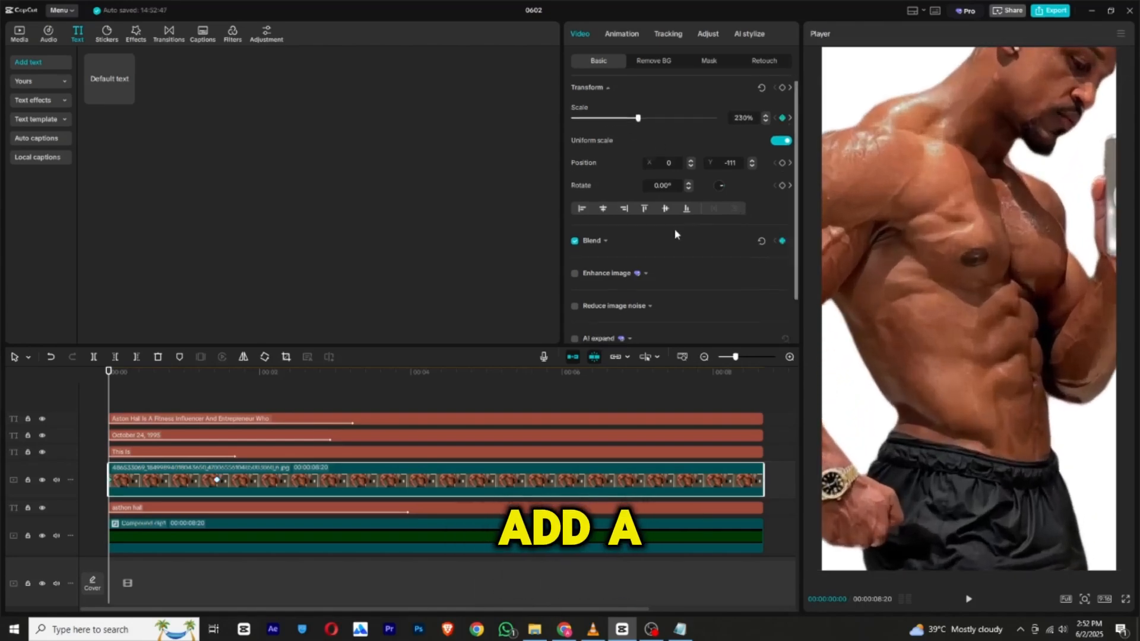
scroll(654, 208, down, 1)
click(605, 188)
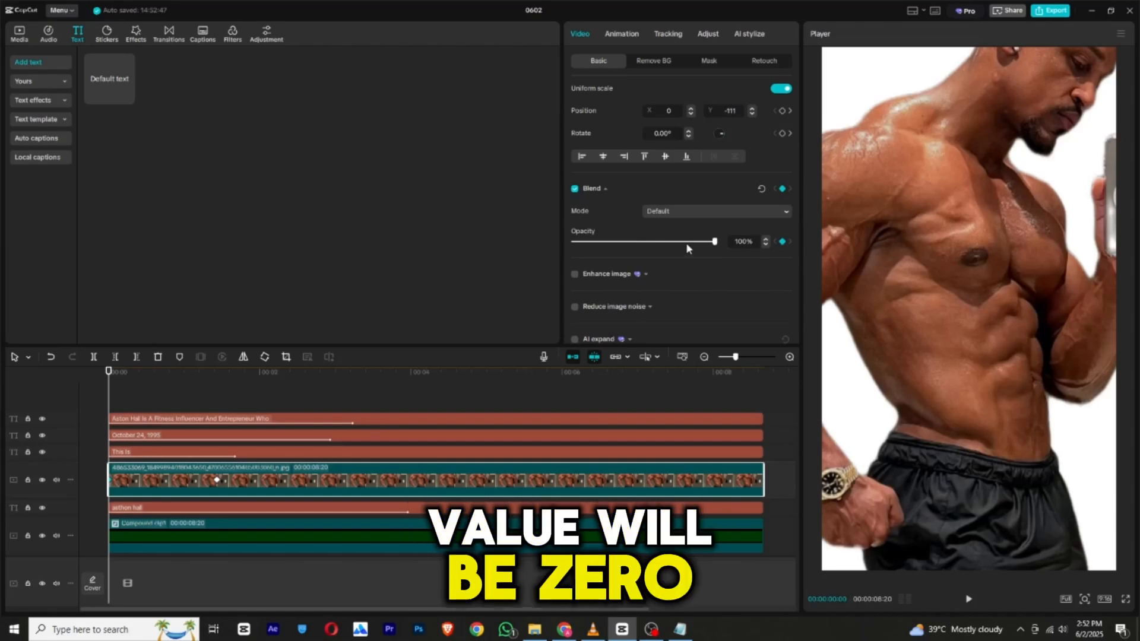
drag(686, 243, 572, 244)
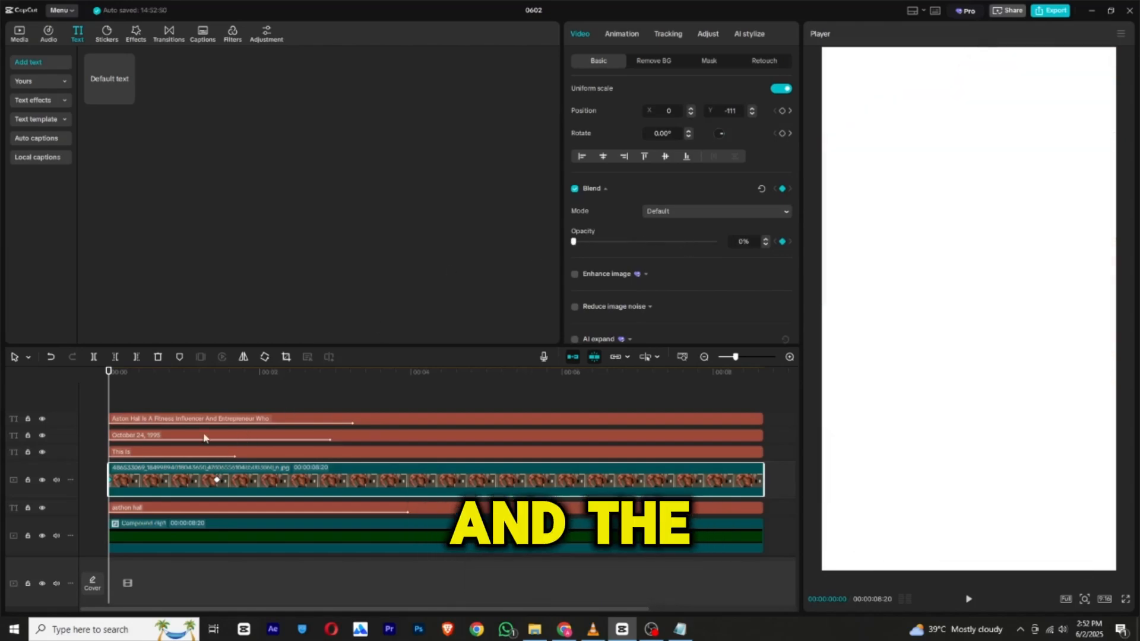
Set the photo's opacity to 100% near its transform keyframe, and play the opening to check the fade and zoom.
click(222, 383)
drag(688, 243, 714, 241)
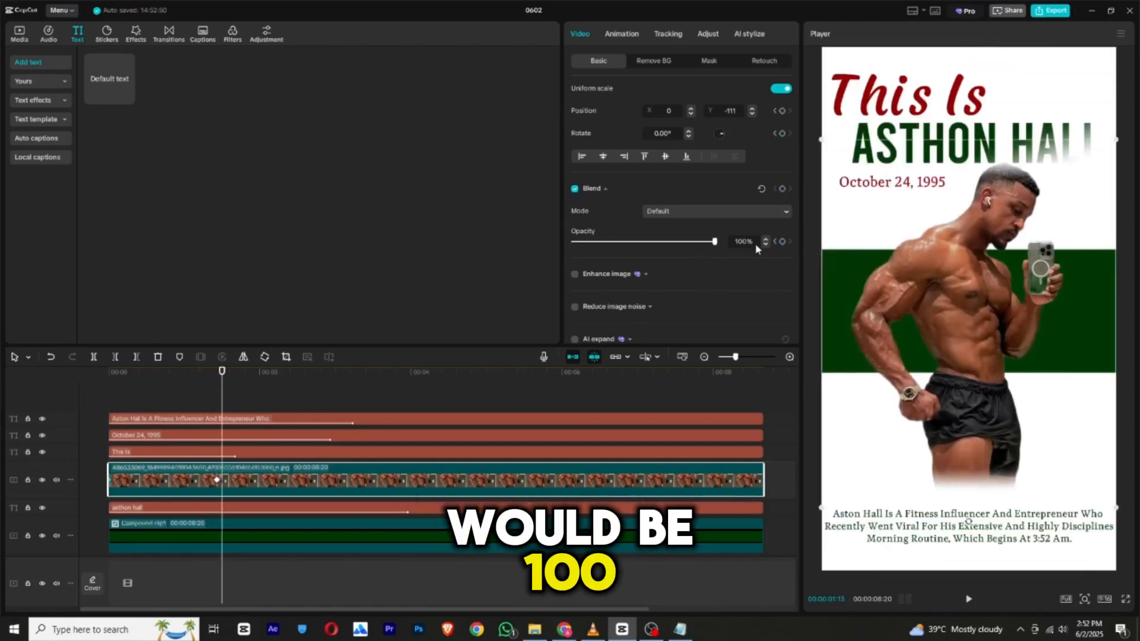
click(159, 392)
click(107, 392)
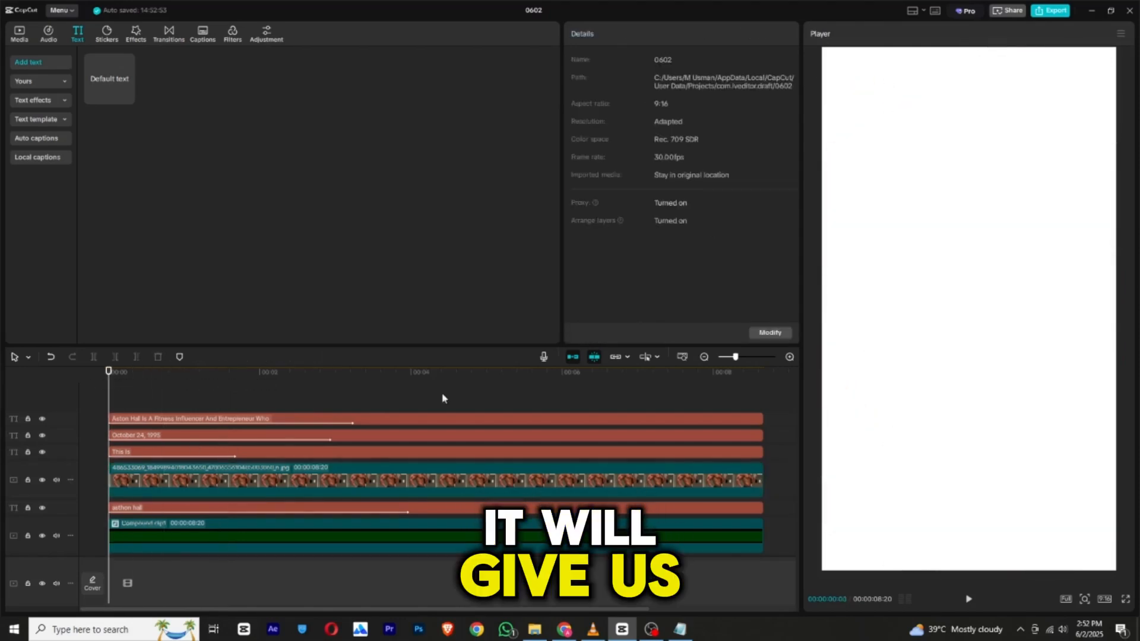
click(969, 601)
click(969, 601)
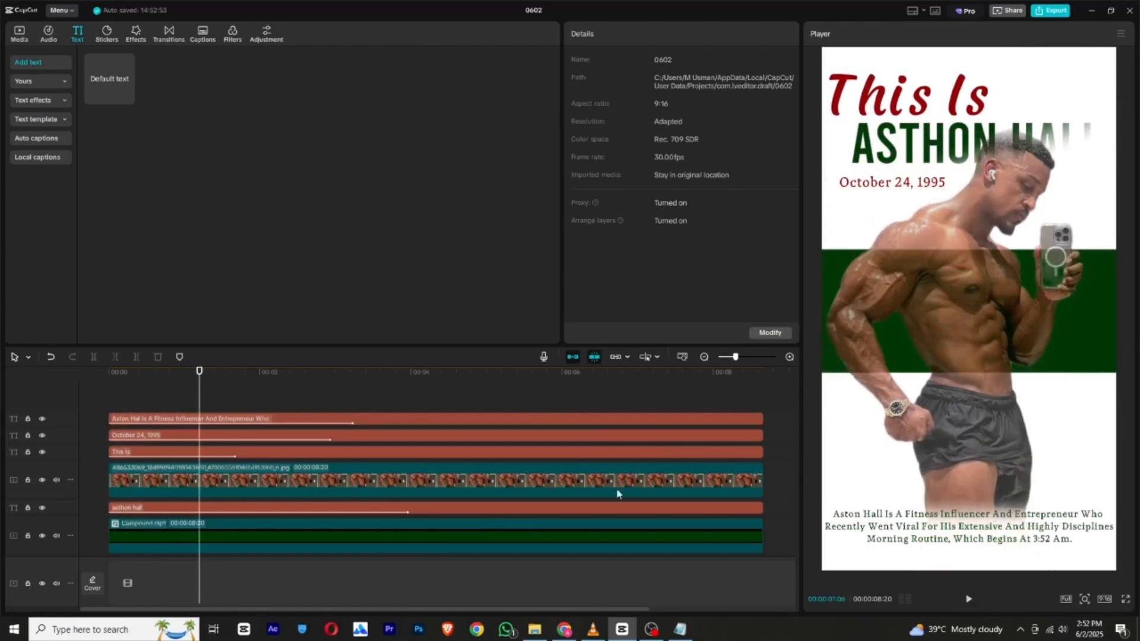
Separate the photo clip's overlapping keyframes and move the 100% opacity keyframe earlier, to about half a second into the timeline.
click(217, 480)
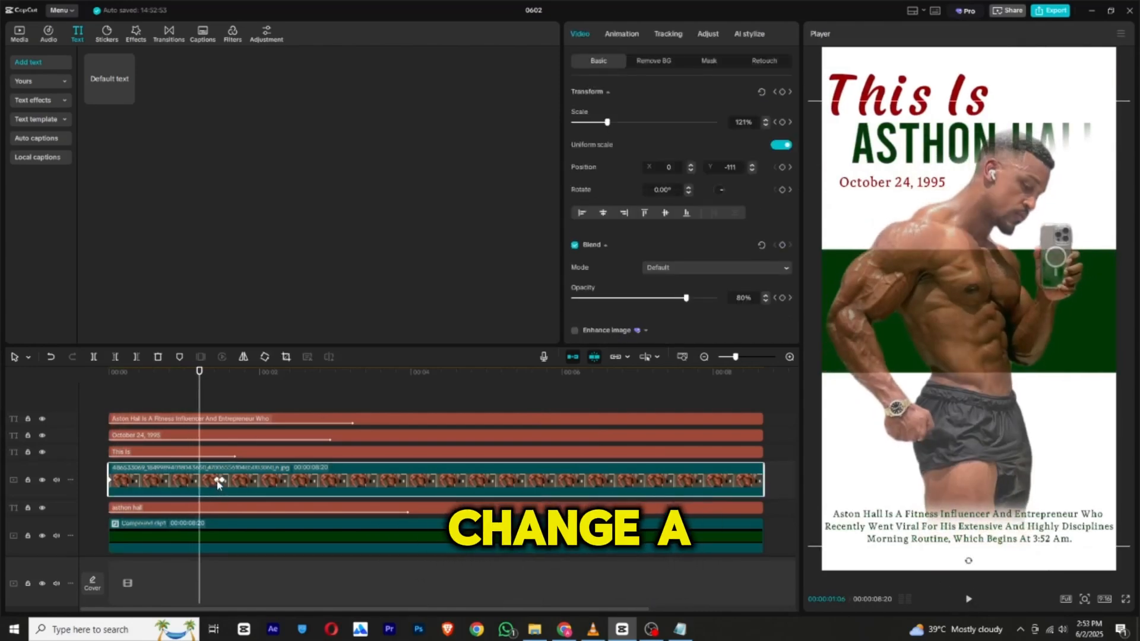
click(221, 480)
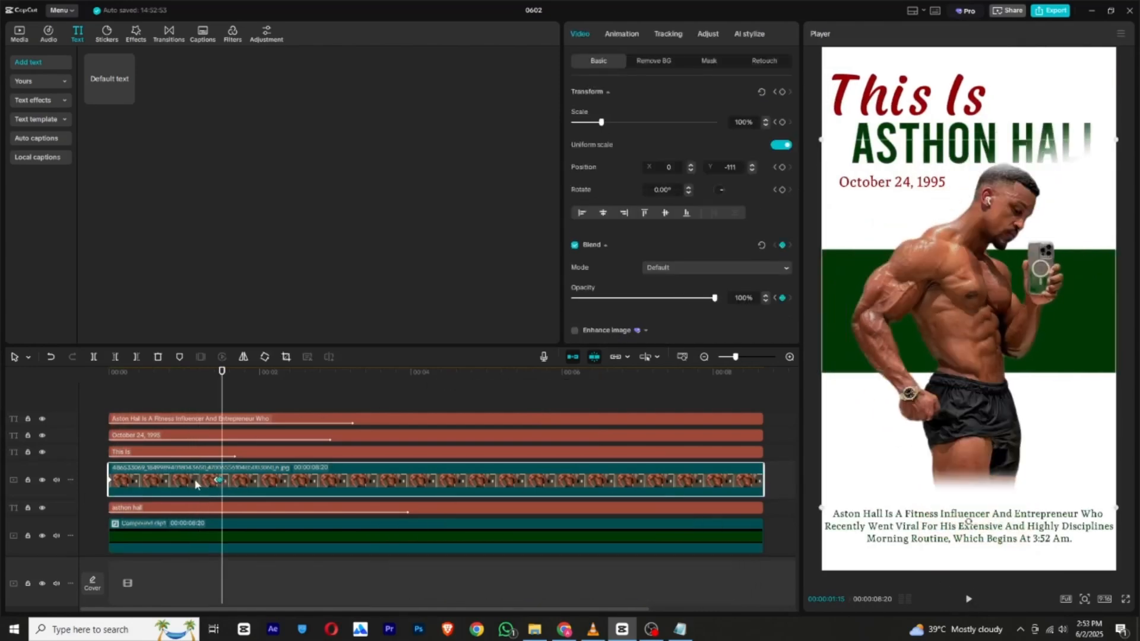
click(219, 480)
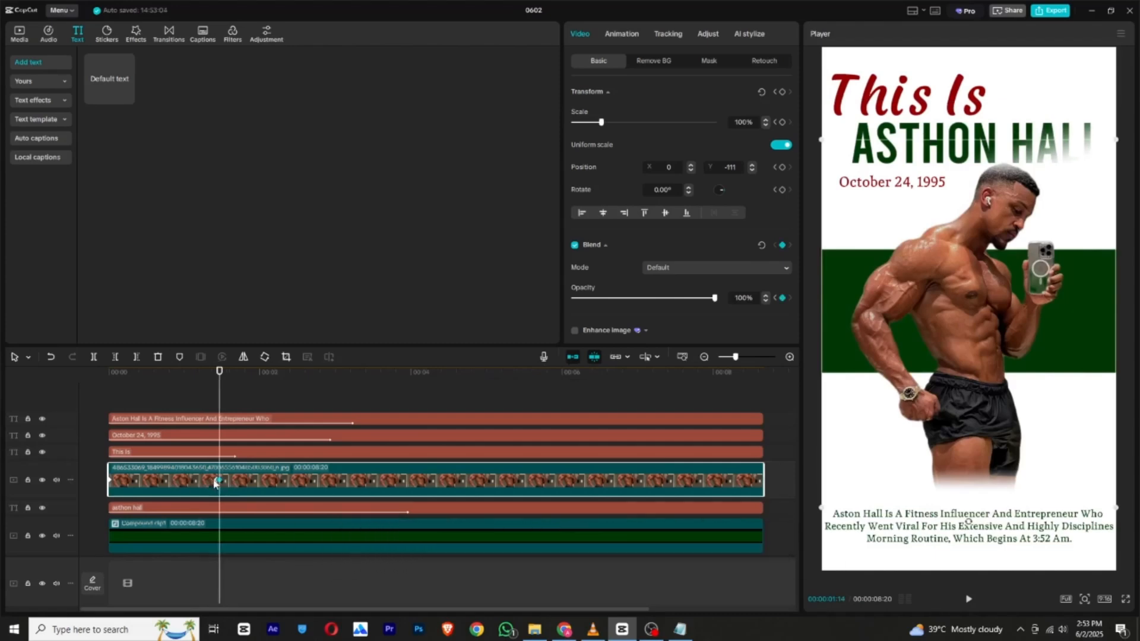
drag(219, 480, 239, 480)
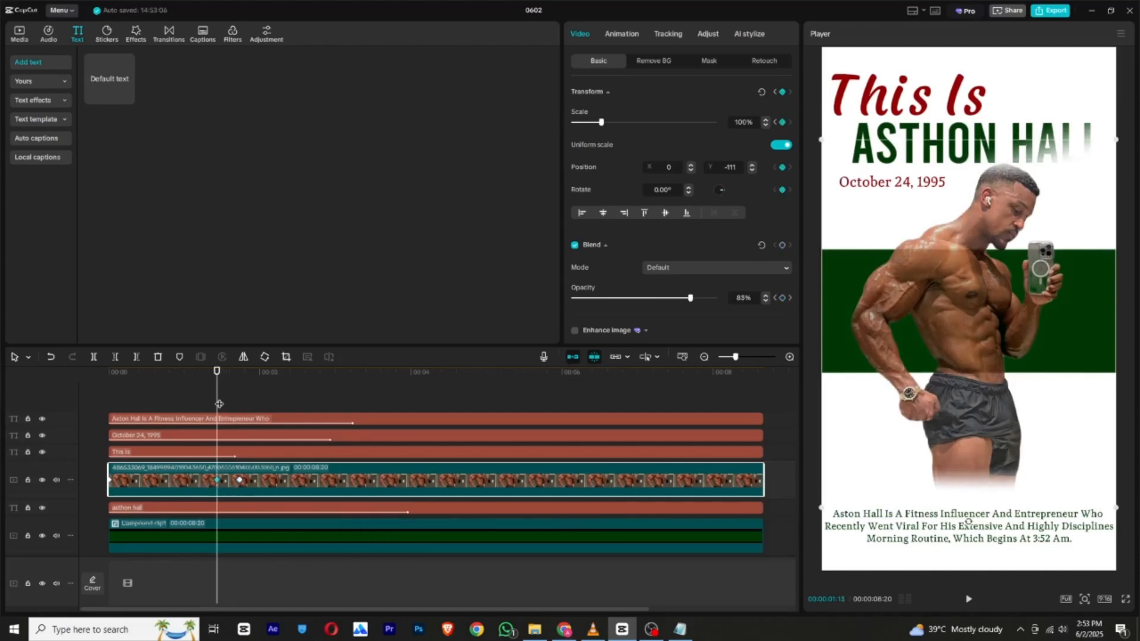
click(240, 483)
drag(240, 481, 187, 483)
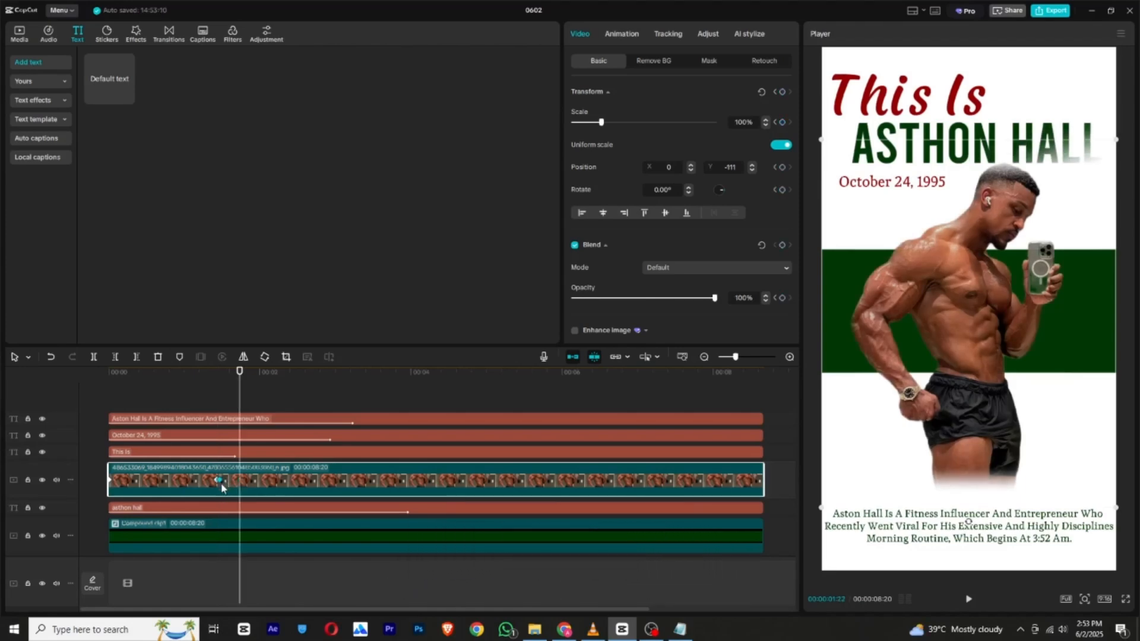
mouse_move(153, 374)
mouse_down()
mouse_move(139, 376)
mouse_move(154, 383)
mouse_up()
drag(624, 298, 714, 298)
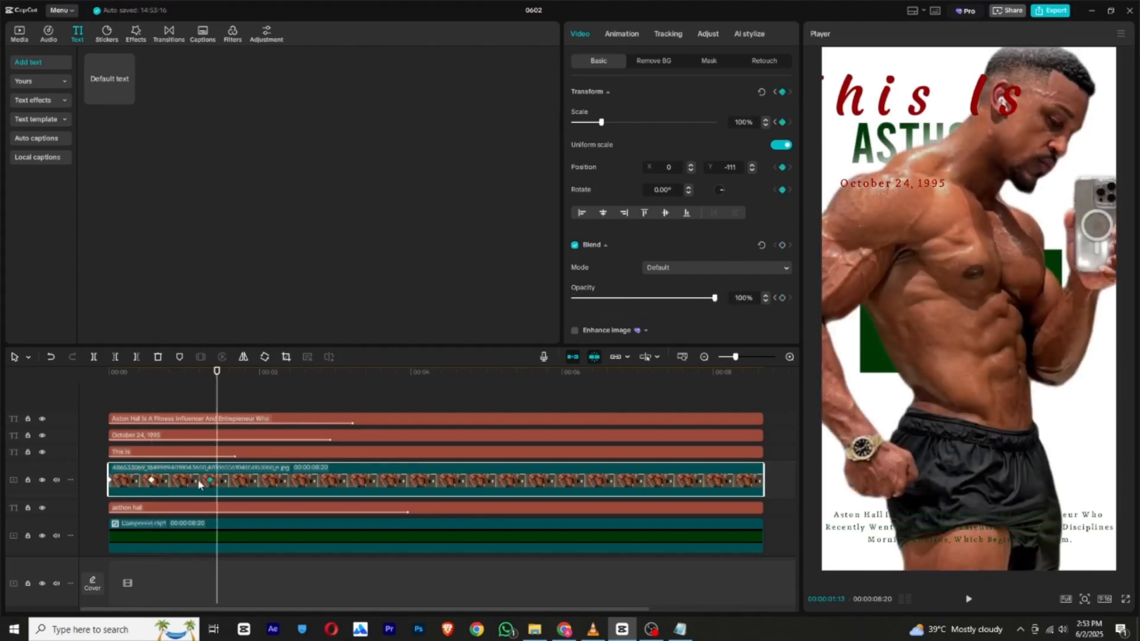
Move the photo's transform keyframe earlier, to just under one second, and play the opening to check the timing.
drag(200, 486, 176, 482)
drag(153, 375, 107, 377)
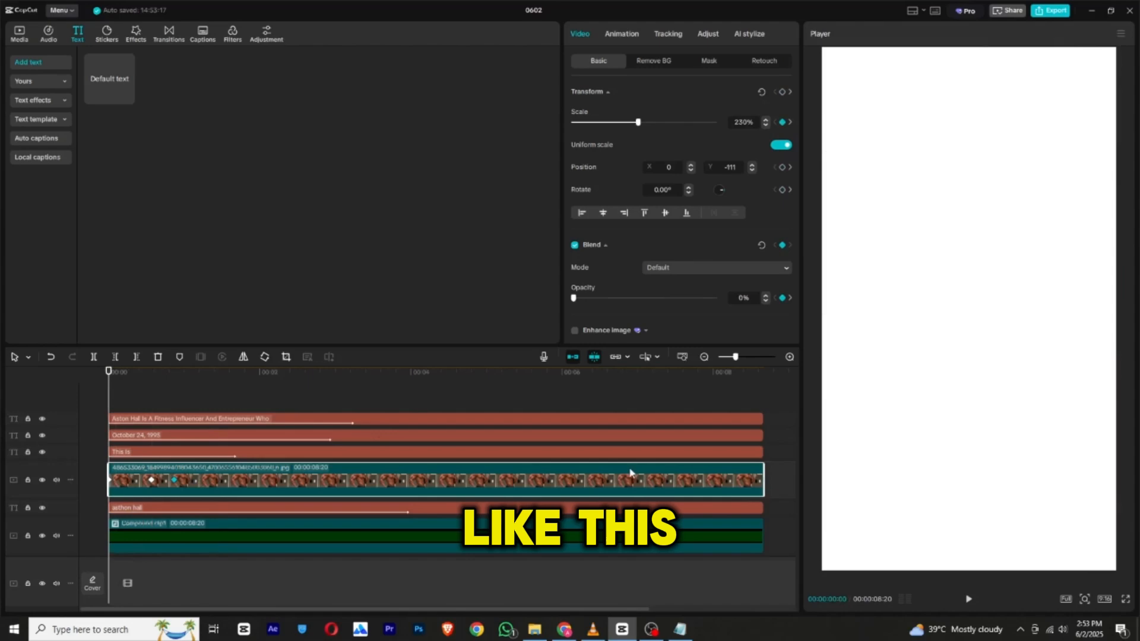
click(965, 600)
click(965, 600)
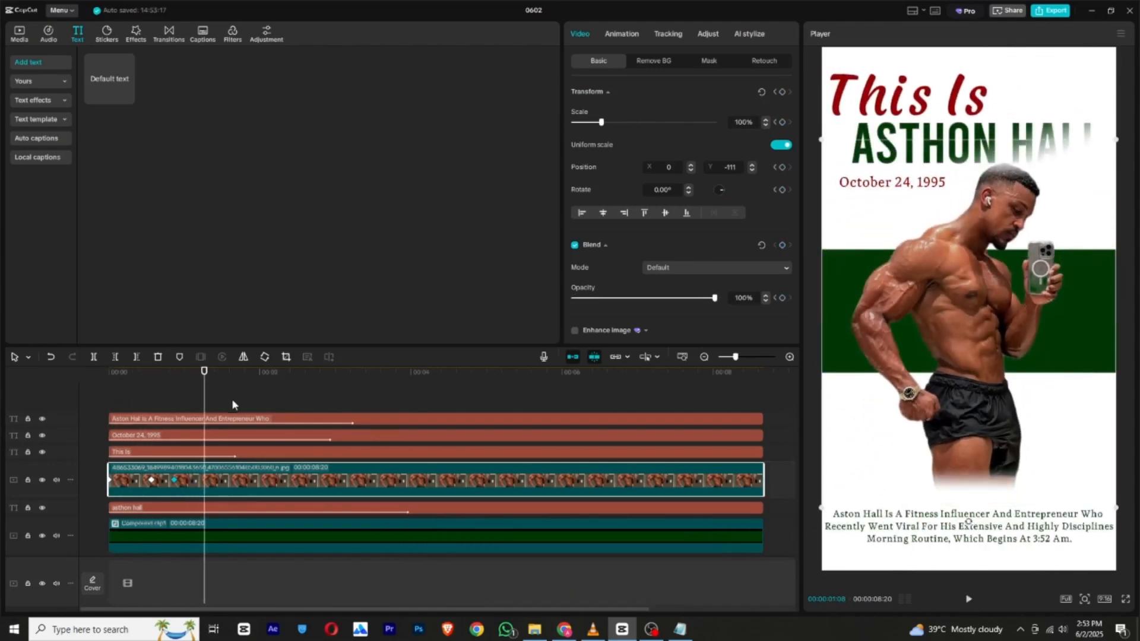
Apply the Cubic Out preset curve to the photo's transform and opacity keyframes, and play the opening to check the motion.
right_click(167, 478)
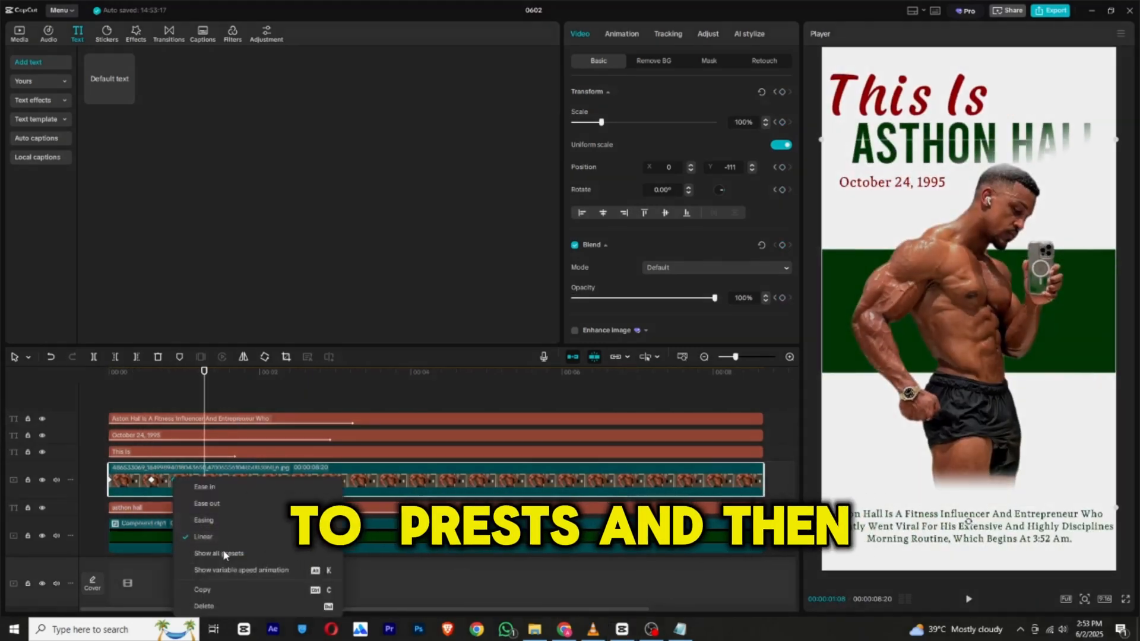
click(223, 550)
click(297, 519)
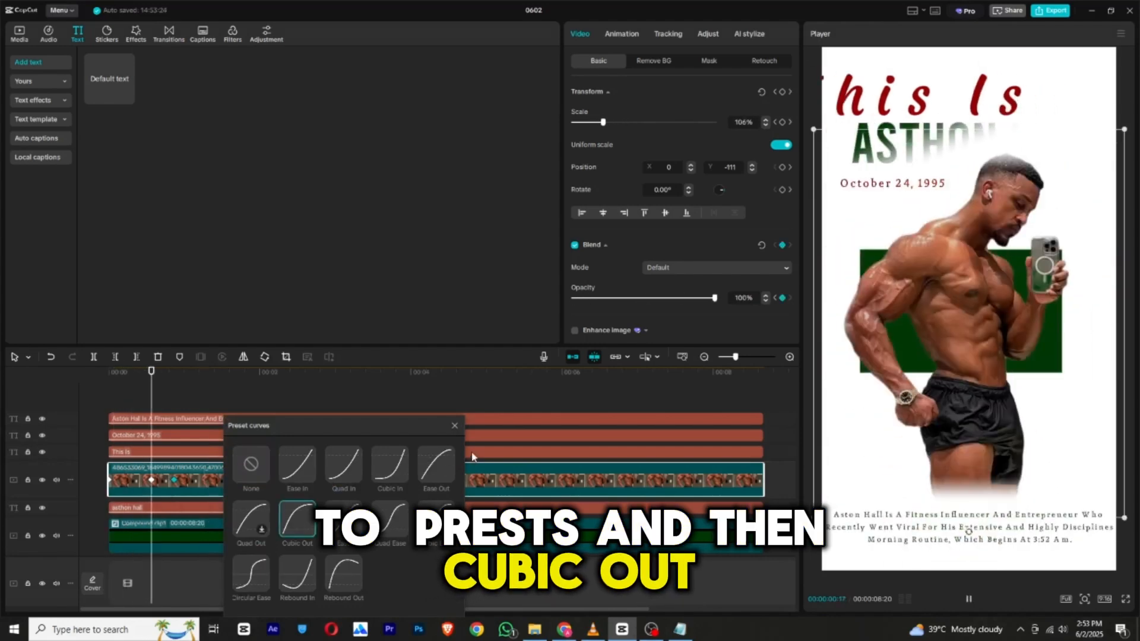
click(455, 426)
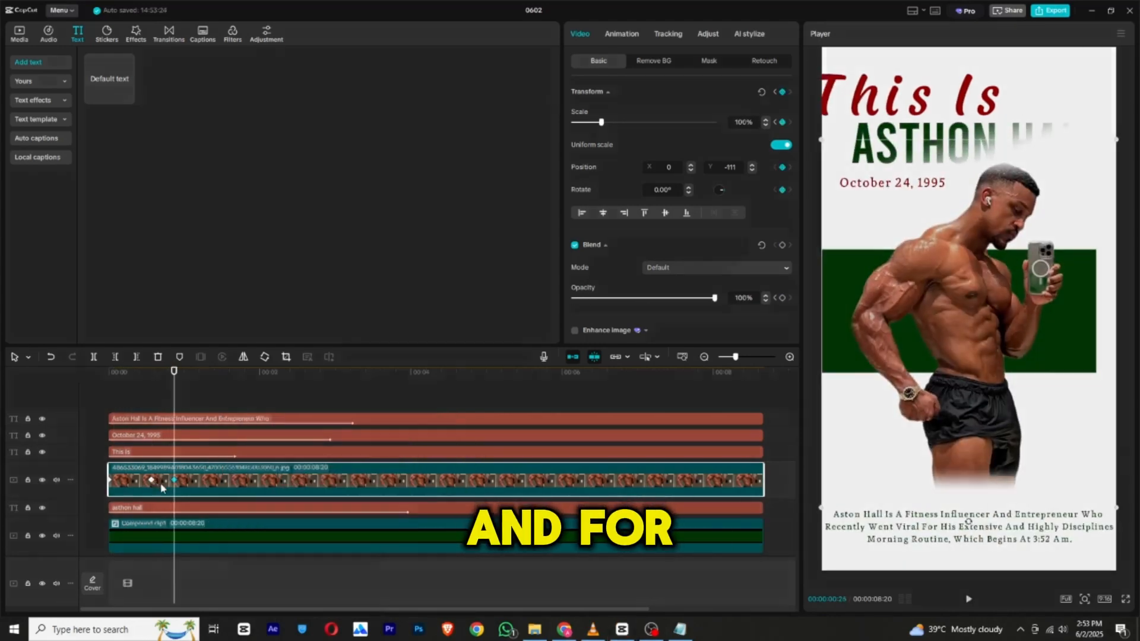
right_click(151, 480)
click(220, 559)
click(290, 525)
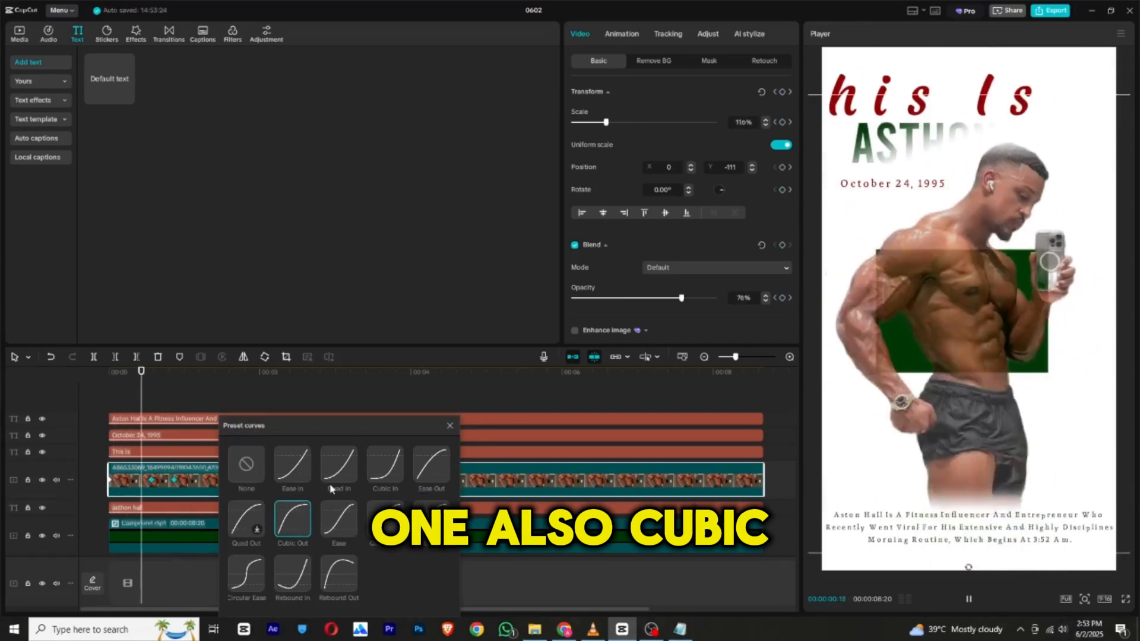
click(450, 426)
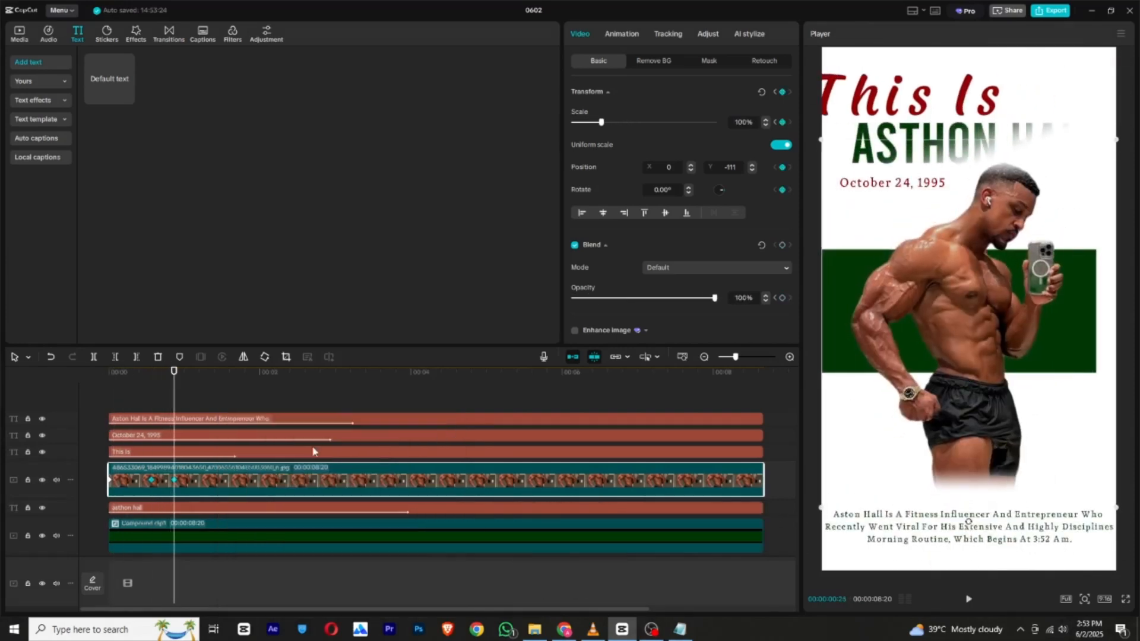
drag(174, 371, 117, 372)
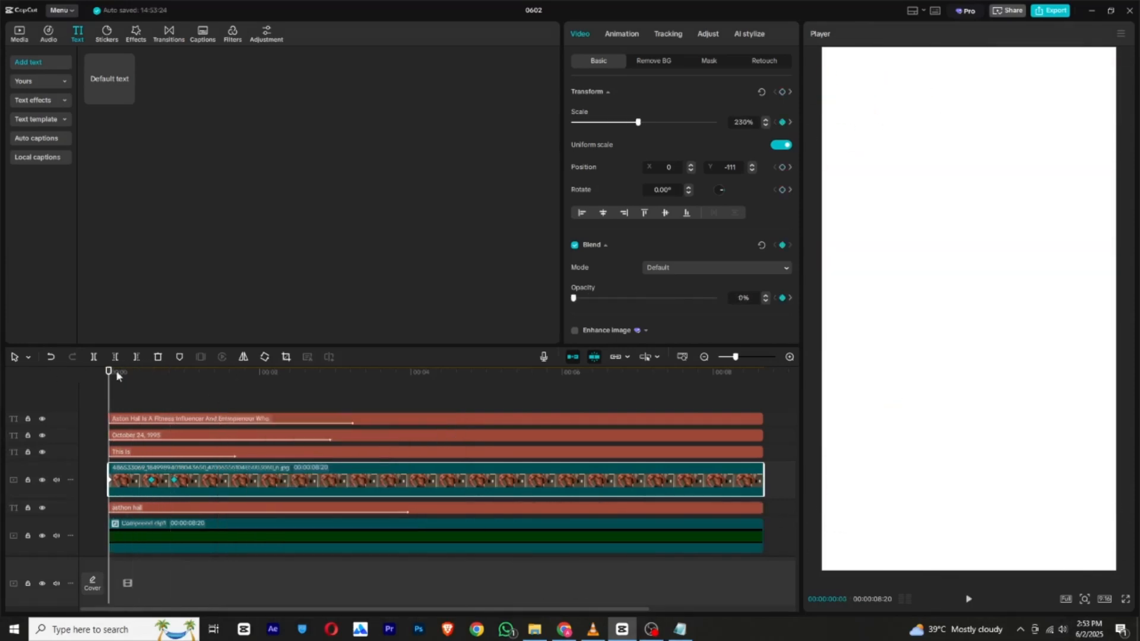
click(974, 601)
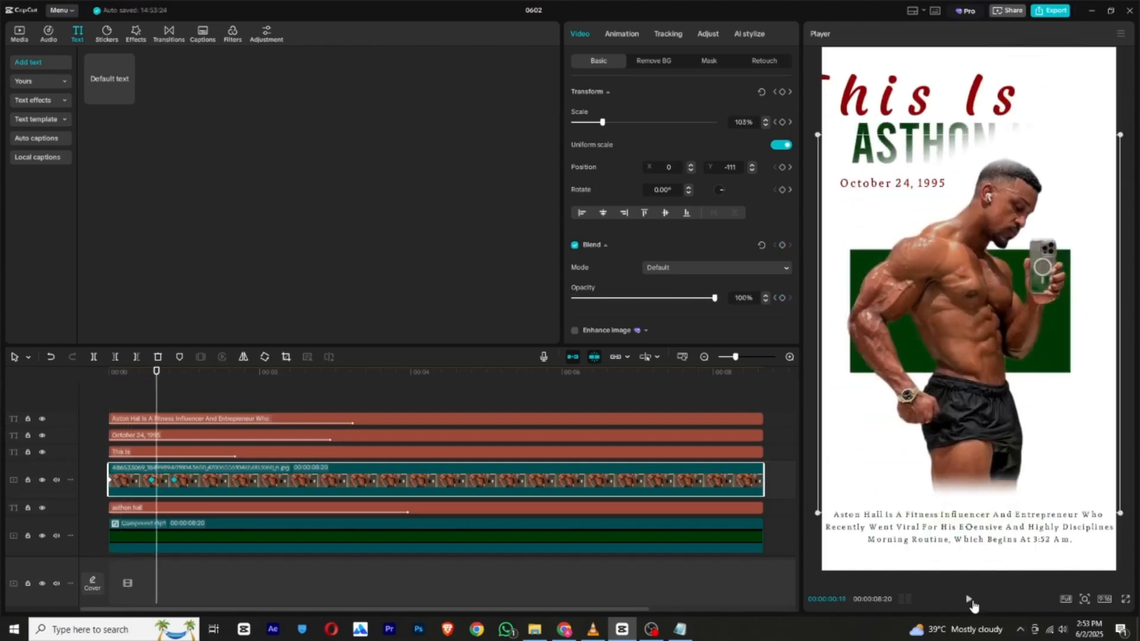
Turn off Blend for the photo clip to remove its opacity fade, and play the zoom from the beginning.
click(174, 481)
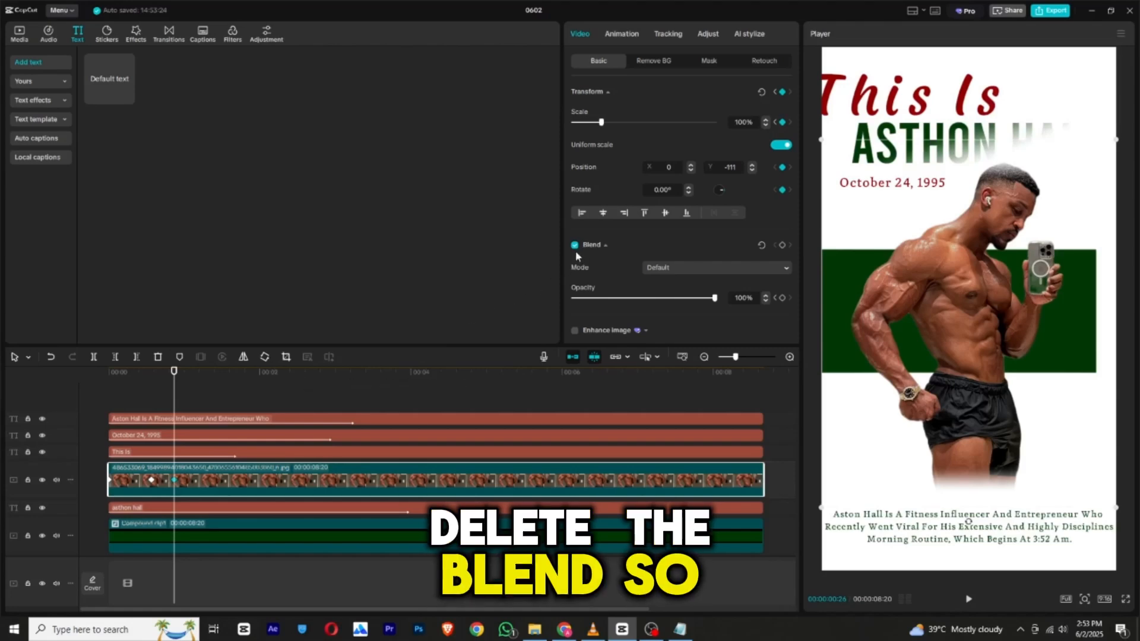
click(113, 372)
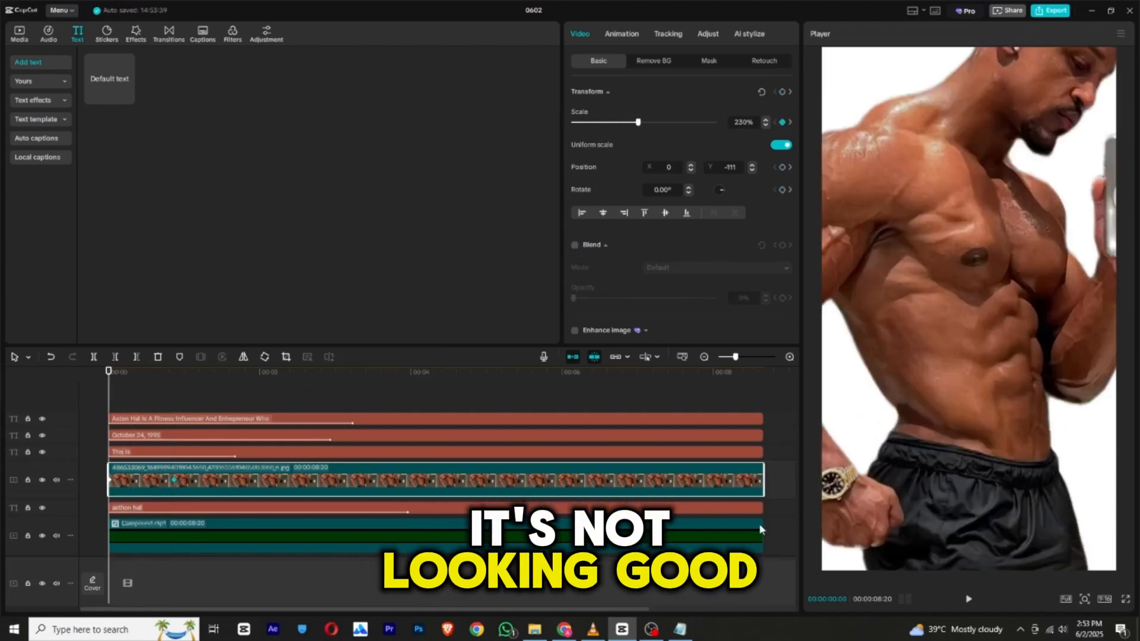
click(975, 604)
click(970, 601)
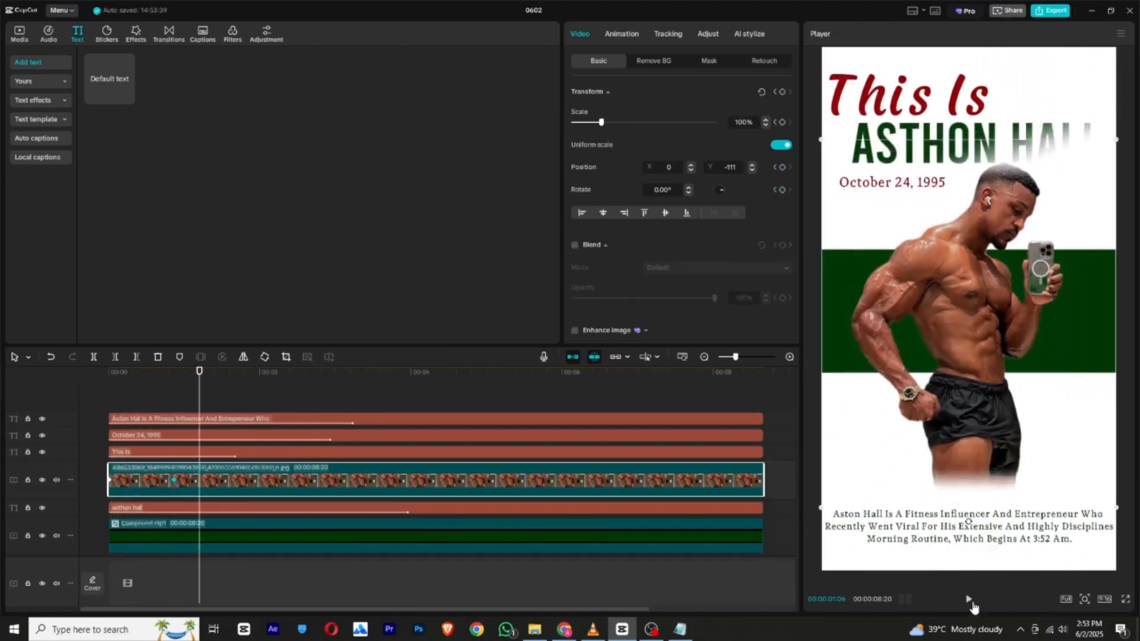
Move the photo's transform keyframe to about 1.6 seconds and apply the Cubic Out preset curve to it.
drag(177, 480, 228, 480)
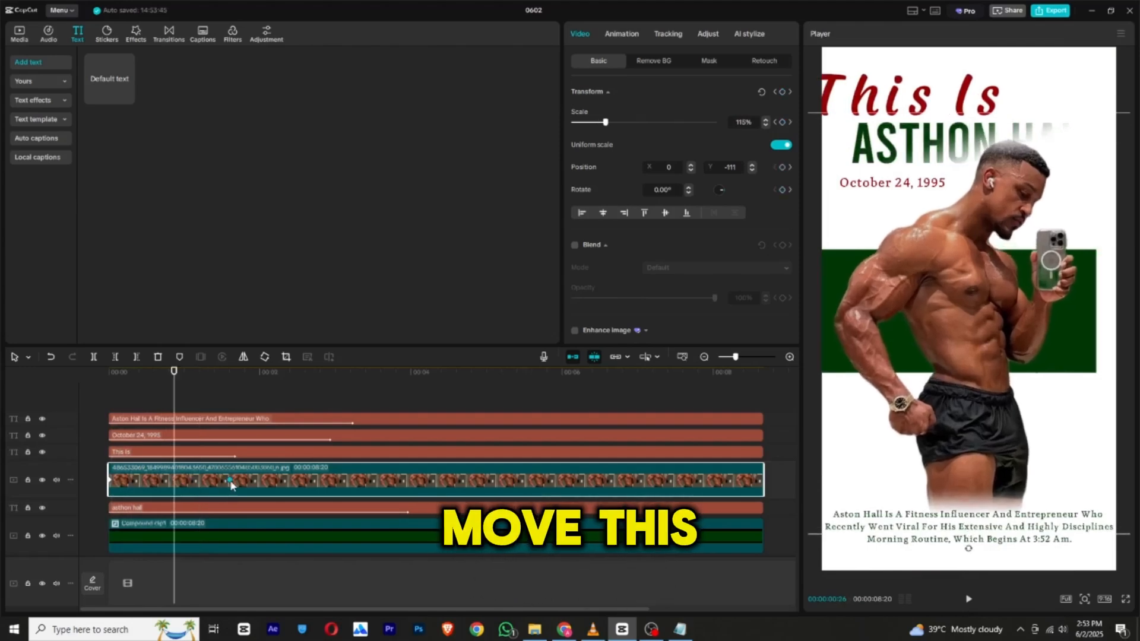
right_click(230, 480)
click(265, 541)
click(356, 518)
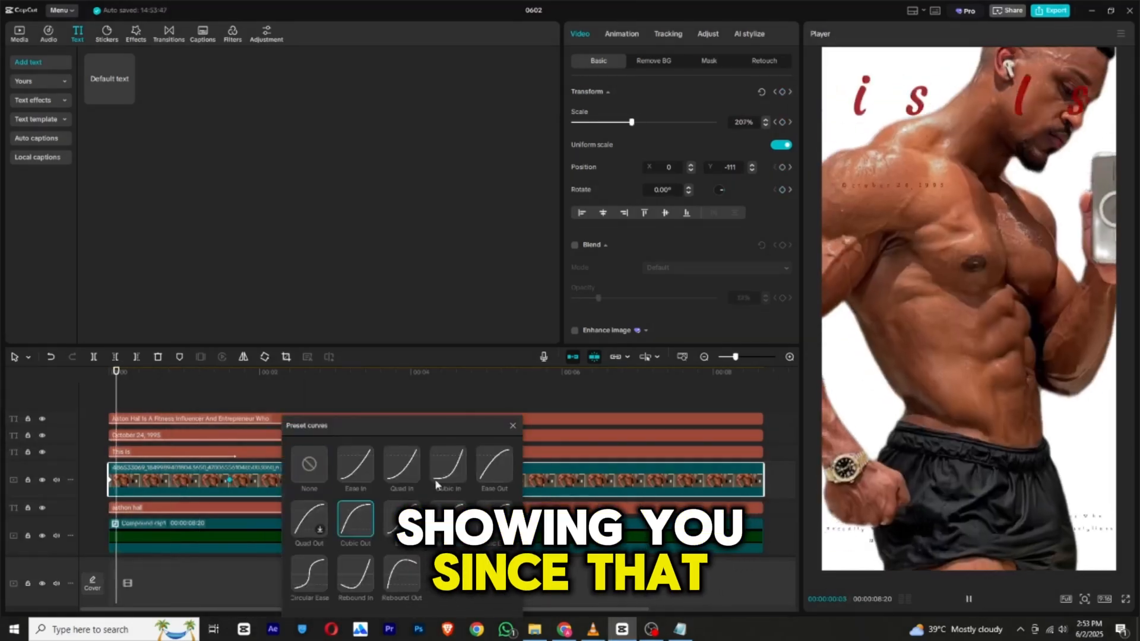
click(513, 426)
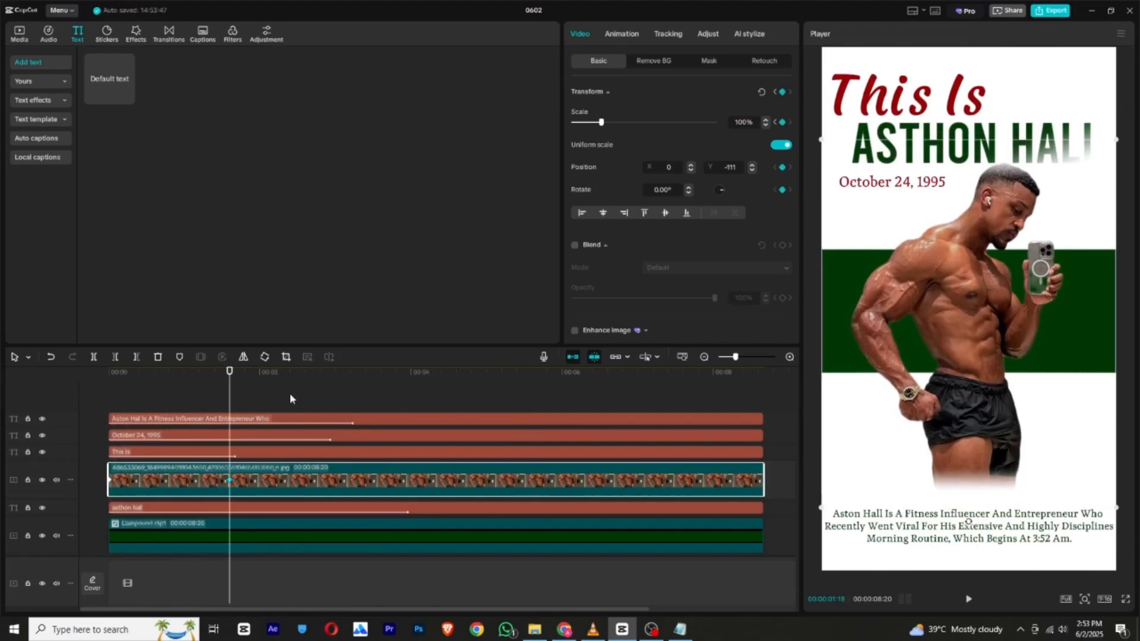
Shift the description text clip later so that it starts about 1.8 seconds into the timeline.
drag(244, 375, 123, 417)
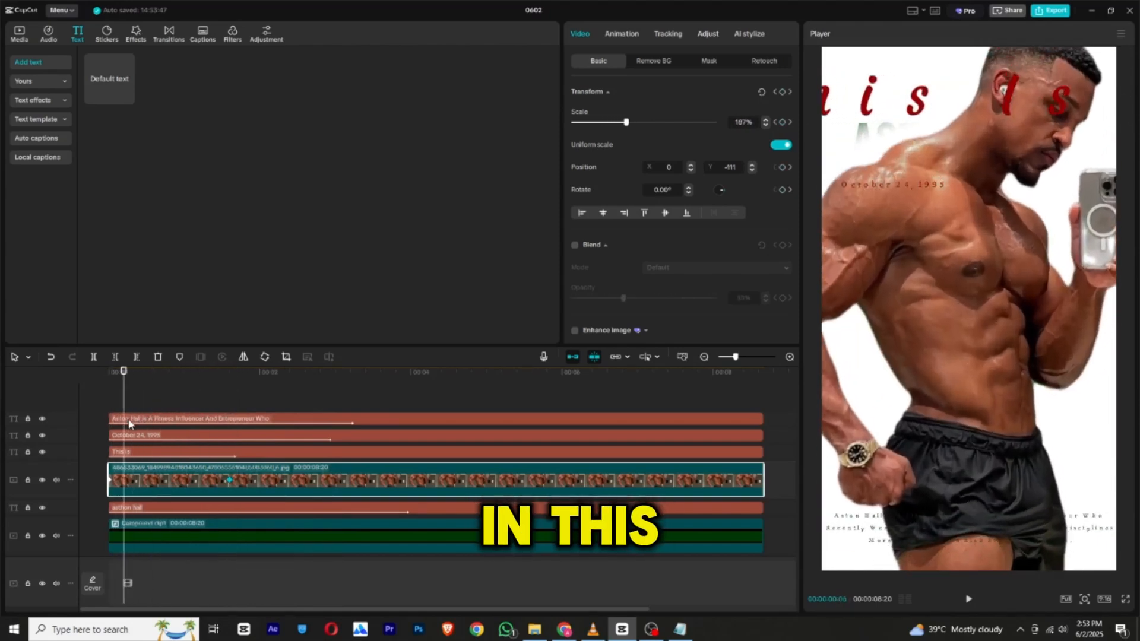
click(155, 420)
drag(205, 420, 320, 418)
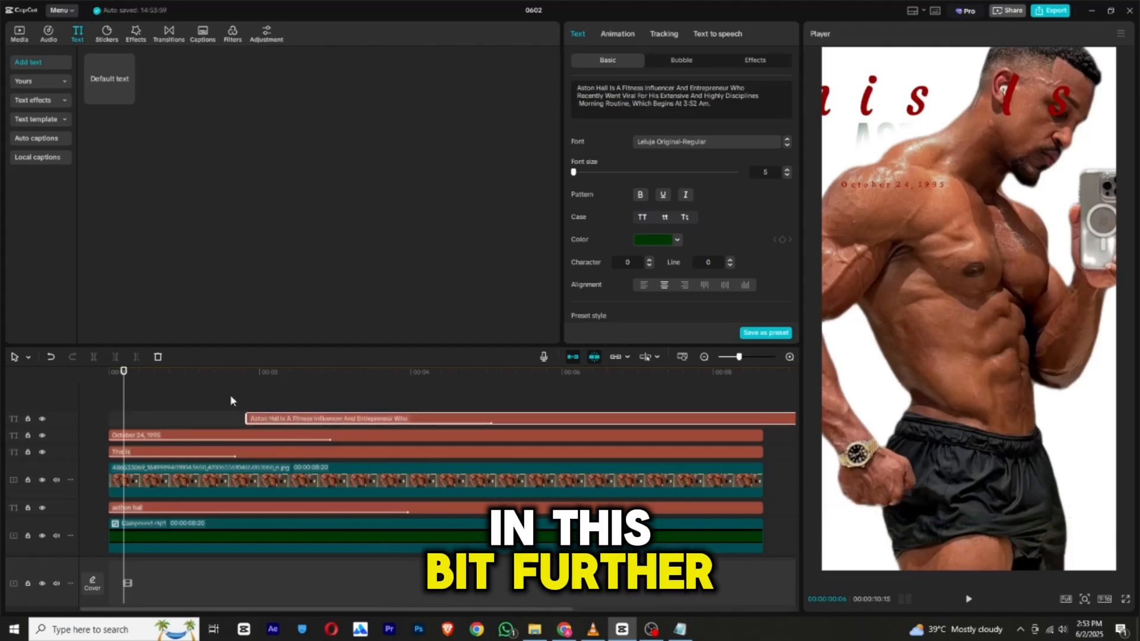
Play through the text entrances and split all layers above the white background at 00:00:05:11.
click(968, 600)
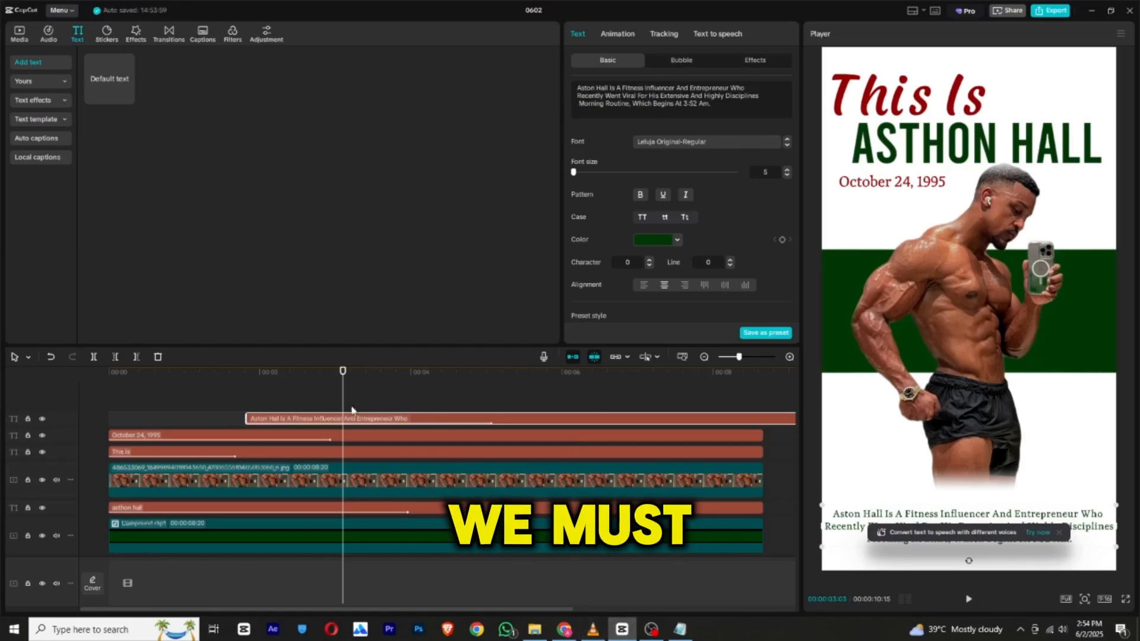
drag(363, 375, 515, 500)
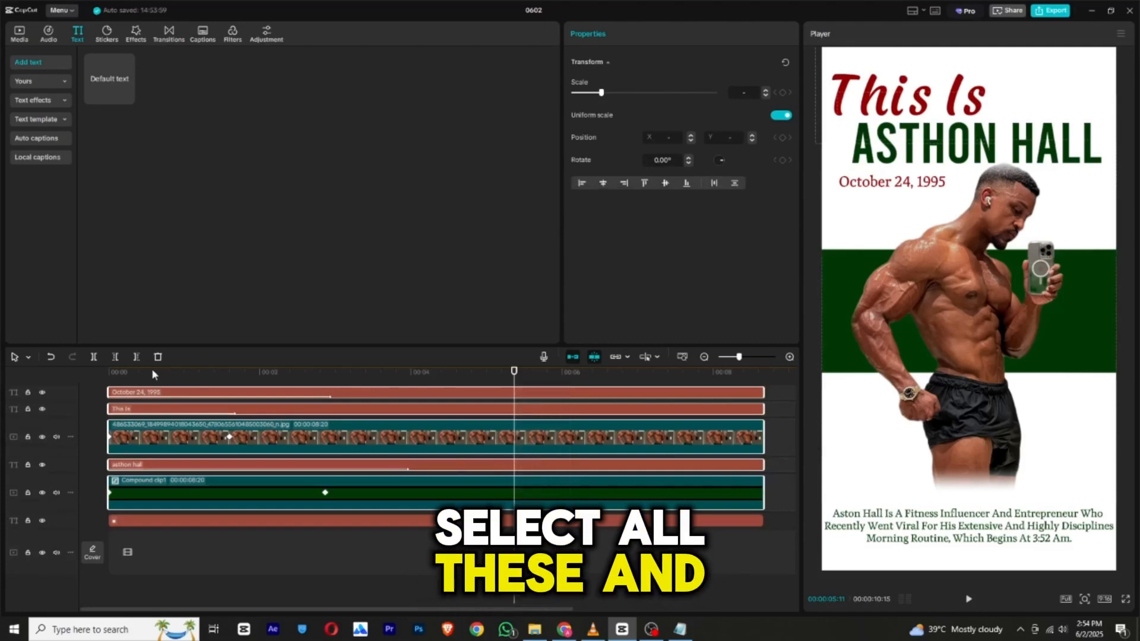
click(96, 357)
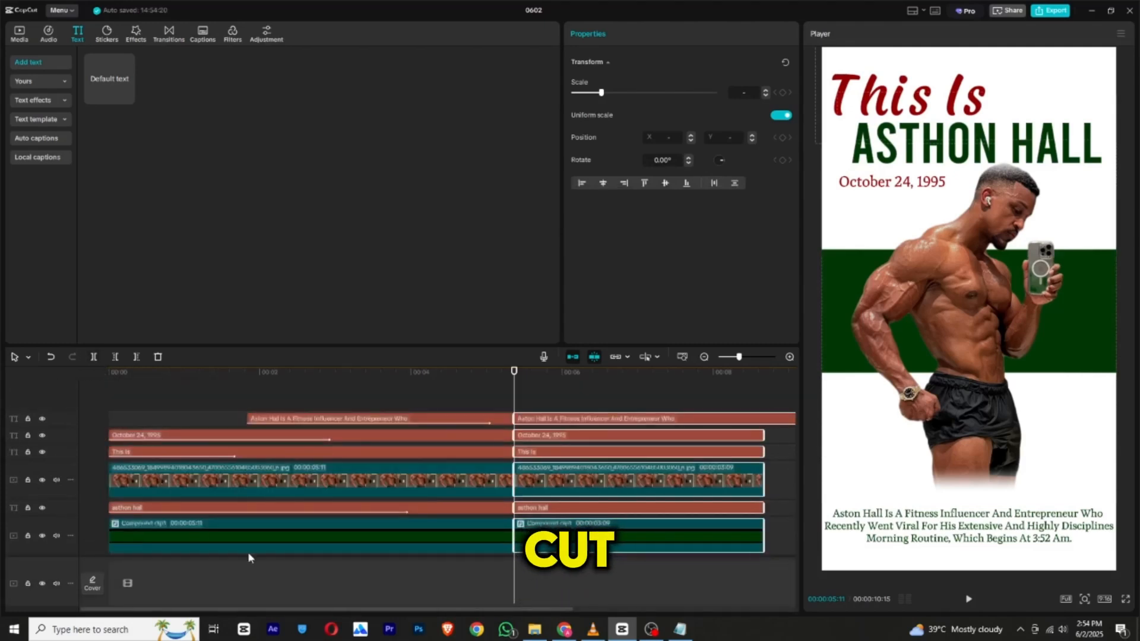
Turn the white background dot text into a compound clip and place it on the main track.
right_click(285, 525)
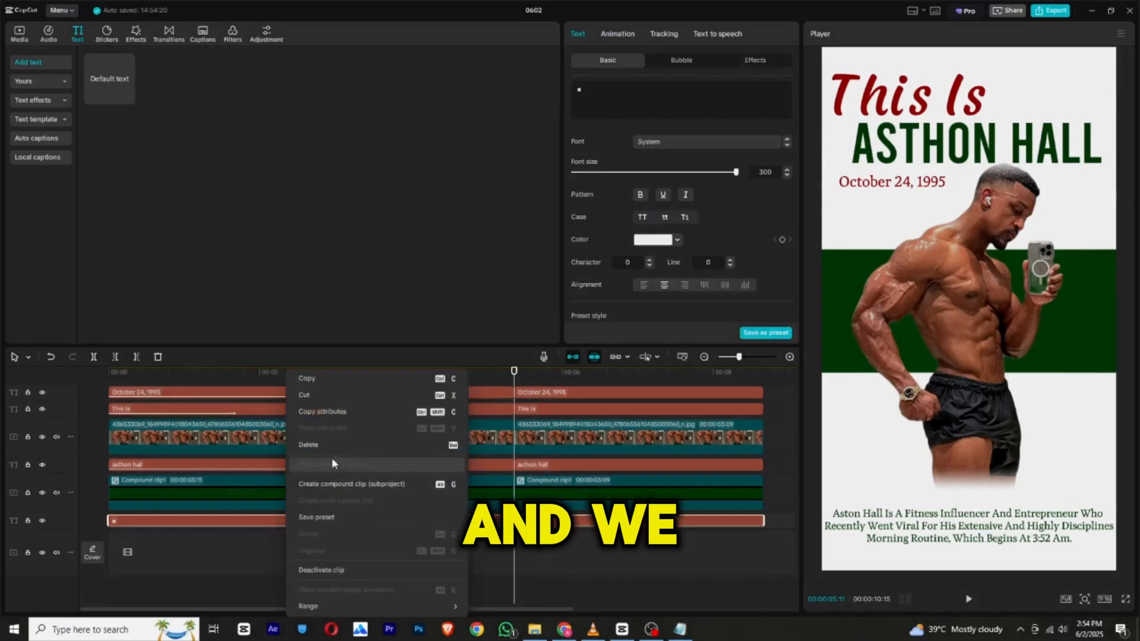
click(354, 487)
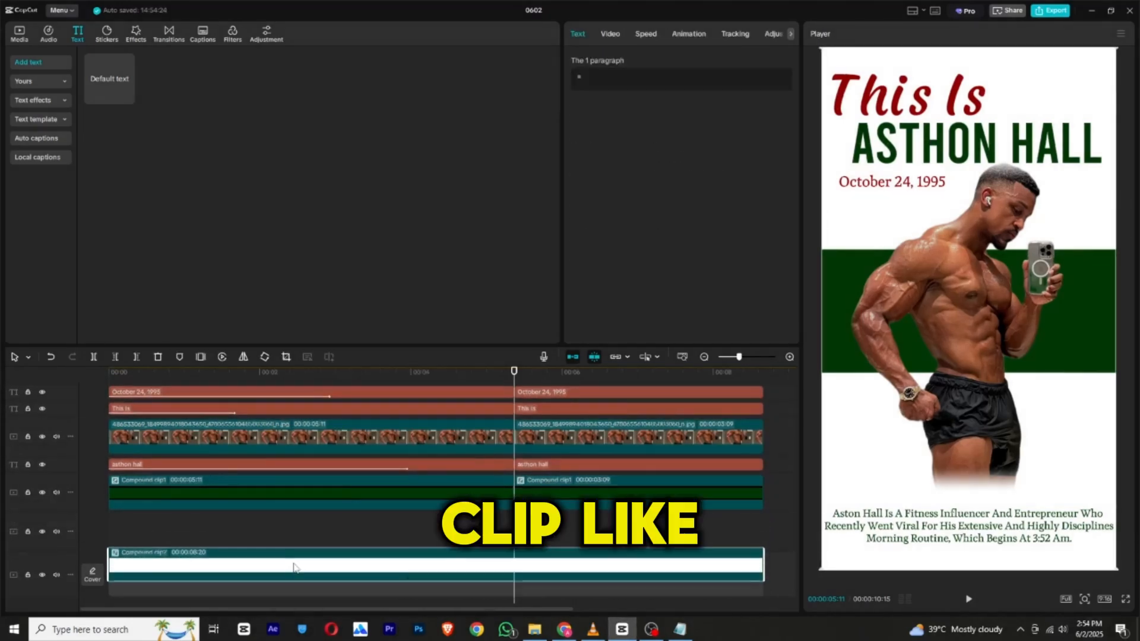
drag(516, 373, 475, 386)
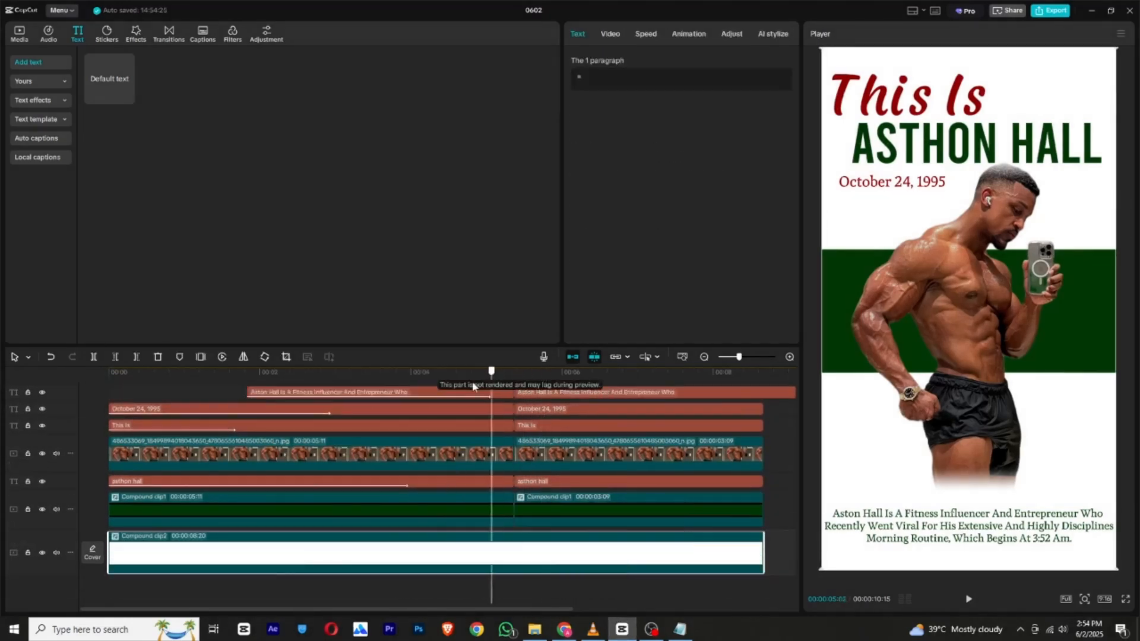
Trim off the part of the description text that extends past the end of the other clips at 00:00:08:20.
drag(455, 611, 579, 609)
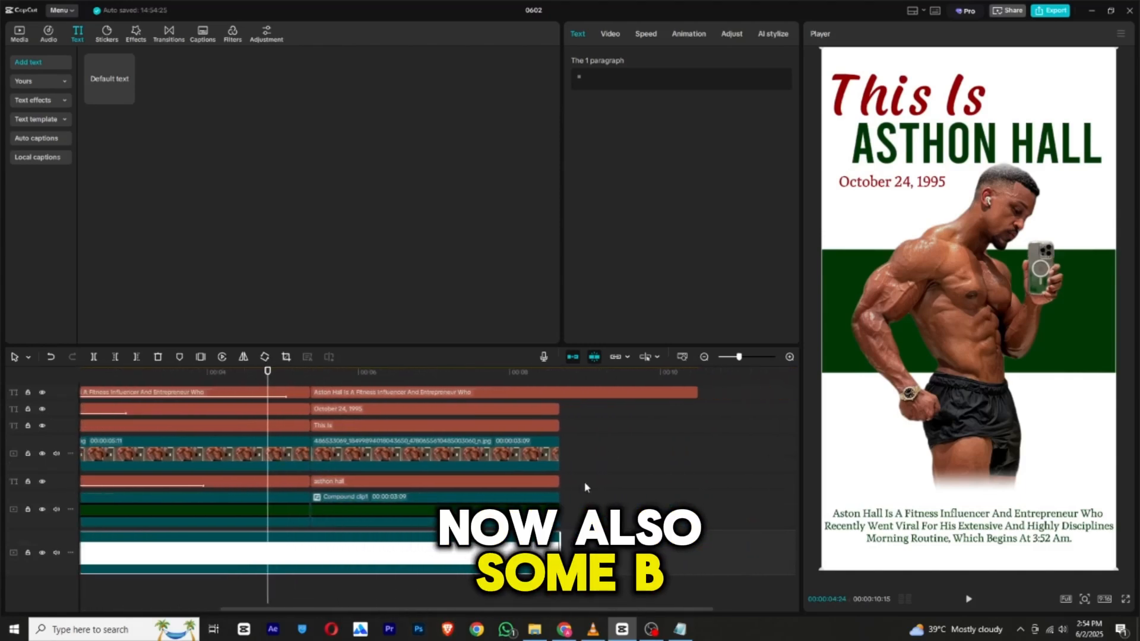
click(550, 372)
click(545, 392)
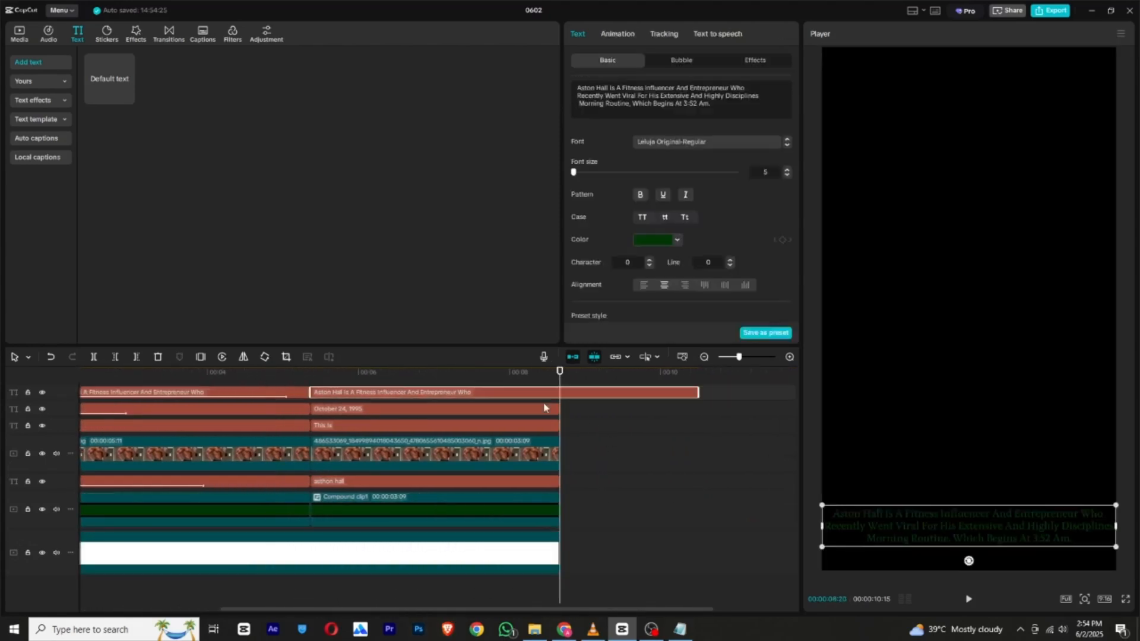
click(137, 358)
Combine all split segments after the cut, except the white background, into one compound clip.
drag(532, 422, 474, 514)
right_click(495, 489)
click(503, 472)
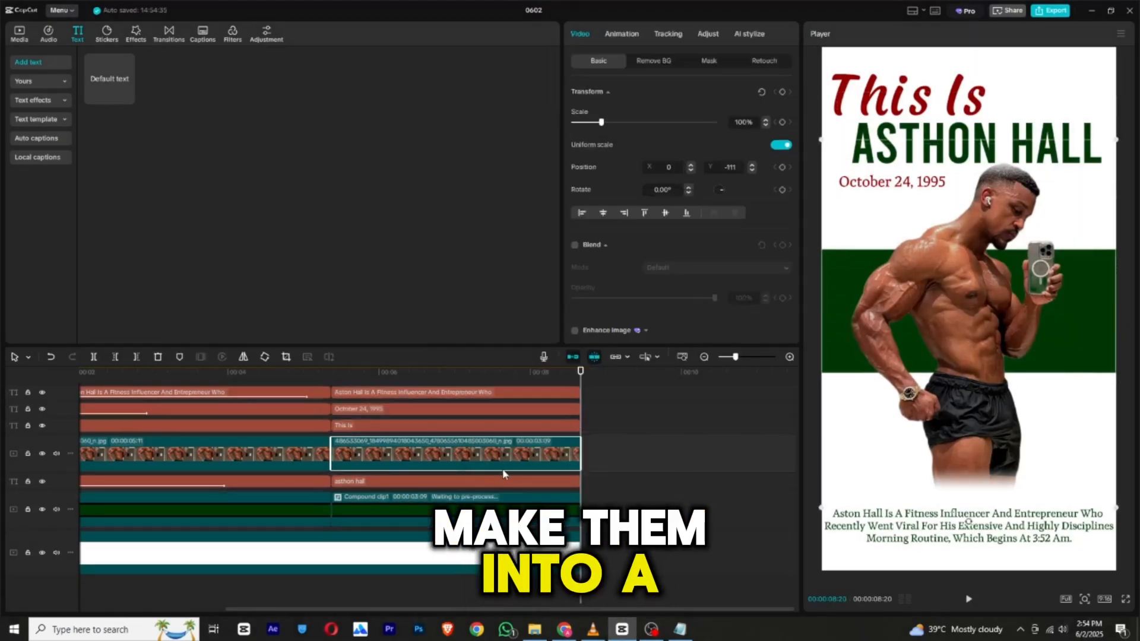
drag(605, 390, 491, 498)
right_click(489, 498)
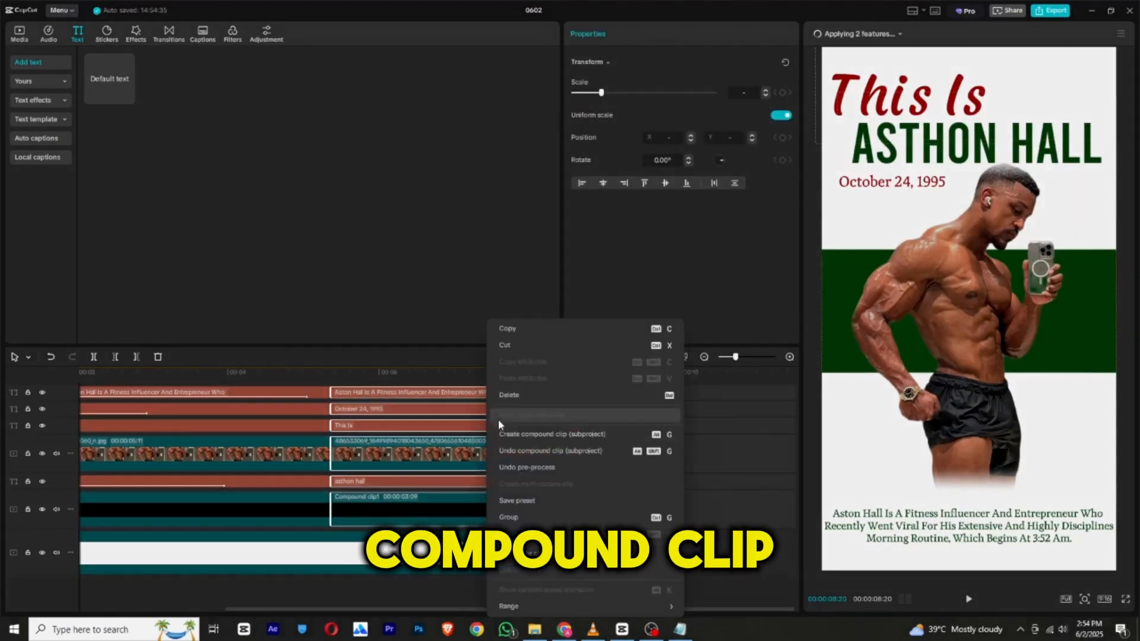
click(511, 435)
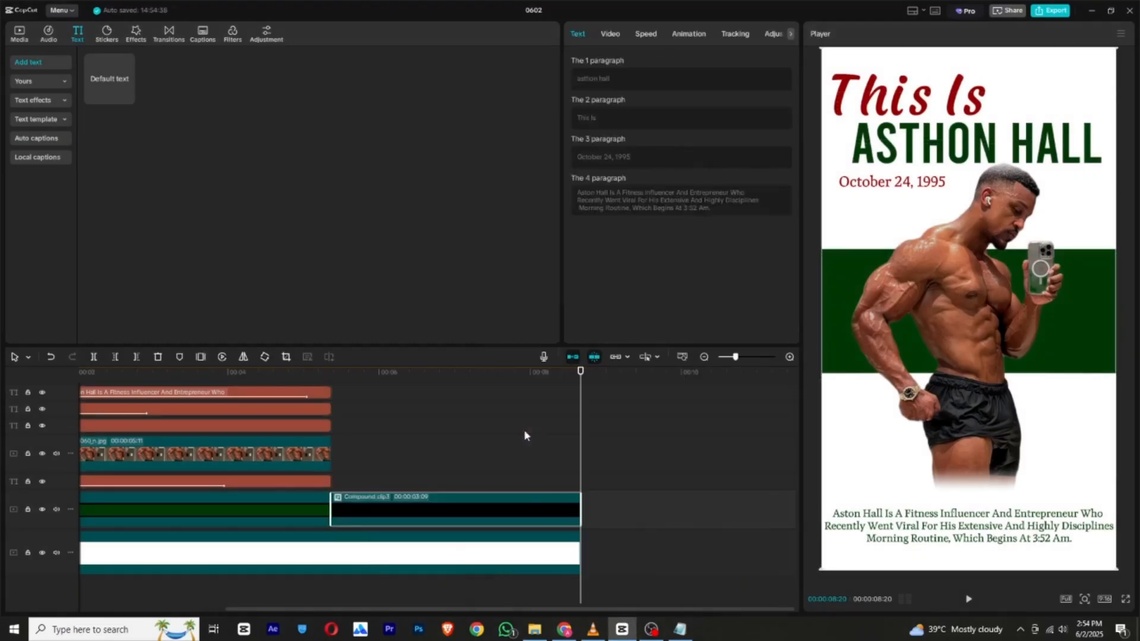
Add a transform keyframe at the start of the new compound clip, at 00:00:05:11.
click(331, 381)
click(610, 33)
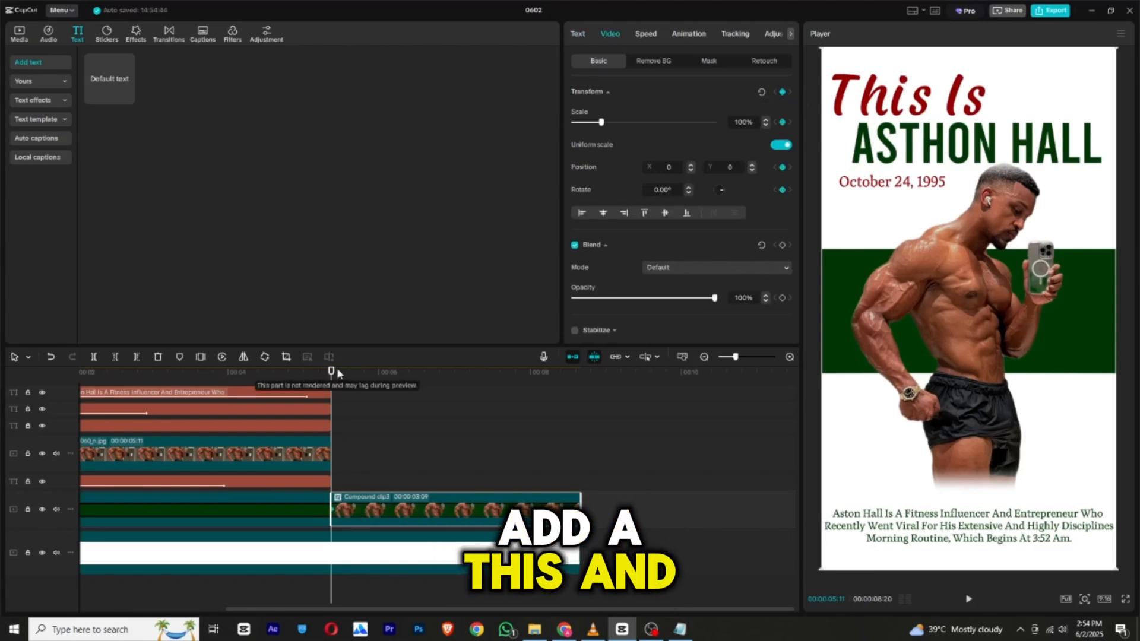
At 00:00:06:03, move the compound clip upward out of the frame to Y position 3629 to create its ending position keyframe.
drag(333, 380, 386, 383)
drag(979, 509, 988, 88)
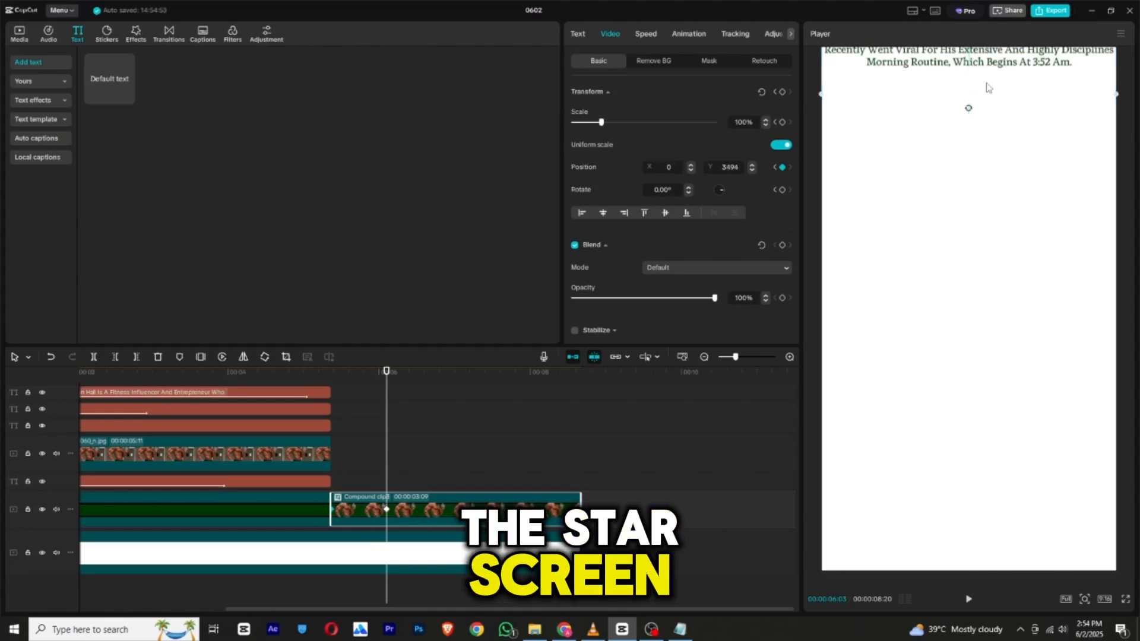
drag(993, 48, 993, 45)
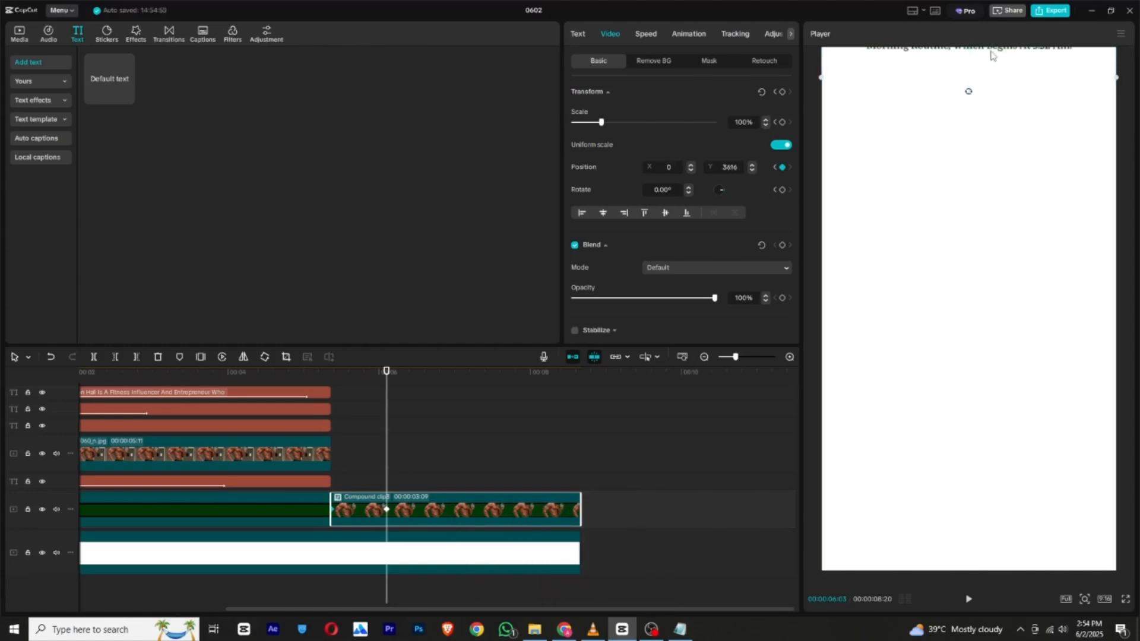
Apply a speed preset to the compound clip's ending keyframe, shift that keyframe slightly later, and play back the exit movement.
right_click(389, 512)
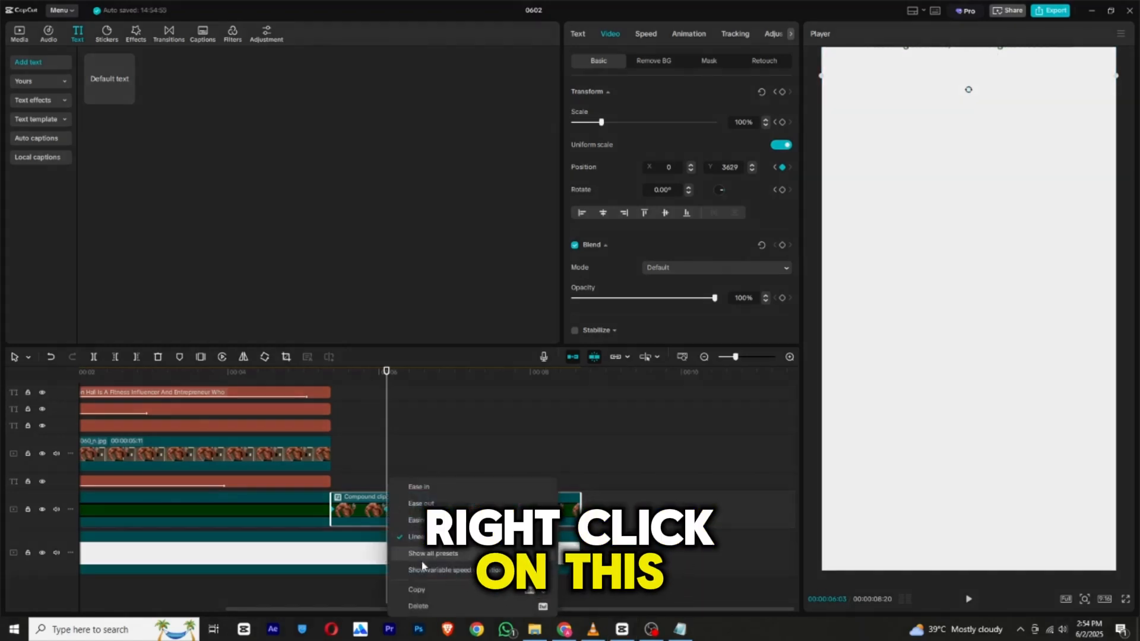
click(509, 530)
click(653, 426)
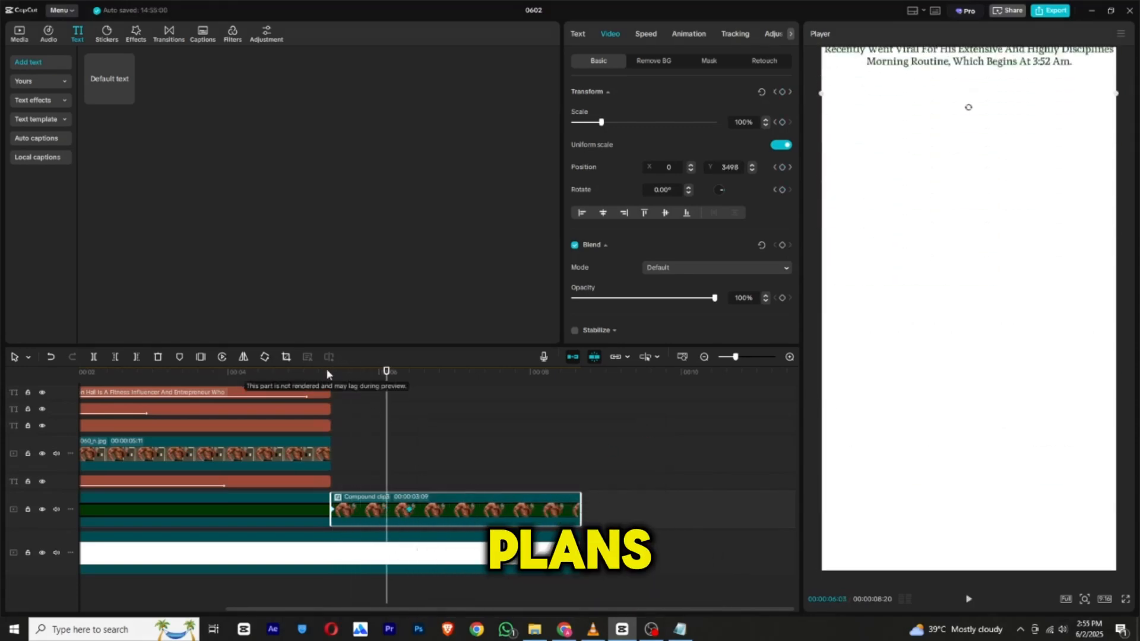
click(286, 372)
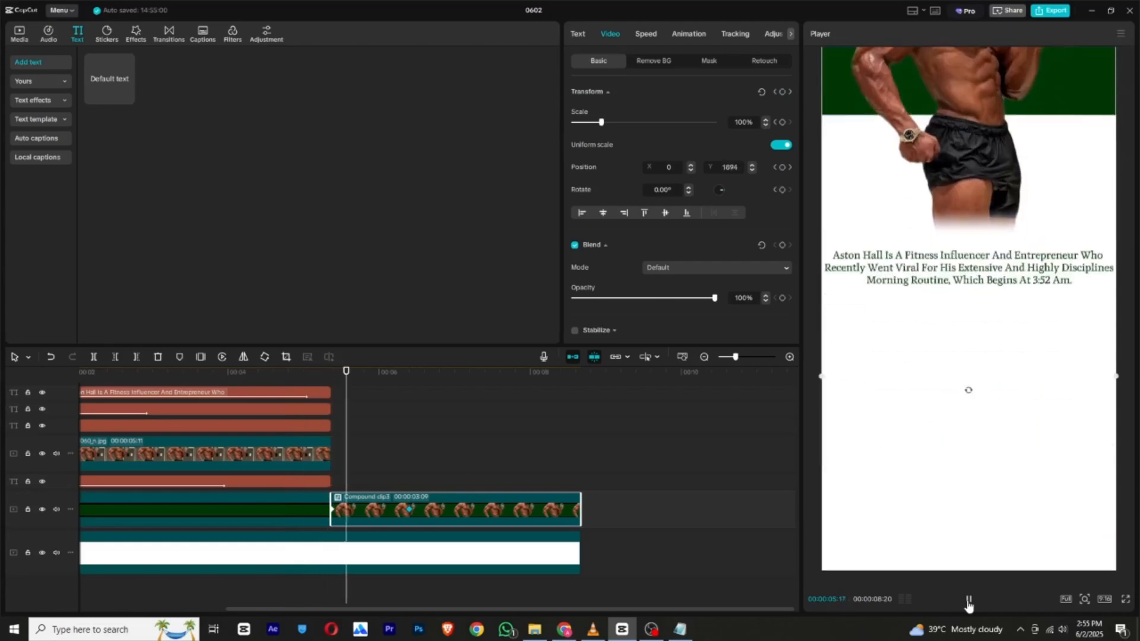
click(968, 600)
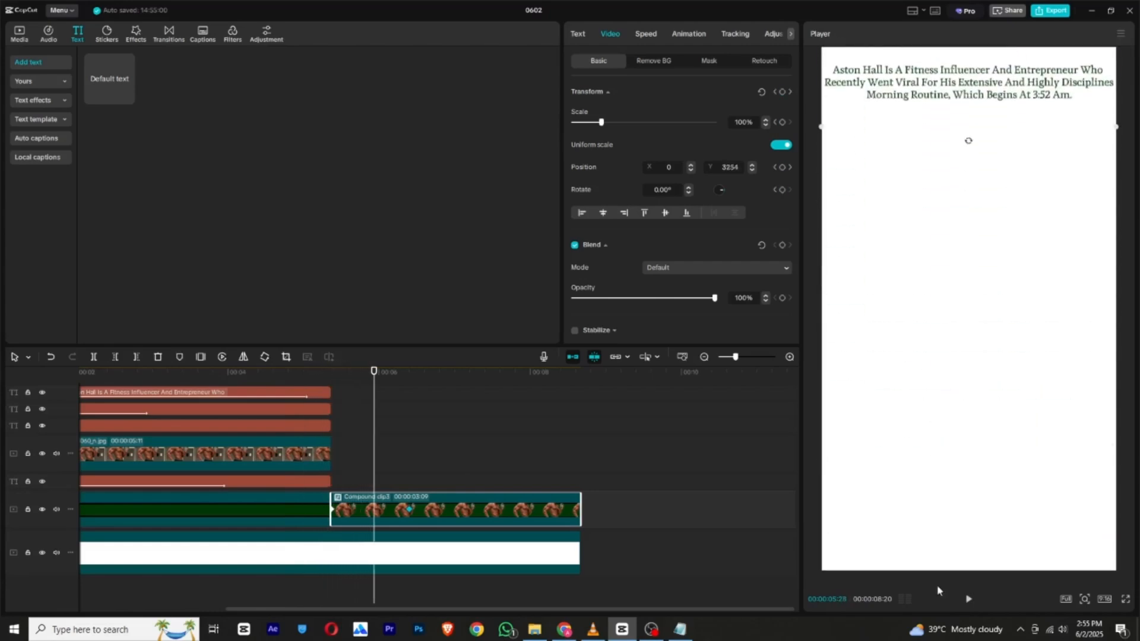
Add the photo of the man in the black tank top above the compound clip and remove its background automatically.
click(19, 33)
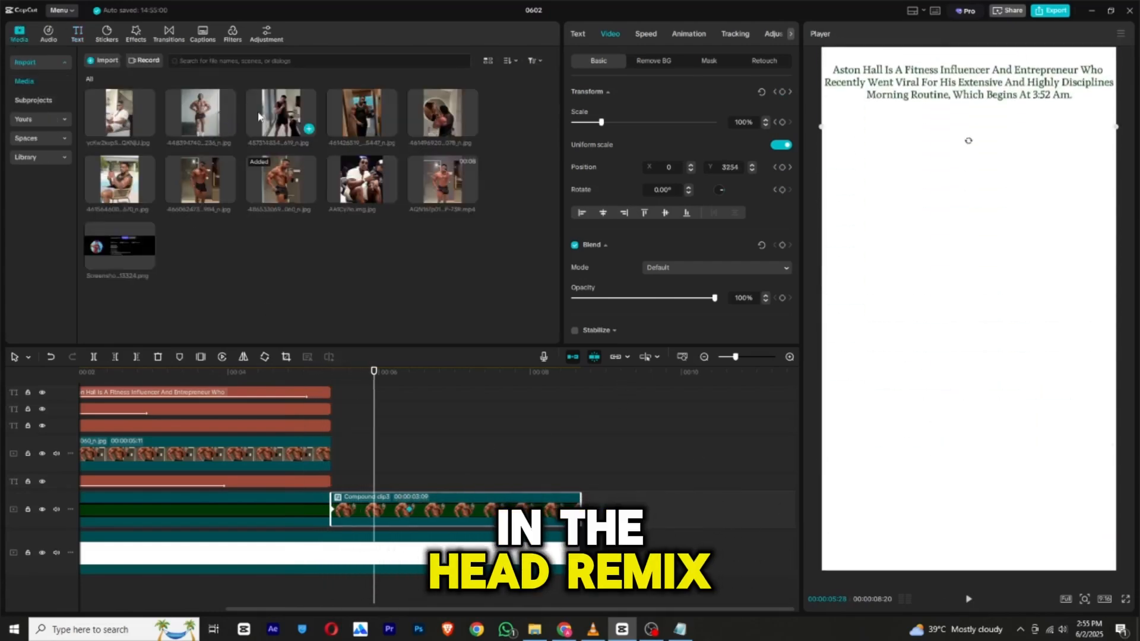
drag(259, 114, 349, 464)
click(661, 65)
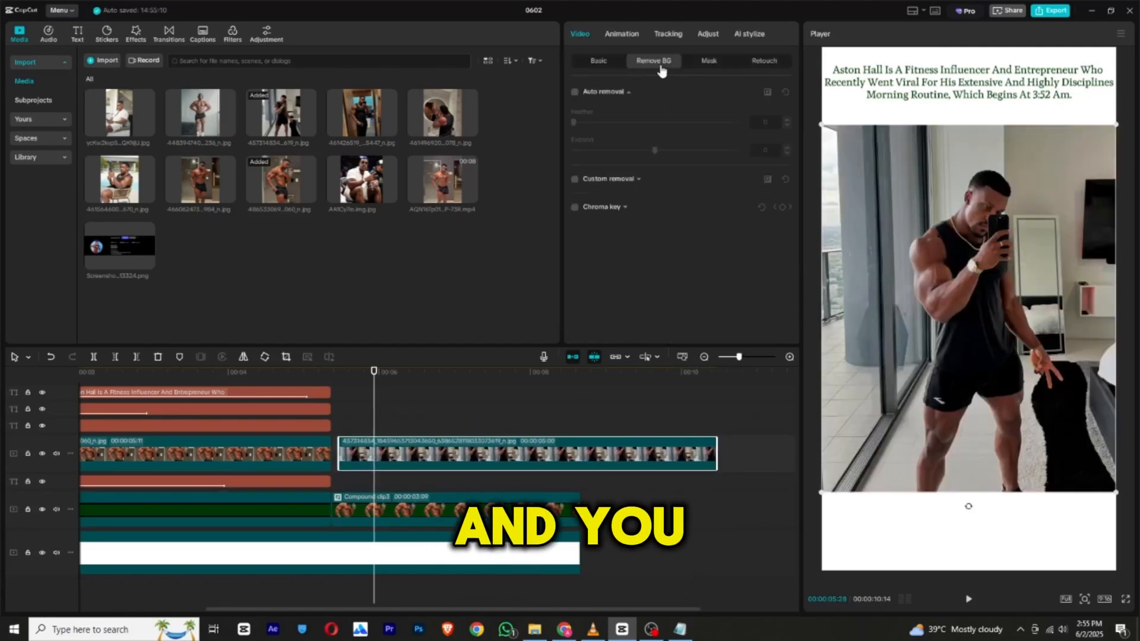
click(576, 92)
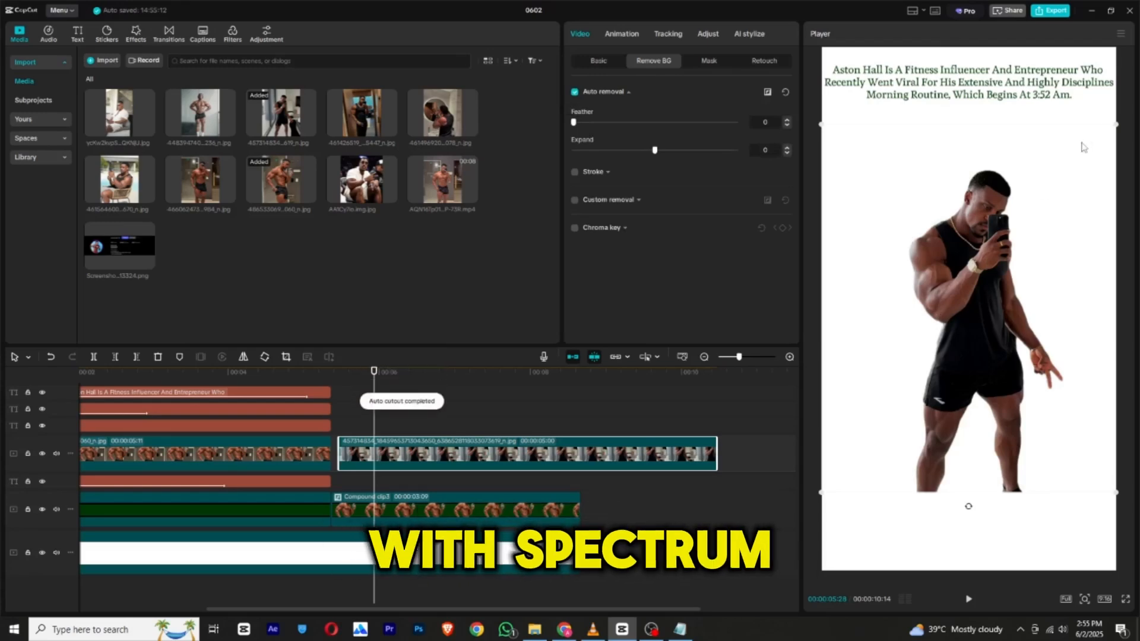
Crop away the legs and a strip of the left side of the tank-top photo, then enlarge the cutout slightly.
click(285, 357)
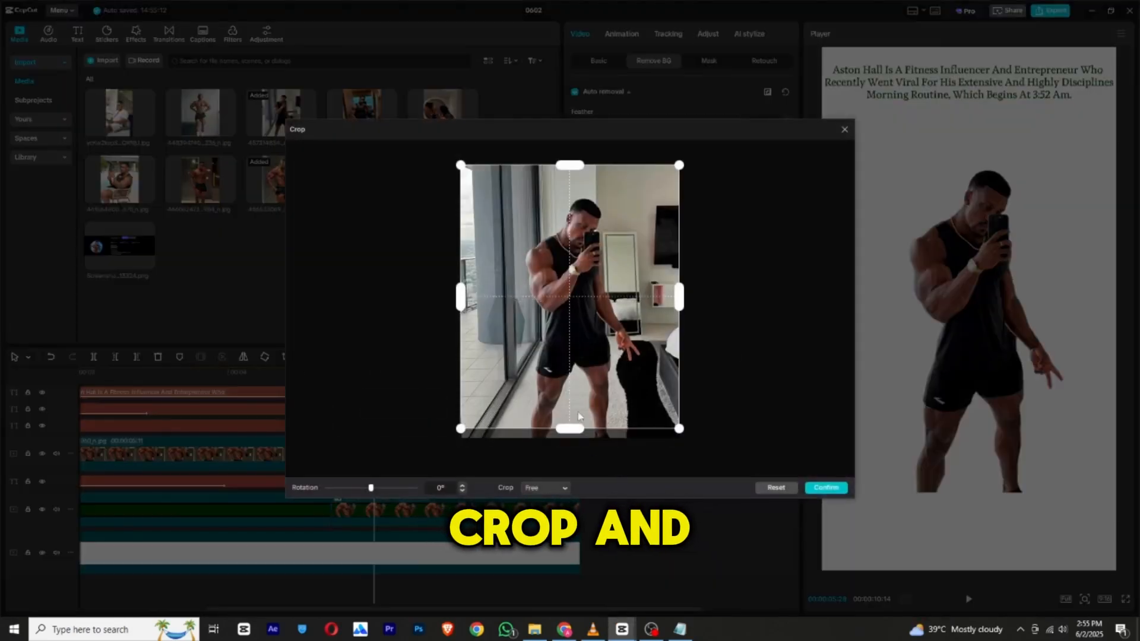
drag(570, 429, 581, 363)
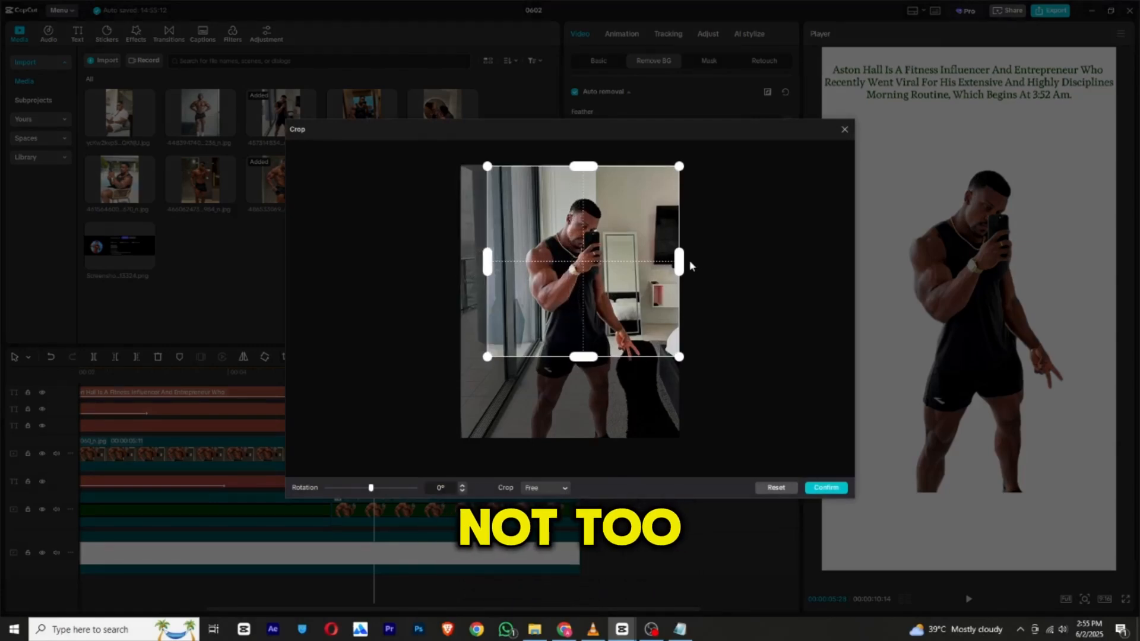
click(821, 488)
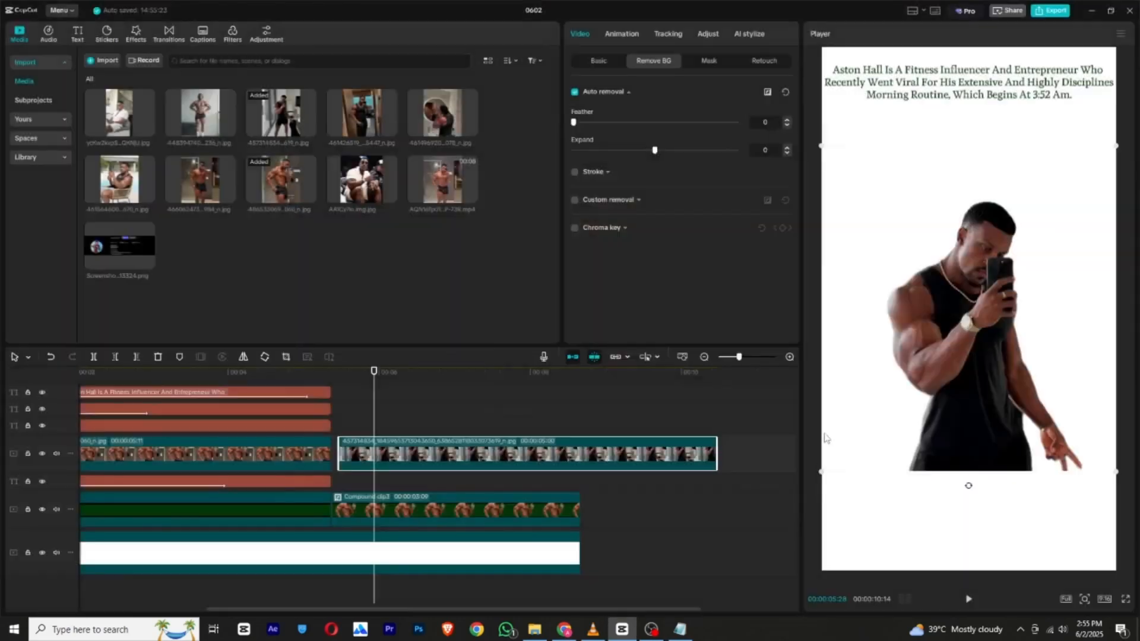
drag(819, 473, 782, 514)
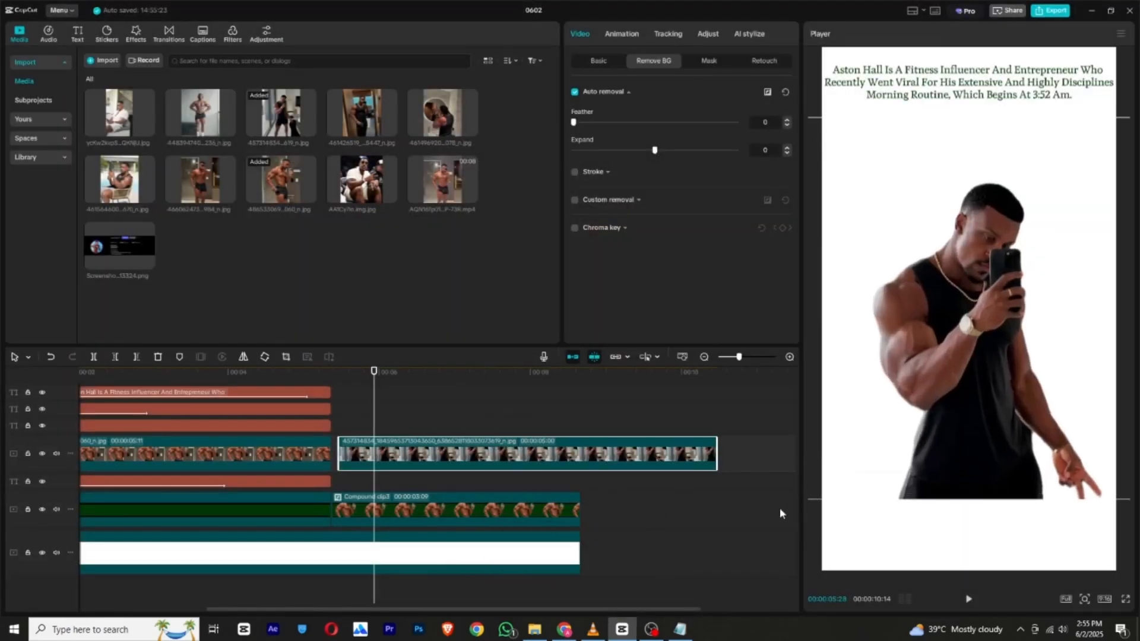
Add a default text clip starting at 00:00:05:11 and replace its wording with a solid square symbol.
click(78, 34)
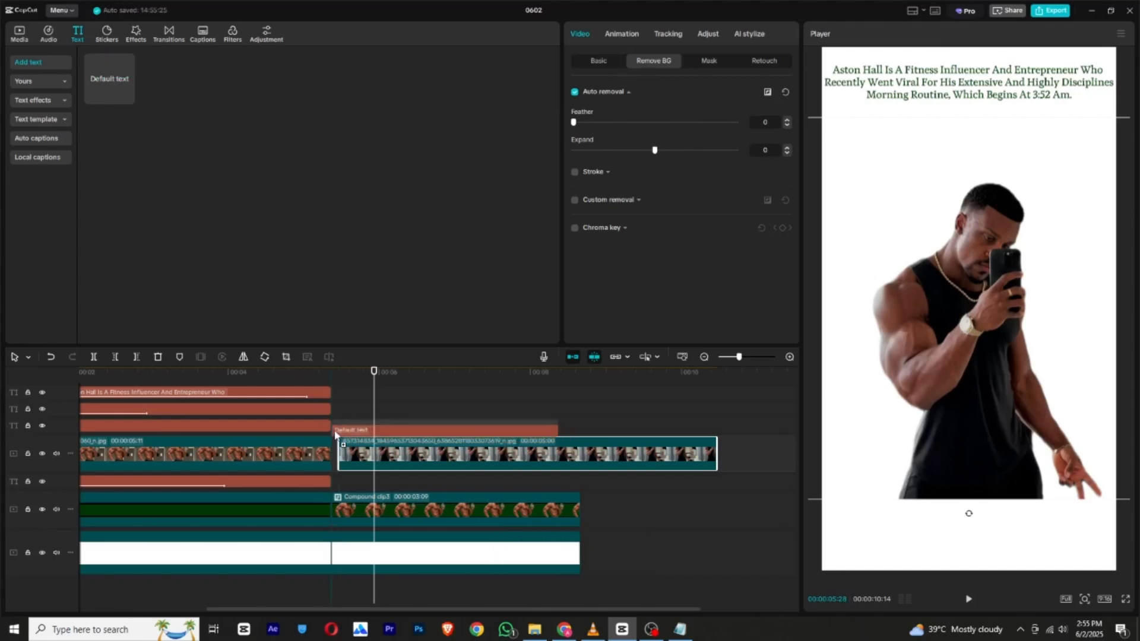
drag(335, 435, 334, 432)
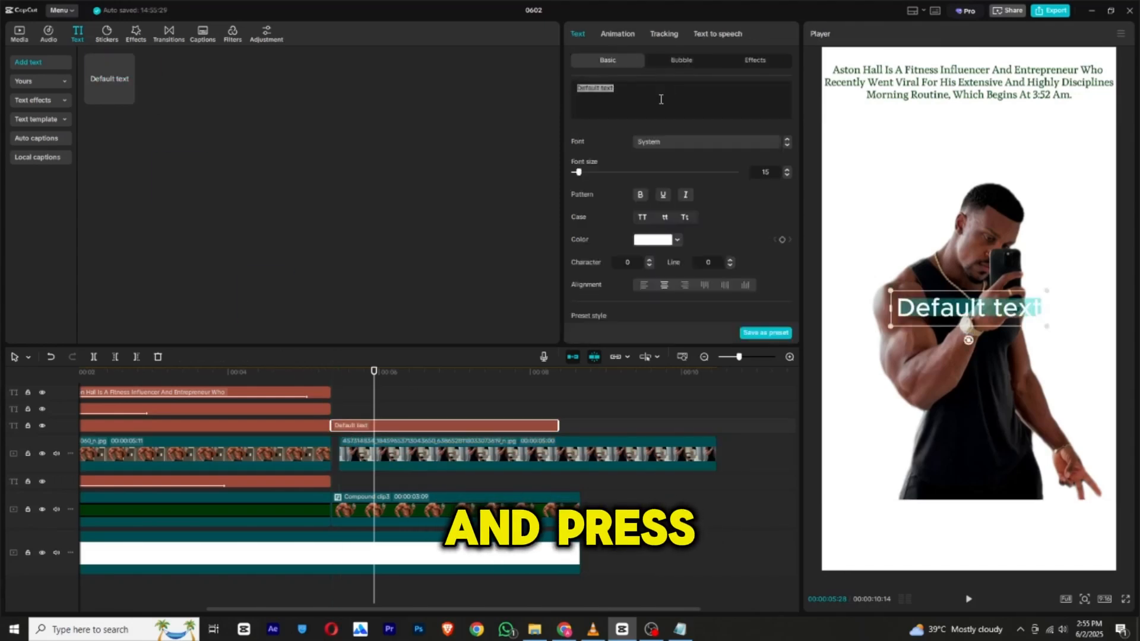
key(super+period)
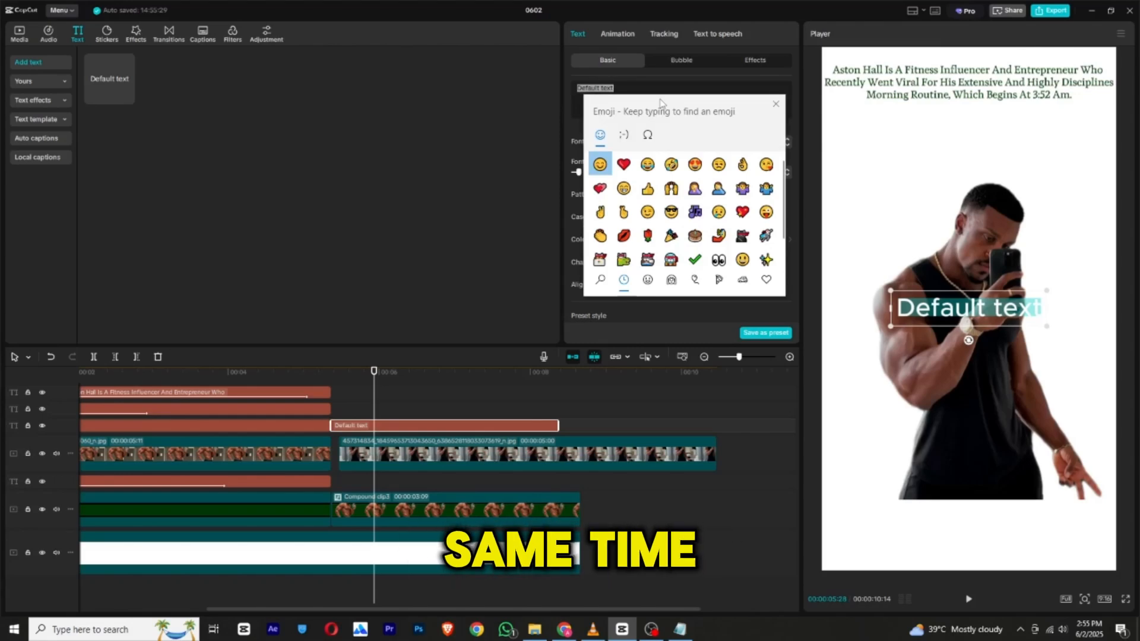
click(648, 134)
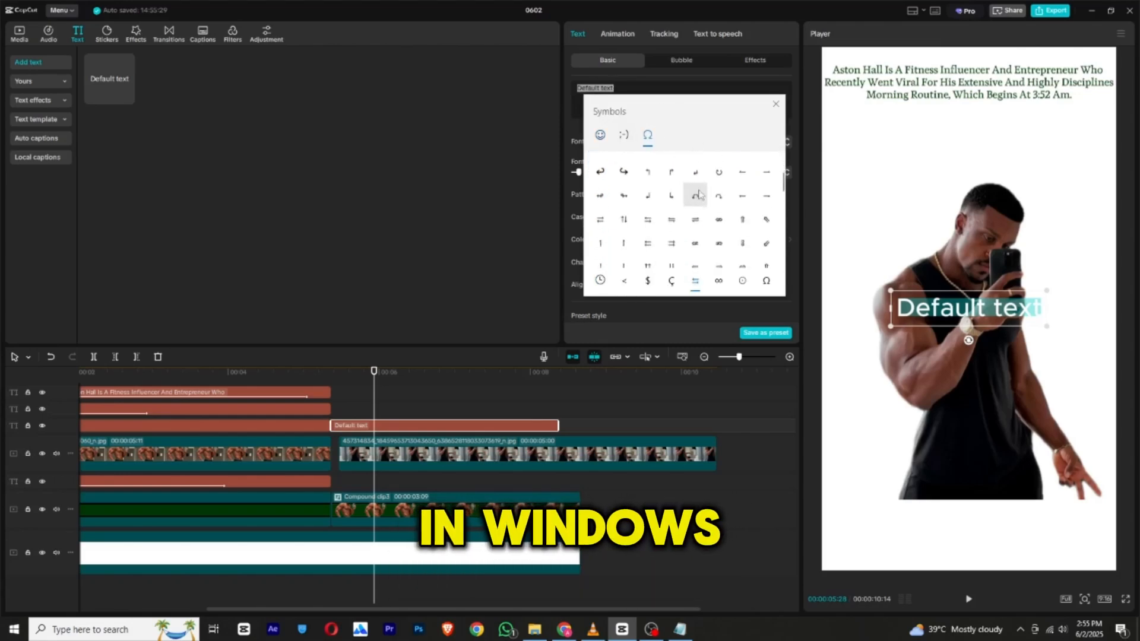
click(719, 194)
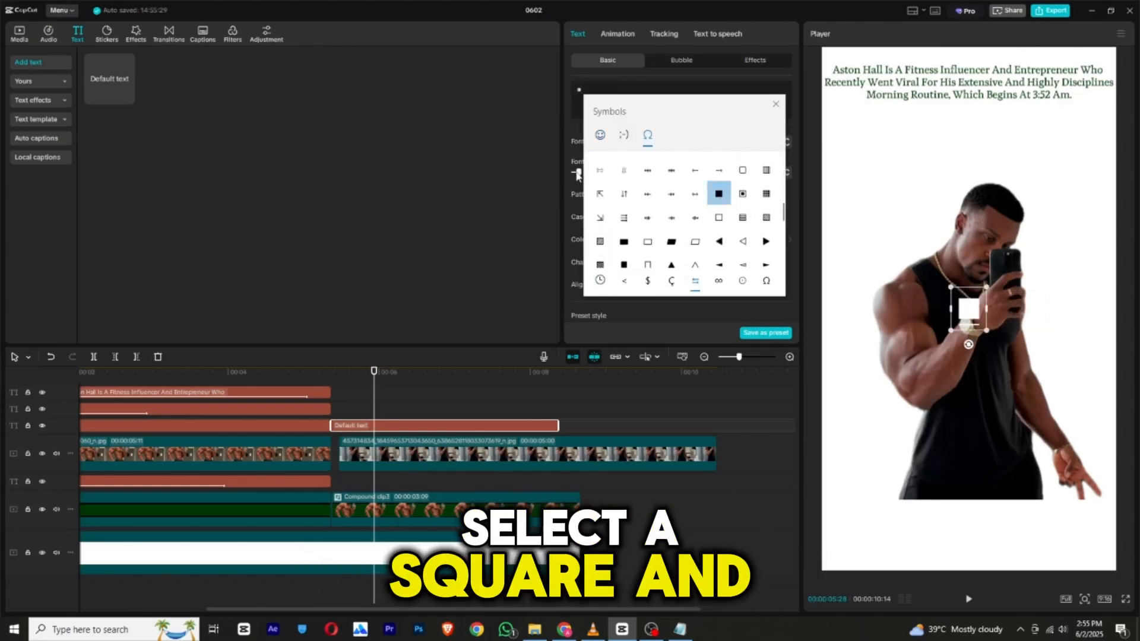
Set the square text's font size to 112 and color it dark green 003703 by sampling the description text.
click(654, 239)
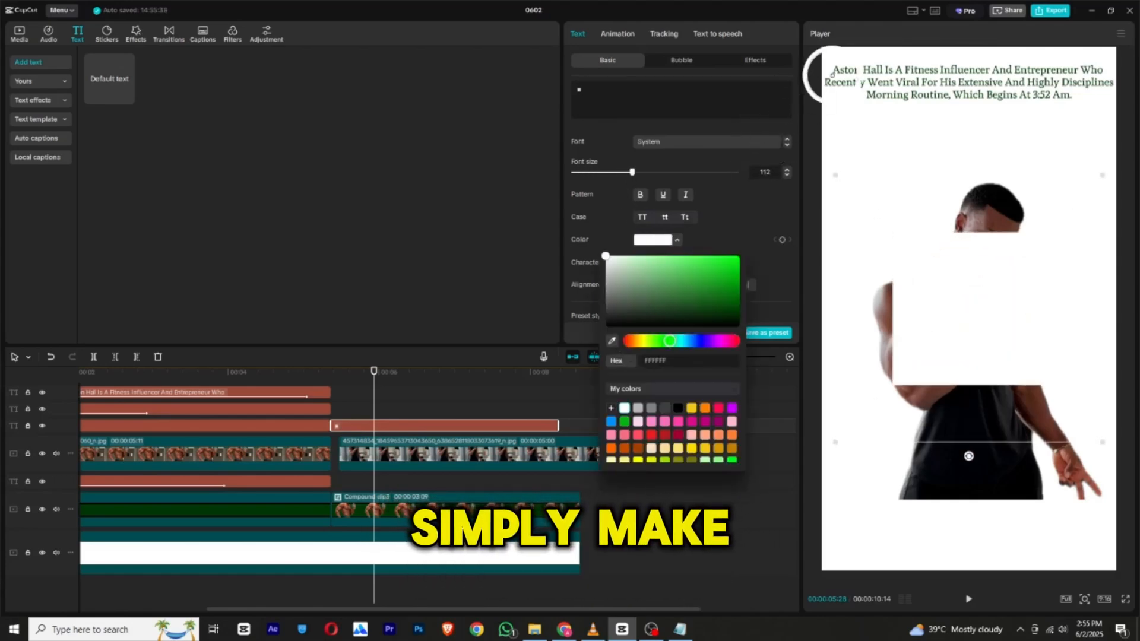
click(829, 83)
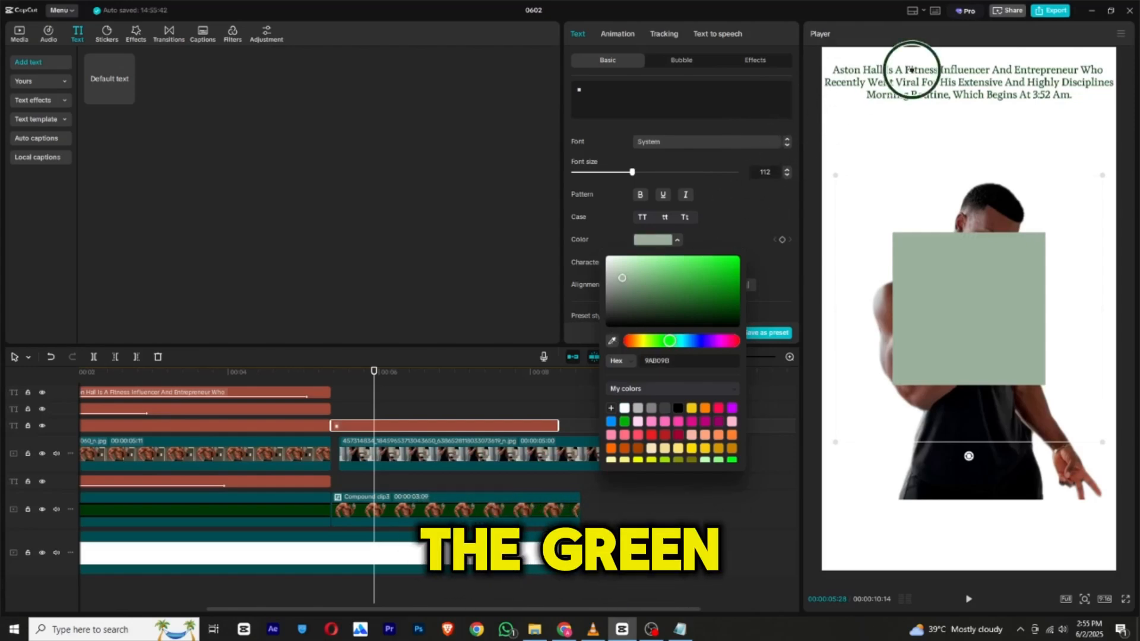
click(912, 69)
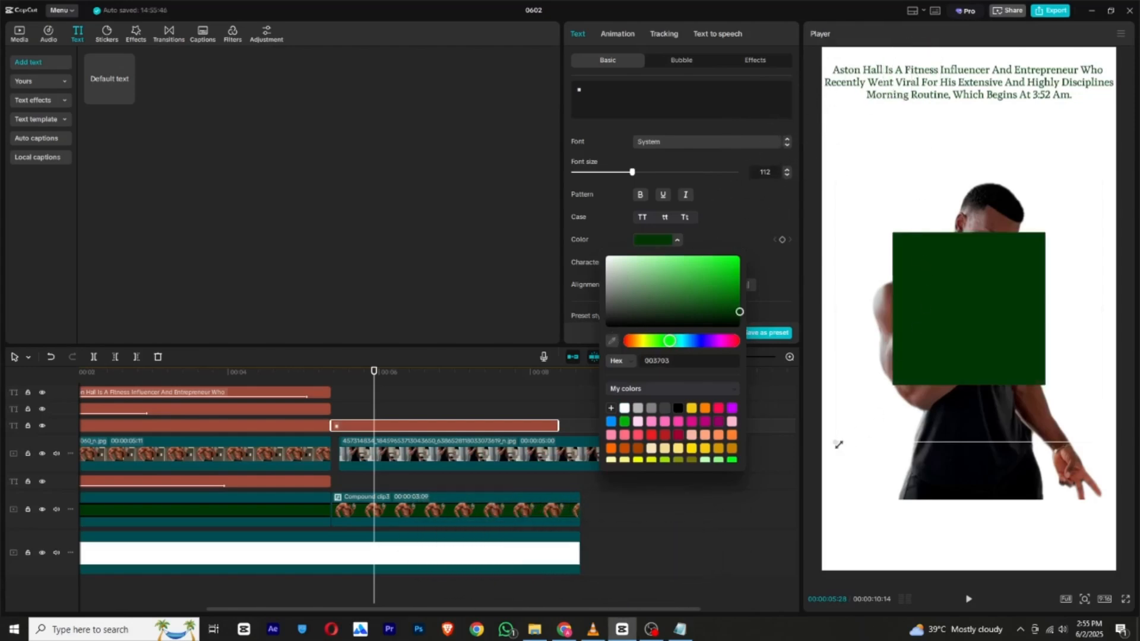
Scale up and reposition the green square in the frame, and set its font size to 123.
drag(838, 445, 762, 505)
drag(876, 368, 875, 390)
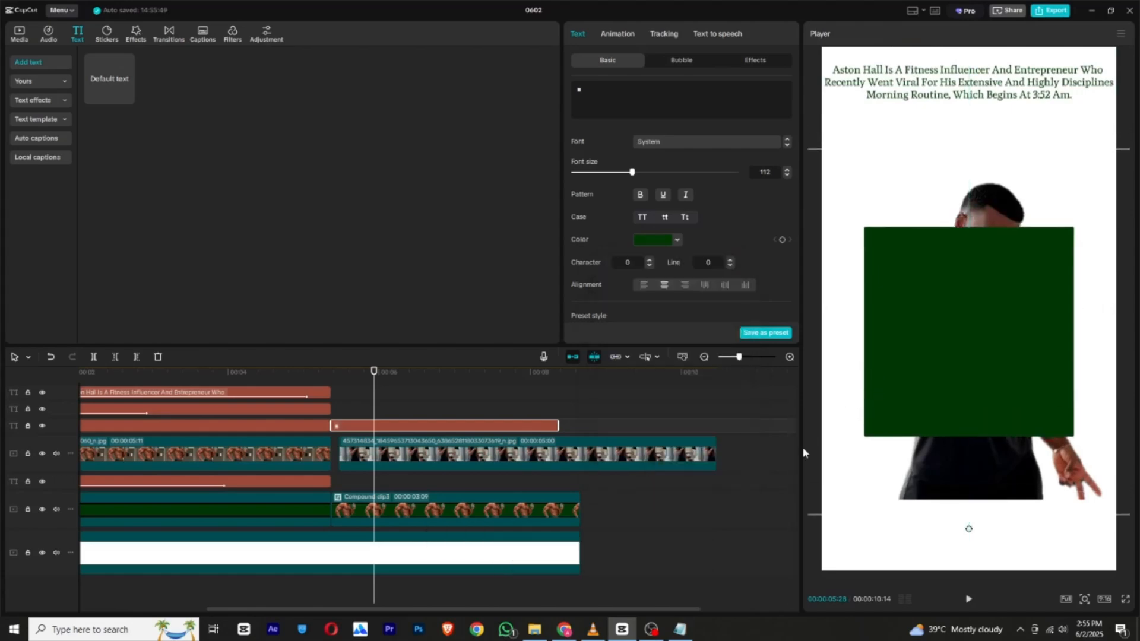
drag(633, 173, 638, 173)
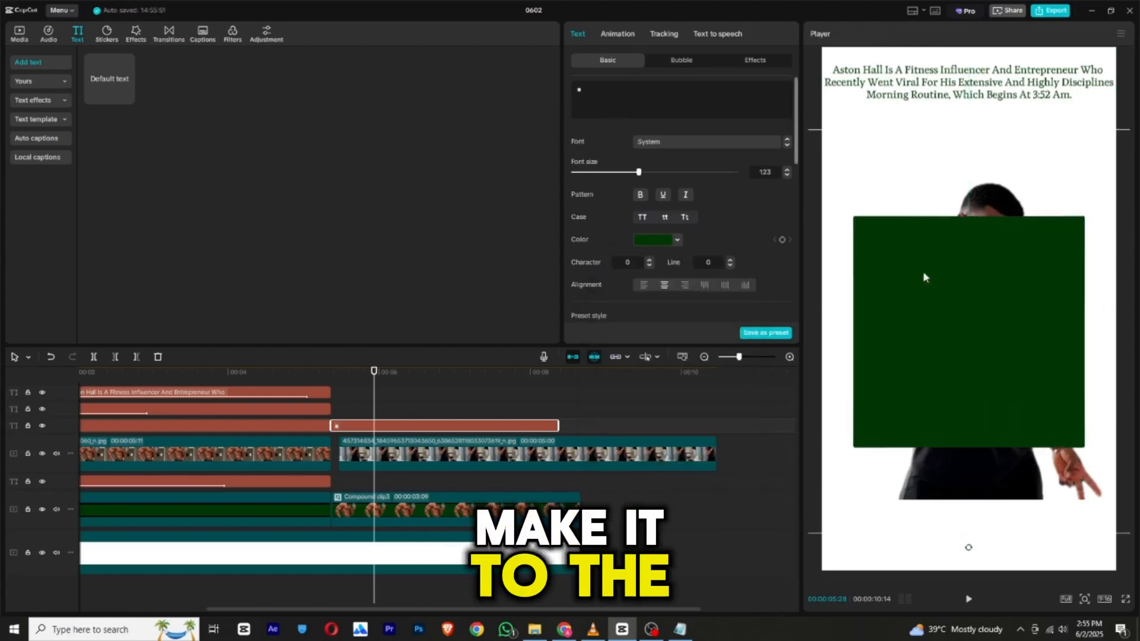
Place the green square on a track beneath the tank-top photo and turn it into a compound clip.
drag(400, 436, 401, 480)
right_click(407, 481)
click(429, 484)
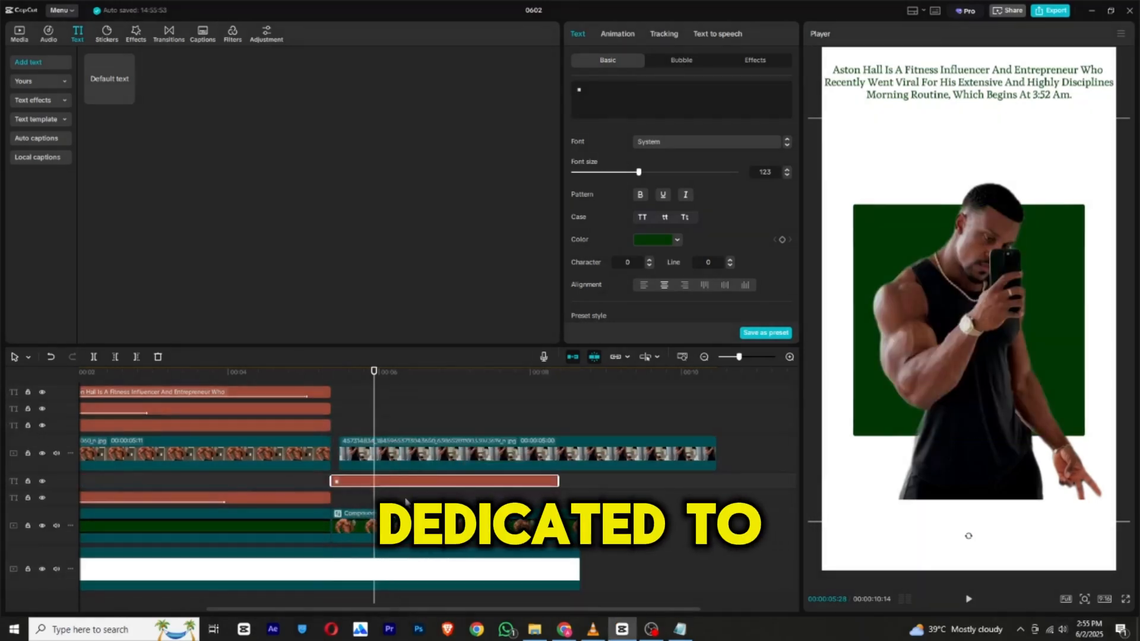
Align the tank-top photo's start with the square clip, scale it to 87%, and position it at X -30, Y 102 over the square.
click(376, 454)
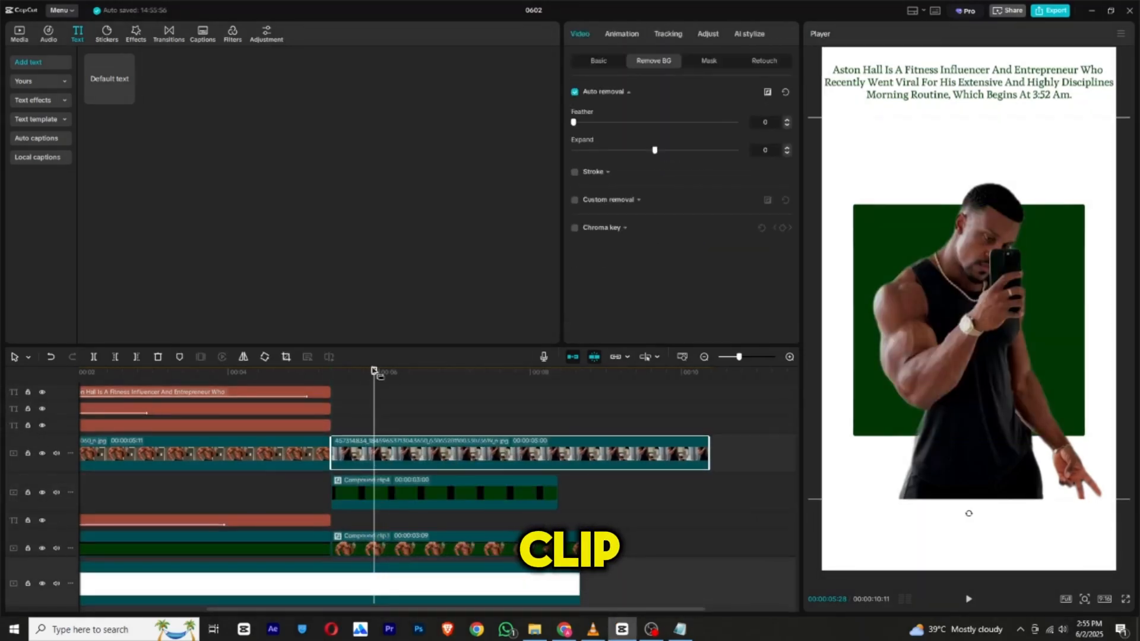
click(599, 62)
drag(600, 122, 606, 122)
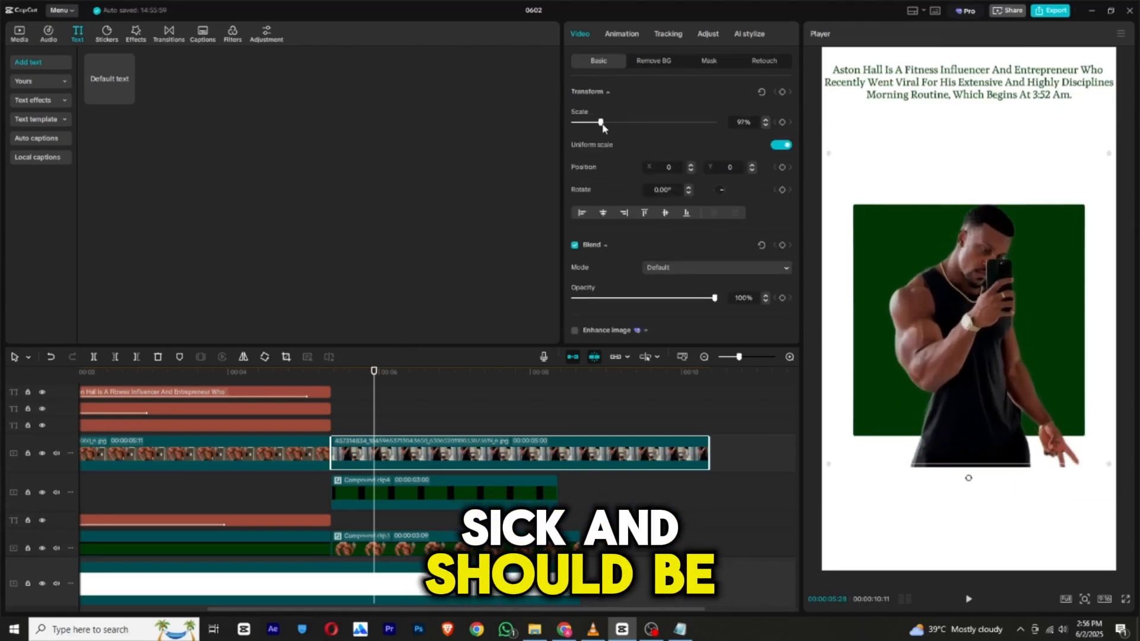
drag(869, 370, 861, 308)
drag(607, 123, 597, 123)
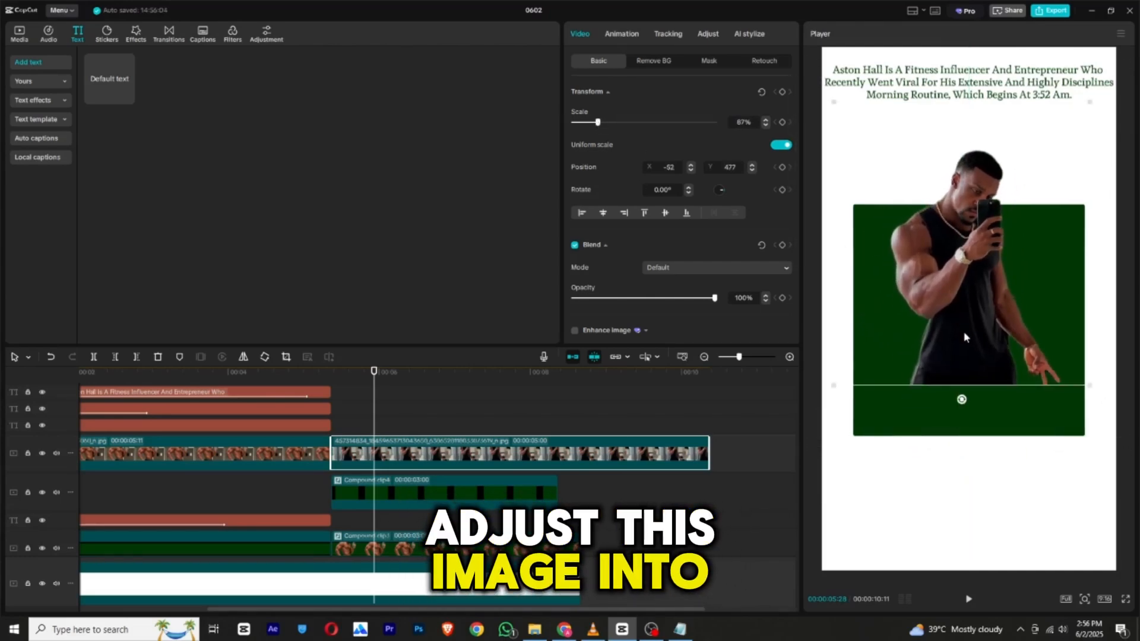
drag(965, 336, 971, 382)
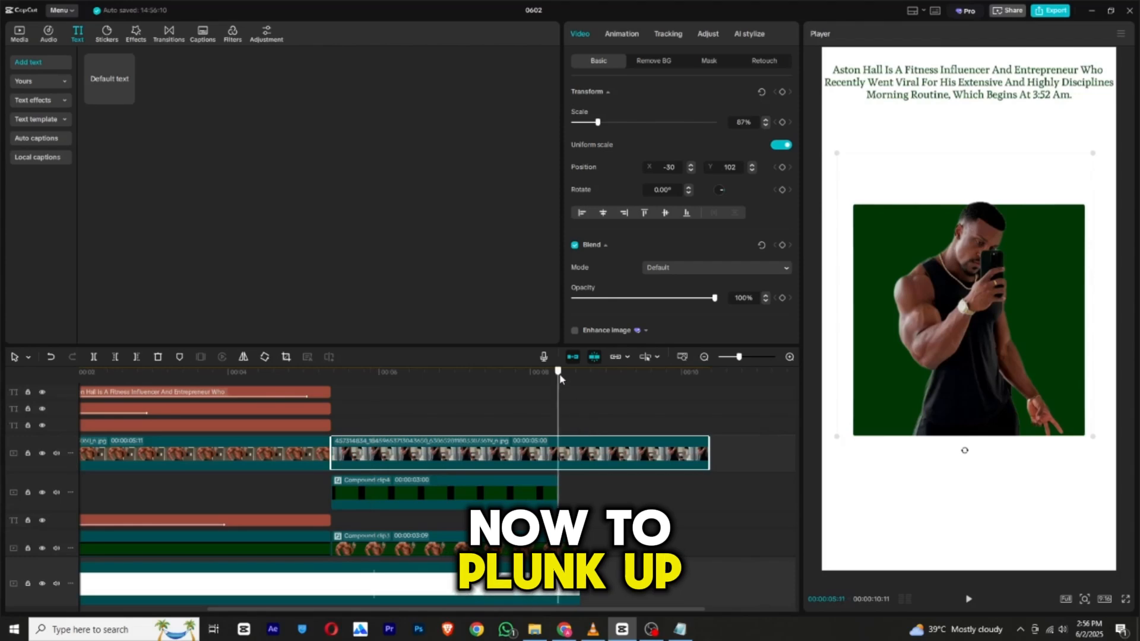
Combine the tank-top photo and the green square clip into one compound clip.
click(558, 378)
click(377, 371)
click(447, 508)
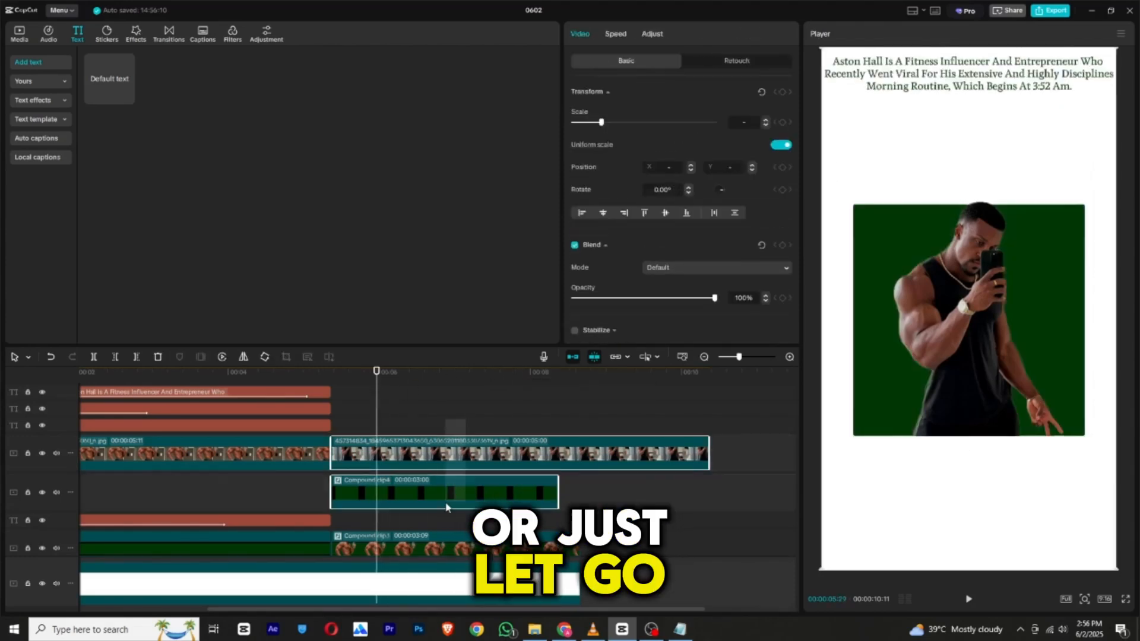
right_click(448, 502)
click(499, 349)
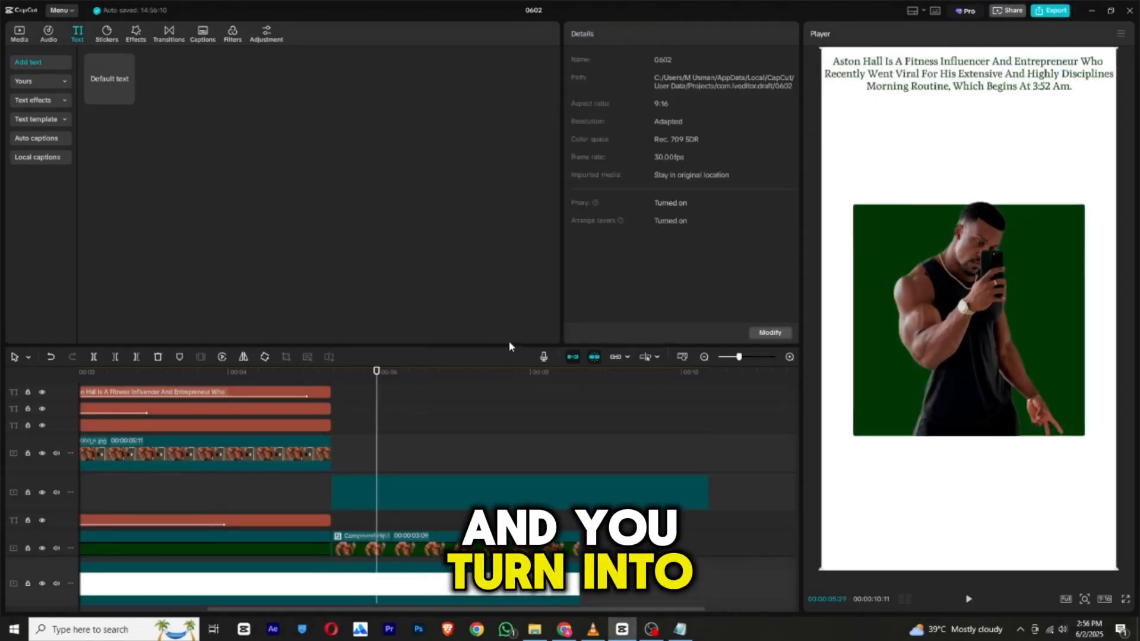
Add a Filmstrip mask to the new photo-and-square compound clip with the playhead at 00:00:05:11.
mouse_move(351, 372)
mouse_down()
mouse_move(331, 376)
mouse_move(356, 382)
mouse_move(331, 385)
mouse_up()
click(711, 62)
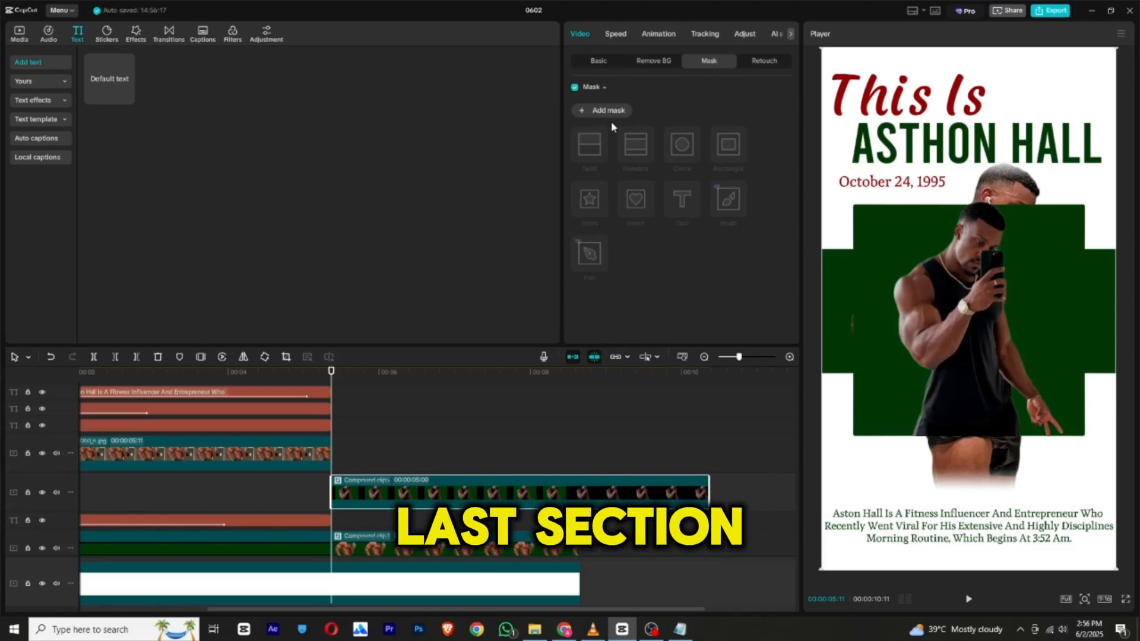
click(600, 110)
click(641, 146)
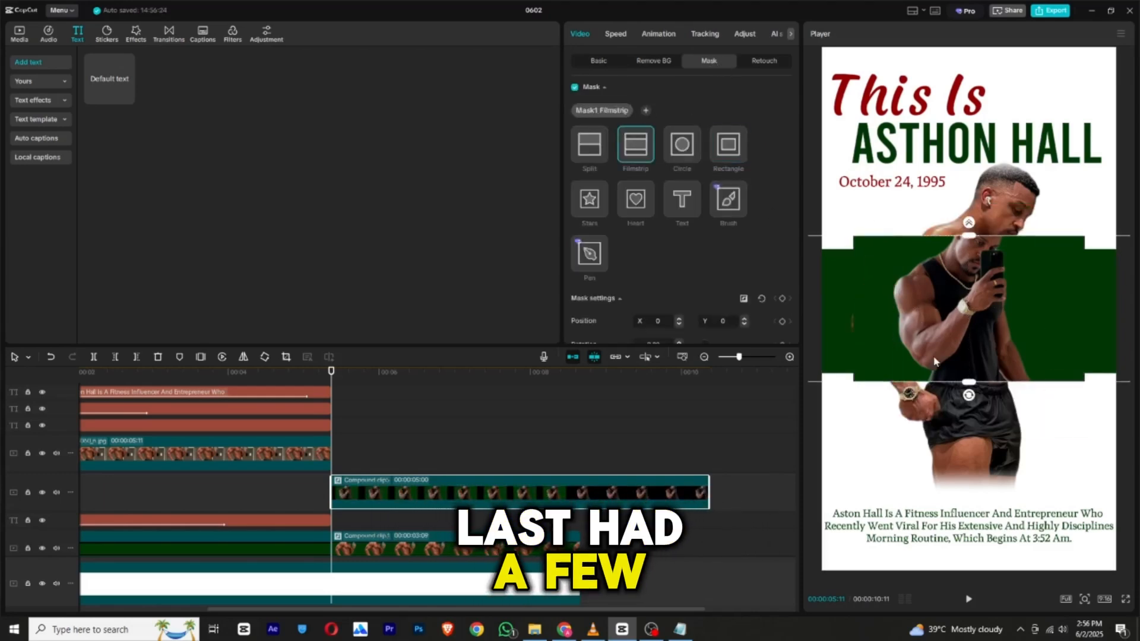
Widen the Filmstrip mask to uncover the whole photo and square, keyframe it, and place the keyframe past the middle of the clip.
mouse_move(971, 410)
mouse_down()
mouse_move(926, 400)
mouse_move(1027, 391)
mouse_move(959, 407)
mouse_move(979, 397)
mouse_up()
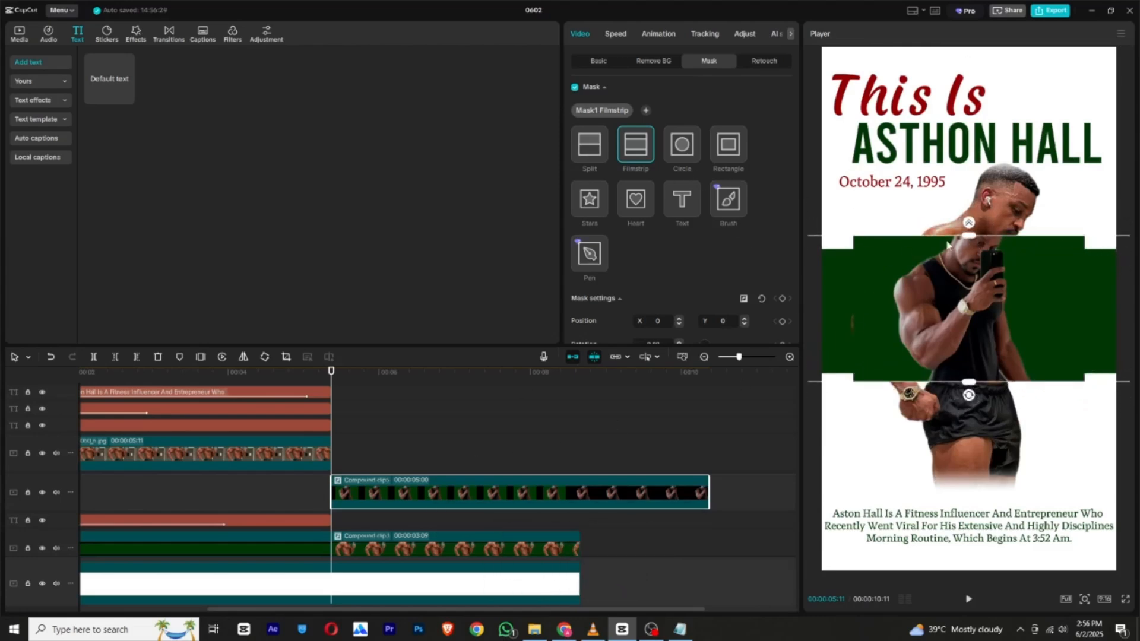
drag(968, 236, 981, 185)
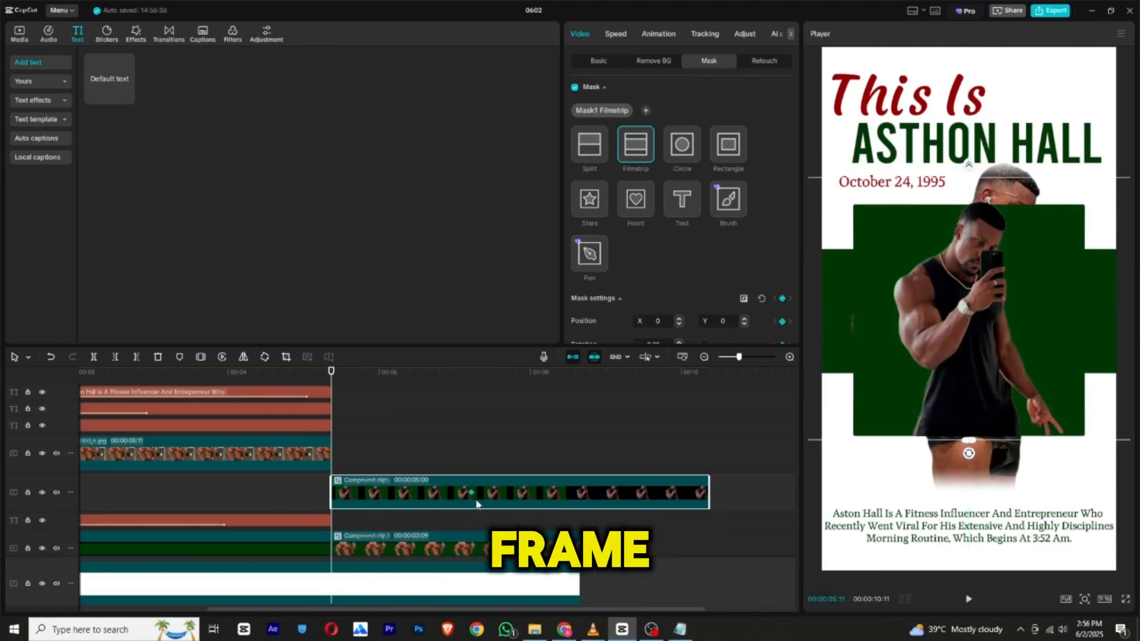
drag(515, 492, 544, 493)
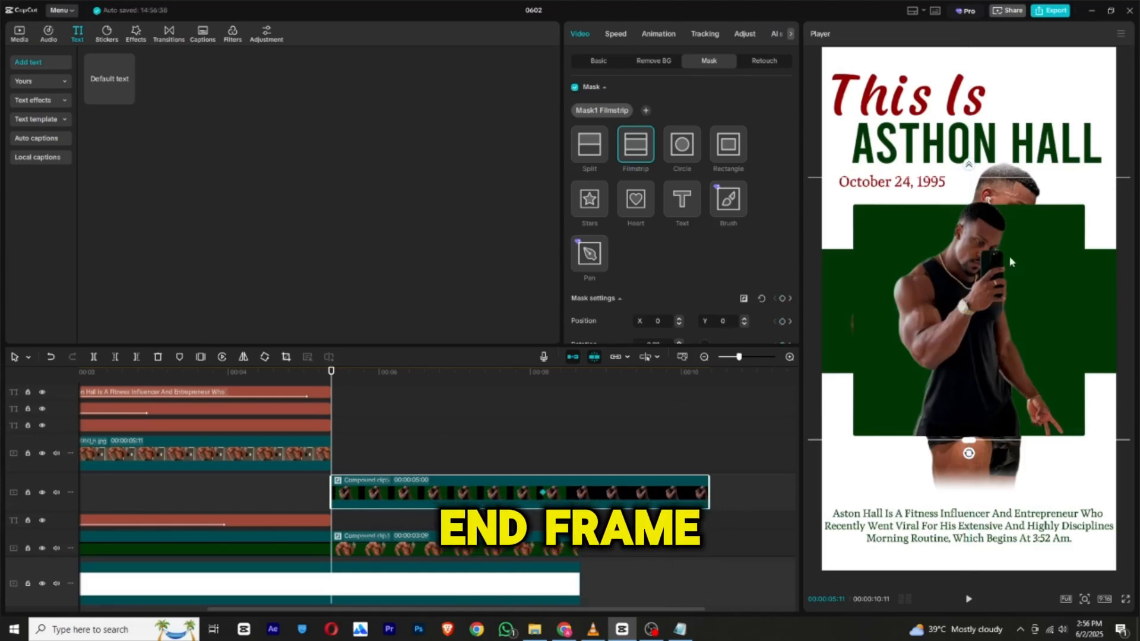
Close the Filmstrip mask completely at the start of the compound clip, shift the clip to start at about 00:00:05:20, and preview the reveal.
drag(969, 170, 988, 316)
drag(354, 375, 353, 380)
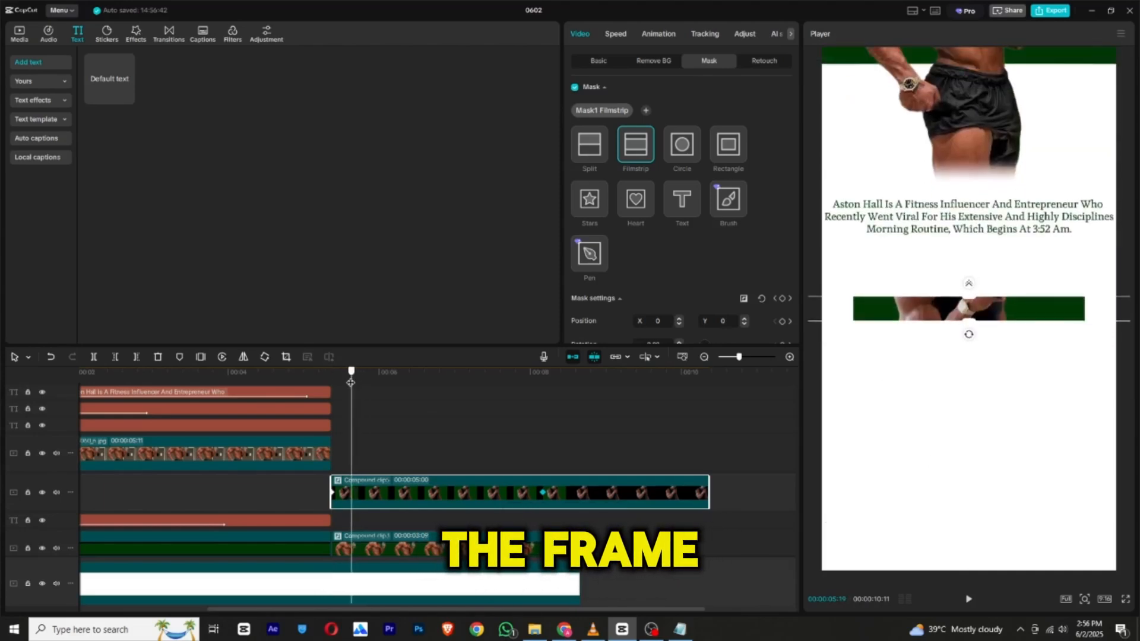
mouse_move(366, 494)
mouse_down()
mouse_move(413, 494)
mouse_move(386, 493)
mouse_up()
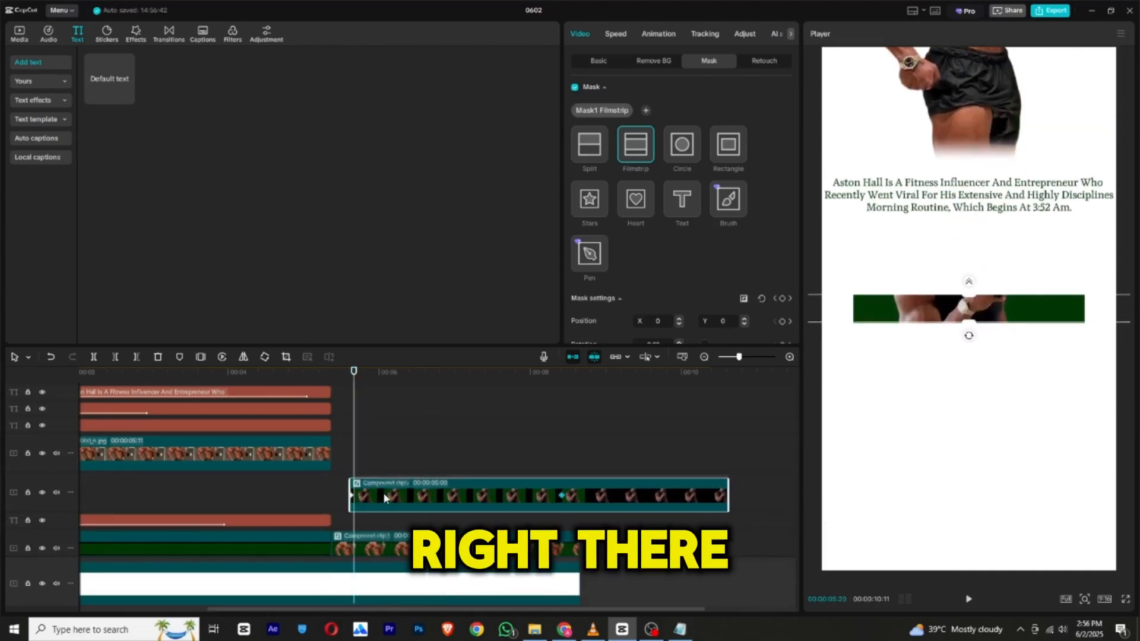
click(298, 400)
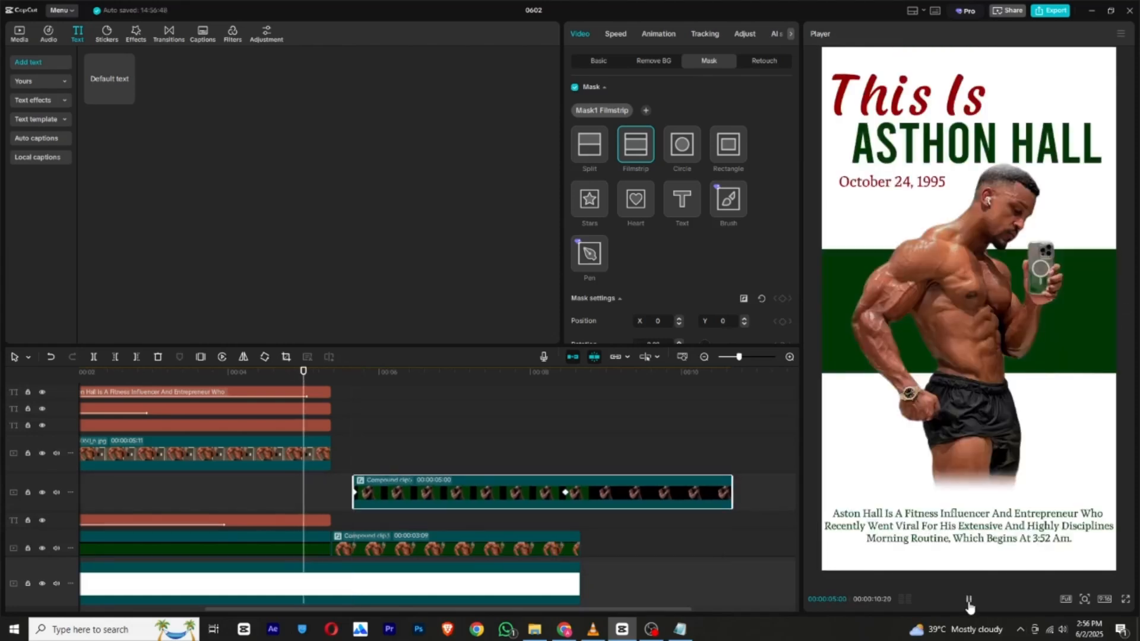
click(969, 600)
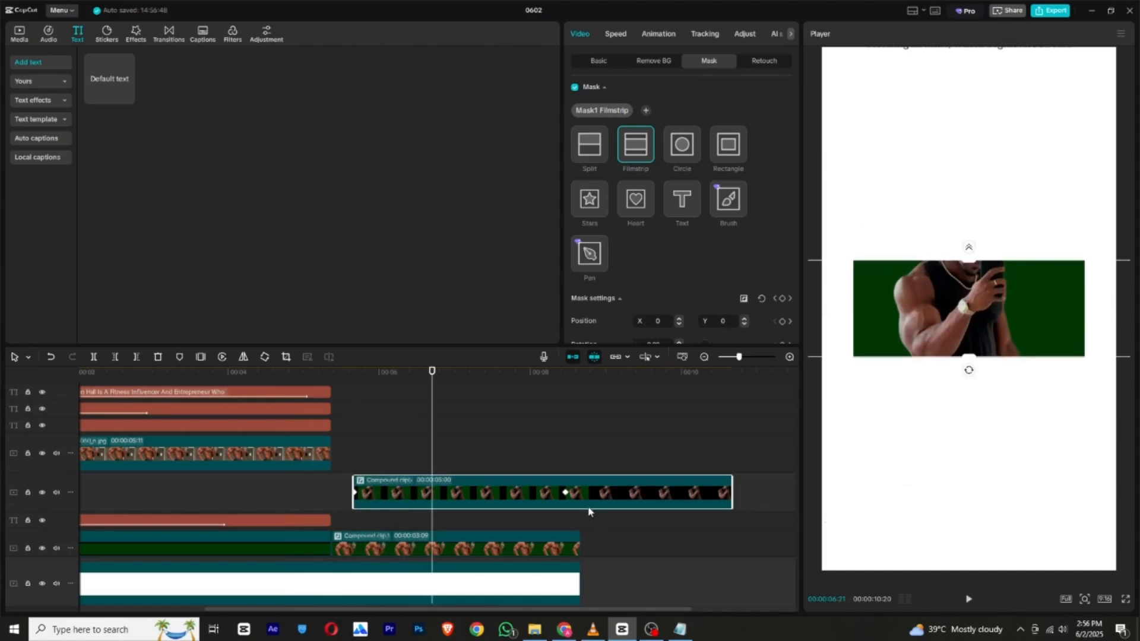
Apply the Cubic Out preset curve to the compound clip's mask keyframes.
right_click(566, 493)
click(654, 610)
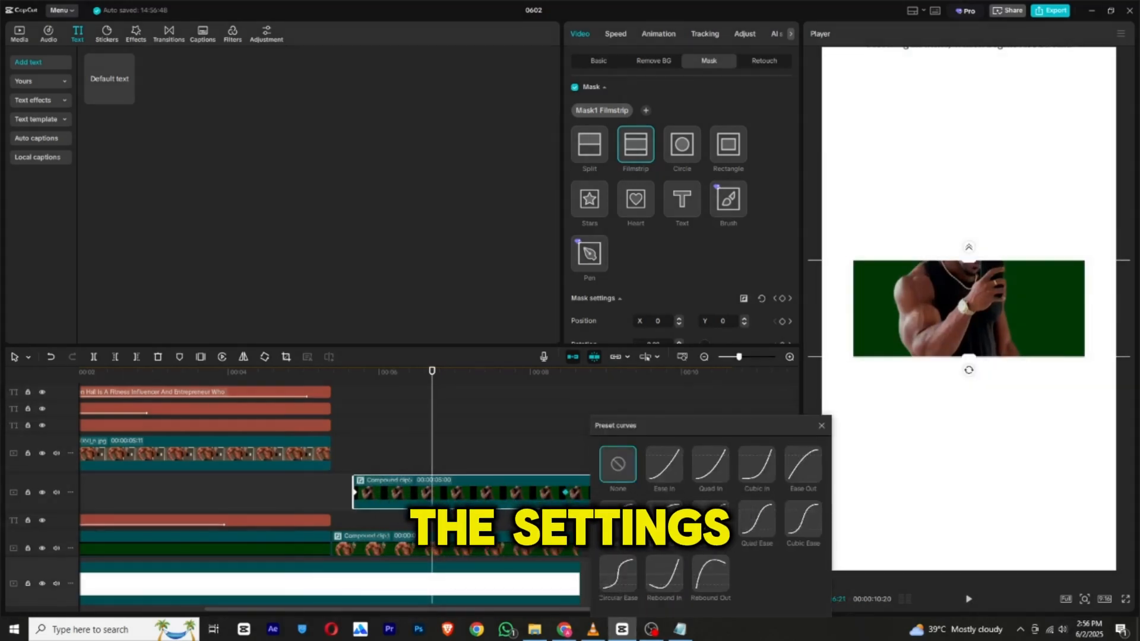
click(665, 519)
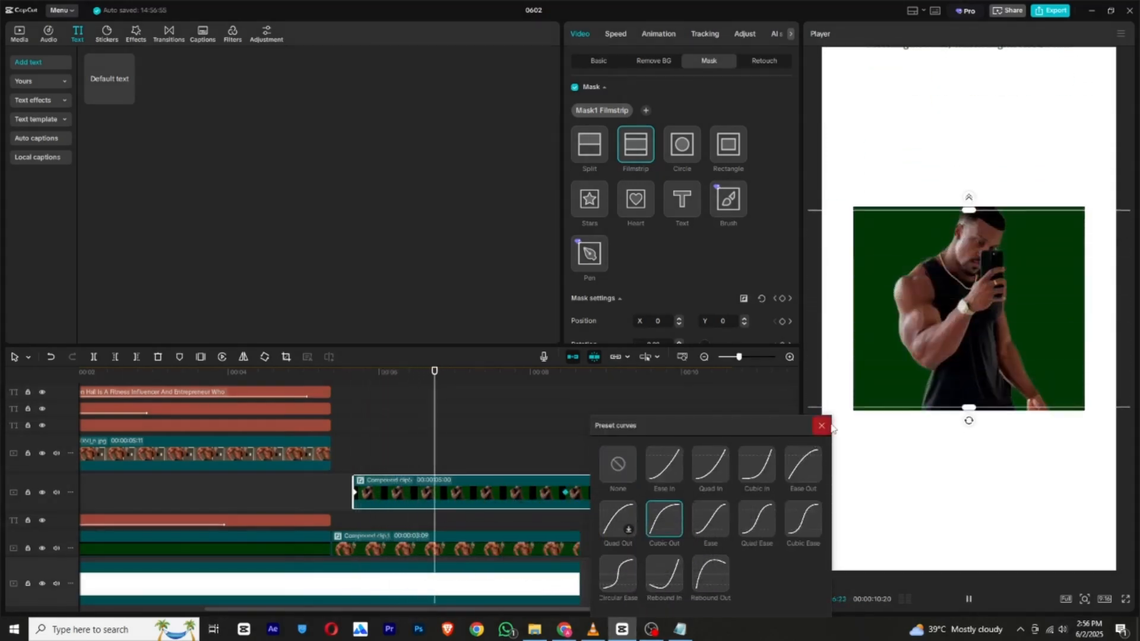
click(822, 425)
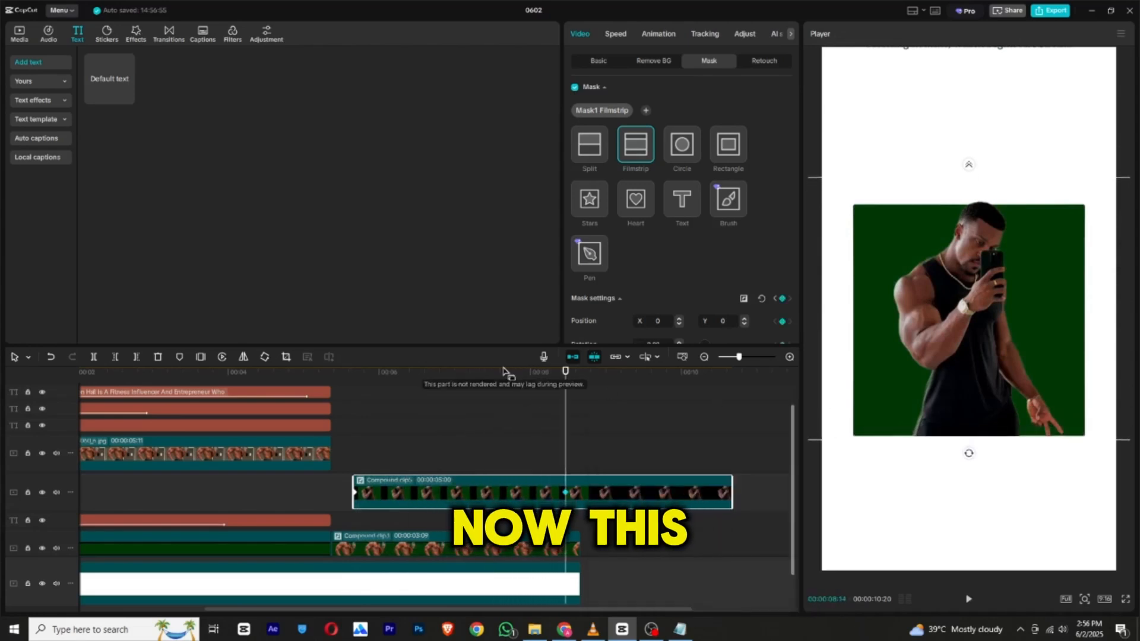
Add a default text clip above the photo-and-square compound clip, starting at 00:00:06:24.
drag(510, 392, 482, 388)
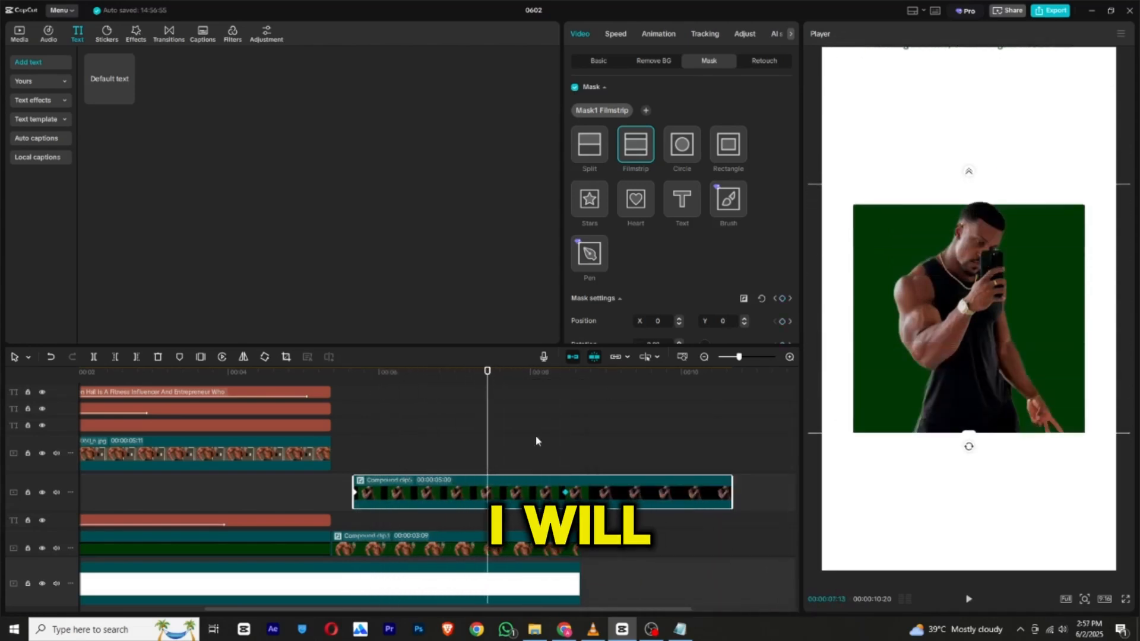
scroll(225, 405, down, 1)
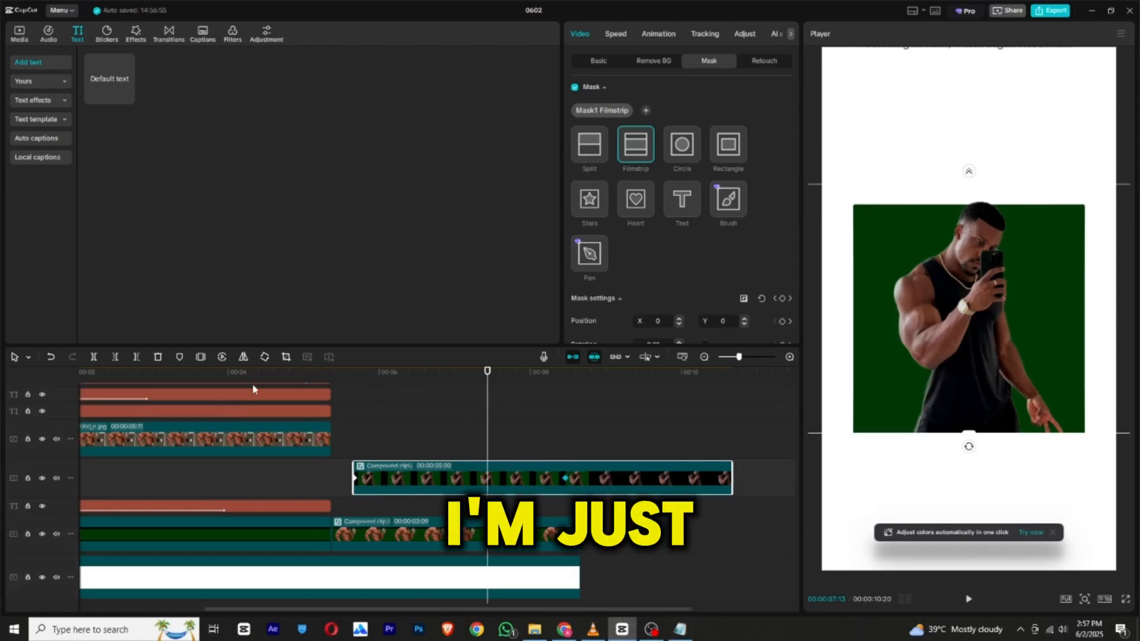
drag(110, 82, 406, 442)
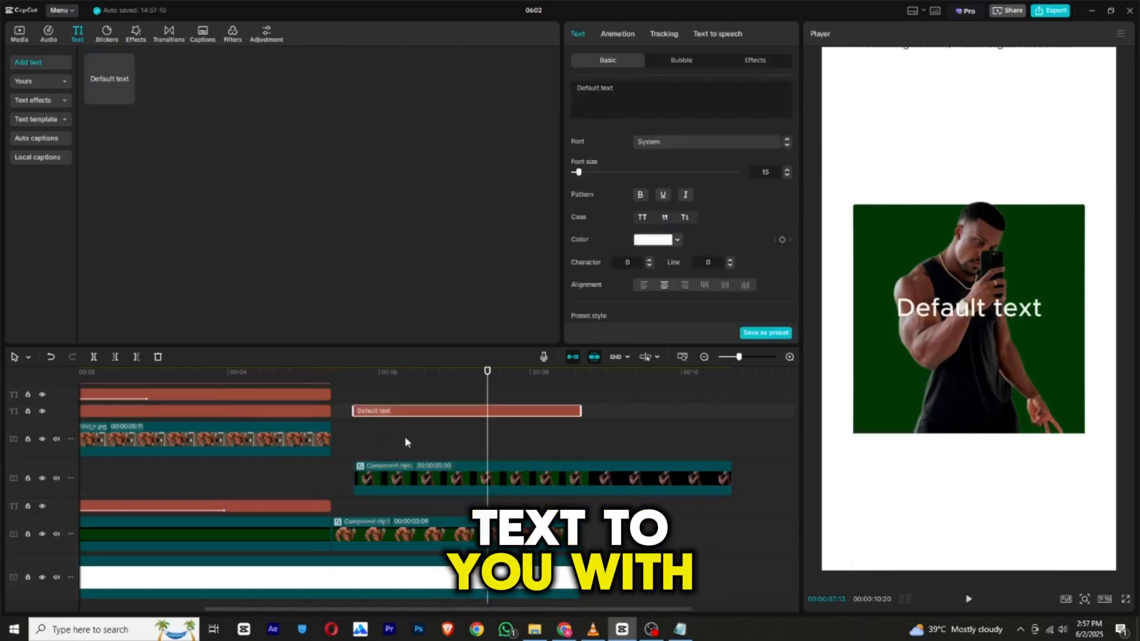
drag(382, 375, 530, 444)
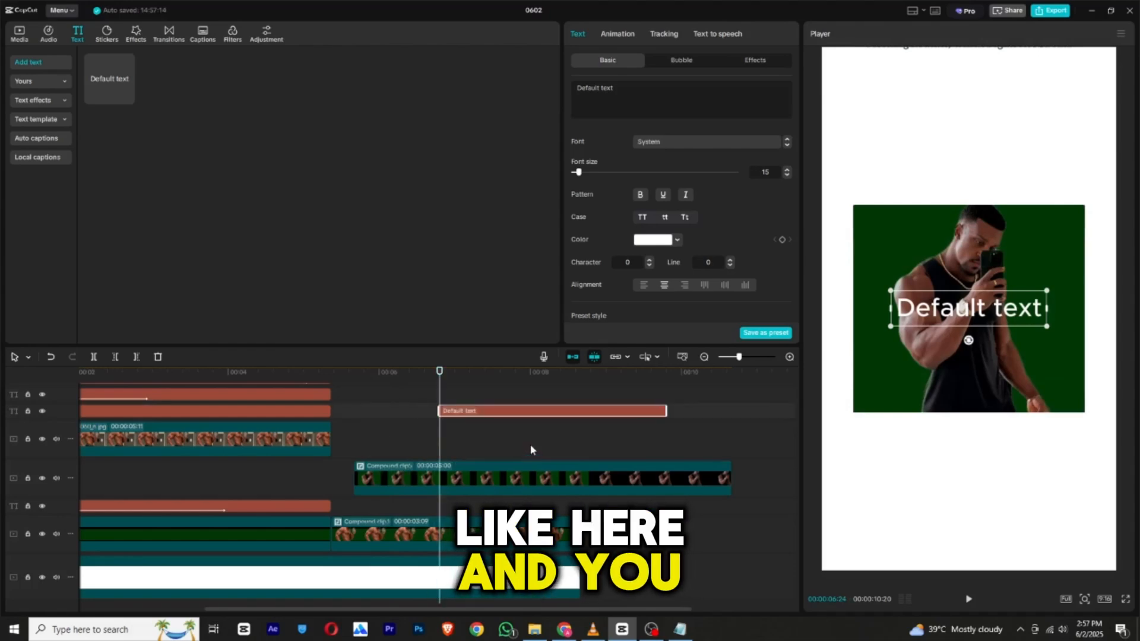
Copy "a creator" from the Notepad script and replace the default wording of the new text clip with it.
key(alt+Tab)
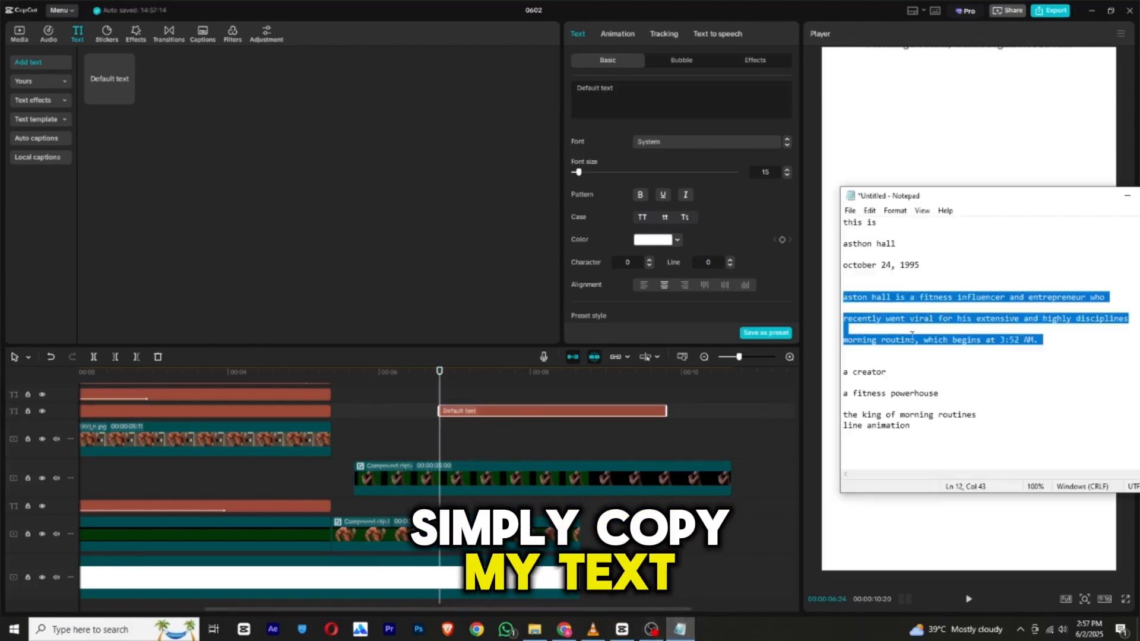
drag(952, 340, 907, 362)
right_click(842, 374)
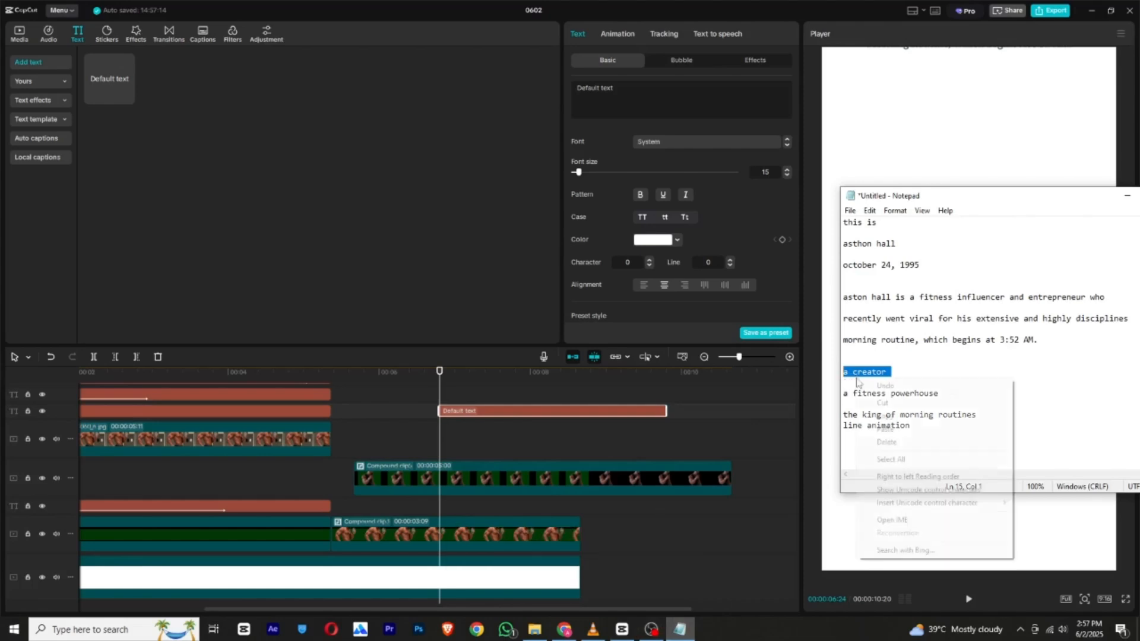
click(876, 415)
click(611, 88)
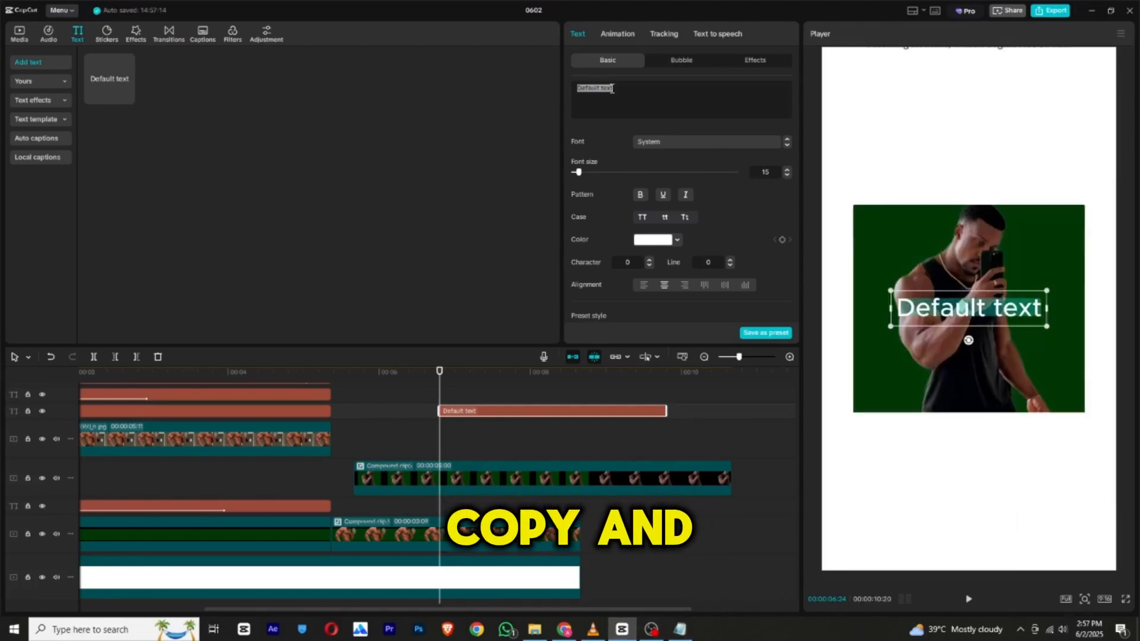
right_click(612, 89)
click(657, 137)
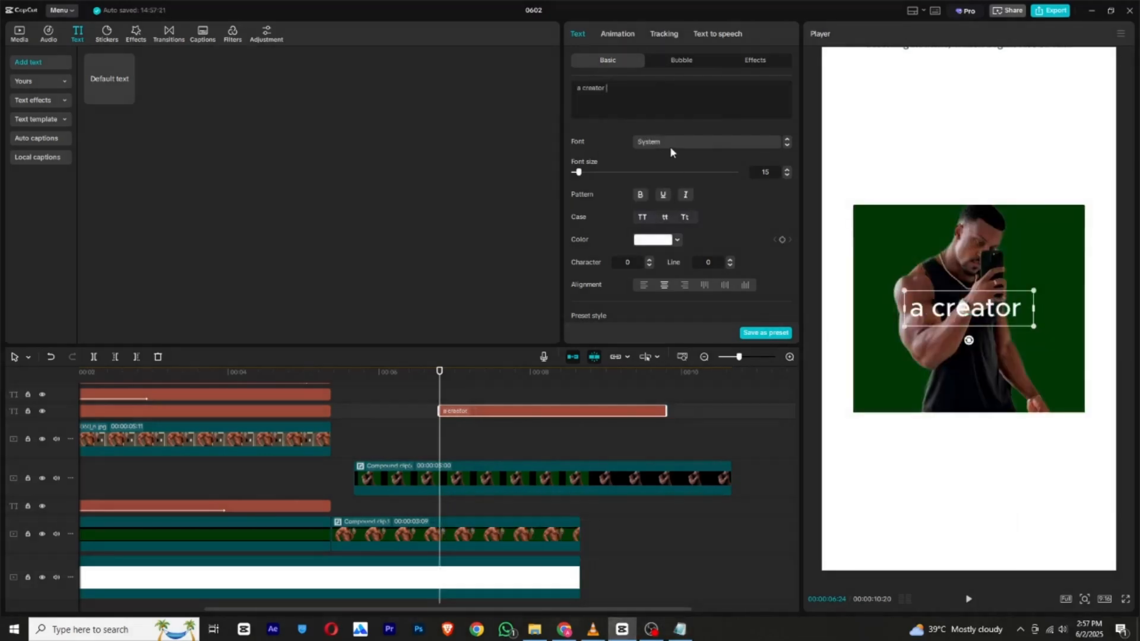
Color the "a creator" text the square's dark green, set its font to Bebas Regular, and place it enlarged above the green square.
click(648, 241)
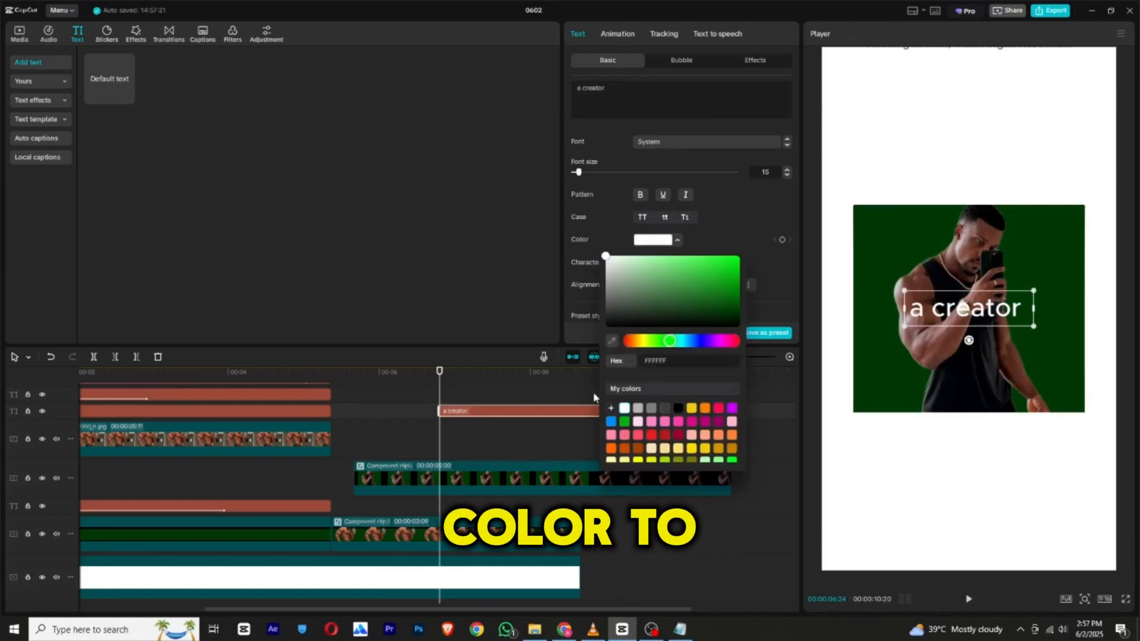
click(601, 605)
click(651, 241)
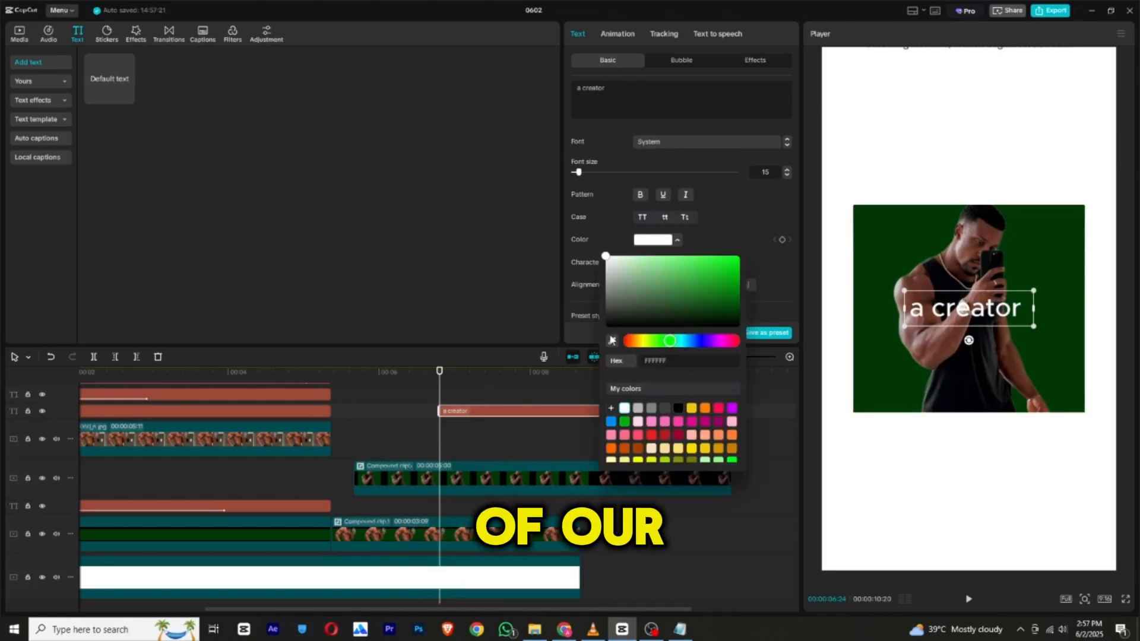
drag(944, 306, 823, 177)
click(674, 143)
click(689, 232)
mouse_move(960, 120)
mouse_down()
mouse_move(990, 116)
mouse_move(980, 110)
mouse_up()
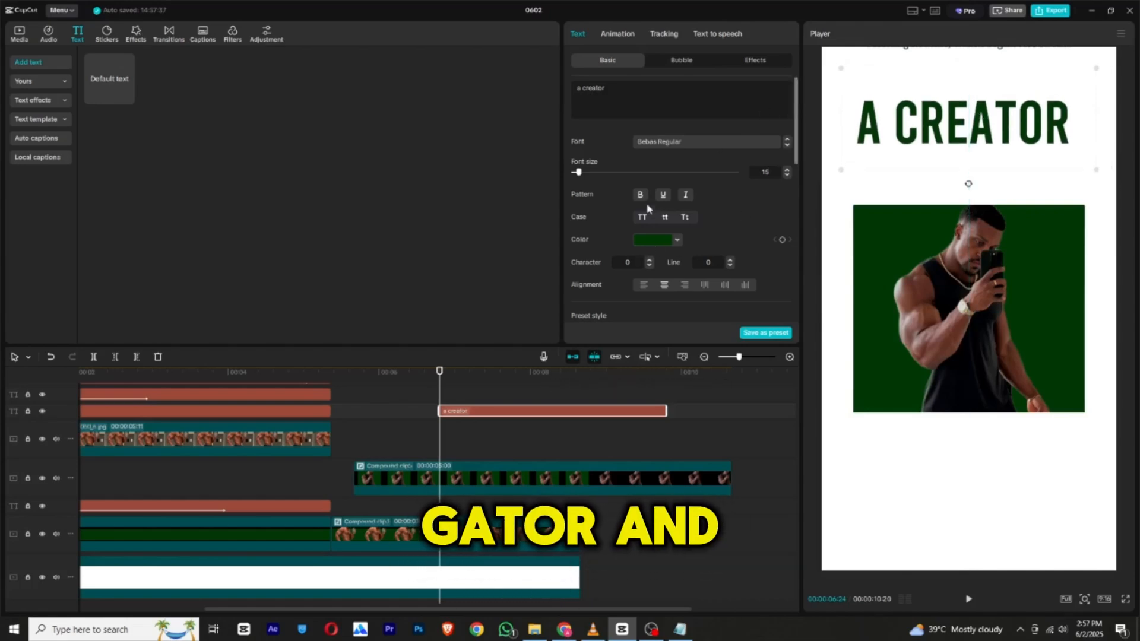
Add a second text clip above the "a creator" clip with the same start and fill it with "a fitness powerhouse" copied from Notepad.
drag(130, 70, 451, 394)
click(691, 626)
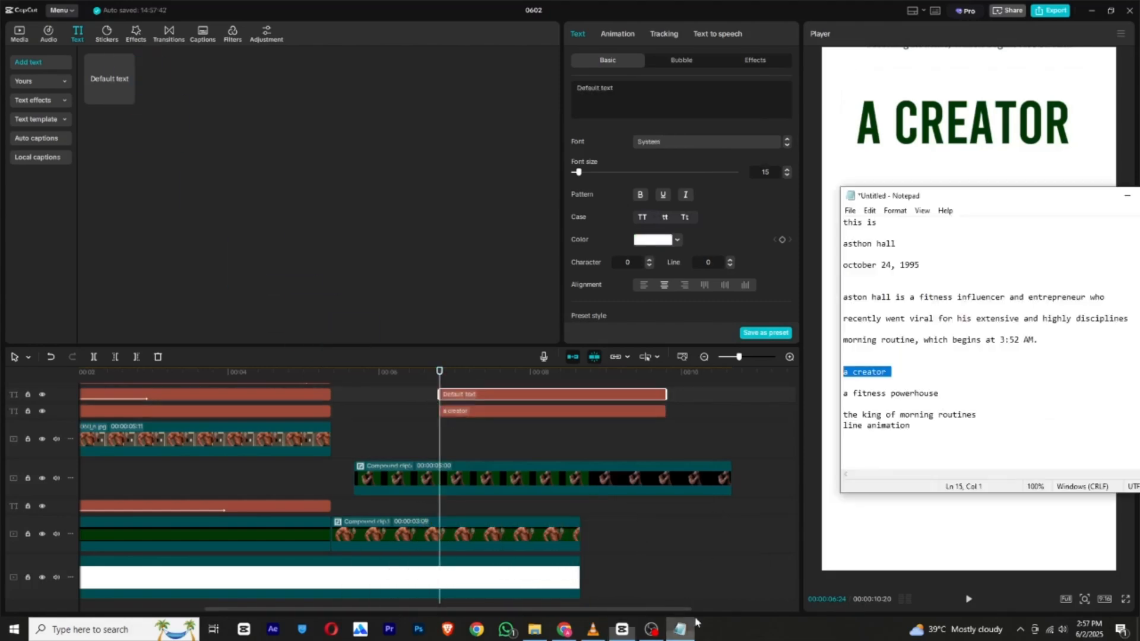
click(844, 403)
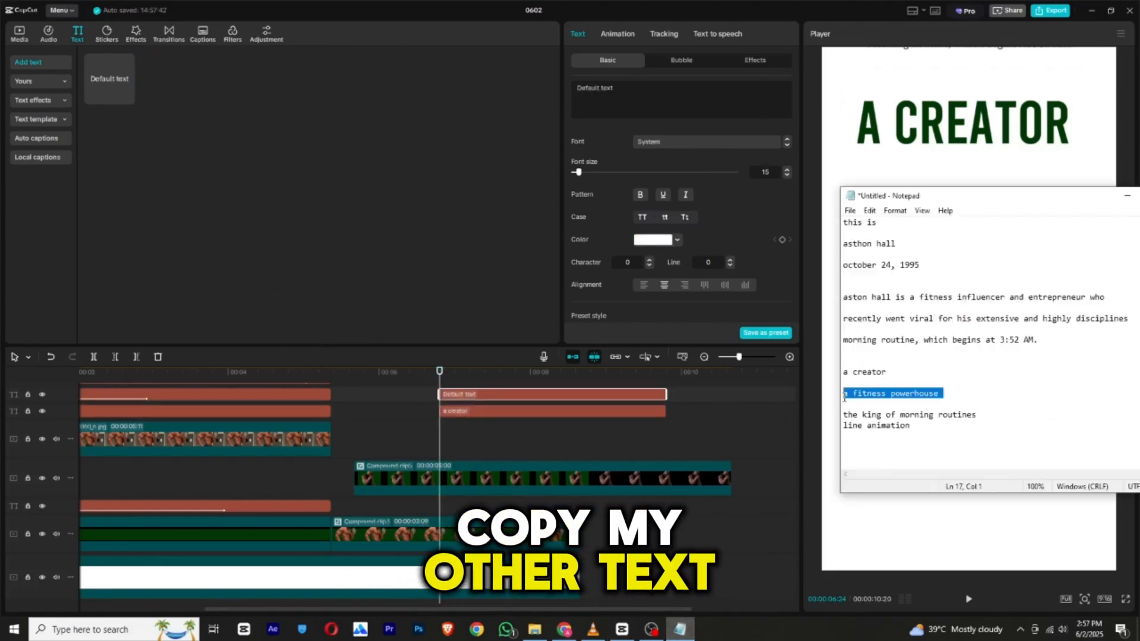
right_click(867, 394)
click(900, 433)
click(611, 101)
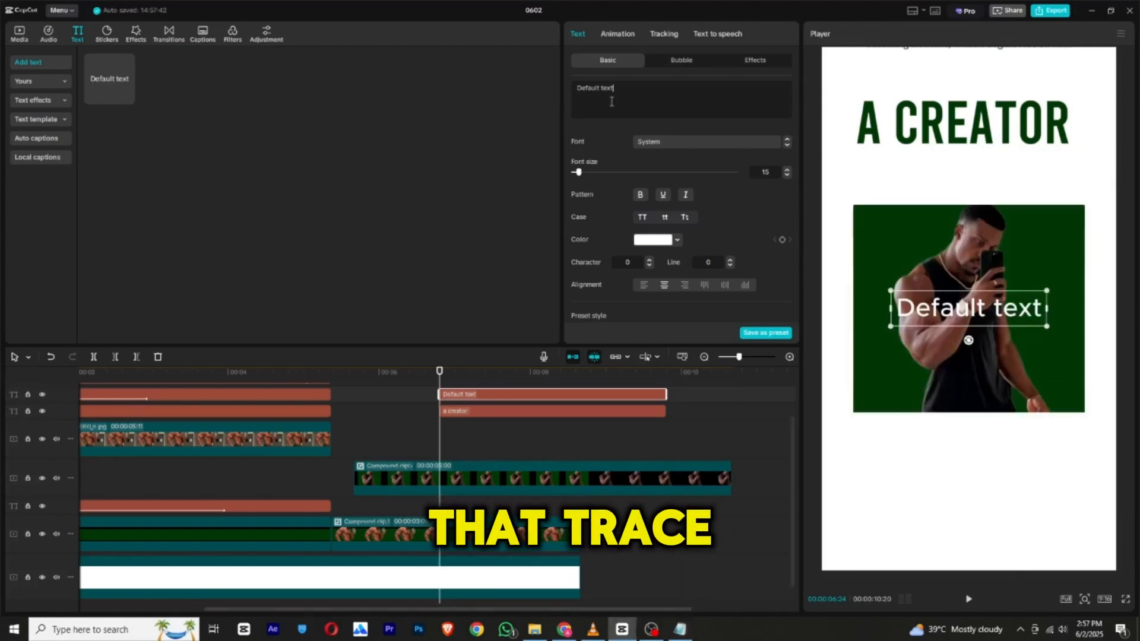
right_click(615, 98)
click(637, 191)
right_click(616, 98)
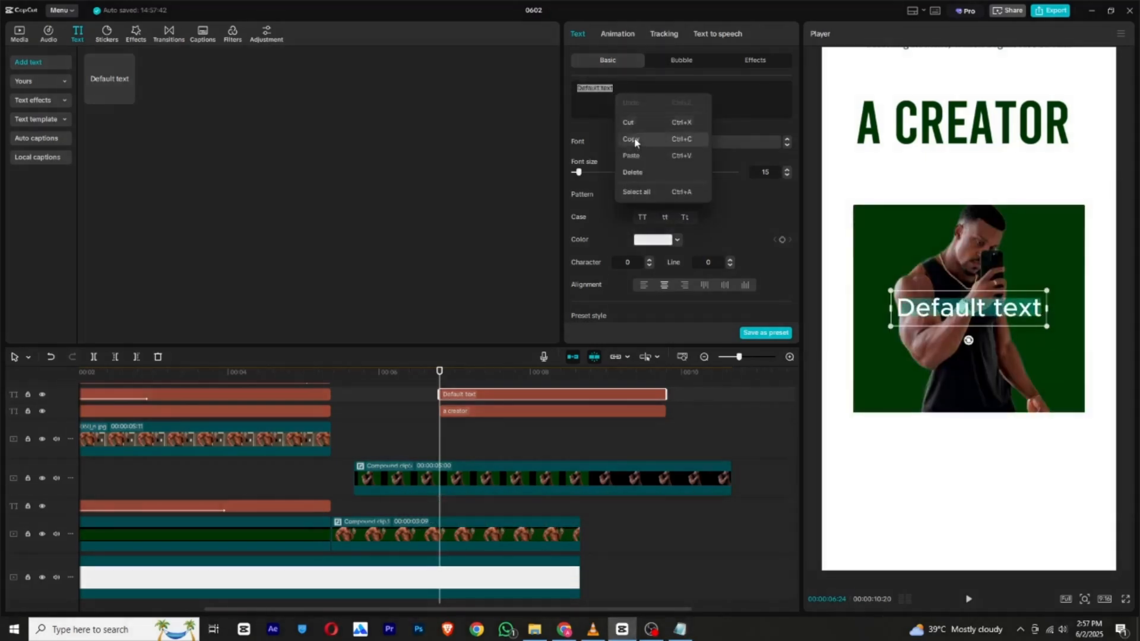
click(631, 156)
Set the "a fitness powerhouse" text's font to Leluja Original-Regular and move it up to the green square's upper edge.
click(665, 142)
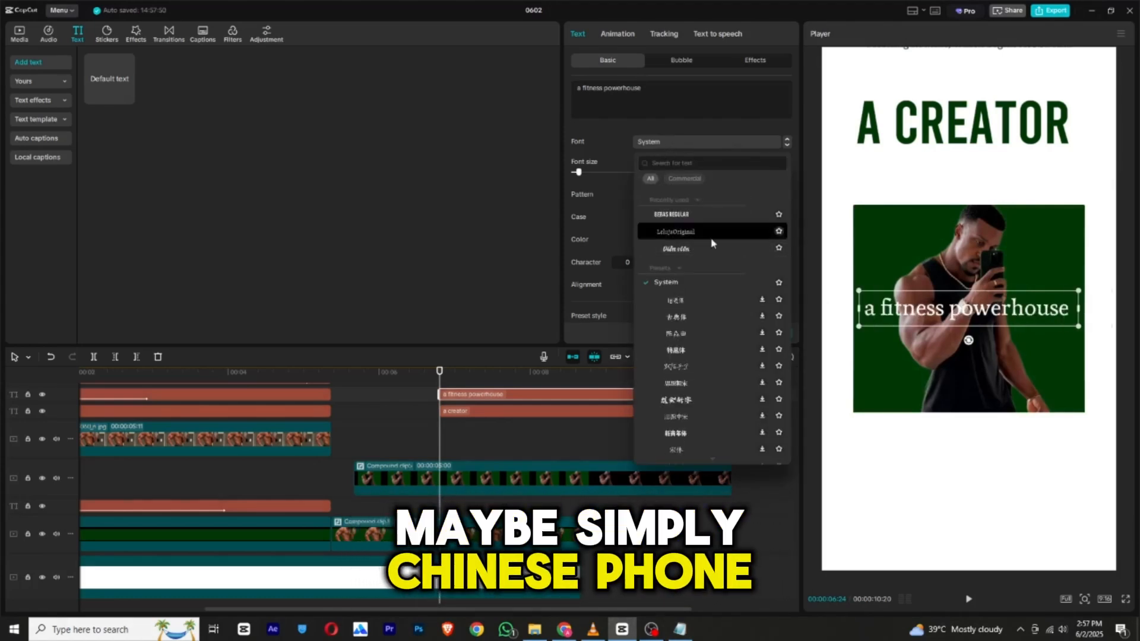
click(693, 236)
drag(1004, 309, 1003, 196)
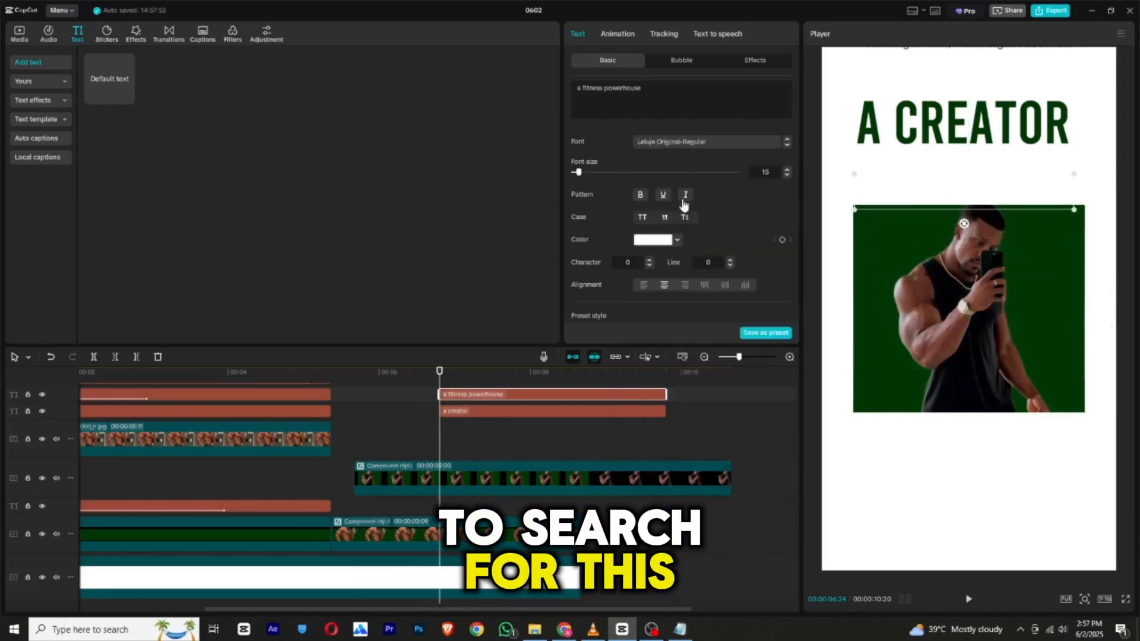
Color the "a fitness powerhouse" text grey 555555 and place it directly beneath "A CREATOR".
click(653, 240)
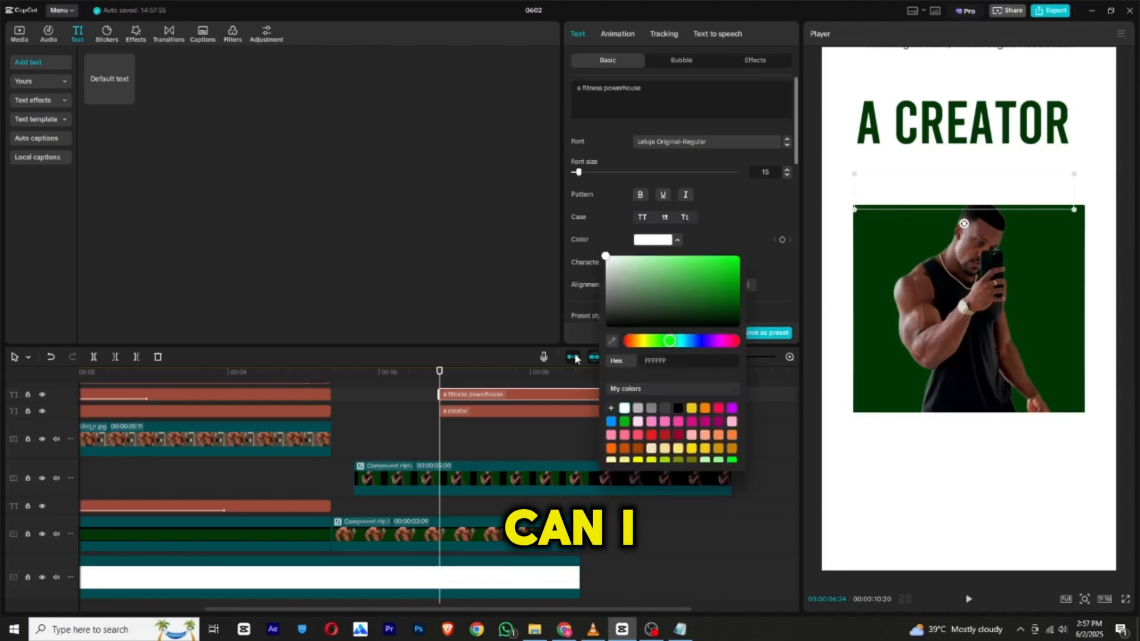
click(612, 340)
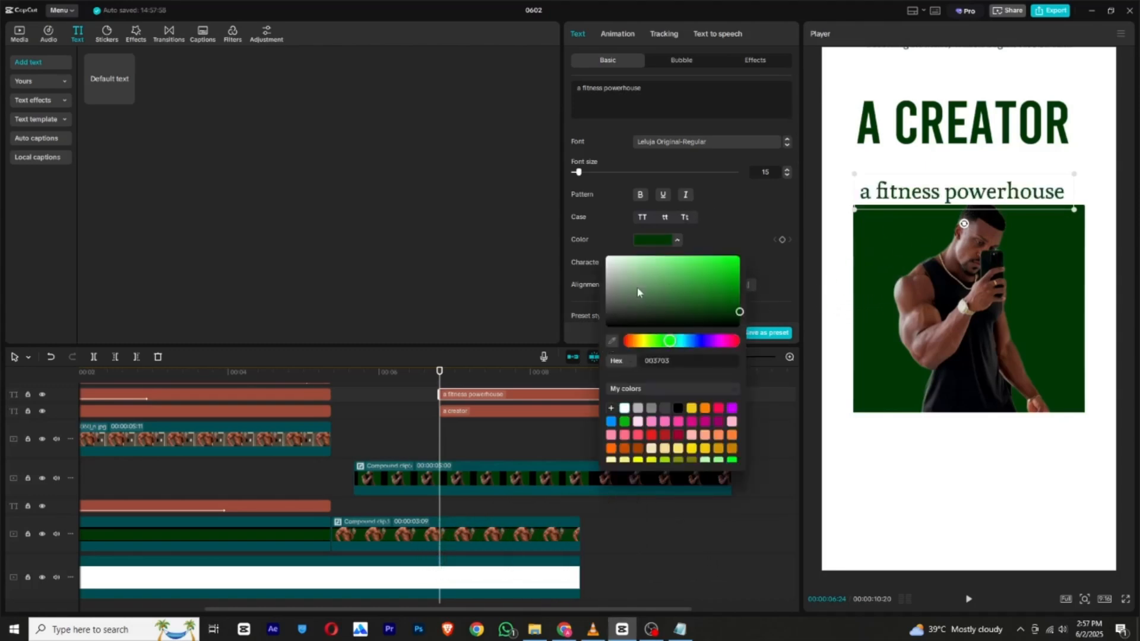
drag(616, 299, 598, 299)
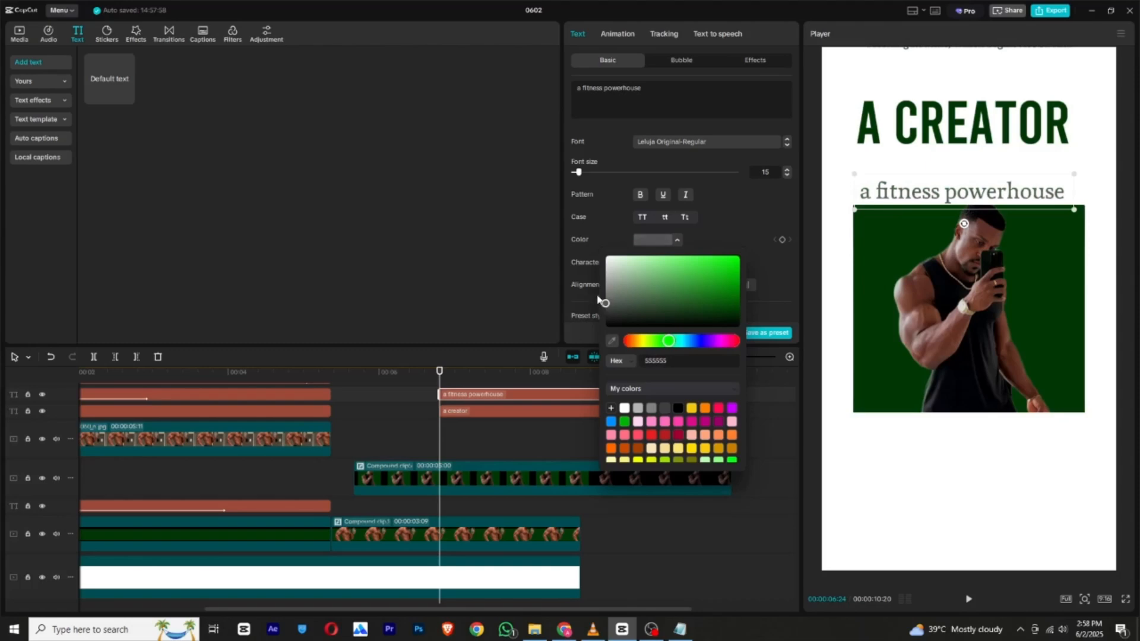
click(954, 201)
drag(953, 201, 954, 179)
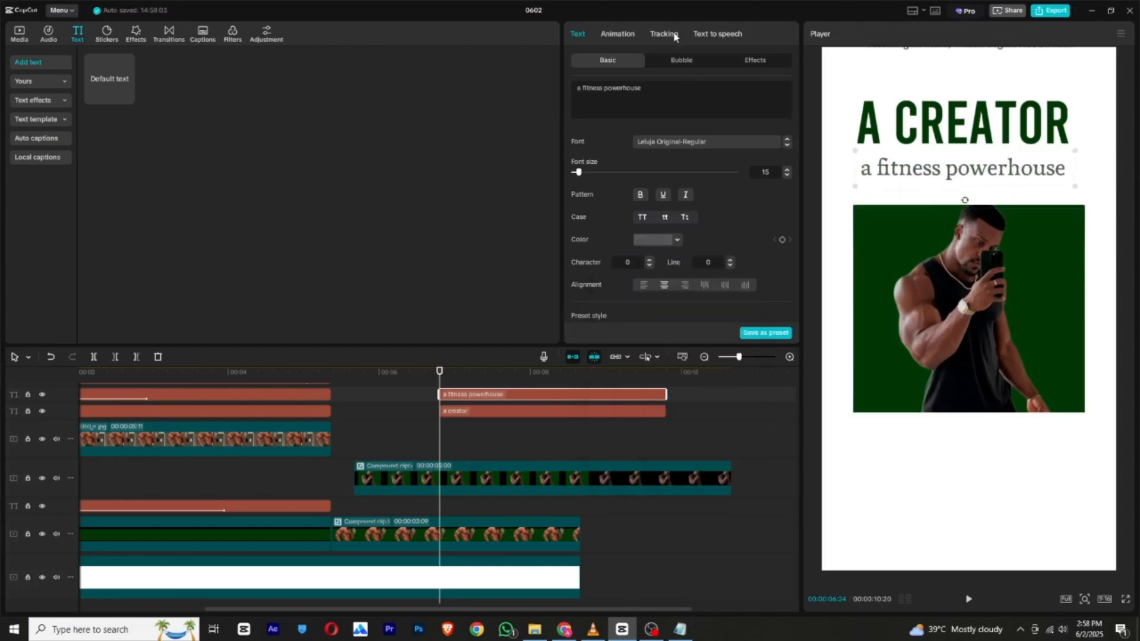
Give the "a fitness powerhouse" text the Squeeze in-animation with a duration of 1.0 s.
click(621, 36)
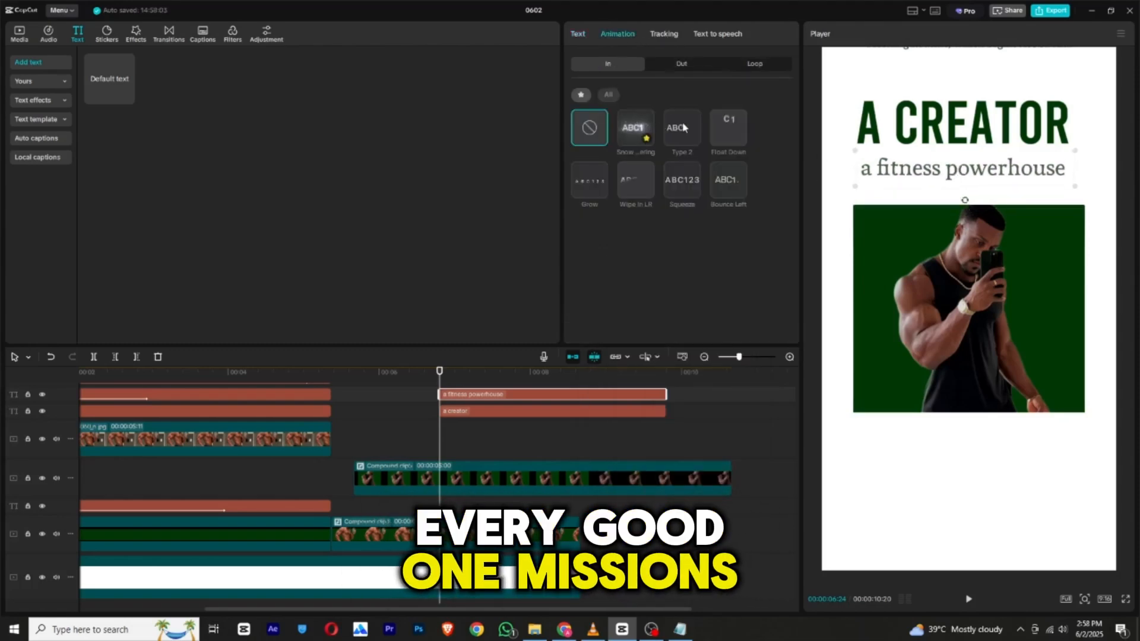
click(734, 130)
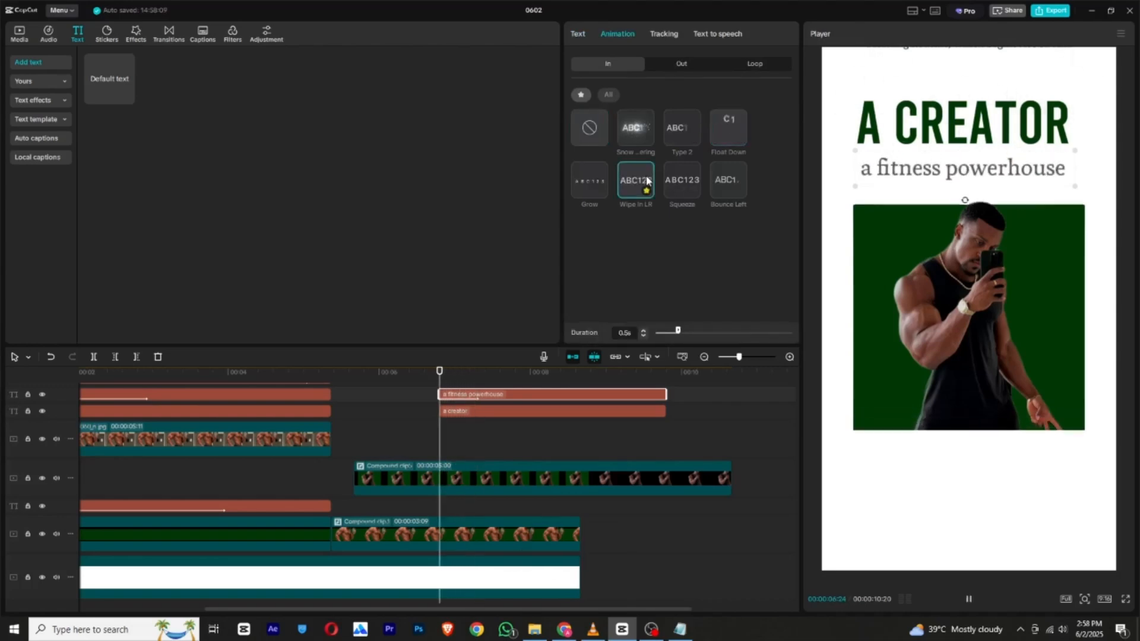
click(680, 183)
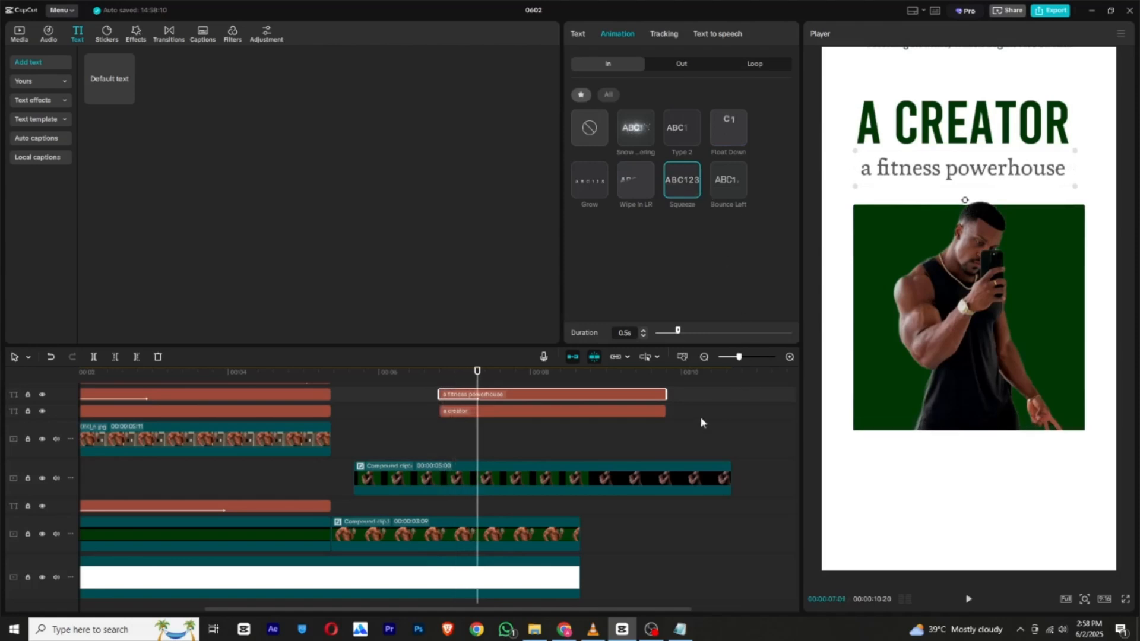
drag(678, 332, 701, 333)
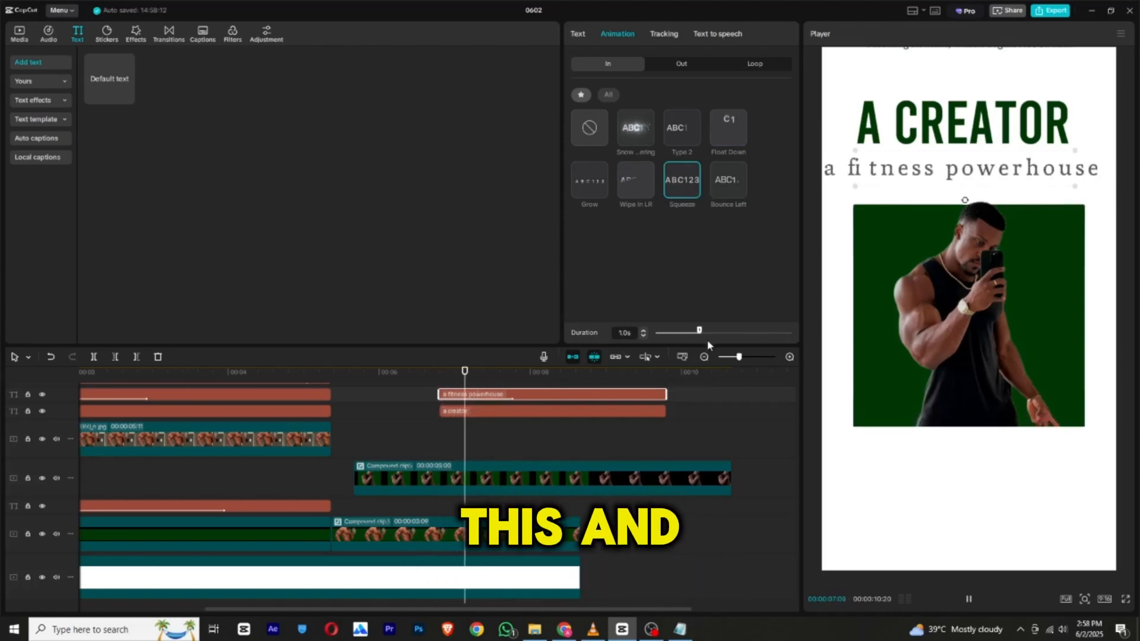
Give the "a creator" text the Bounce Left in-animation.
click(477, 417)
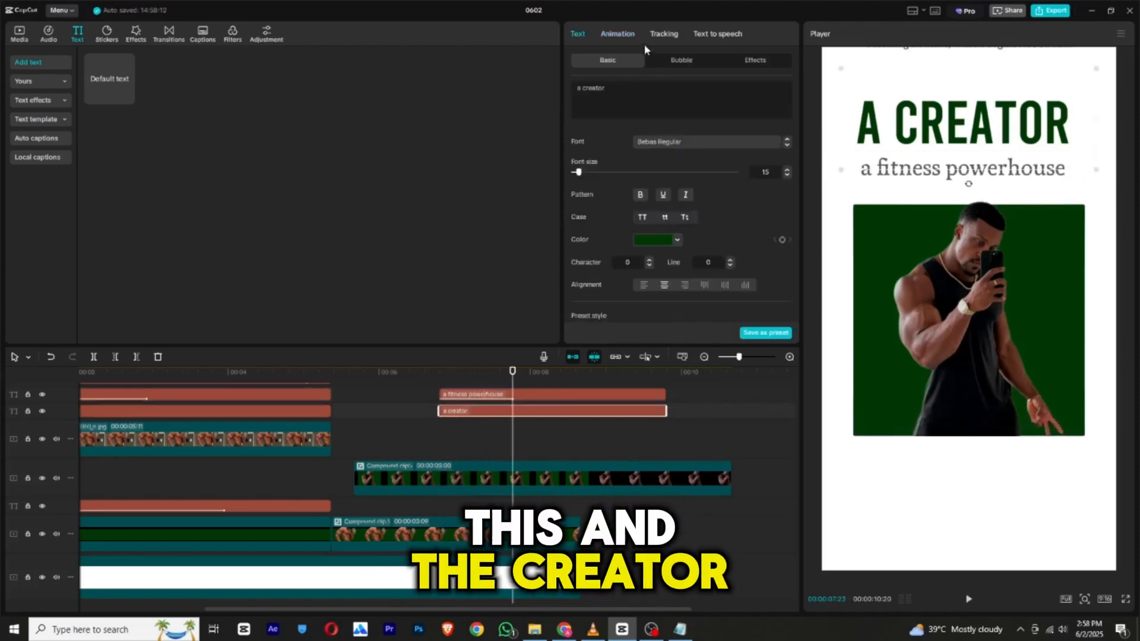
click(618, 34)
click(588, 180)
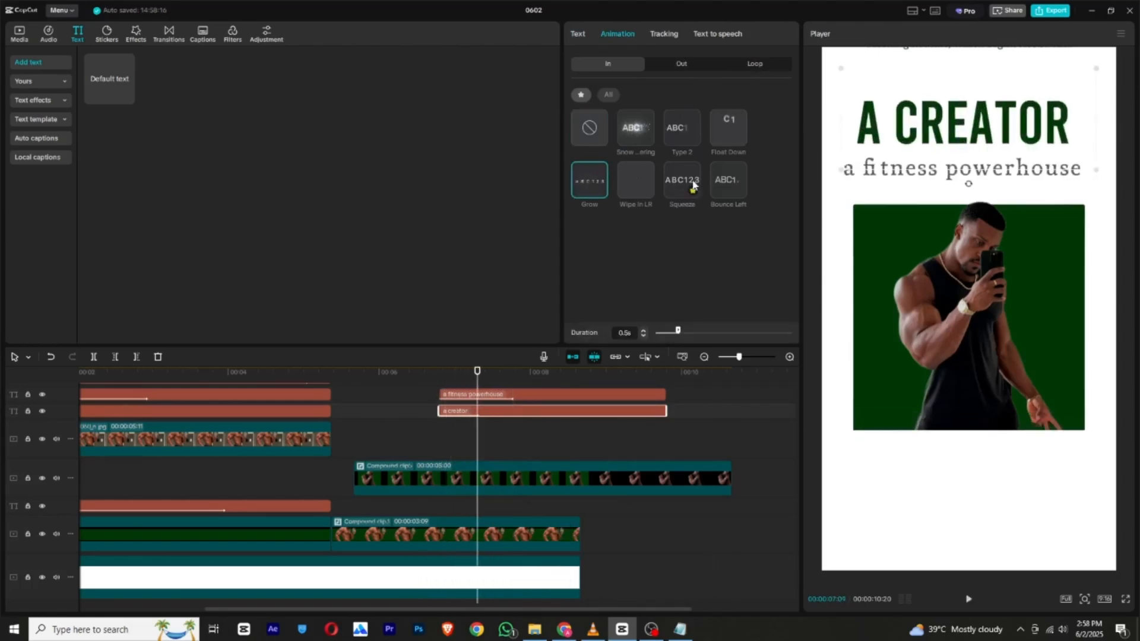
click(734, 181)
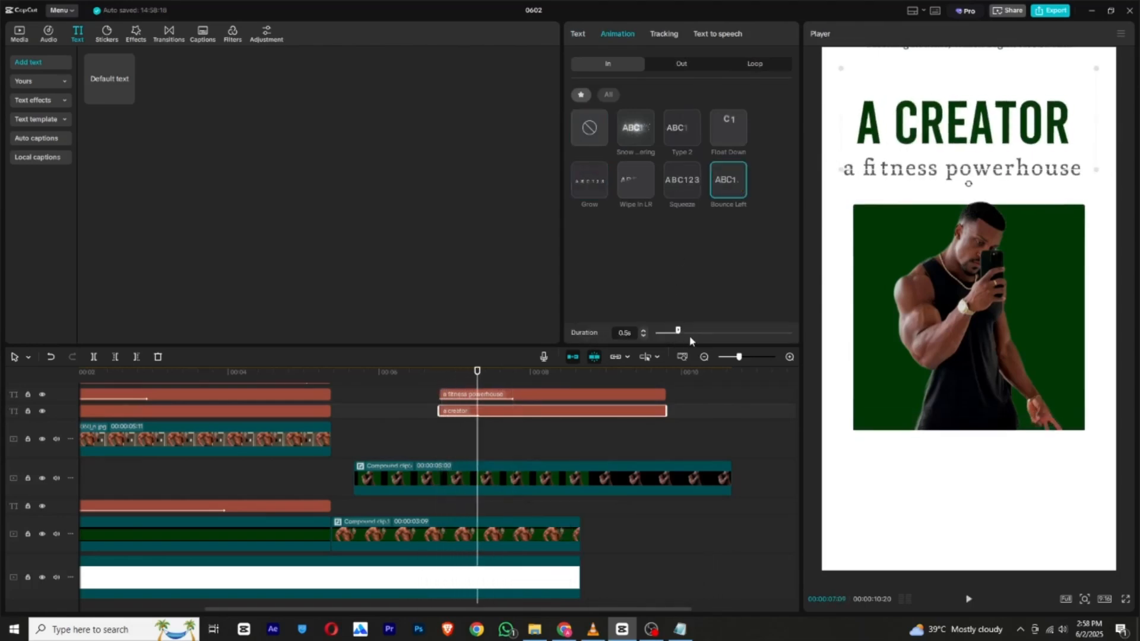
Set the "a creator" text's Bounce Left duration to 1.4 s and lower both texts to just above the green square.
drag(718, 331, 721, 330)
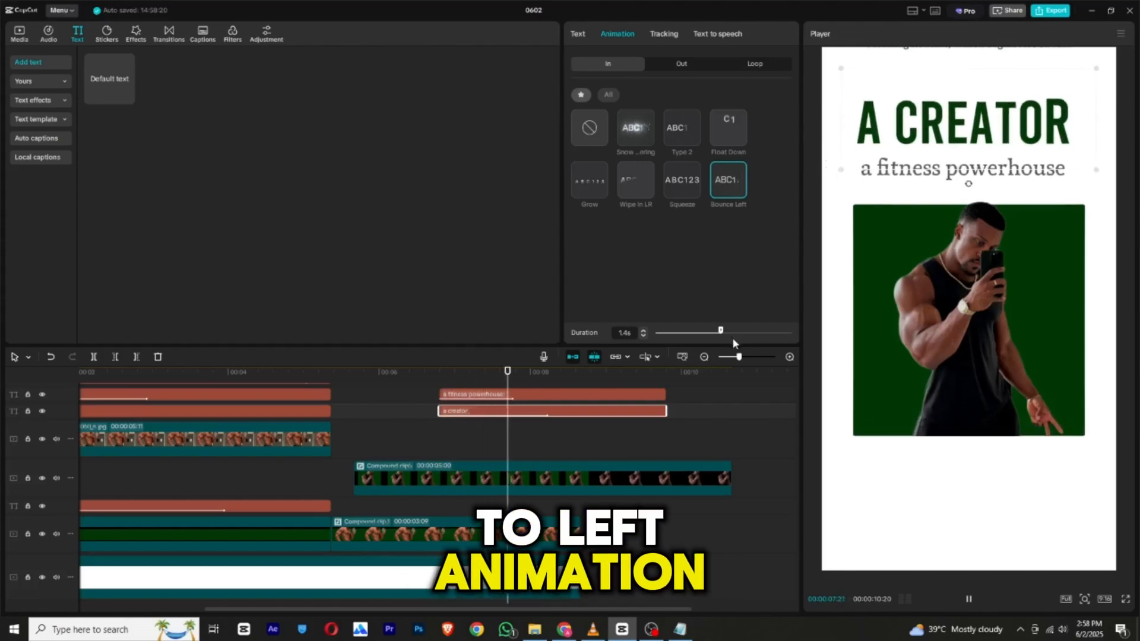
click(547, 398)
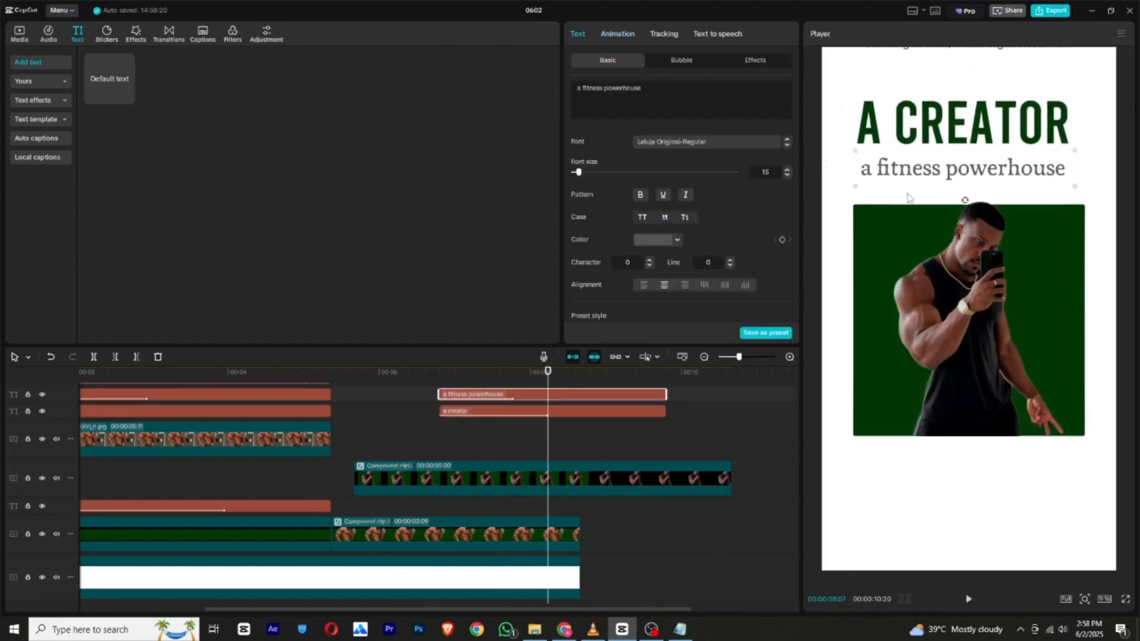
drag(979, 180, 983, 198)
drag(989, 126, 990, 156)
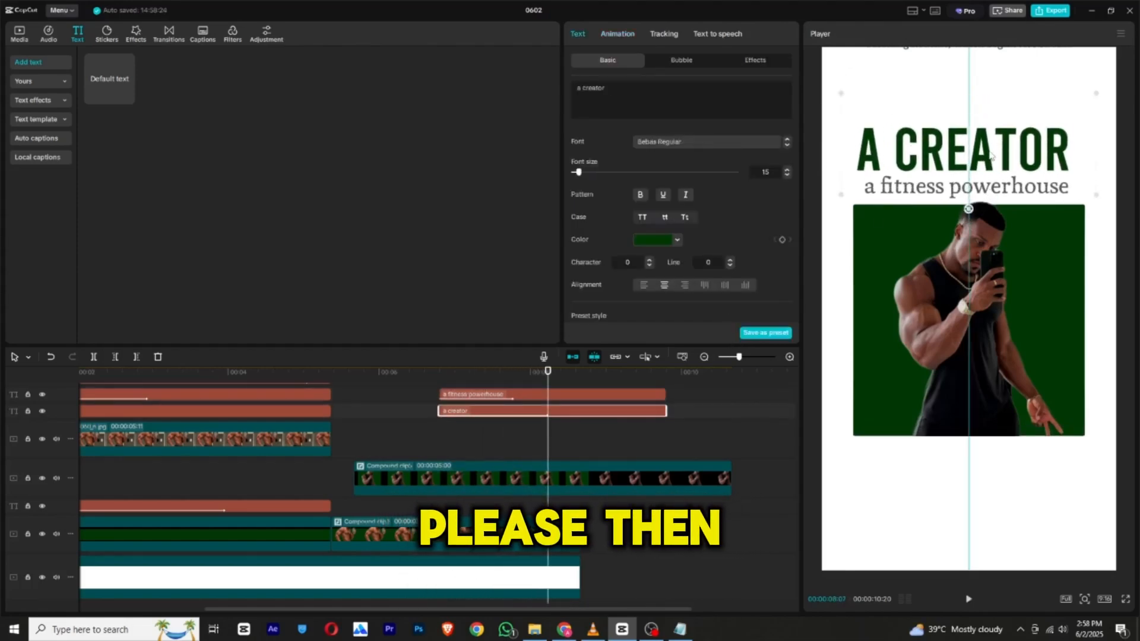
Move the "a fitness powerhouse" and "a creator" clips together to start at 6:12 and preview the animation.
drag(518, 373, 425, 414)
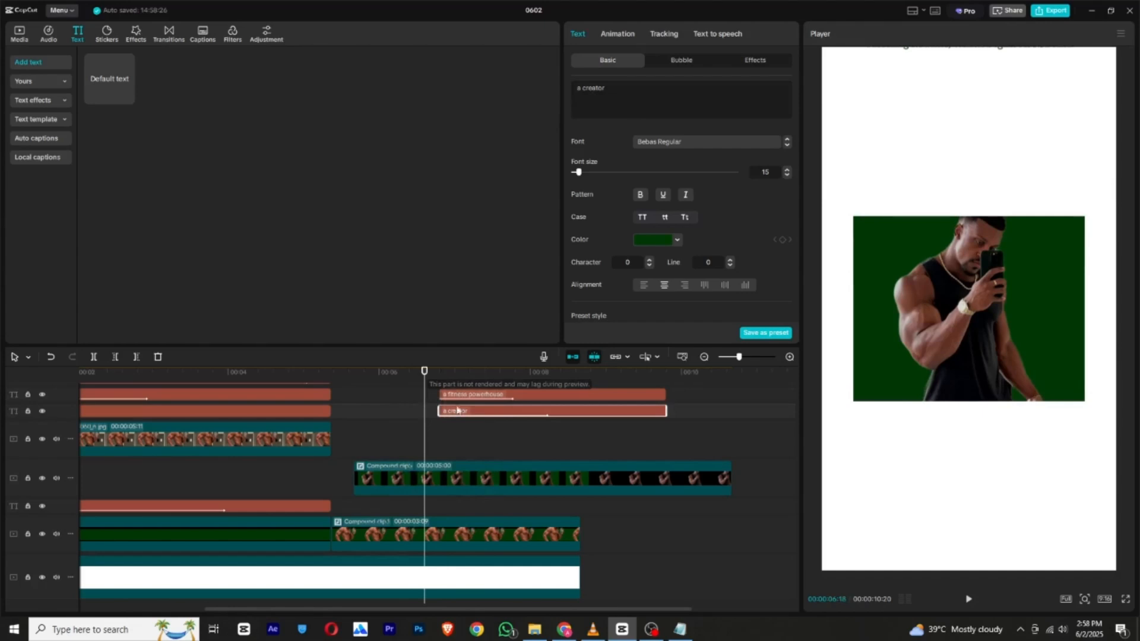
drag(494, 384, 574, 409)
click(409, 374)
mouse_move(464, 428)
mouse_down()
mouse_move(478, 392)
mouse_move(467, 421)
mouse_move(454, 422)
mouse_up()
scroll(478, 395, up, 1)
scroll(458, 410, down, 3)
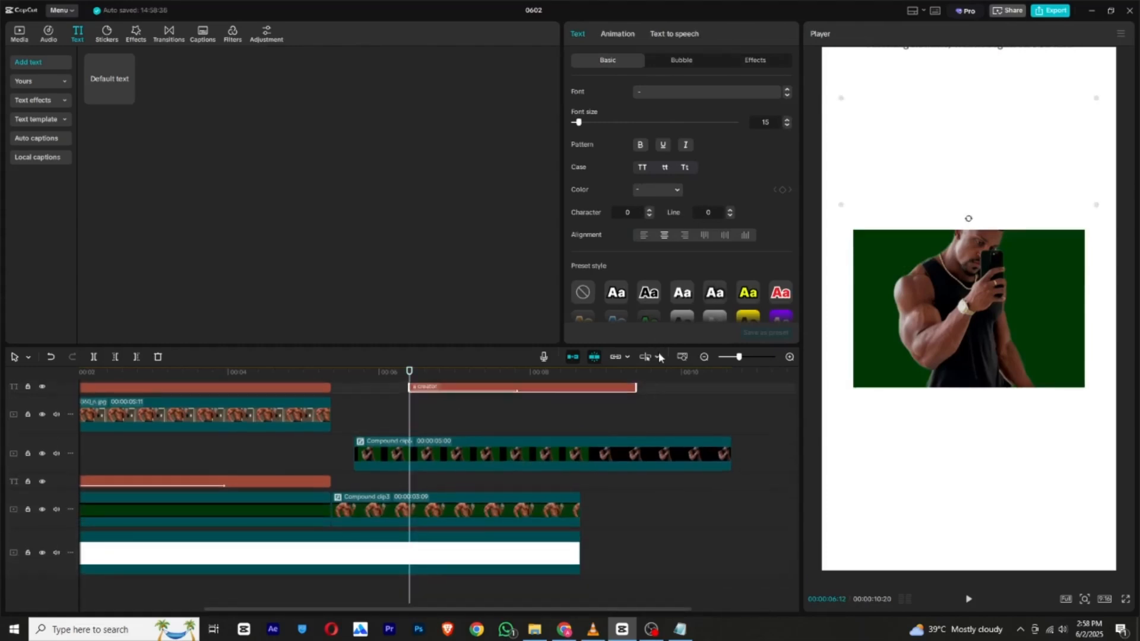
click(966, 601)
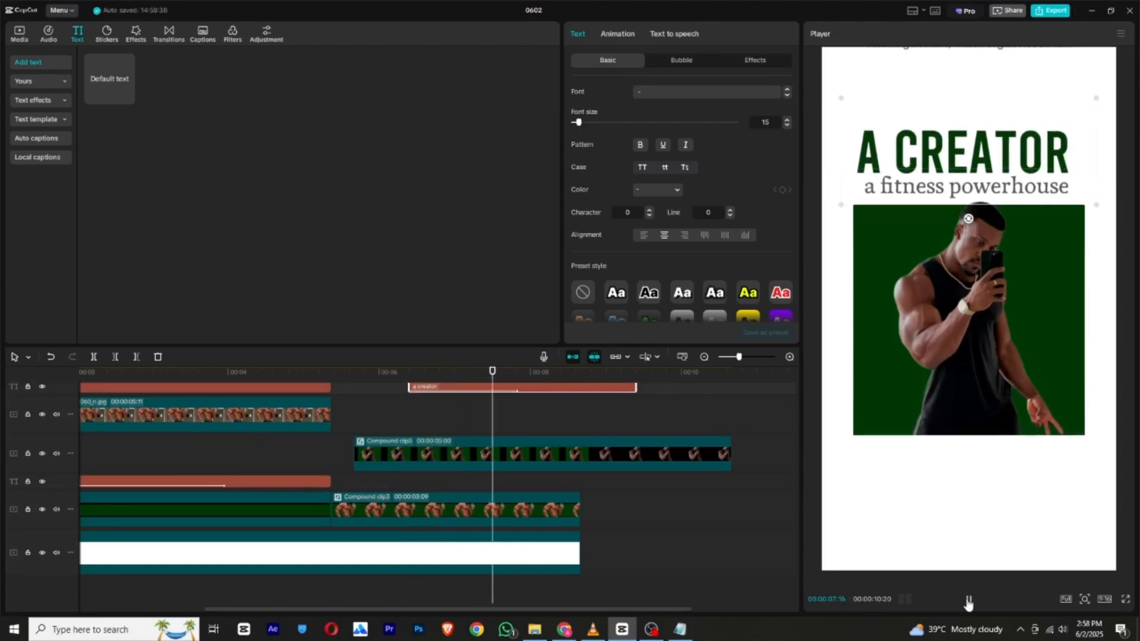
scroll(614, 481, up, 3)
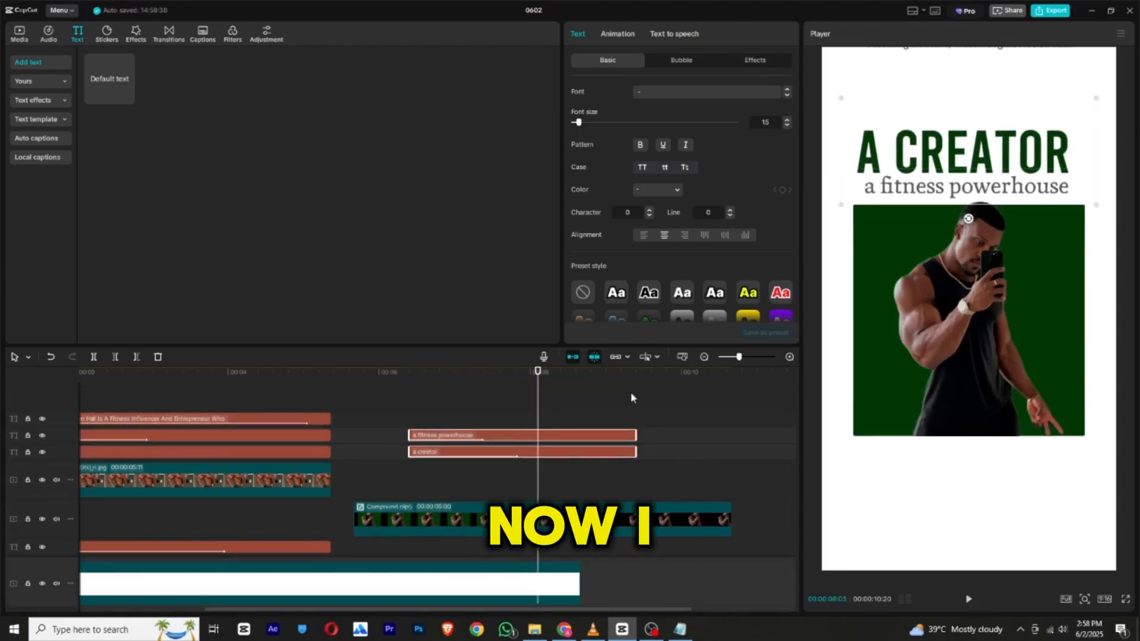
Place the ending keyframe of the masked photo clip's Filmstrip mask earlier, with a mask size of 964.
click(685, 398)
scroll(600, 428, down, 3)
click(574, 457)
drag(574, 457, 556, 523)
click(566, 454)
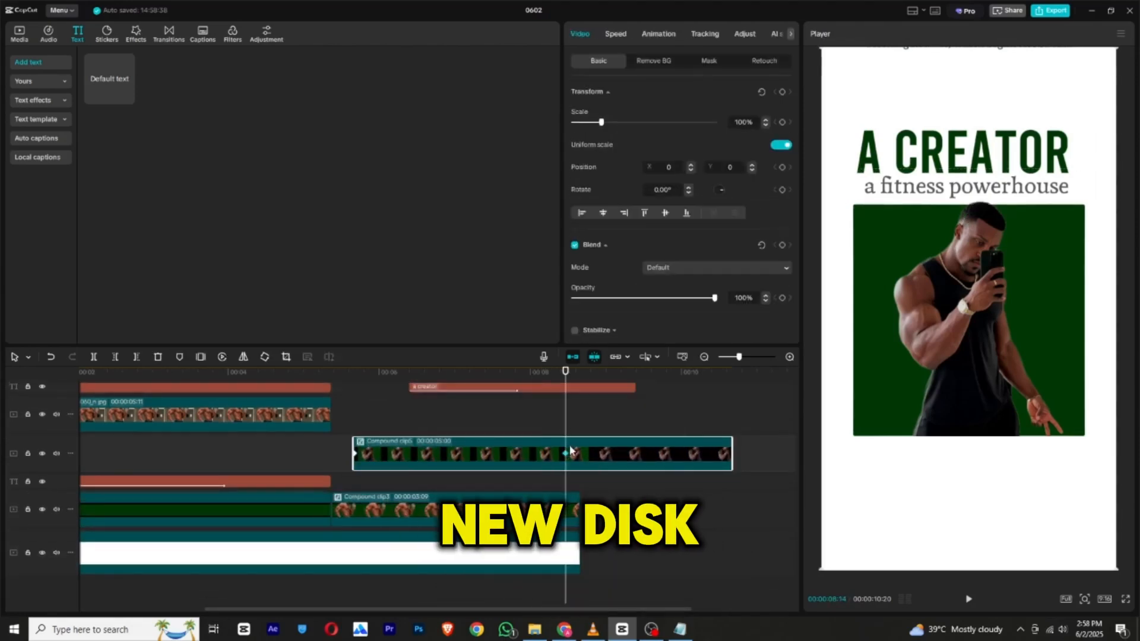
mouse_move(454, 374)
mouse_down()
mouse_move(426, 379)
mouse_move(480, 382)
mouse_move(395, 392)
mouse_move(518, 386)
mouse_move(384, 383)
mouse_move(472, 383)
mouse_up()
click(707, 61)
scroll(555, 425, up, 3)
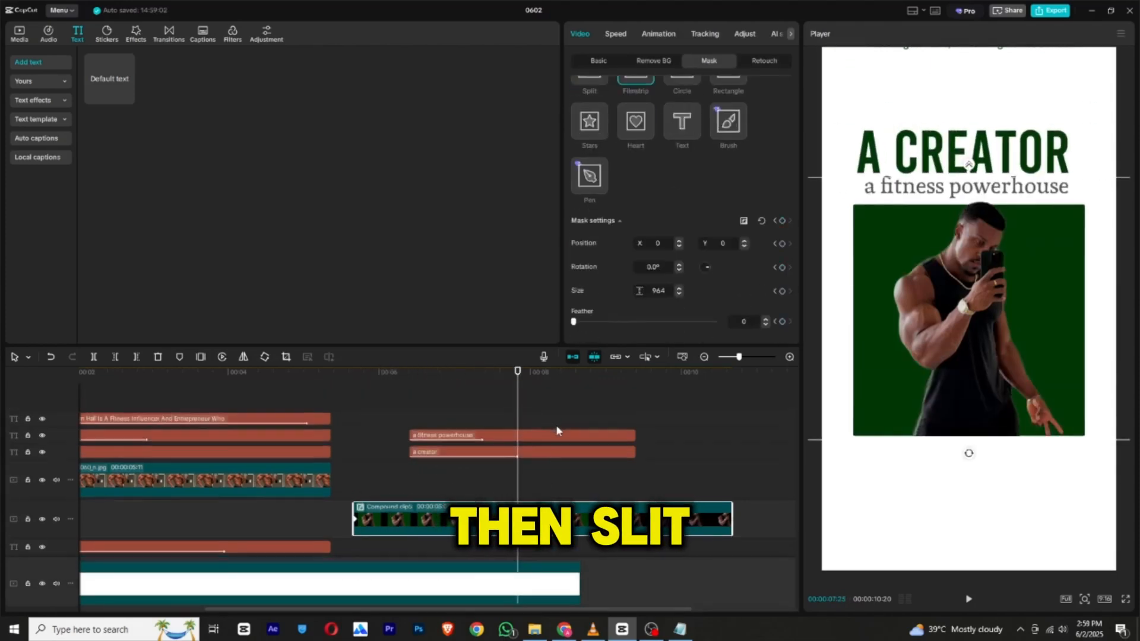
Combine the two caption clips and both photo compound clips of the second scene into one compound clip.
click(572, 436)
drag(546, 472, 541, 498)
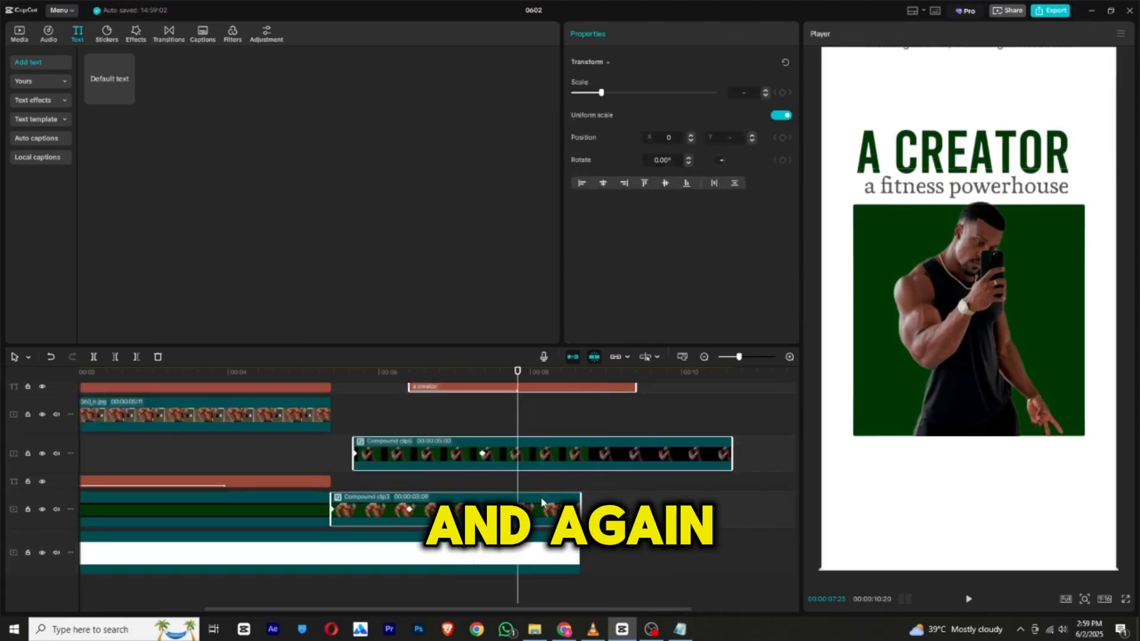
right_click(541, 498)
click(577, 434)
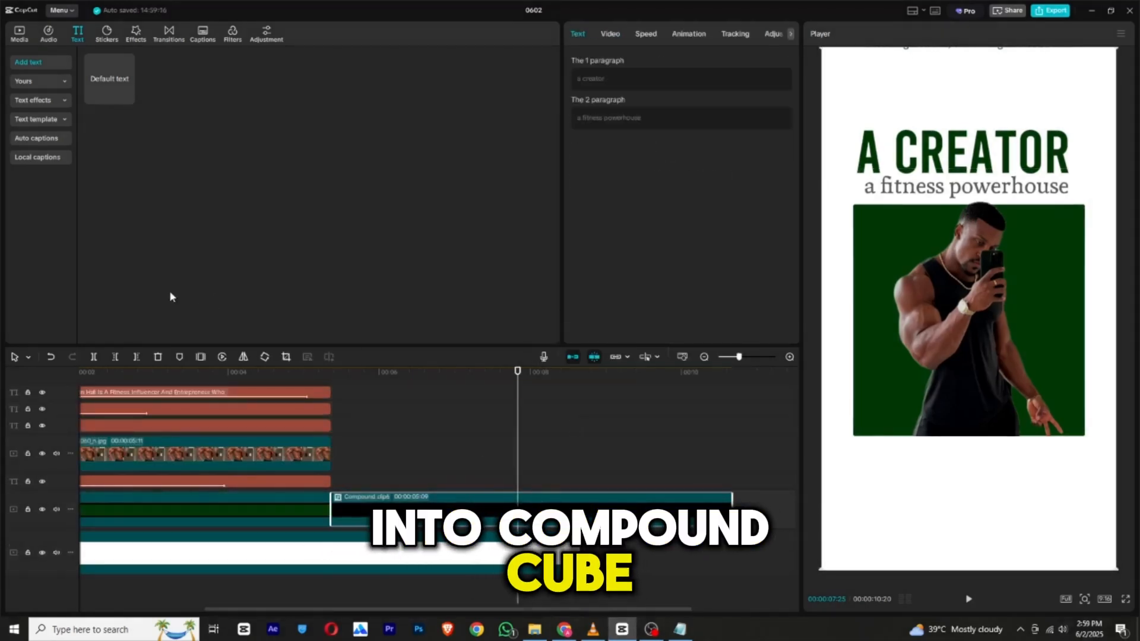
Split the new compound clip at 7:25 and keyframe its second part to slide out to Position X -2160 at 8:08.
click(93, 356)
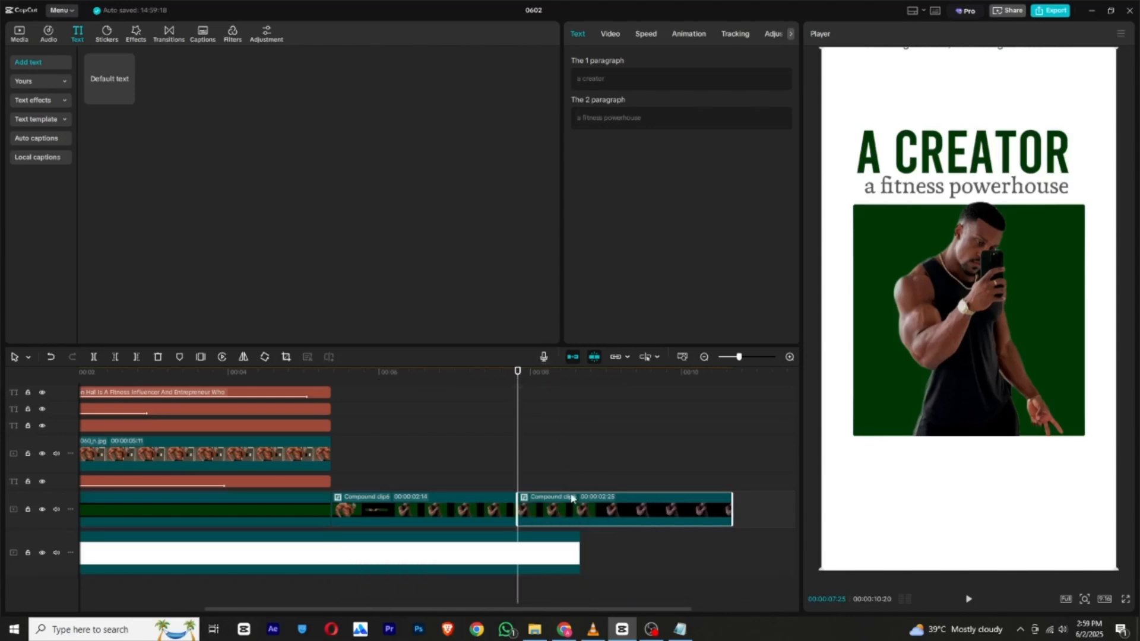
click(610, 34)
drag(518, 375, 550, 383)
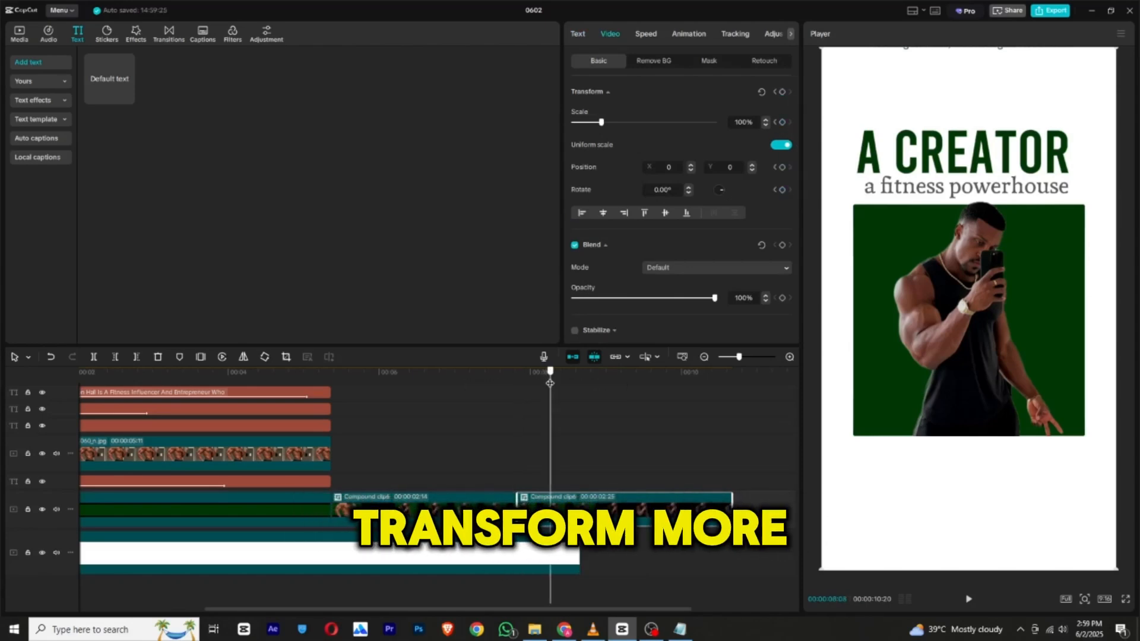
drag(1040, 325, 727, 315)
Add a default text clip above the compound clip's second part, starting just after the 8-second mark.
mouse_move(104, 95)
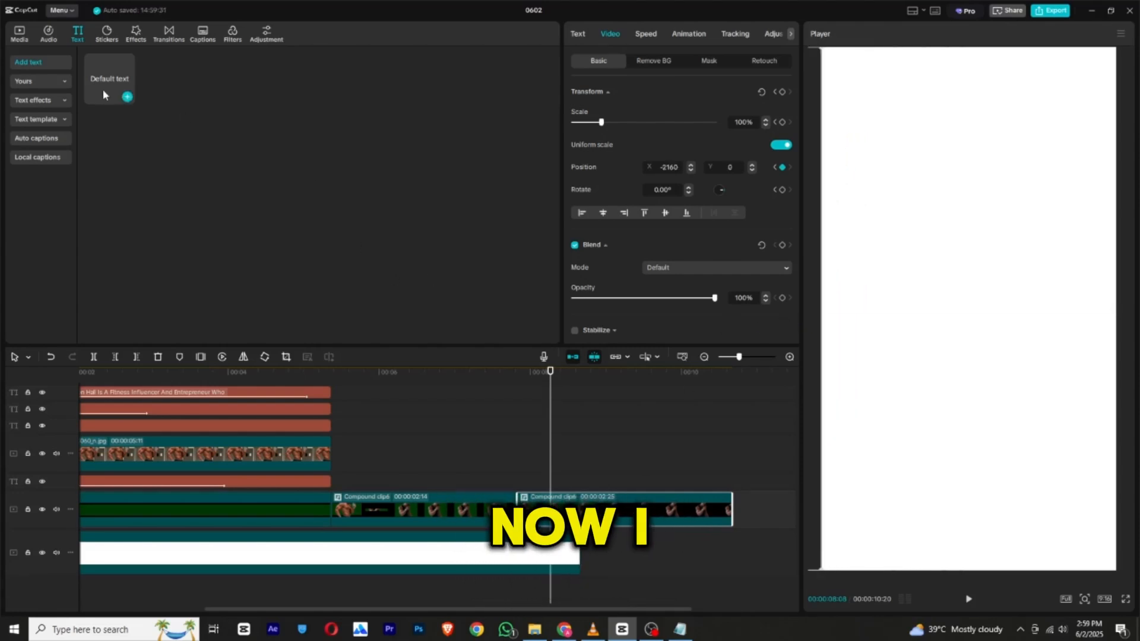
drag(104, 95, 517, 417)
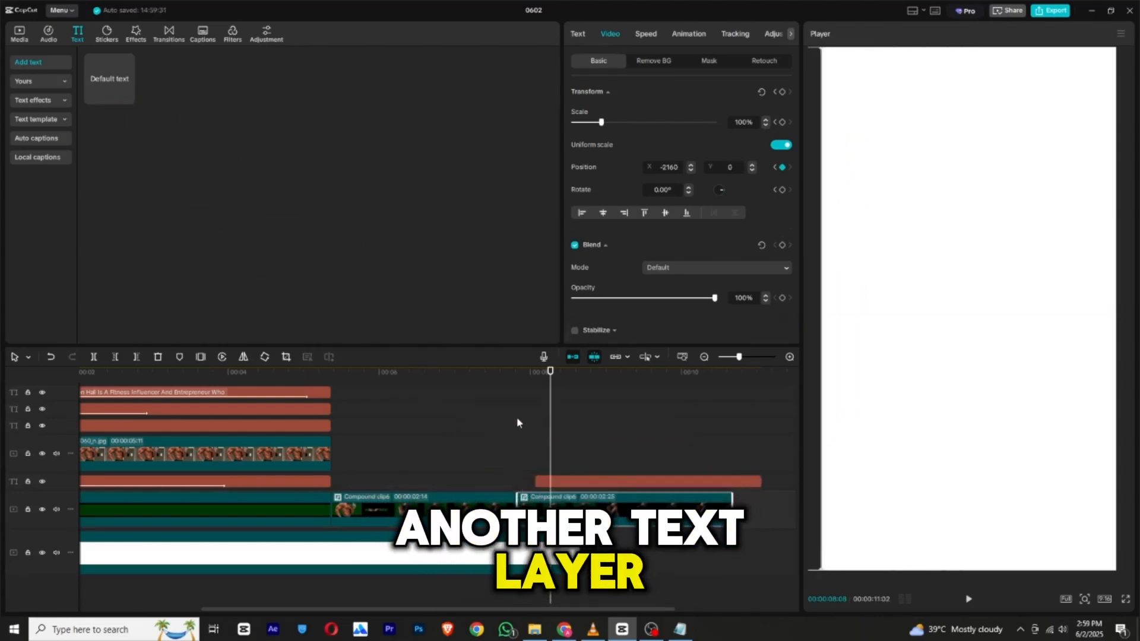
drag(514, 377, 523, 384)
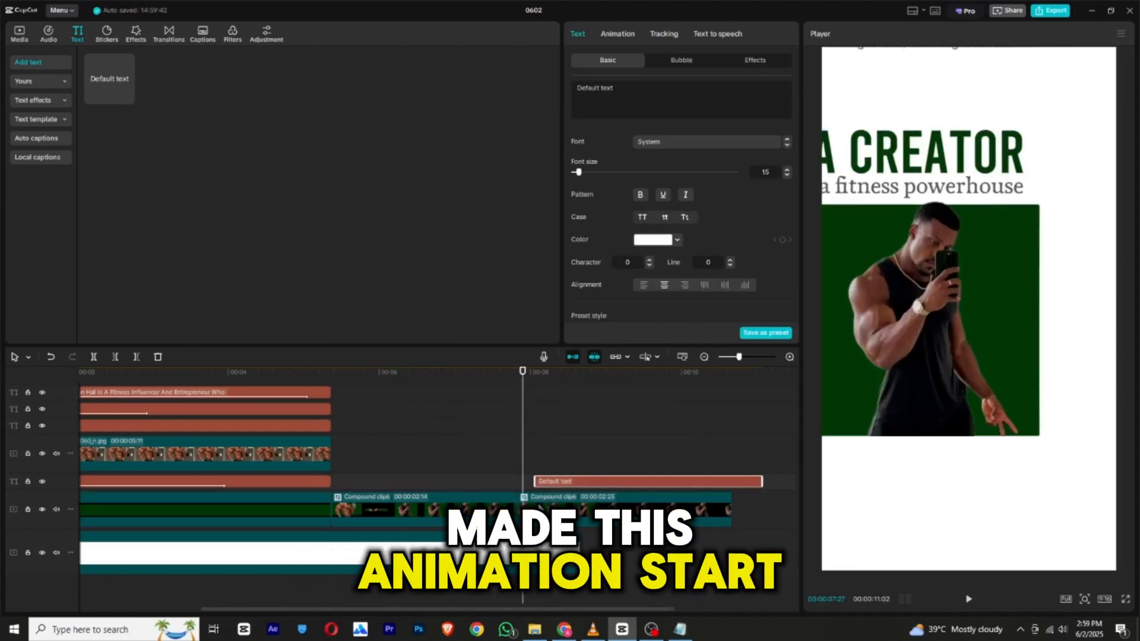
click(542, 510)
right_click(552, 518)
click(587, 565)
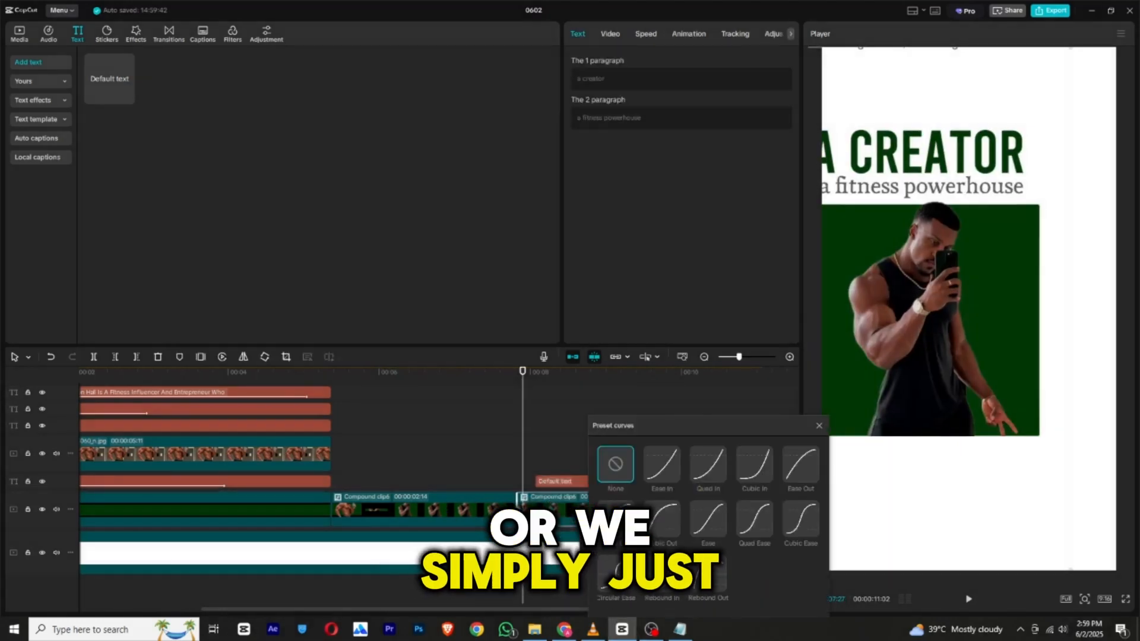
click(819, 426)
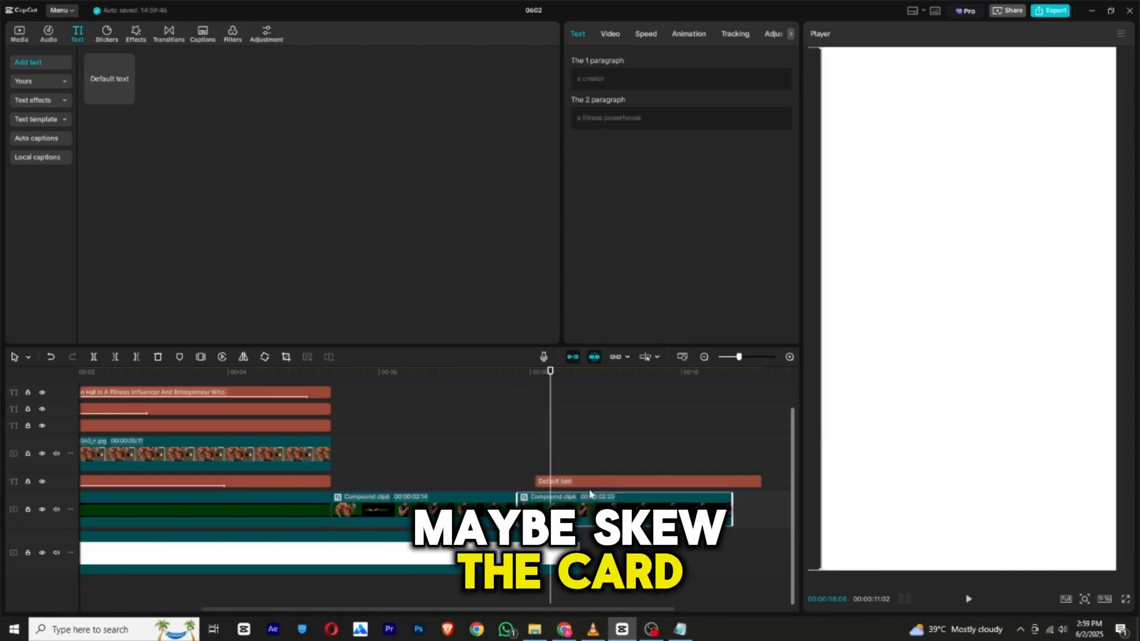
Replace the new text clip's default wording with the copied phrase "the king of morning routines".
click(587, 487)
triple_click(636, 89)
right_click(636, 90)
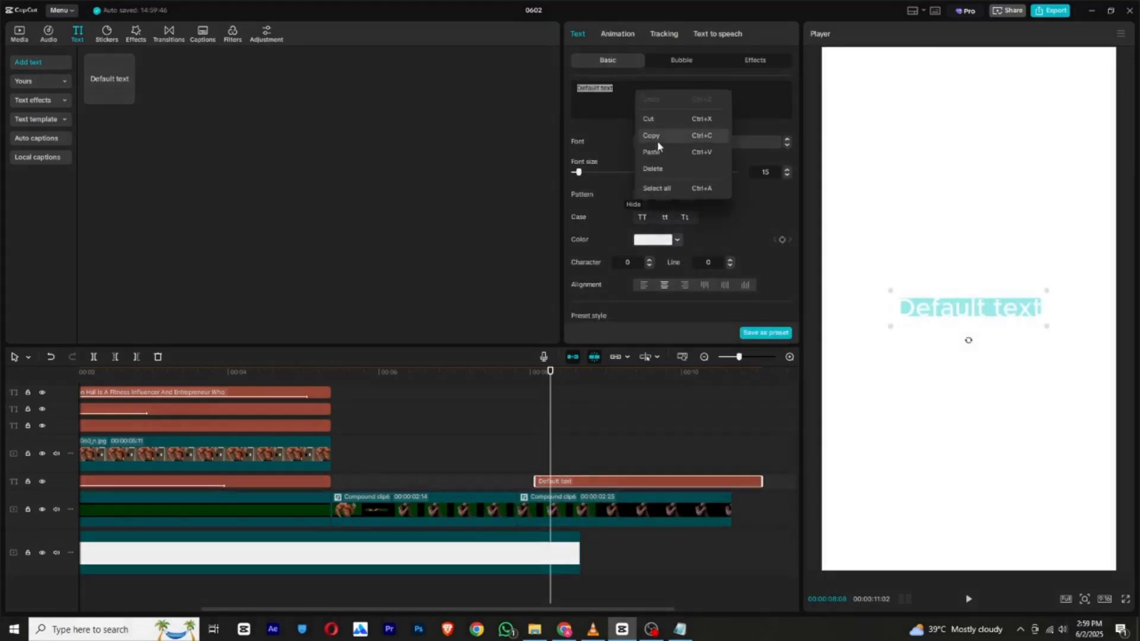
click(651, 153)
Color the words "morning routines" red EC1D1D and the words "the king of" black.
drag(614, 87, 673, 99)
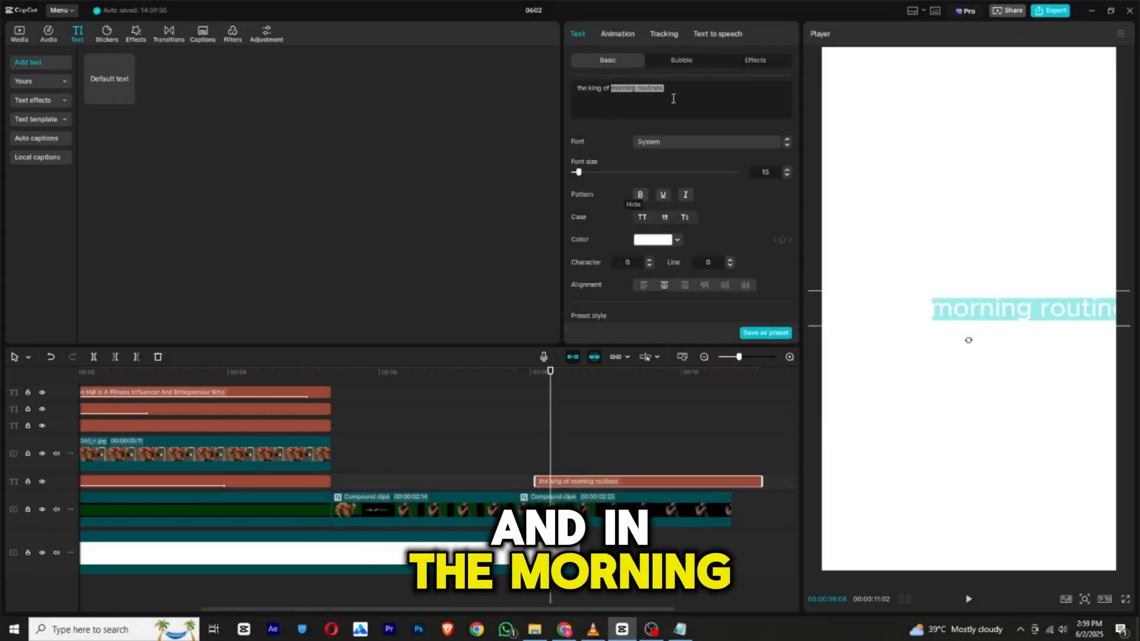
click(669, 241)
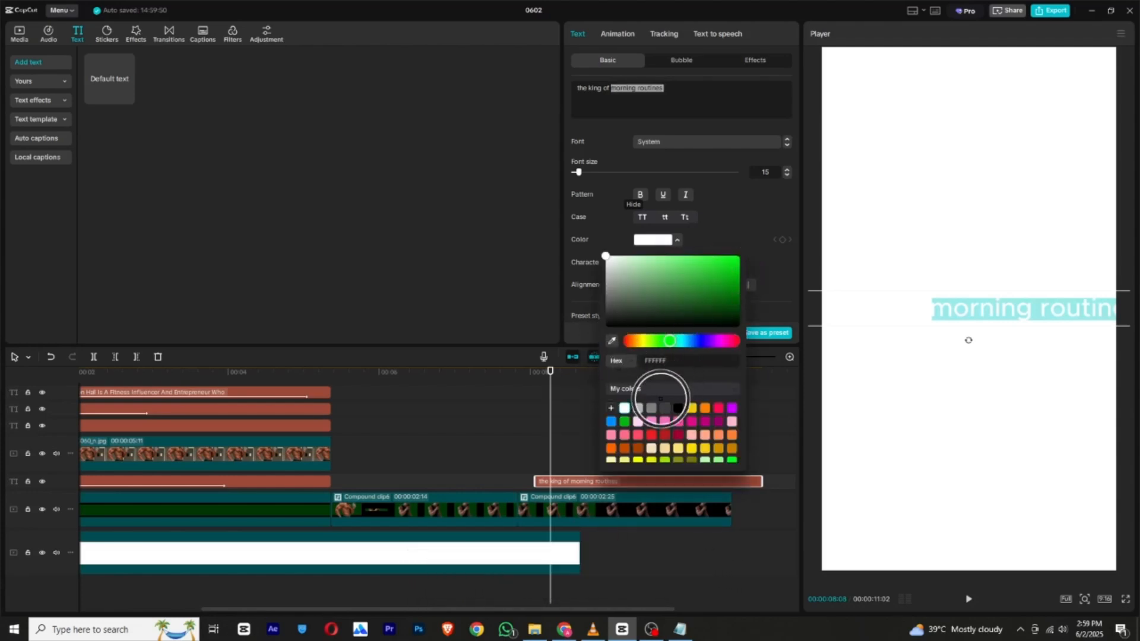
click(651, 435)
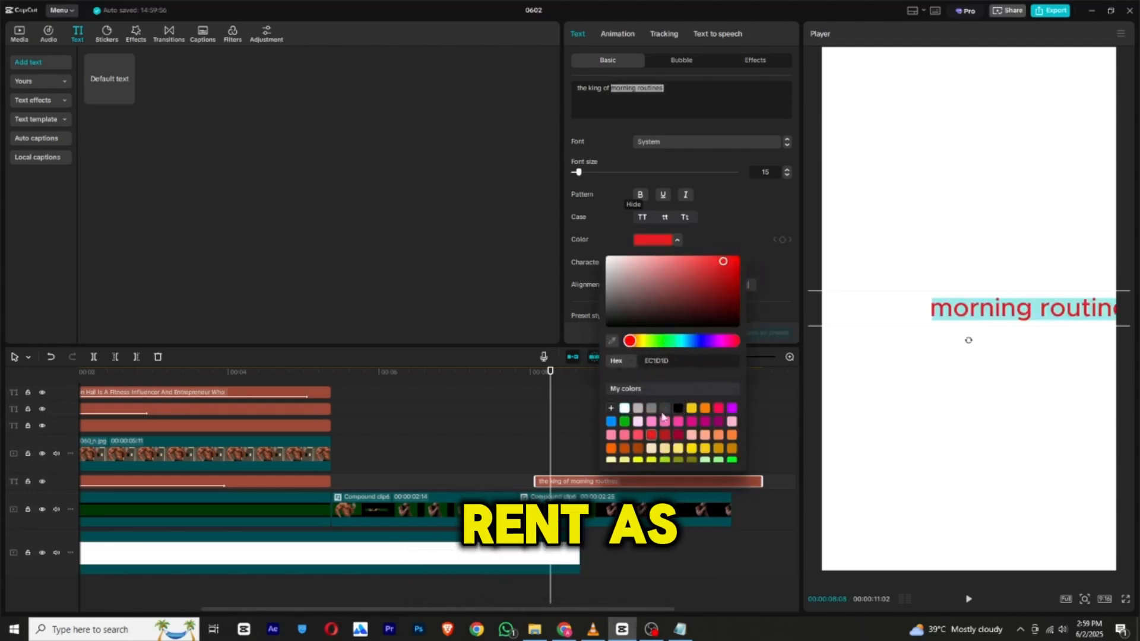
click(613, 139)
drag(610, 88, 569, 94)
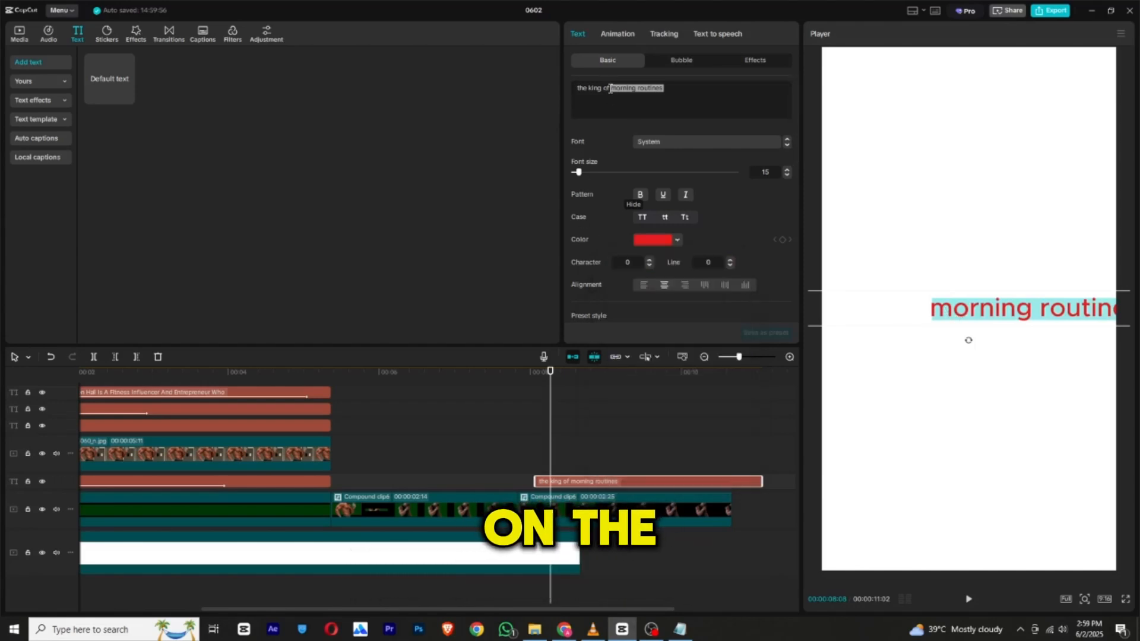
click(657, 240)
drag(646, 304, 601, 332)
click(735, 227)
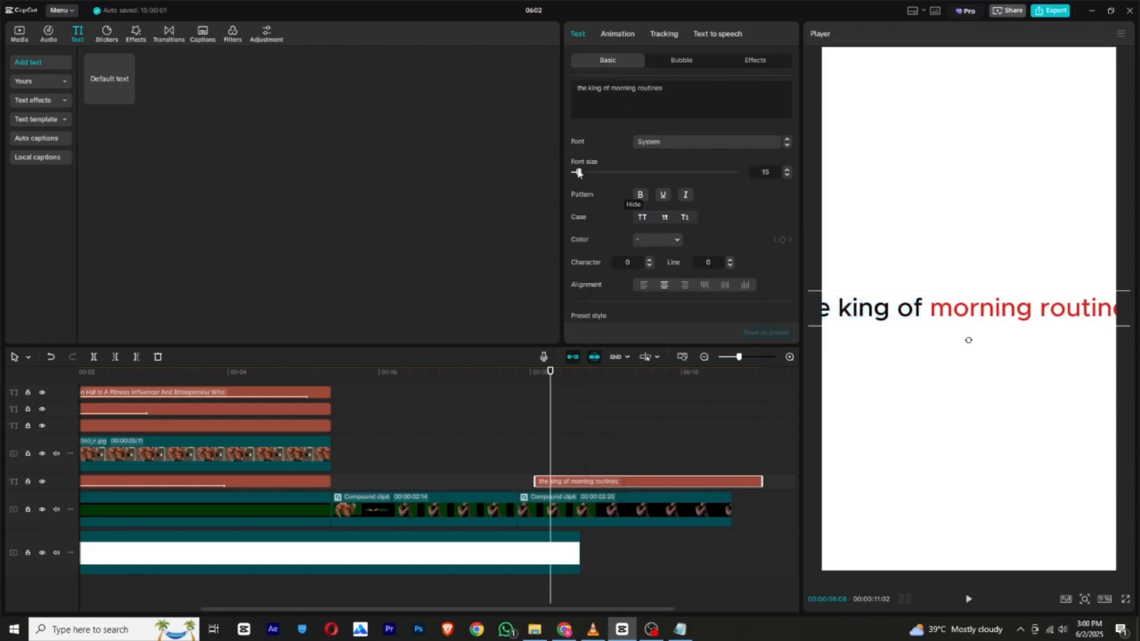
Reduce the "the king of morning routines" text to font size 11 and capitalize the first letter of each word.
drag(578, 173, 575, 174)
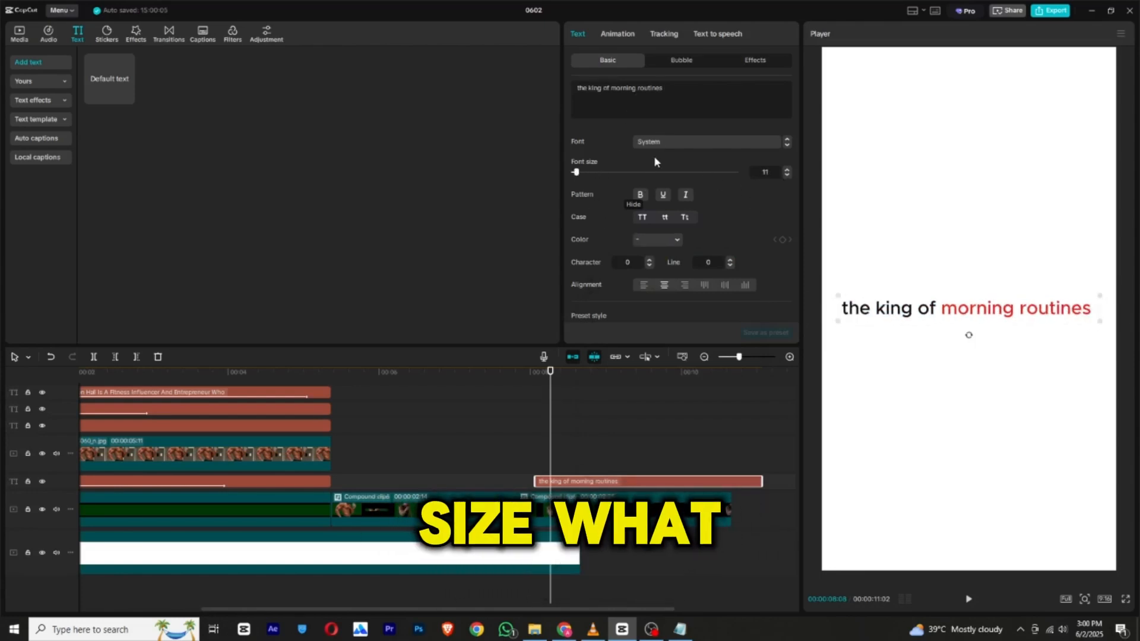
click(685, 219)
click(710, 142)
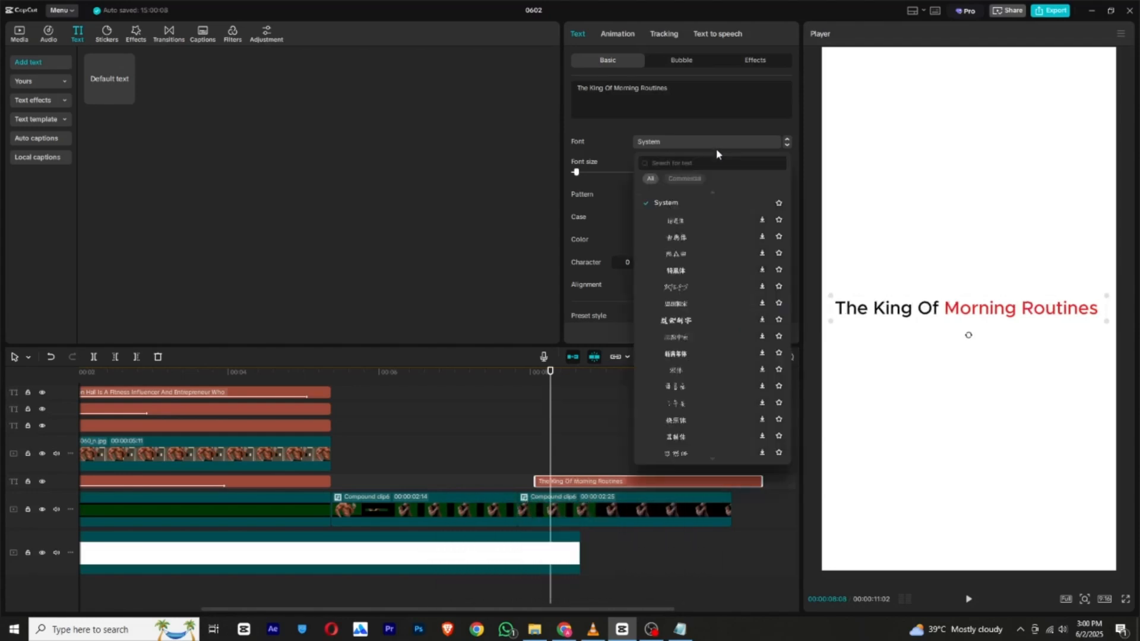
Give the "The King Of Morning Routines" text the Wipe In LR in-animation with a duration of 1.4 s.
click(620, 34)
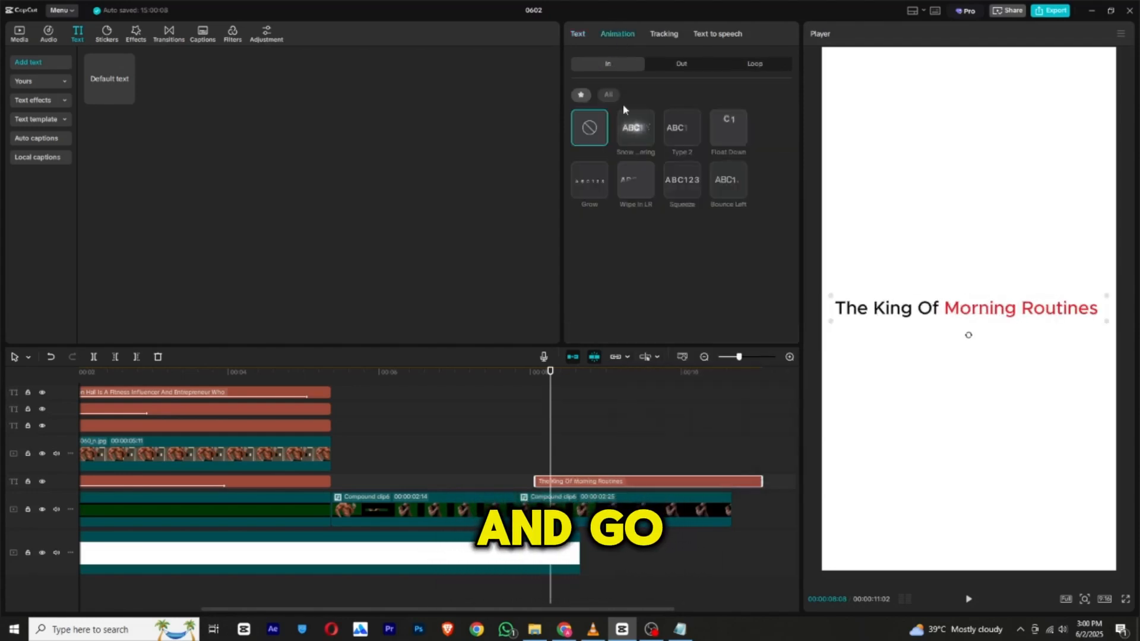
click(635, 177)
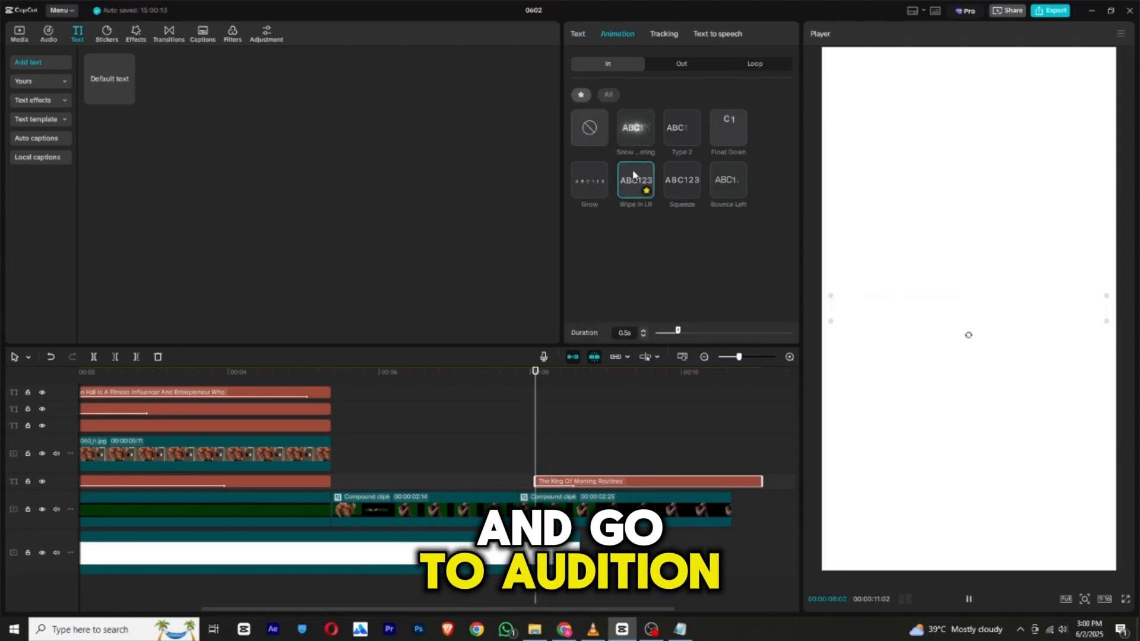
drag(681, 336, 720, 341)
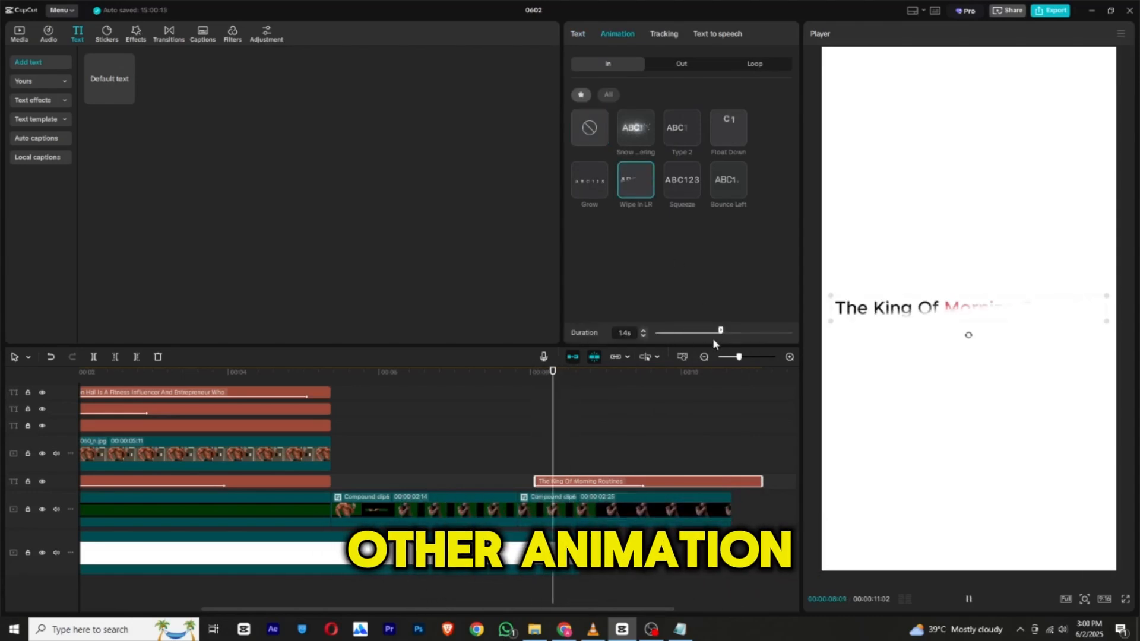
Extend the white background clip to the end of the second compound clip.
click(569, 522)
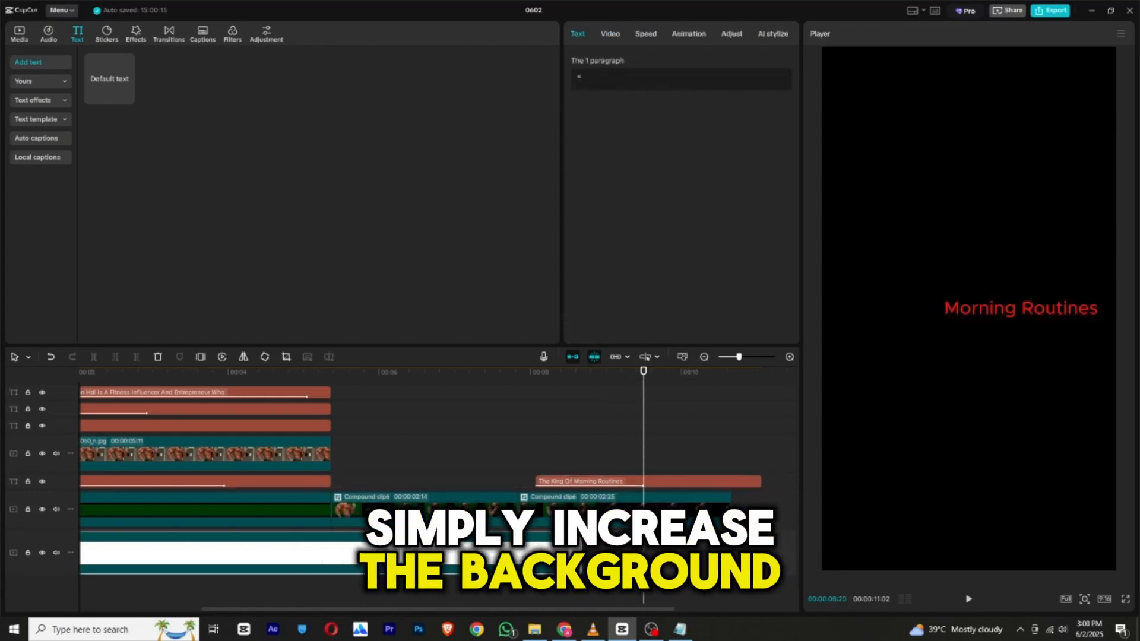
double_click(569, 522)
drag(332, 463, 858, 492)
click(375, 357)
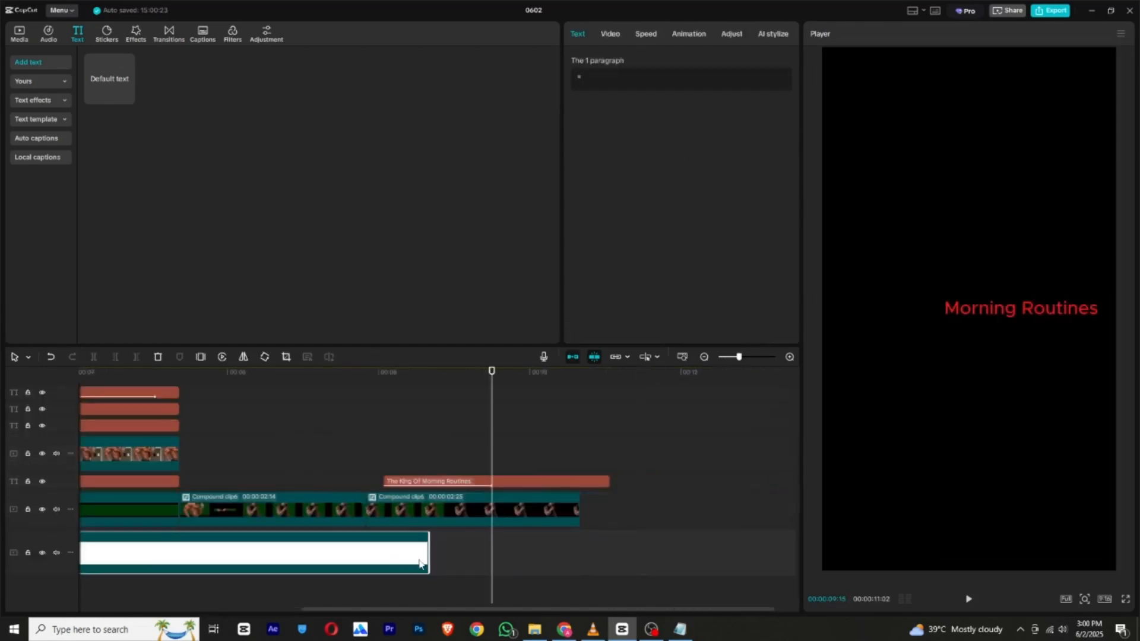
drag(570, 551, 581, 552)
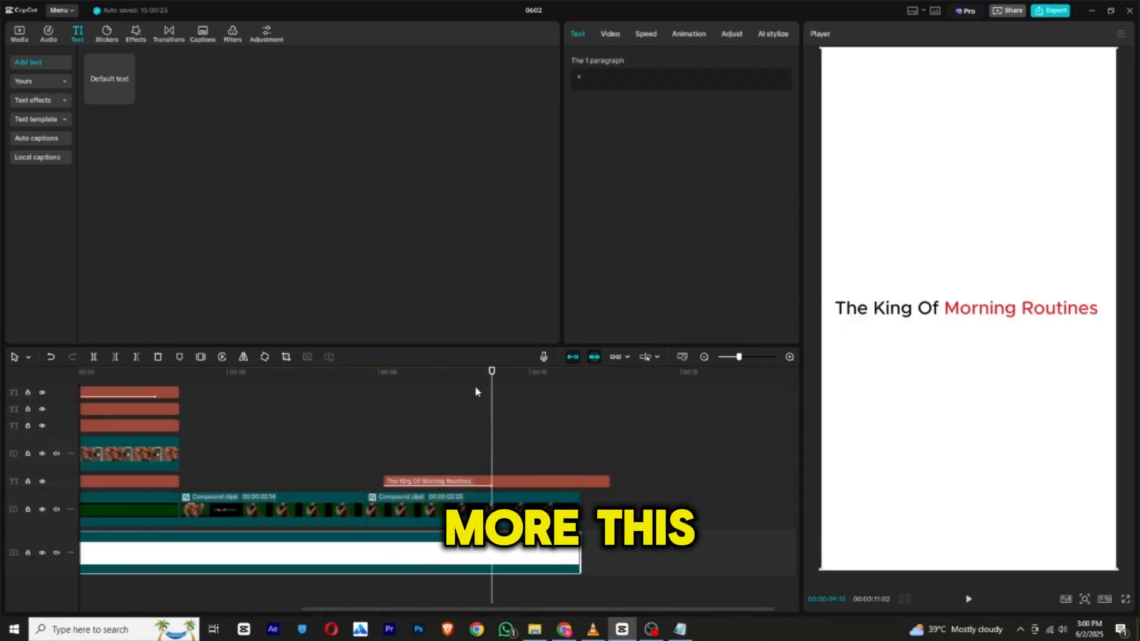
Open the in-animation settings of the "The King Of Morning Routines" text clip.
mouse_move(471, 377)
mouse_down()
mouse_move(489, 378)
mouse_move(394, 378)
mouse_move(469, 379)
mouse_up()
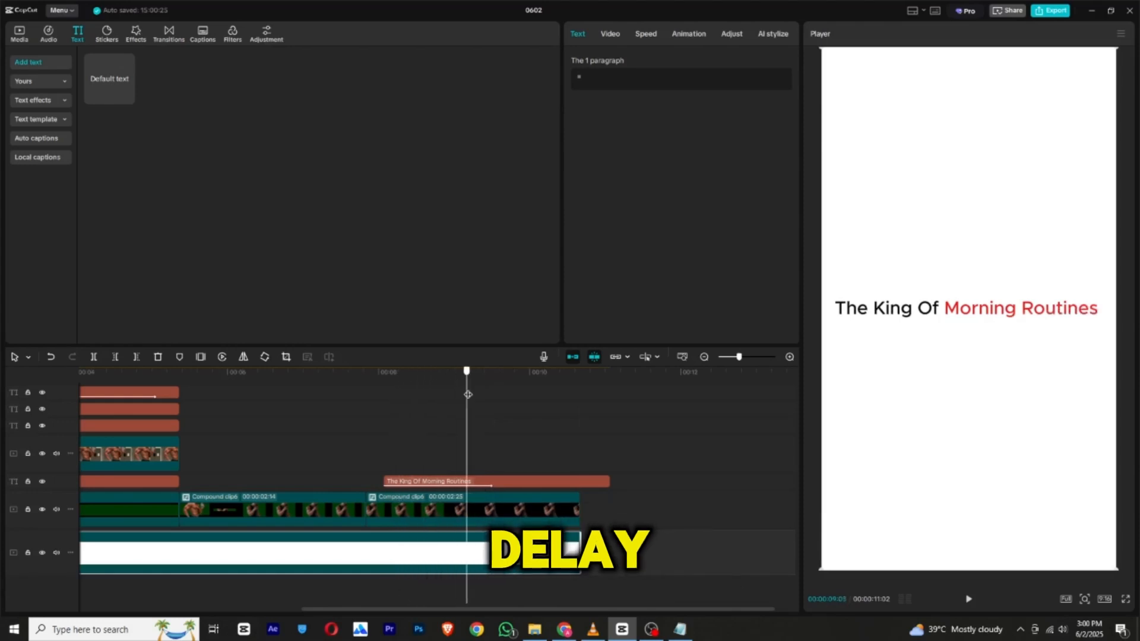
click(508, 481)
click(619, 34)
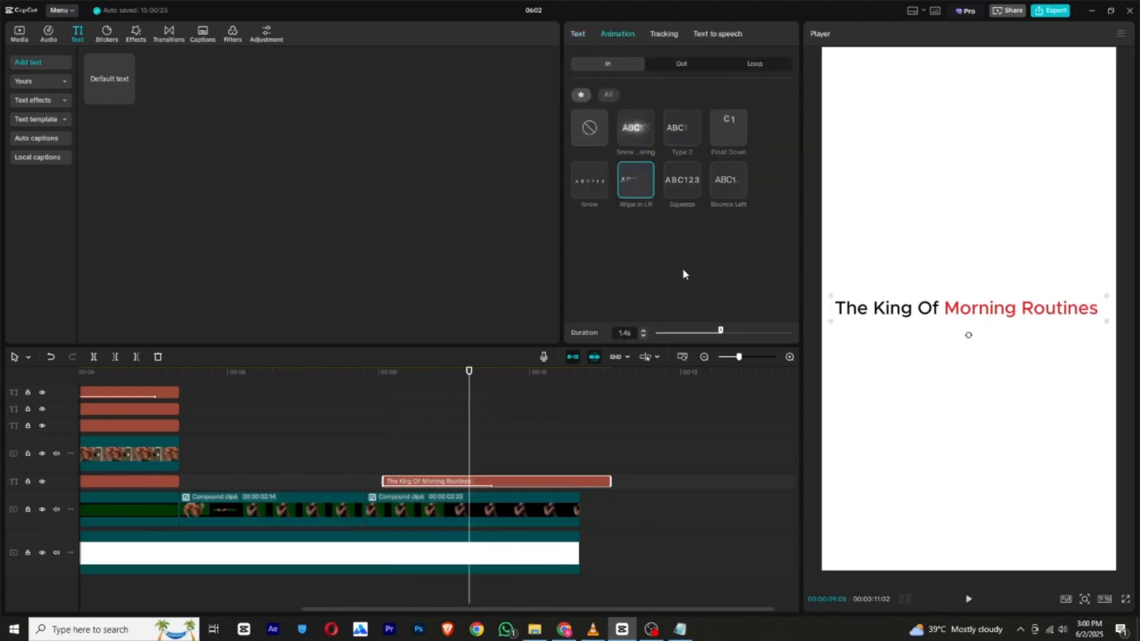
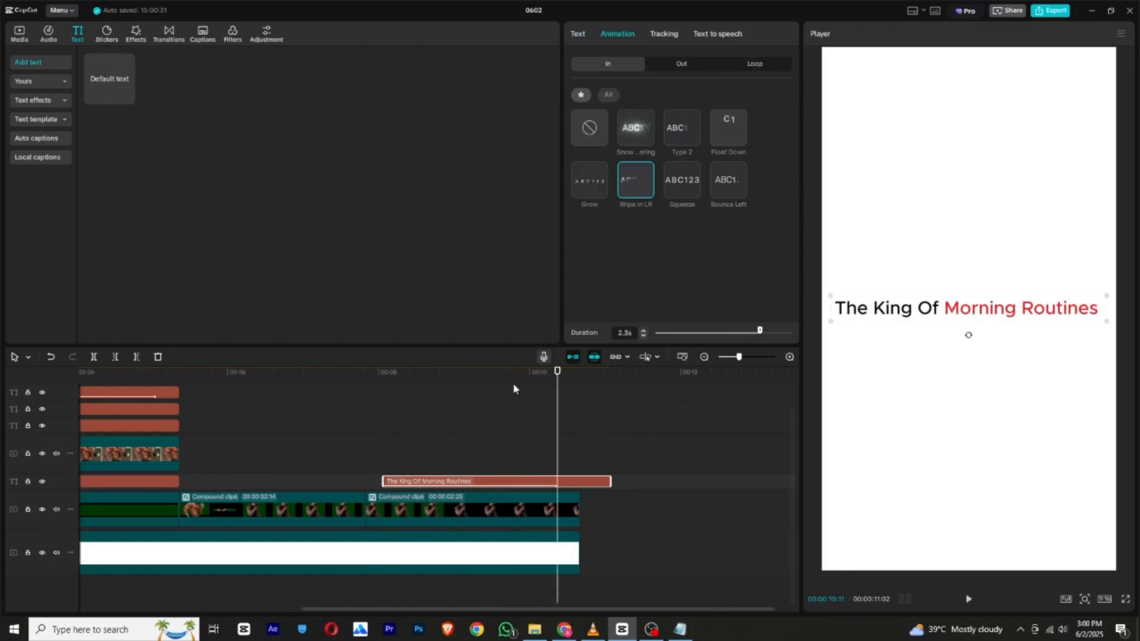
Add a default text clip above the "The King Of Morning Routines" clip and replace its wording with a row of dashes.
drag(514, 385, 465, 383)
drag(109, 95, 388, 426)
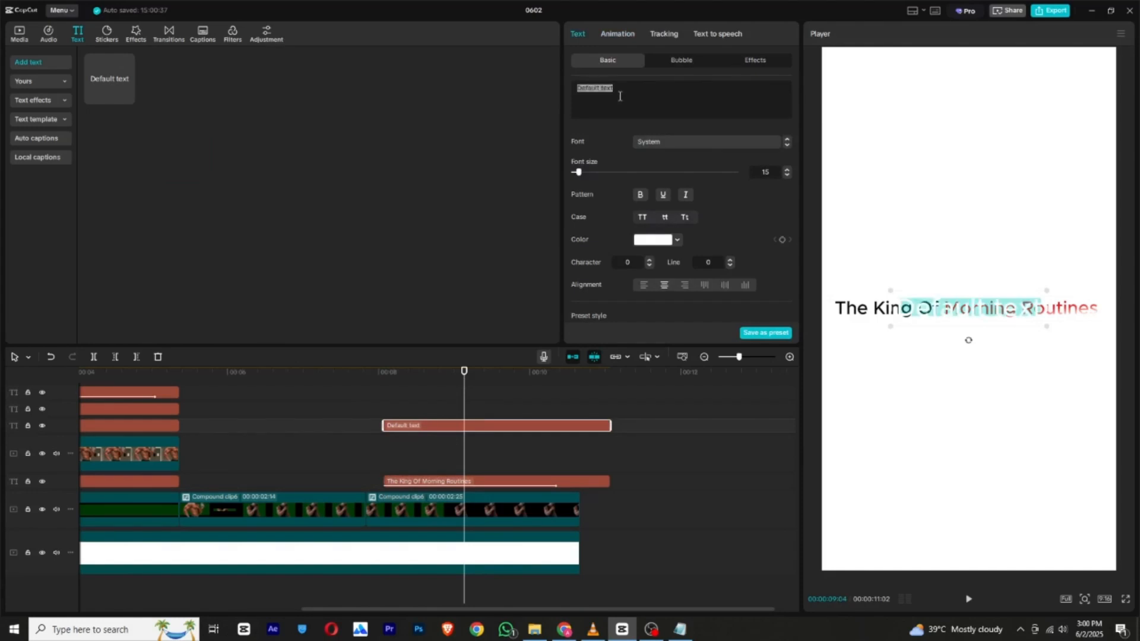
text(---------------)
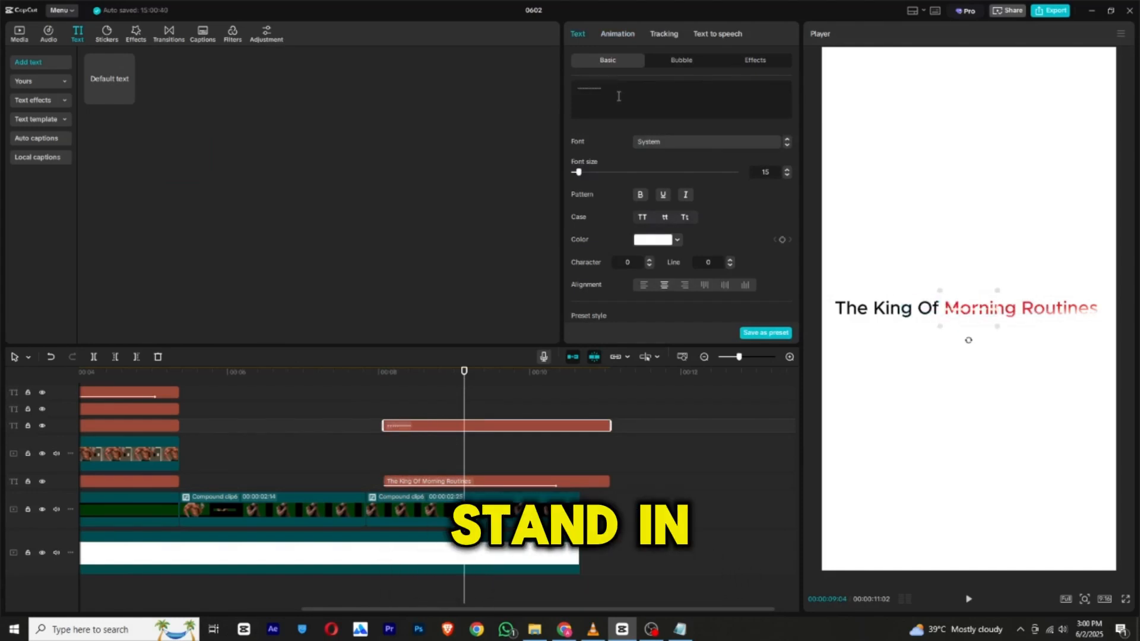
text(-------------------------------------------------------)
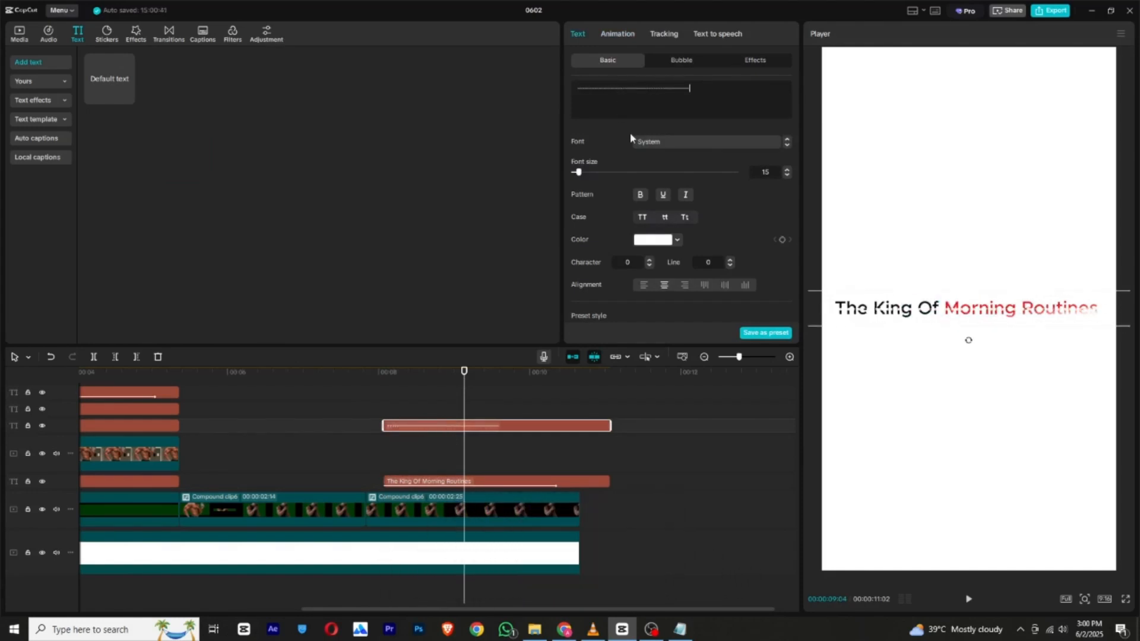
Style the dashes as a red EC1D1D underline just beneath the sentence, with character spacing -5 and font size 21.
click(655, 240)
click(739, 256)
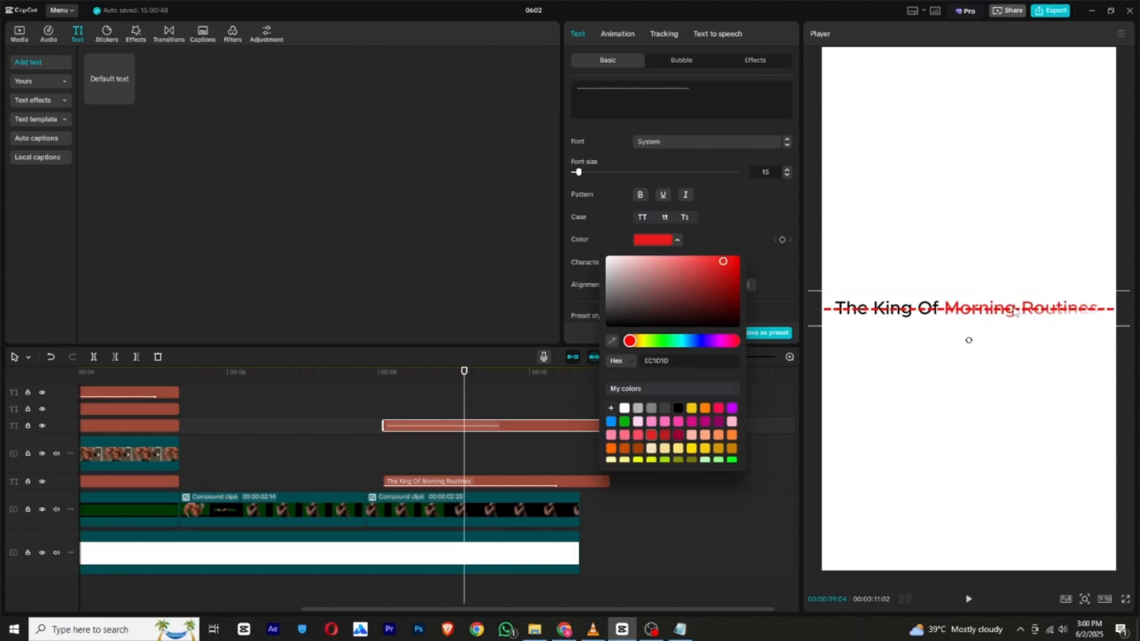
click(622, 110)
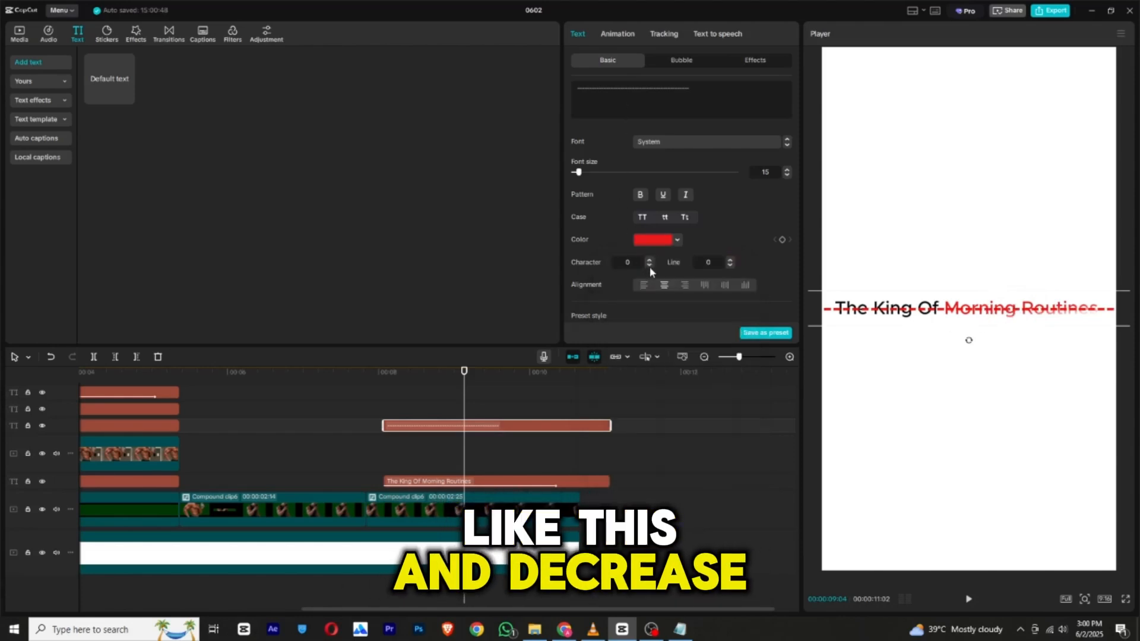
click(650, 266)
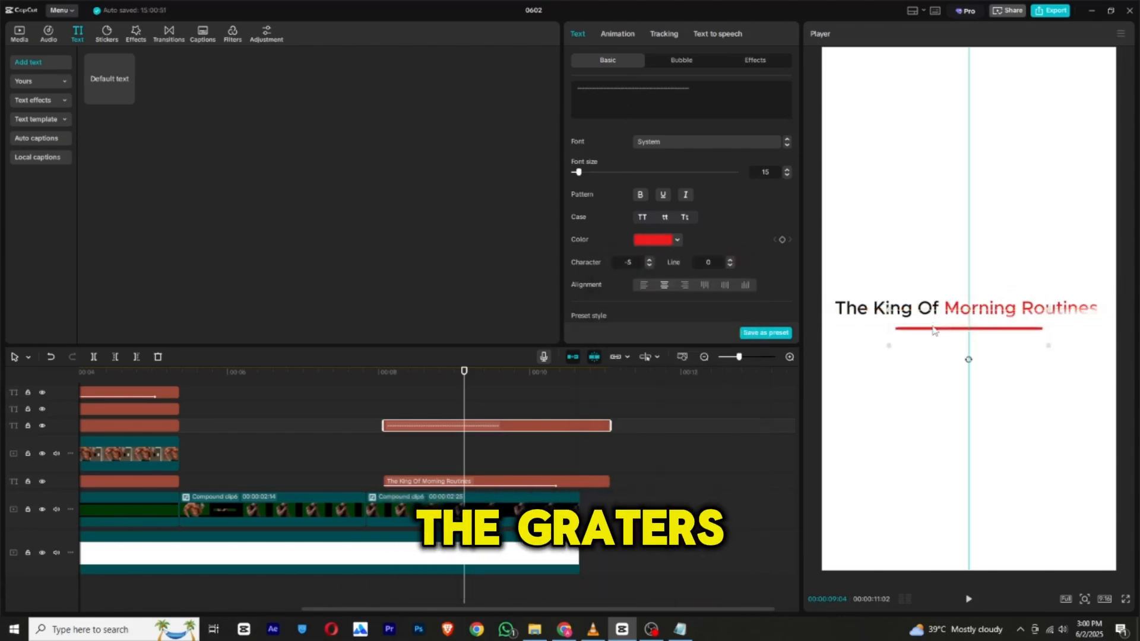
drag(934, 331, 934, 325)
drag(579, 173, 583, 173)
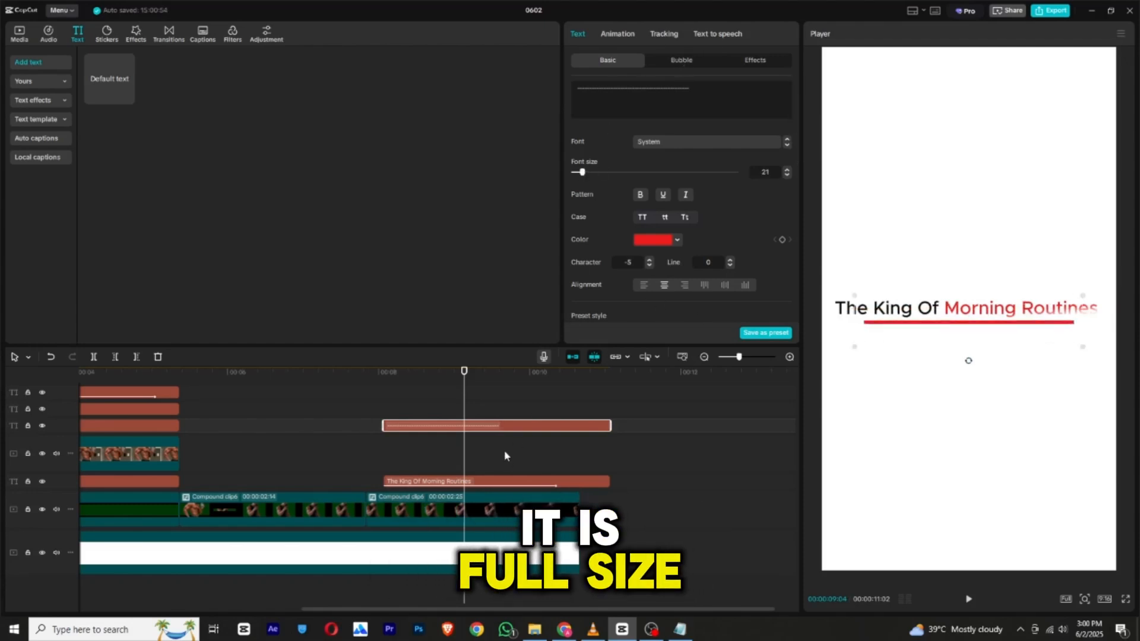
Convert the underline text into a compound clip and add a rectangle mask with feather 27 to fade its ends.
right_click(505, 426)
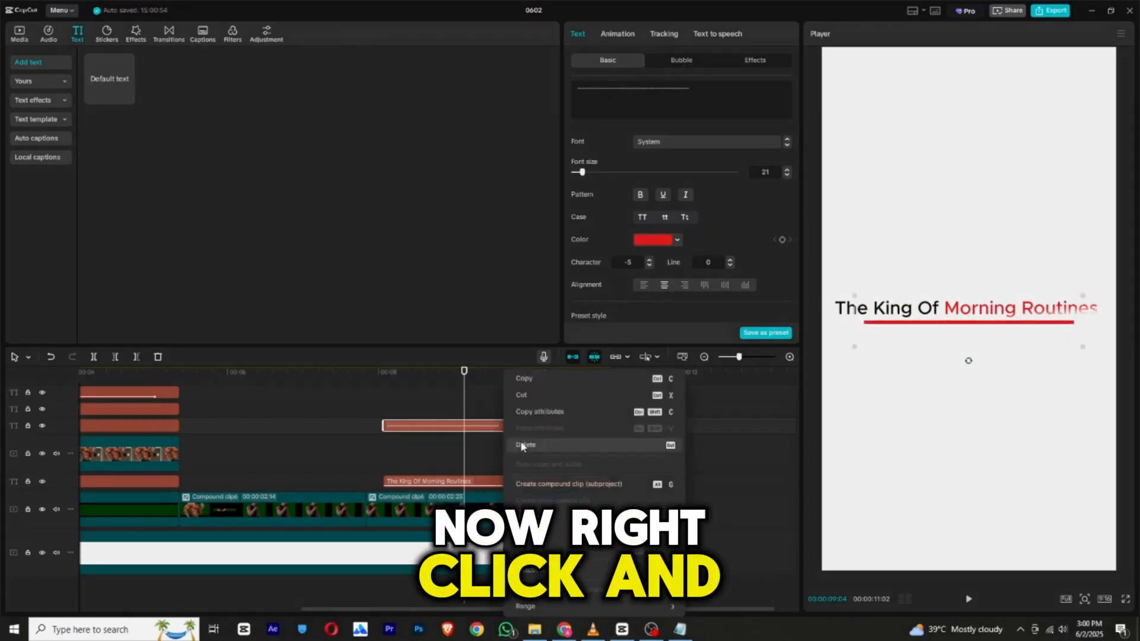
click(537, 484)
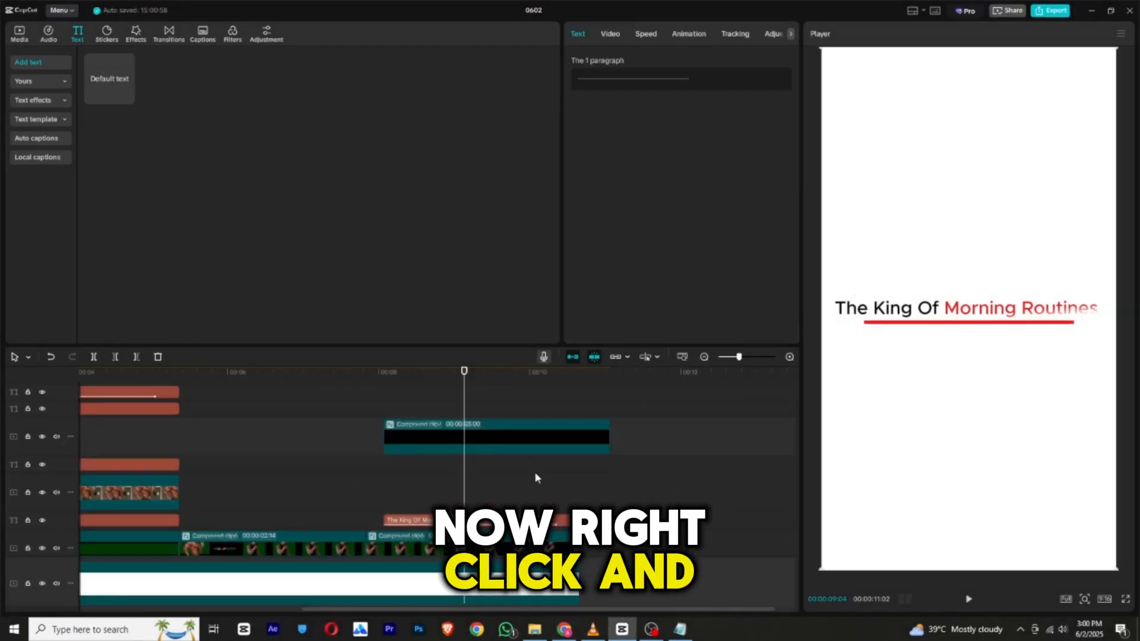
click(612, 36)
click(707, 61)
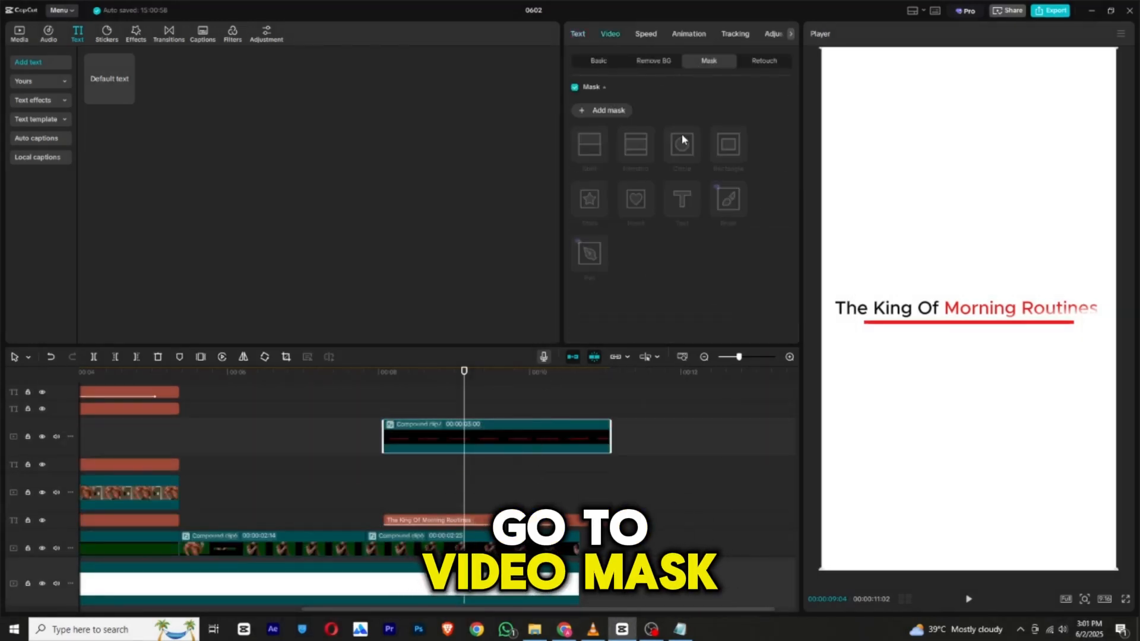
click(604, 114)
scroll(641, 250, down, 4)
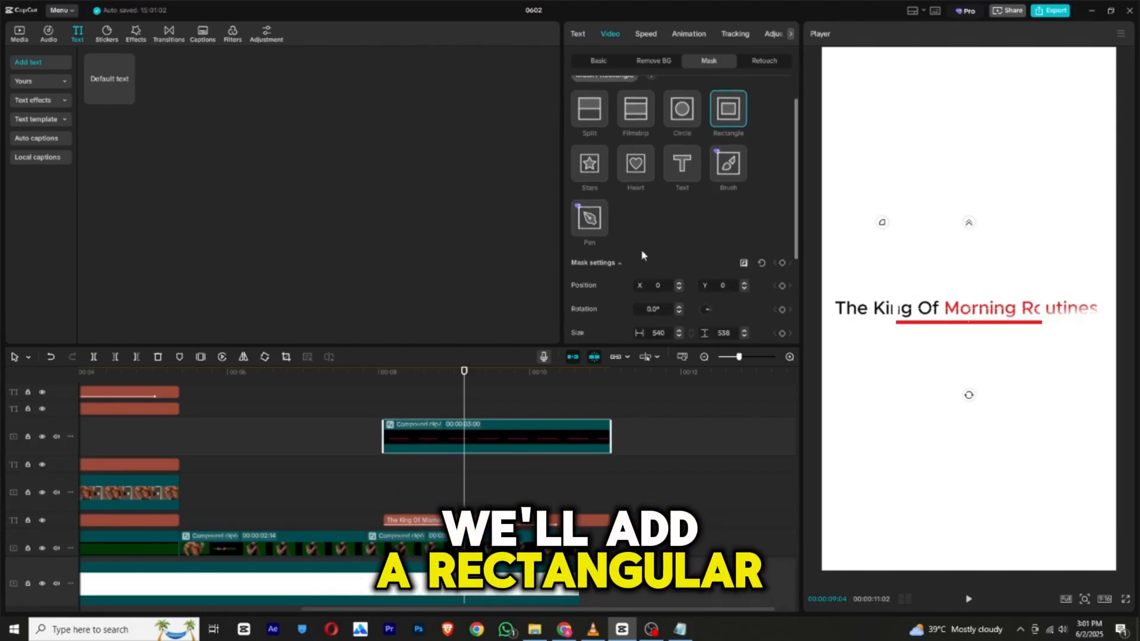
drag(590, 225, 609, 230)
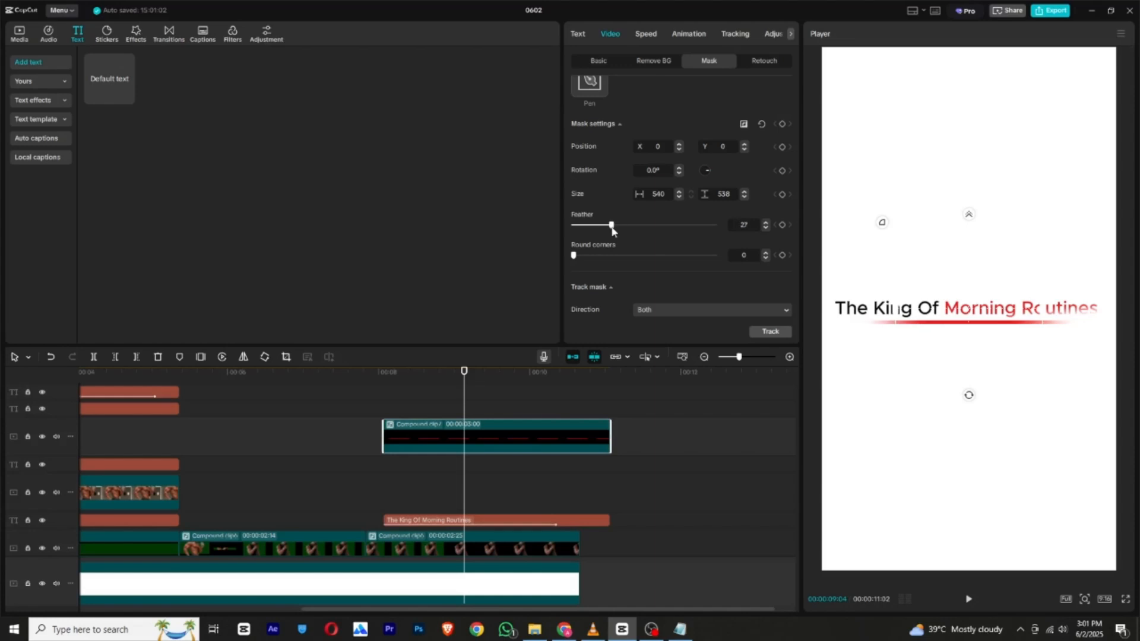
scroll(618, 226, up, 4)
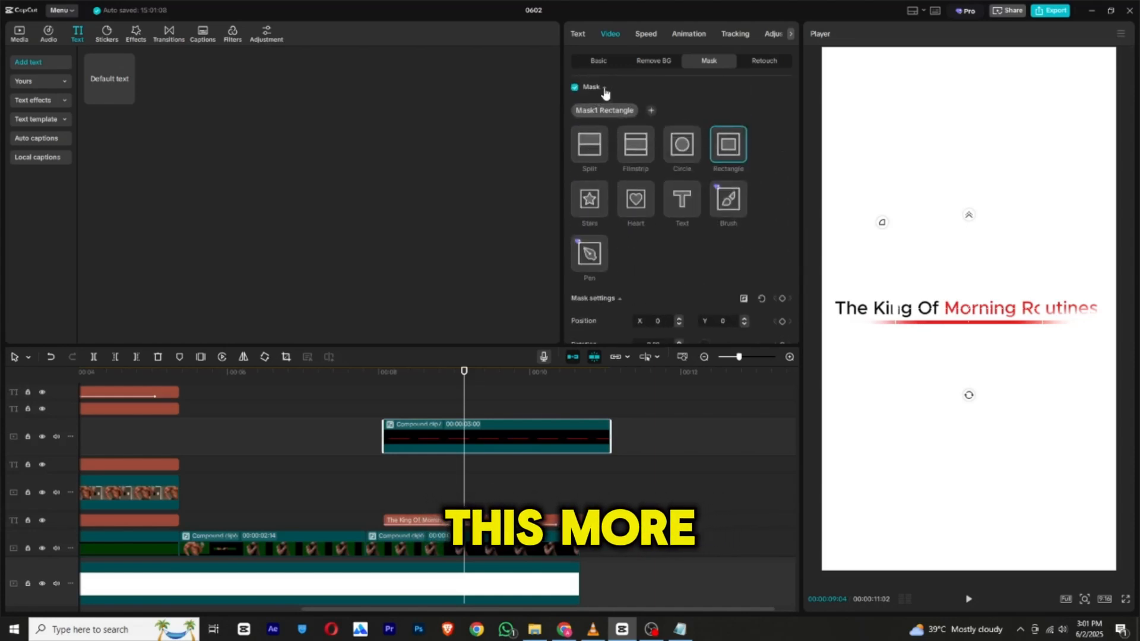
click(651, 111)
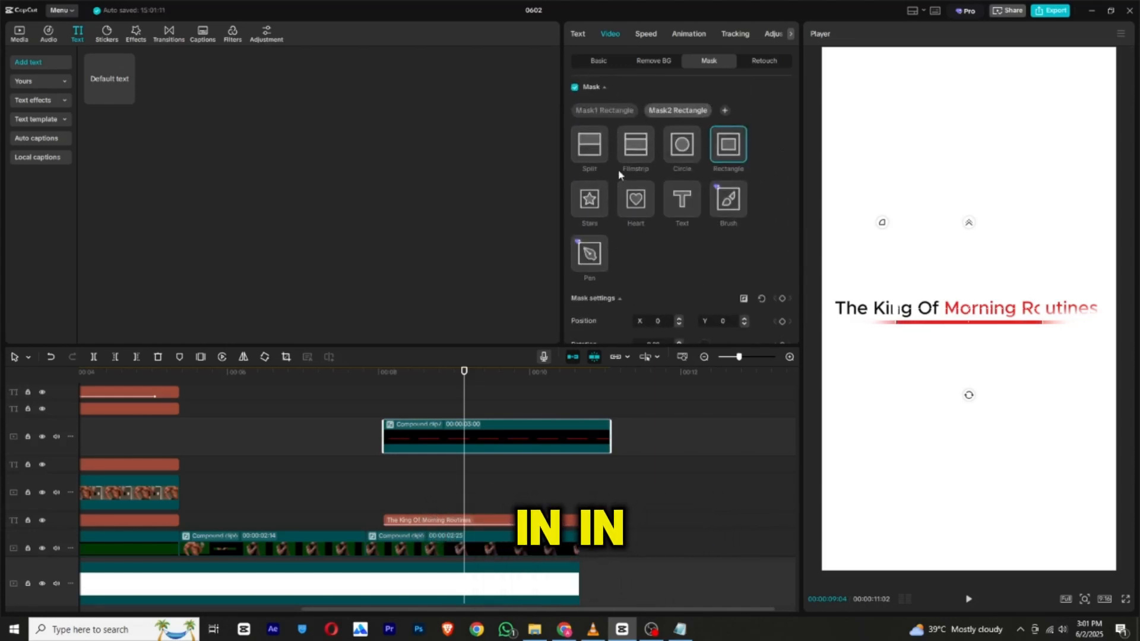
click(602, 141)
drag(985, 322, 1006, 297)
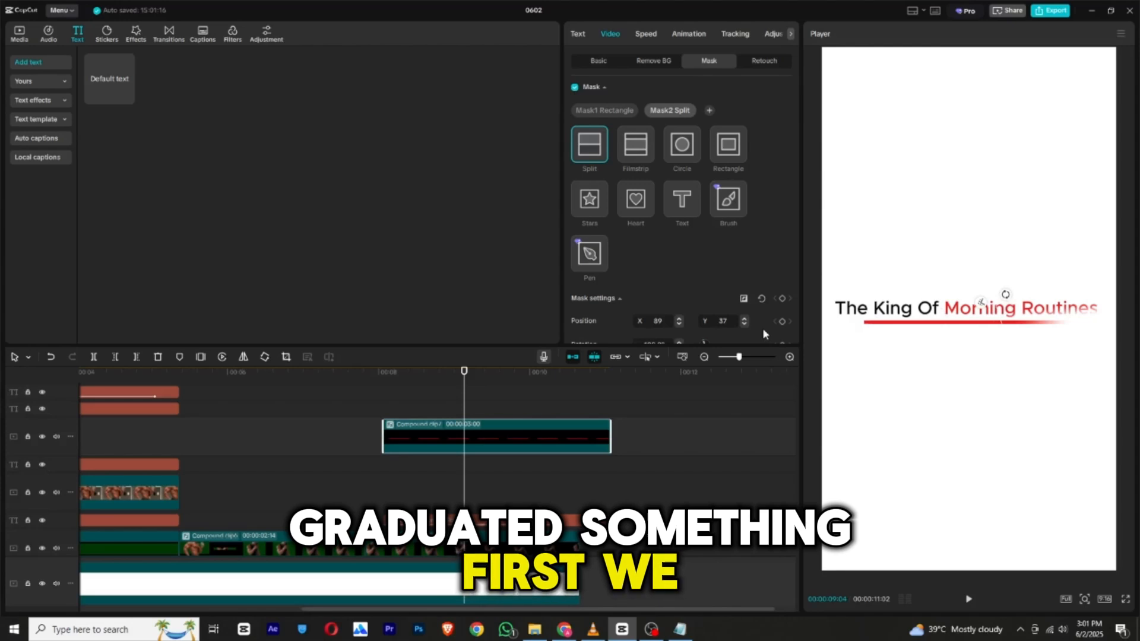
key(ctrl+z)
key(ctrl+z)
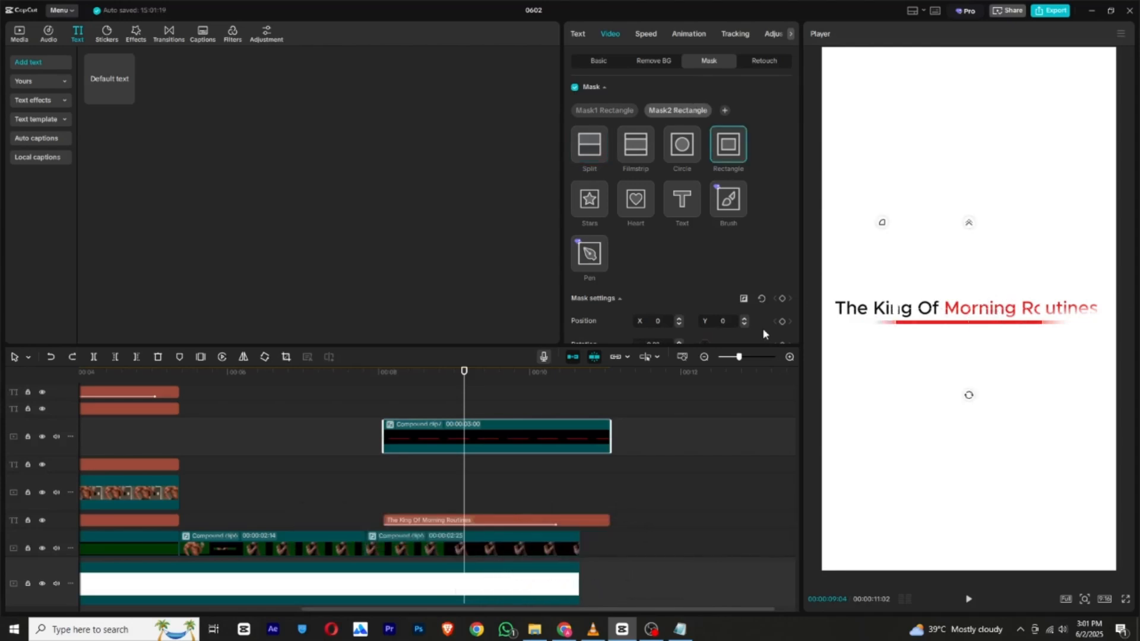
key(ctrl+z)
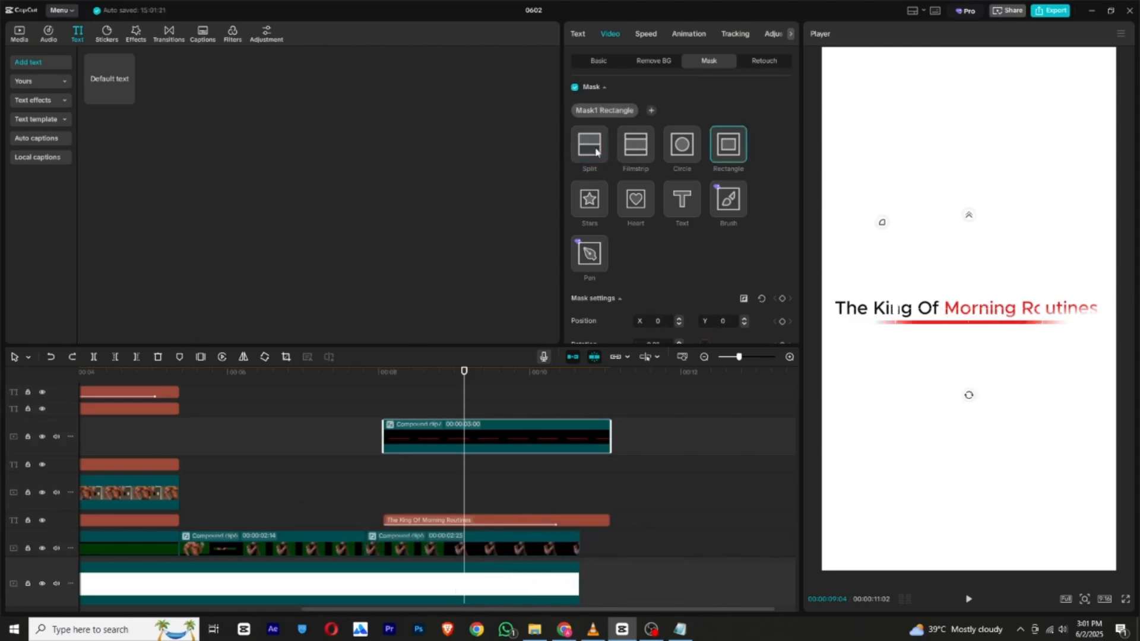
Nest the masked underline in another compound clip and hide it with a rotated split mask at position X -418, Y 19.
right_click(488, 446)
click(529, 338)
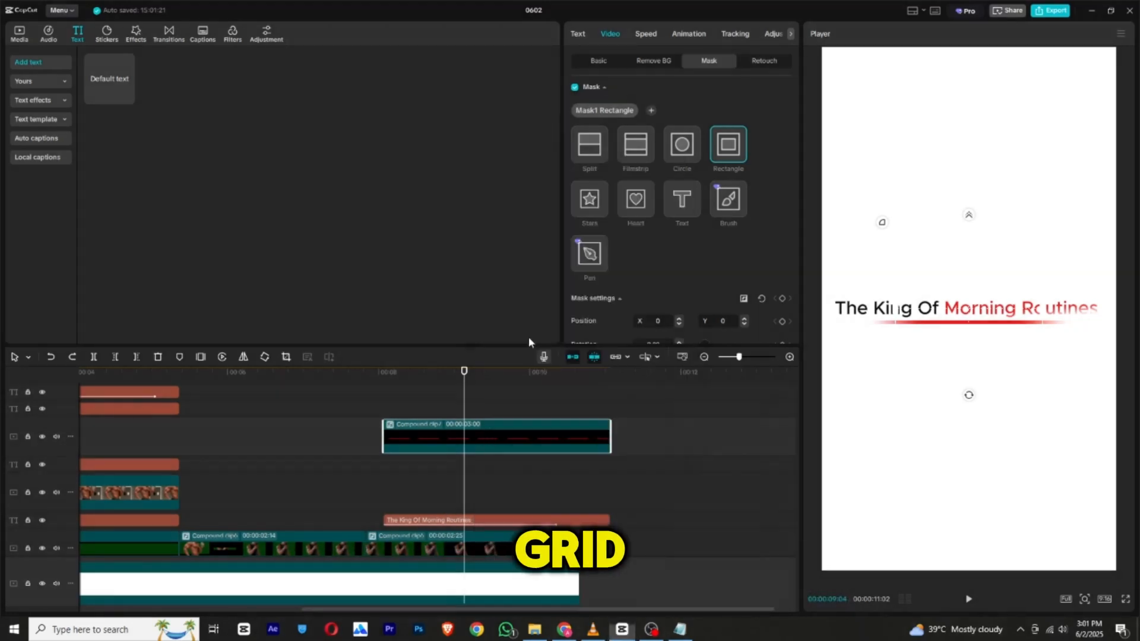
click(607, 113)
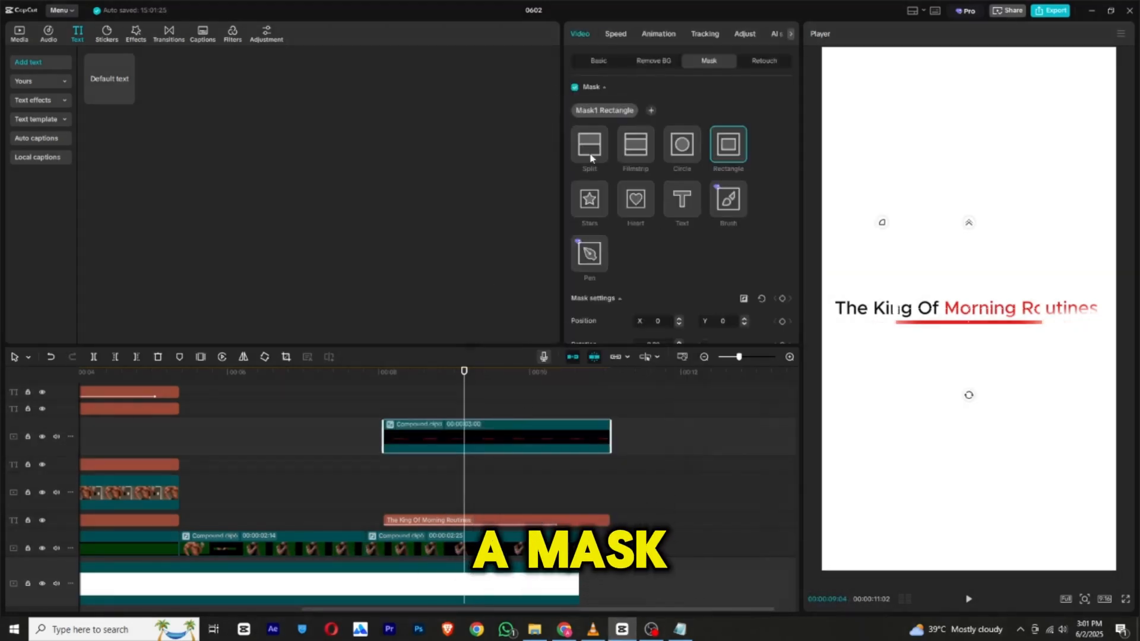
click(591, 158)
drag(969, 322, 1002, 315)
drag(966, 355, 851, 350)
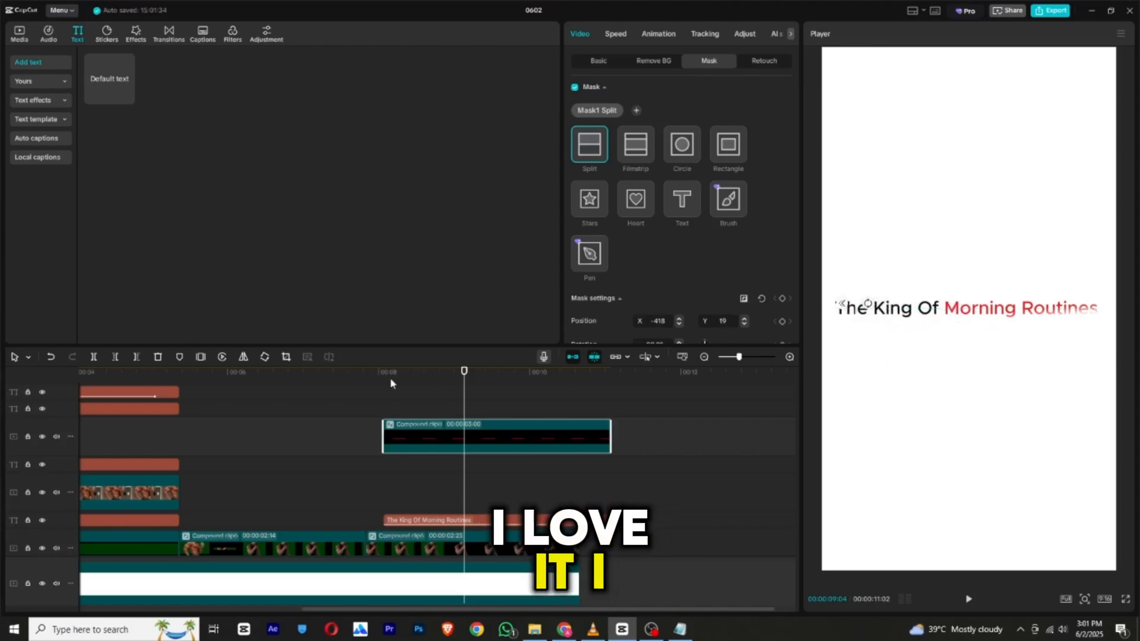
Keyframe the split mask's position from the clip's start to X 511, Y -32 at 00:00:08:27, and preview the underline reveal.
click(382, 381)
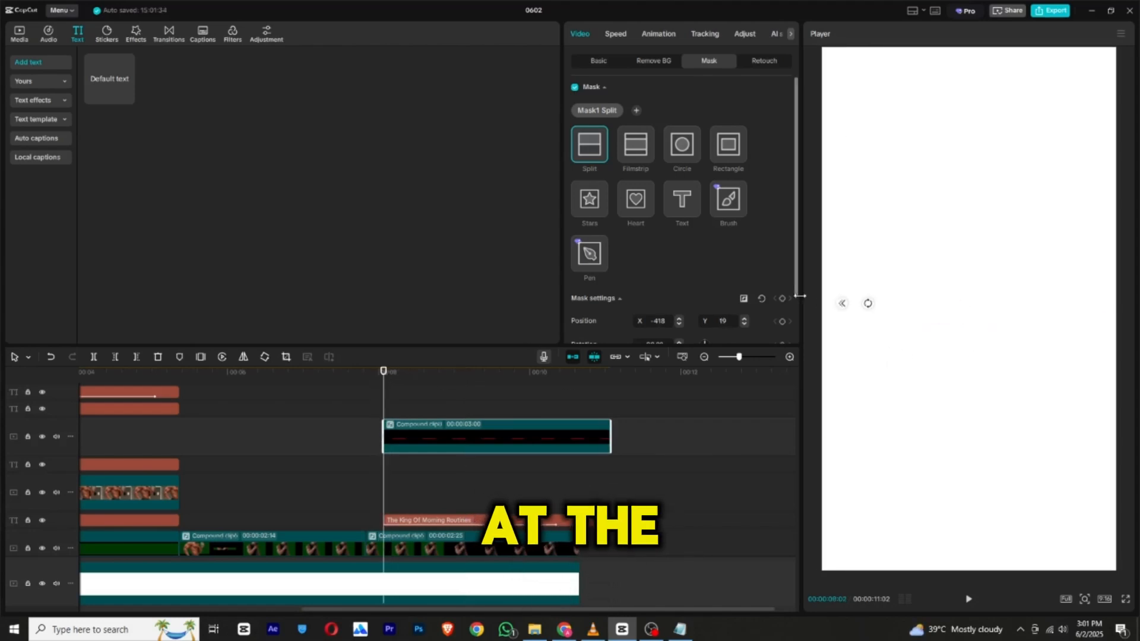
click(443, 371)
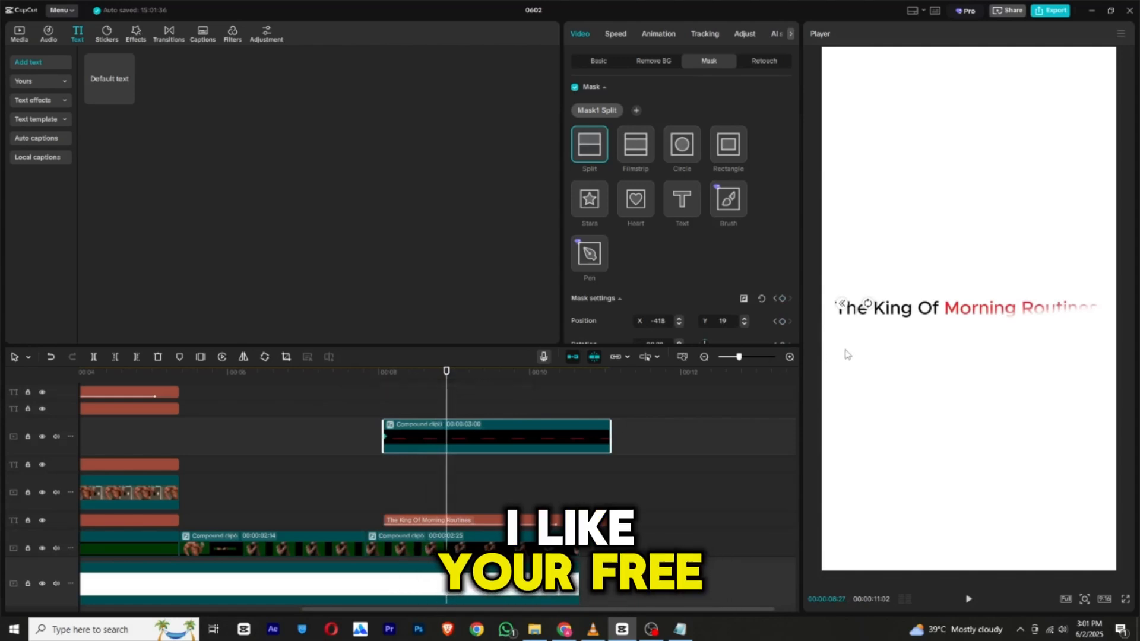
drag(952, 359, 1106, 369)
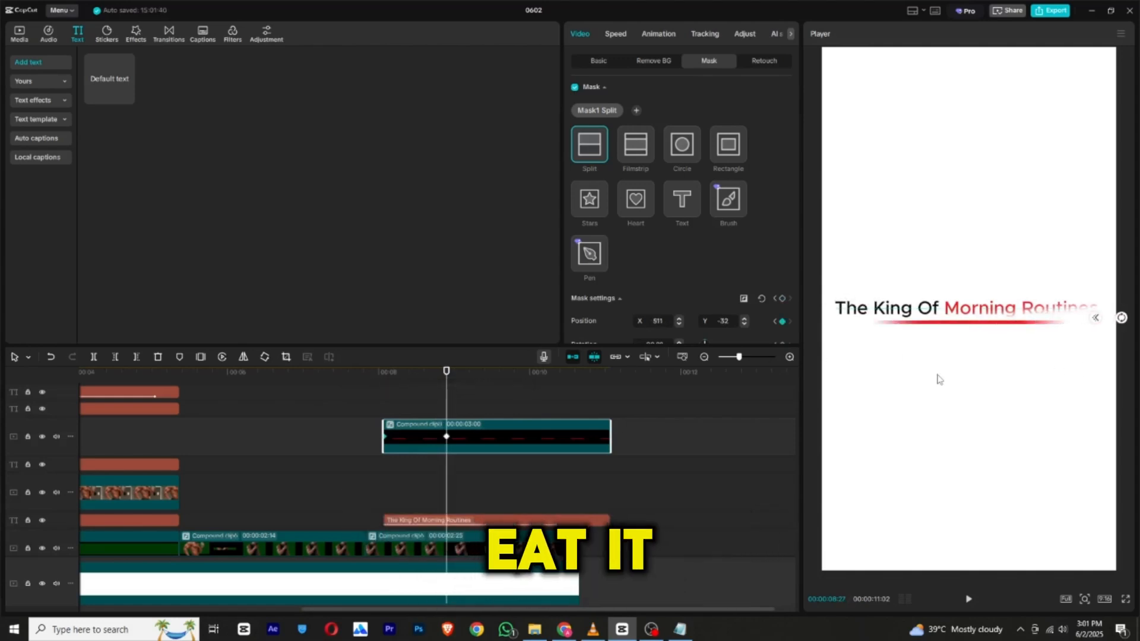
click(336, 373)
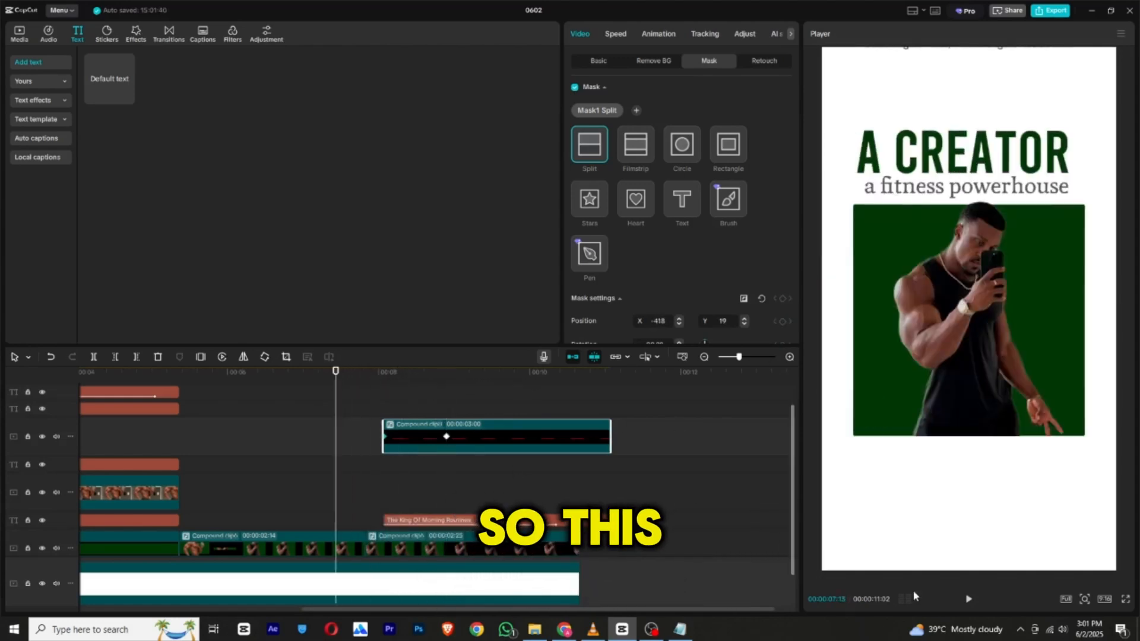
click(970, 600)
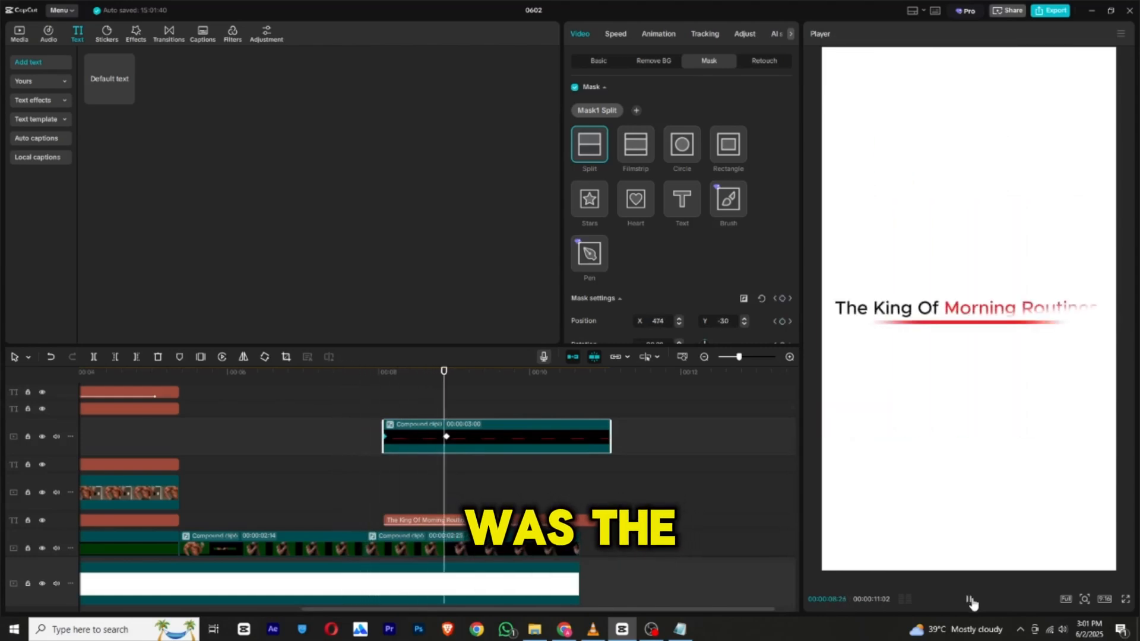
click(970, 601)
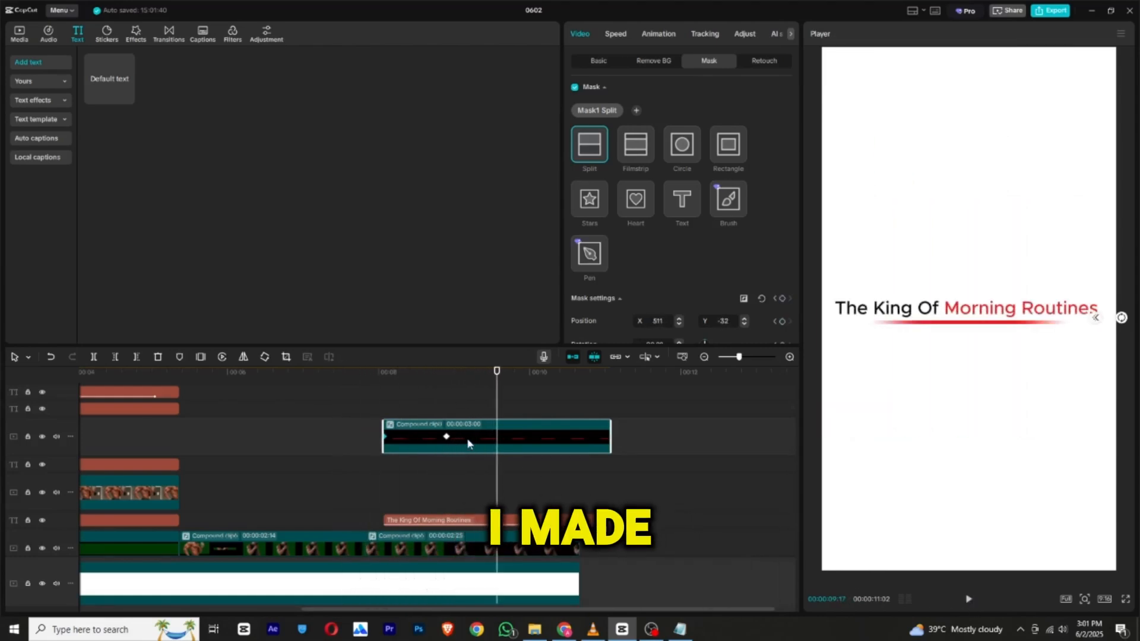
Shift the underline compound clip about 8 frames later on the timeline and play back its reveal.
drag(467, 441, 488, 441)
drag(404, 376, 435, 382)
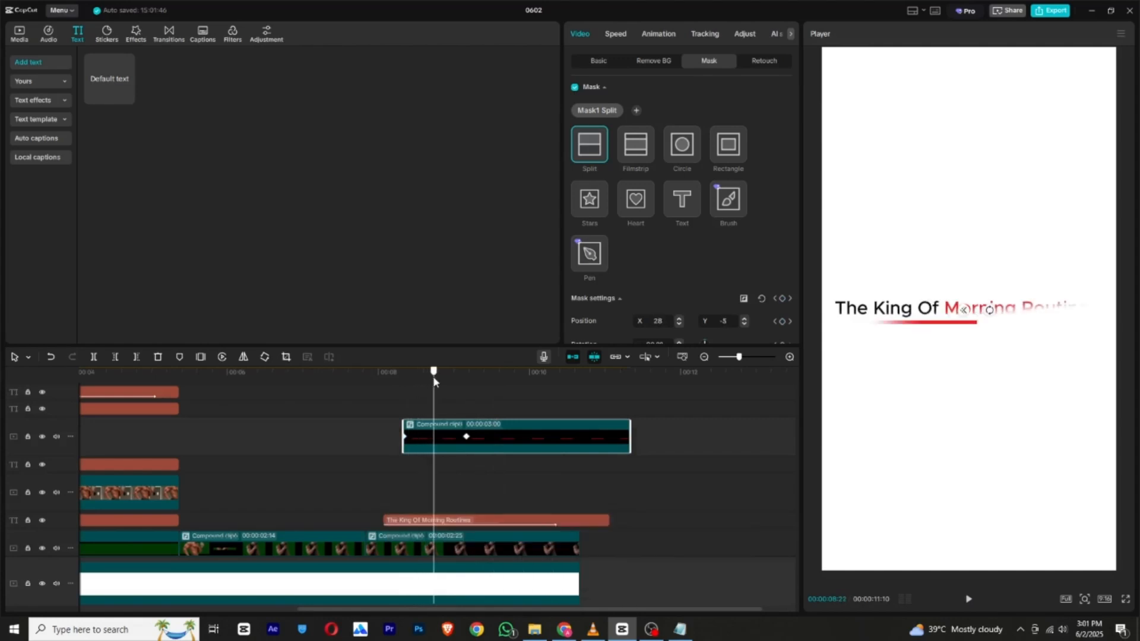
right_click(467, 438)
click(591, 509)
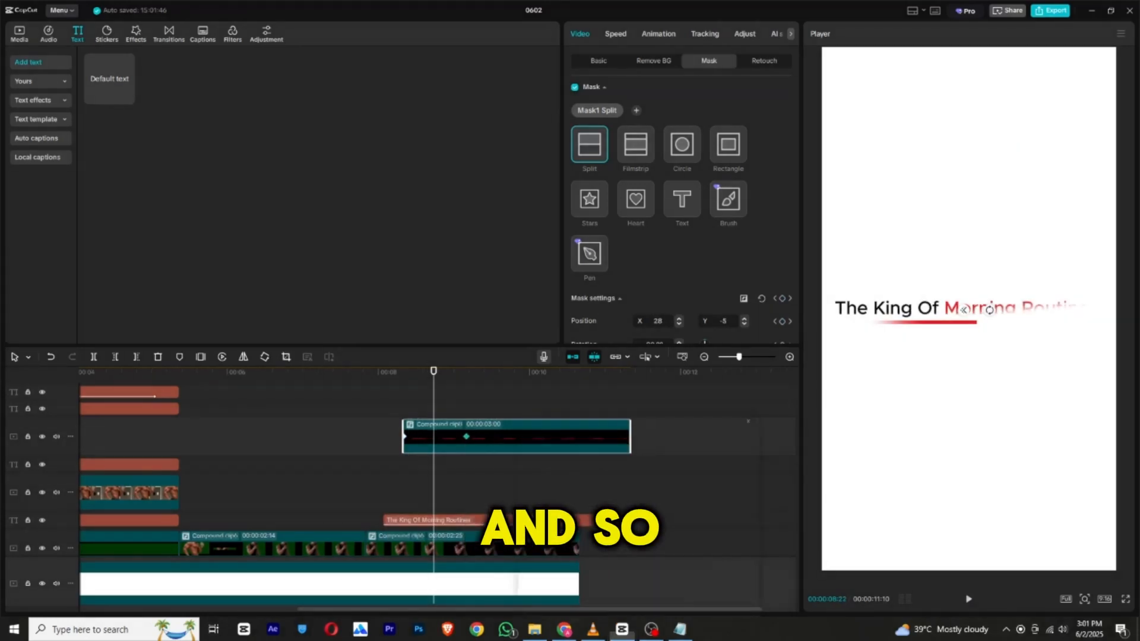
click(749, 426)
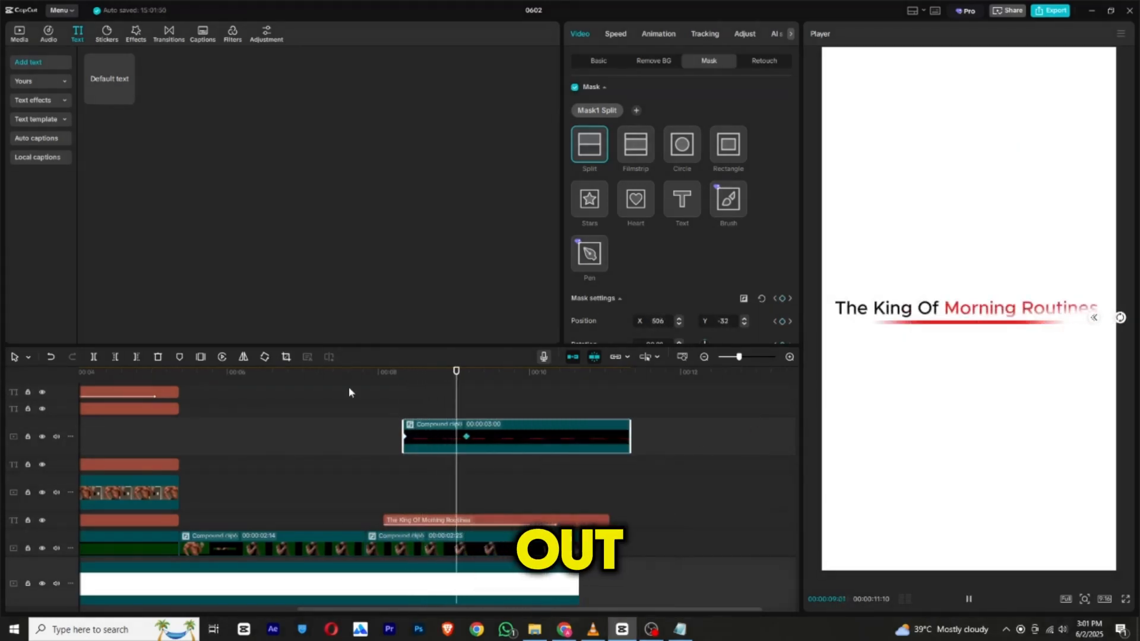
click(355, 380)
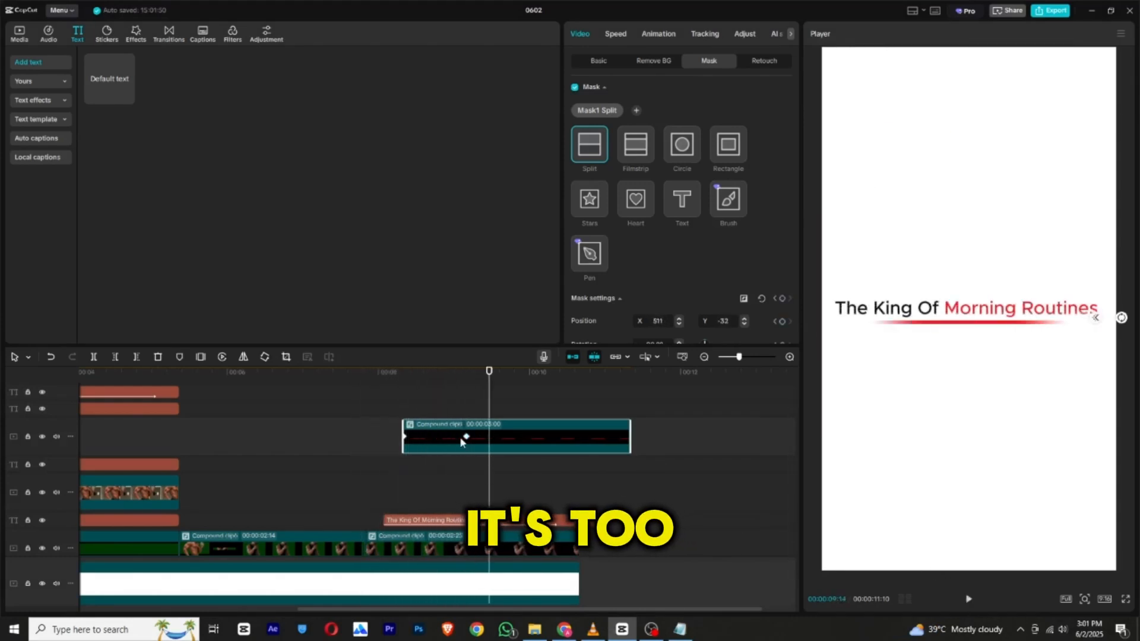
Move the underline mask's end keyframe about 1.1 s later to slow the reveal, and play it back.
drag(467, 437, 549, 437)
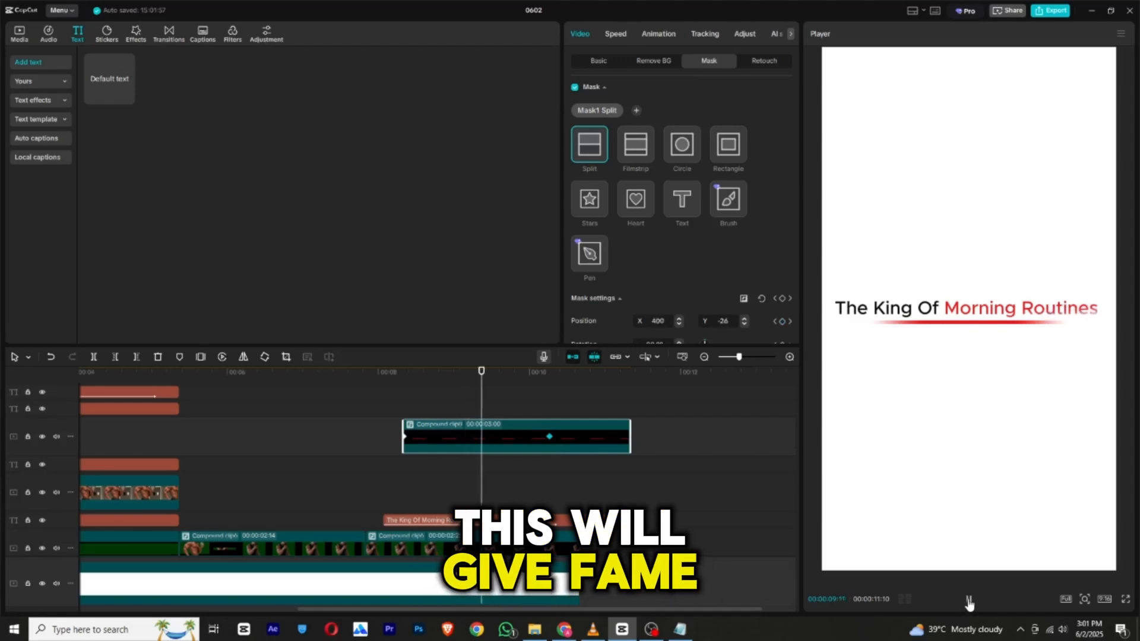
click(376, 407)
click(968, 599)
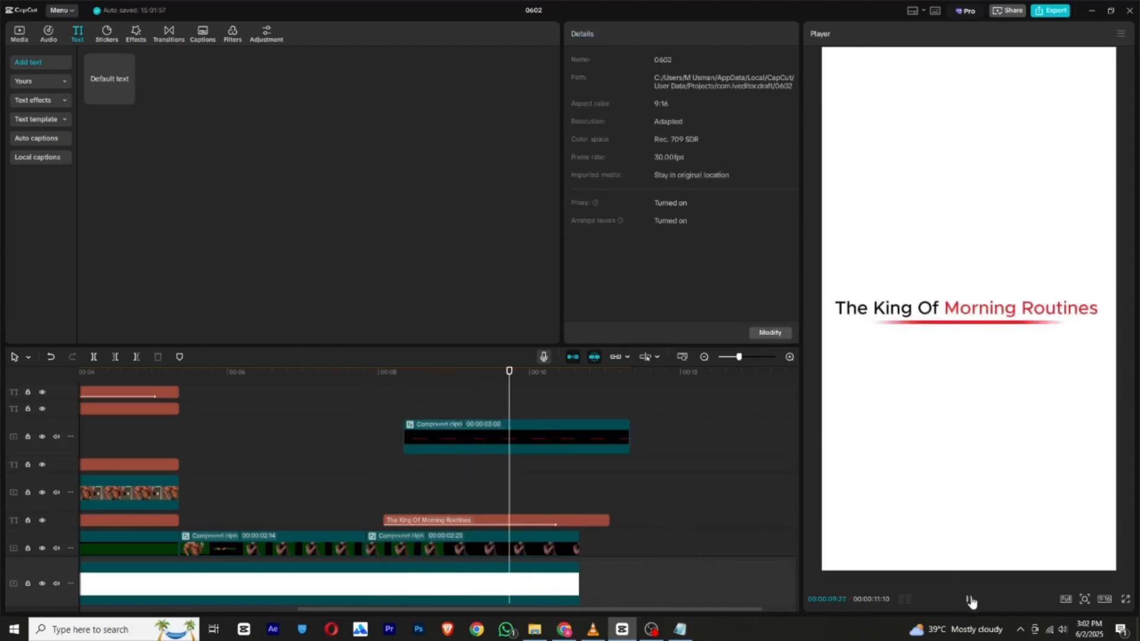
Play the whole video from its start and review the arrangement of all clips across the timeline.
scroll(504, 488, down, 2)
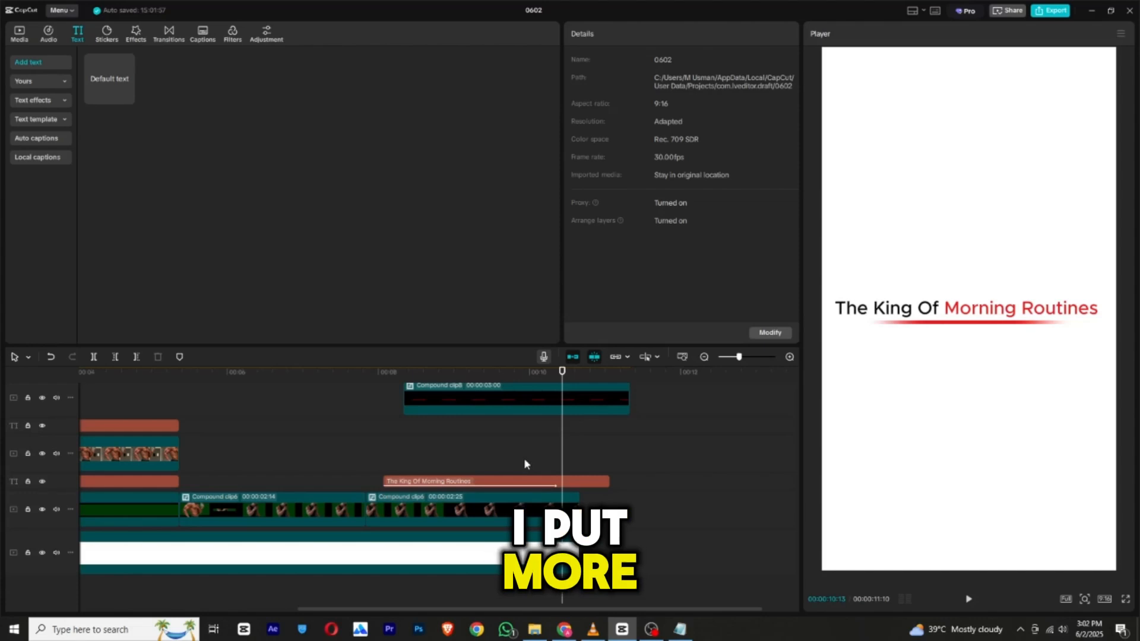
drag(504, 609, 196, 602)
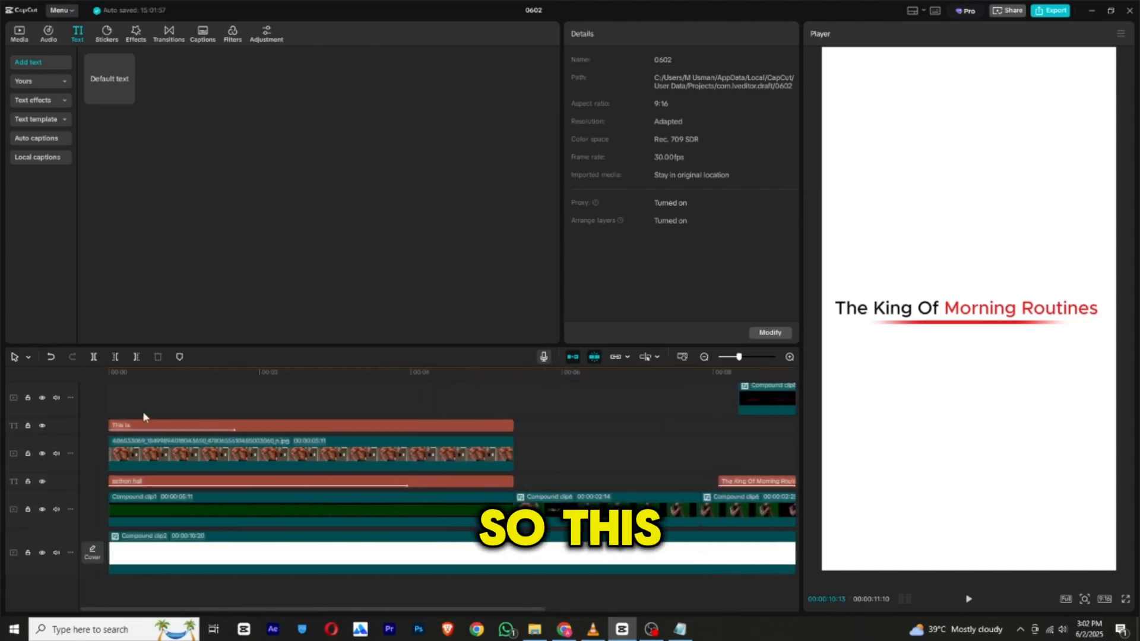
drag(117, 373, 21, 375)
click(966, 600)
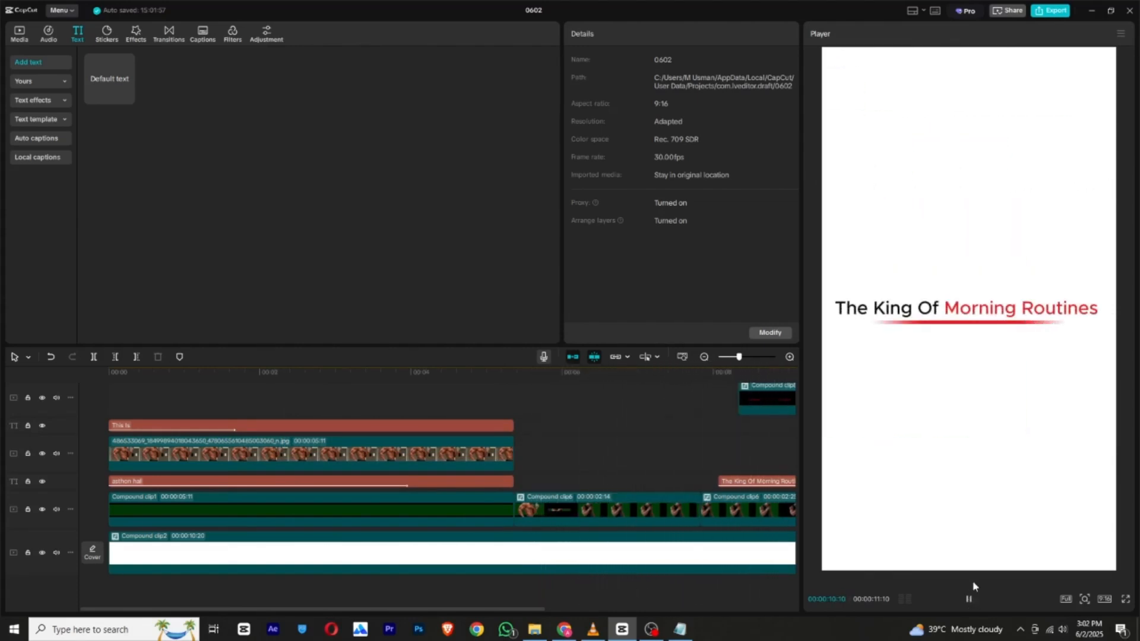
drag(738, 358, 729, 359)
drag(362, 371, 291, 392)
scroll(333, 424, up, 2)
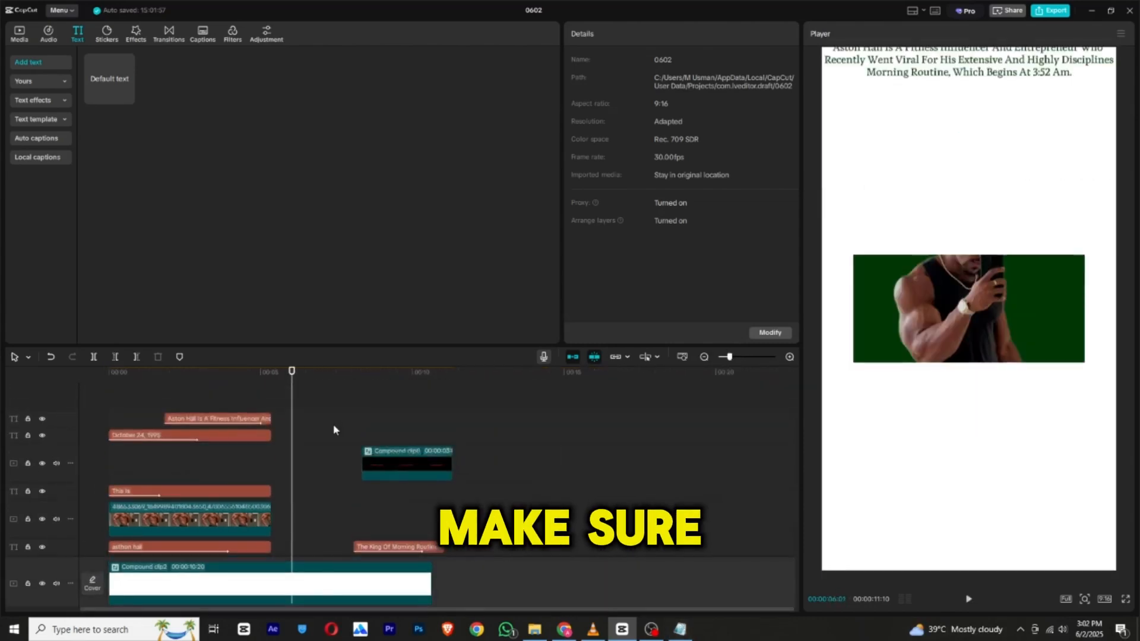
scroll(316, 419, down, 2)
scroll(315, 419, up, 2)
scroll(315, 419, down, 2)
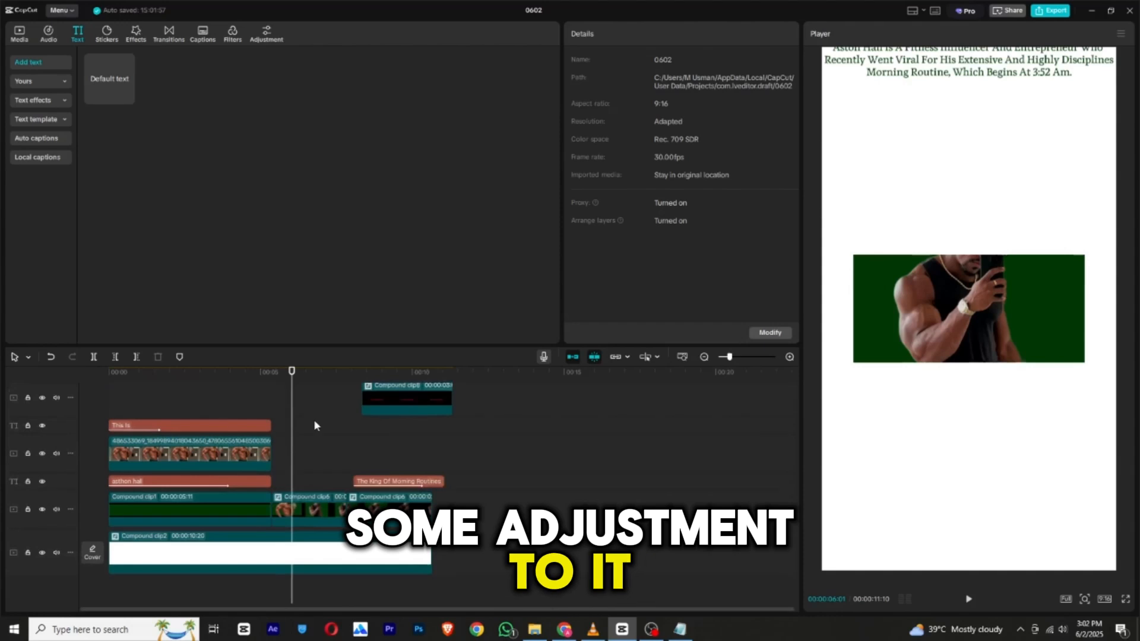
drag(291, 372, 106, 369)
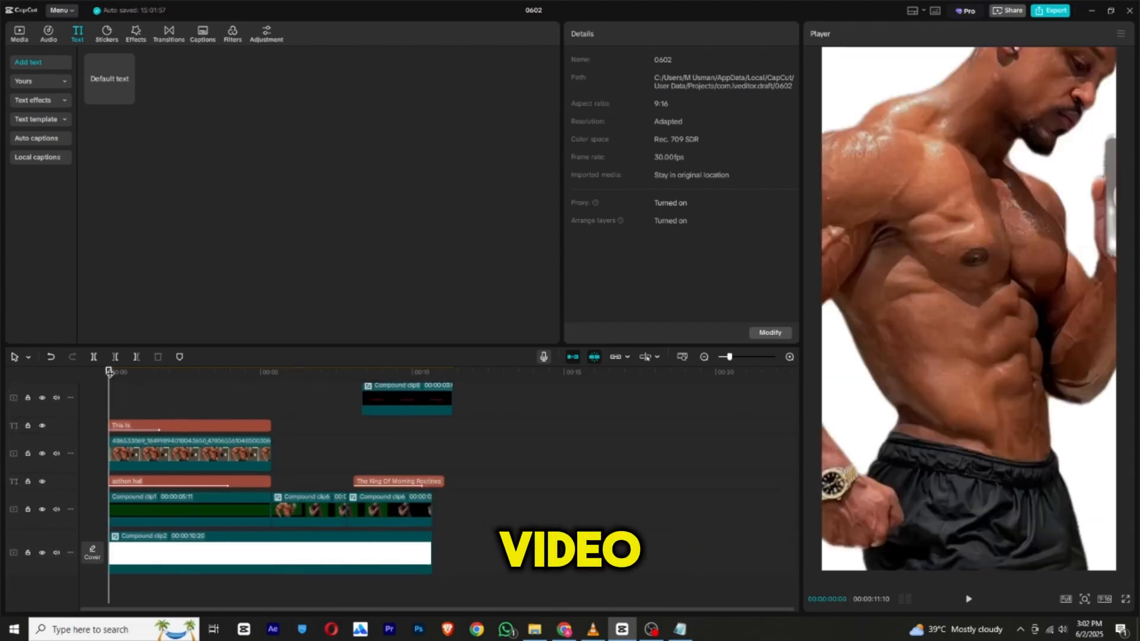